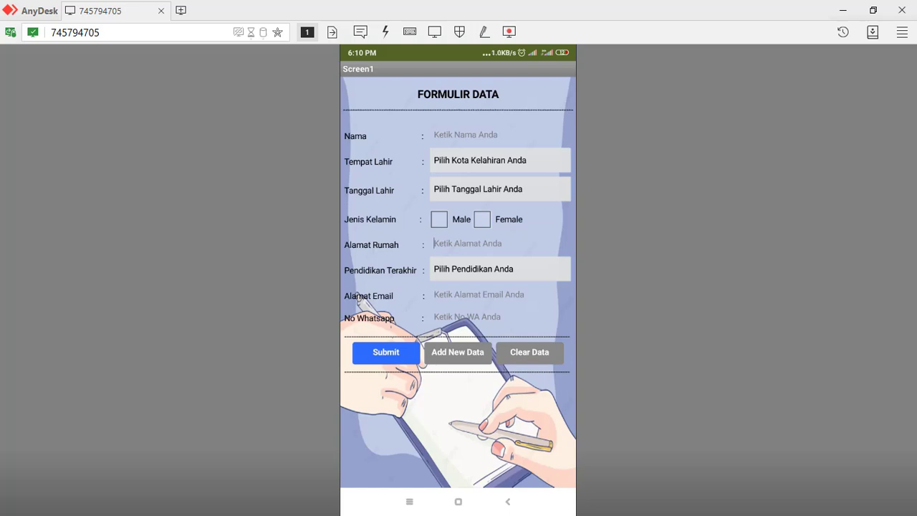
pyautogui.press('Escape')
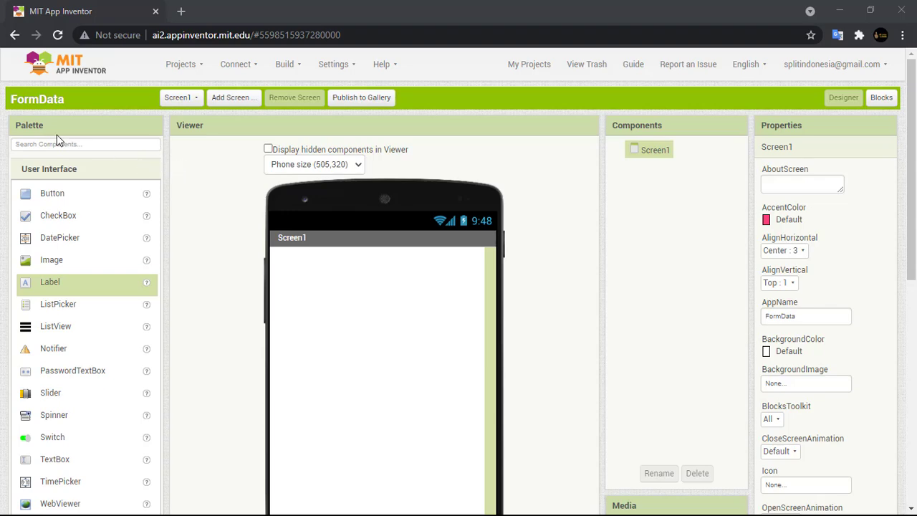
pyautogui.moveTo(11, 100); pyautogui.dragTo(64, 108)
pyautogui.click(72, 100)
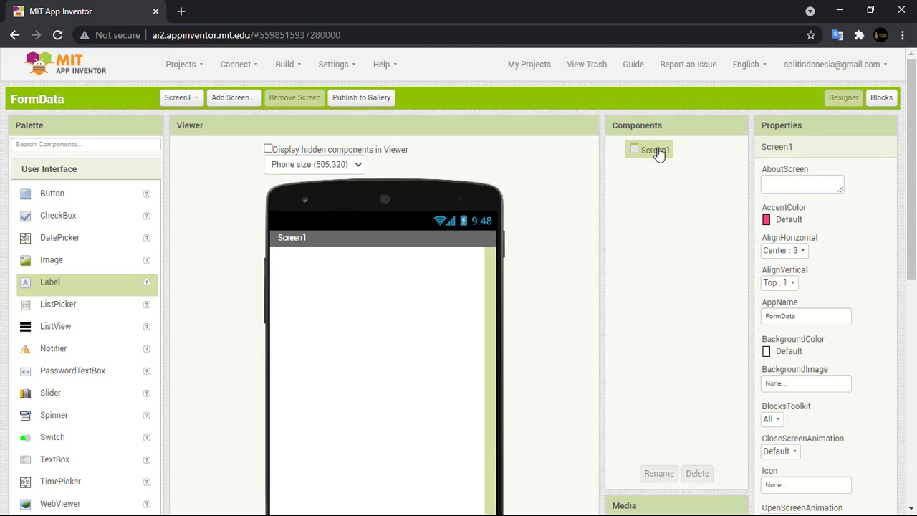
pyautogui.scroll(-6, 815, 261)
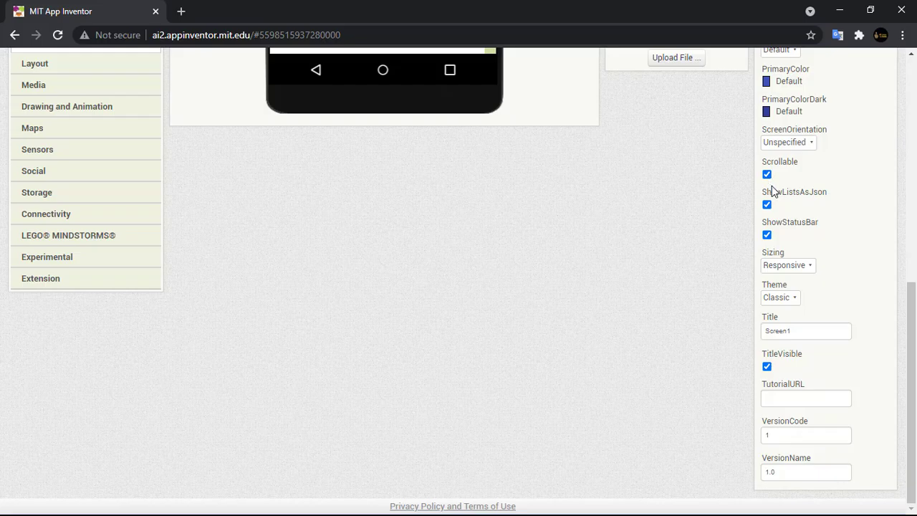
pyautogui.scroll(2, 781, 188)
pyautogui.scroll(2, 783, 188)
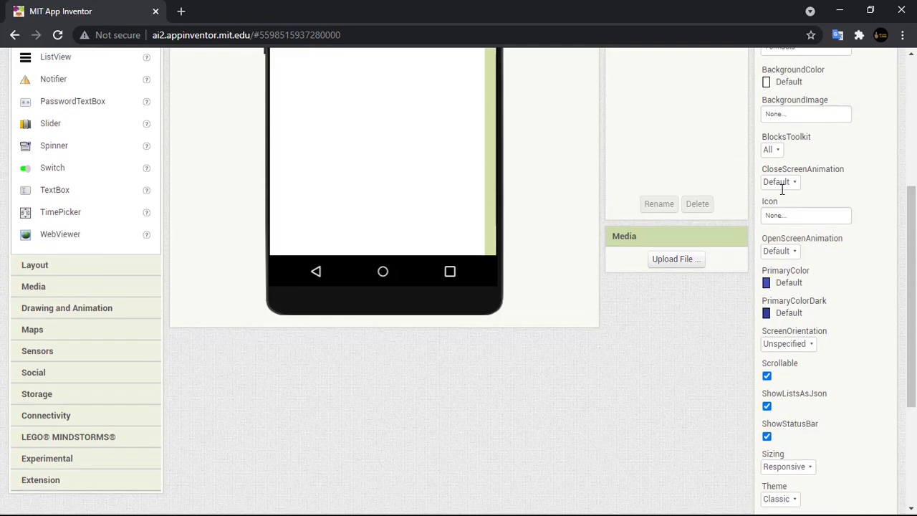
pyautogui.scroll(3, 780, 182)
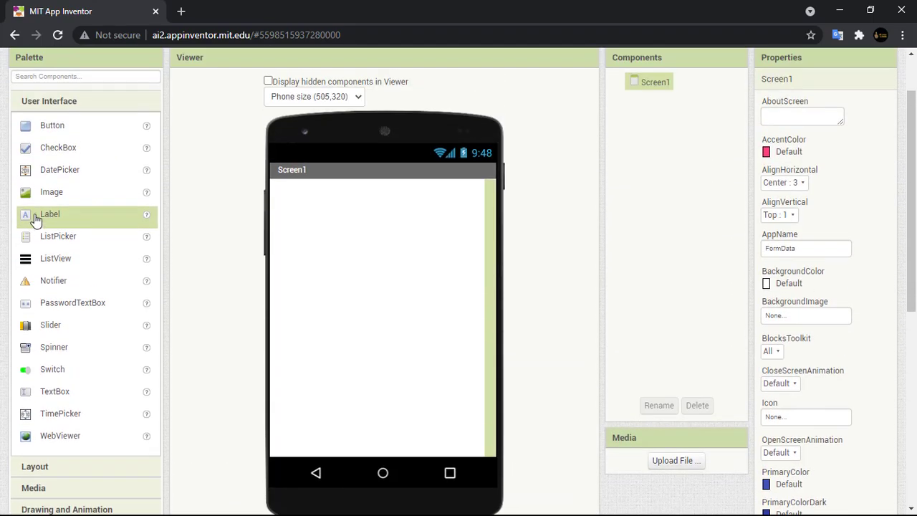
# Step: Add a label to the empty screen and set its text to "FORMULIR DATA"
pyautogui.moveTo(36, 224); pyautogui.dragTo(421, 200)
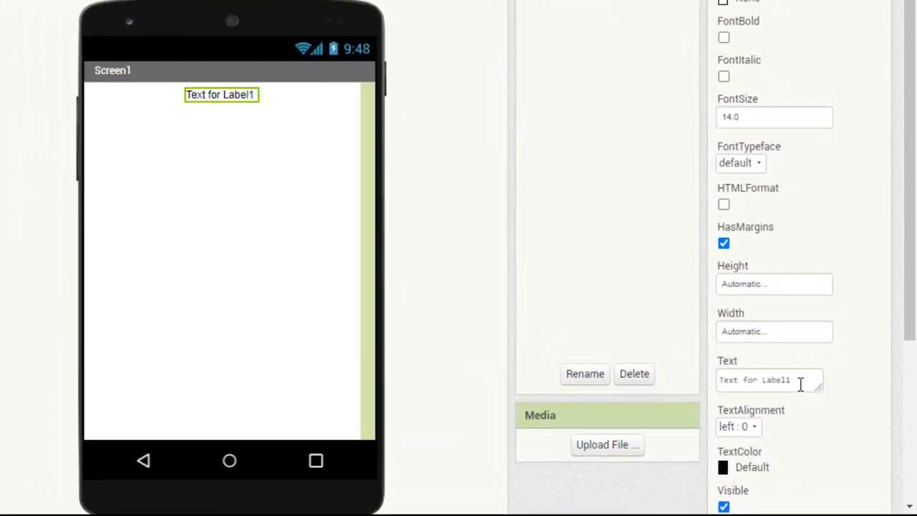
pyautogui.moveTo(827, 410); pyautogui.dragTo(751, 419)
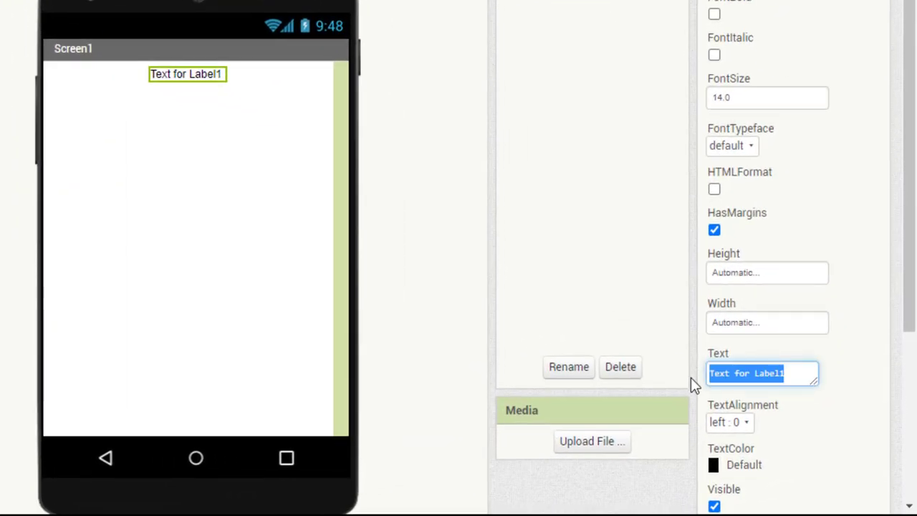
pyautogui.write('FOR')
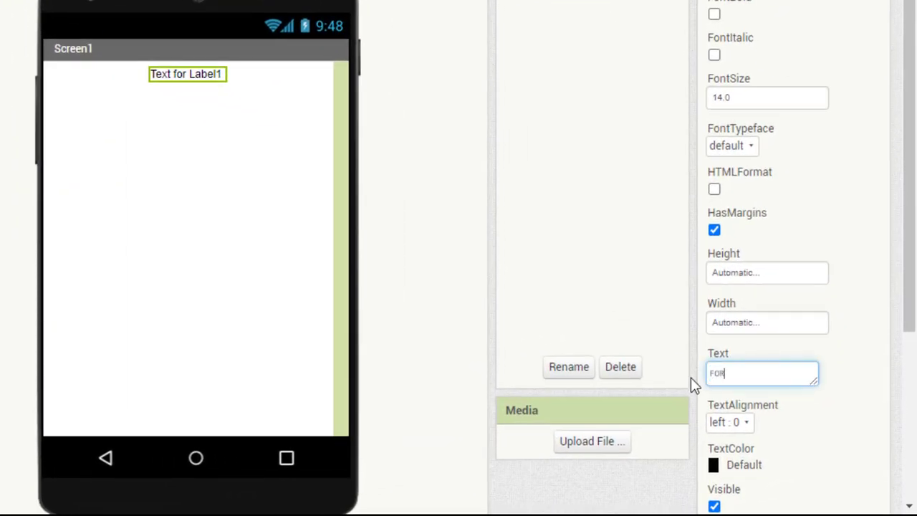
pyautogui.write('MULIR DATA')
# Step: Make the "FORMULIR DATA" label bold and set its font size to 20
pyautogui.click(718, 11)
pyautogui.click(717, 15)
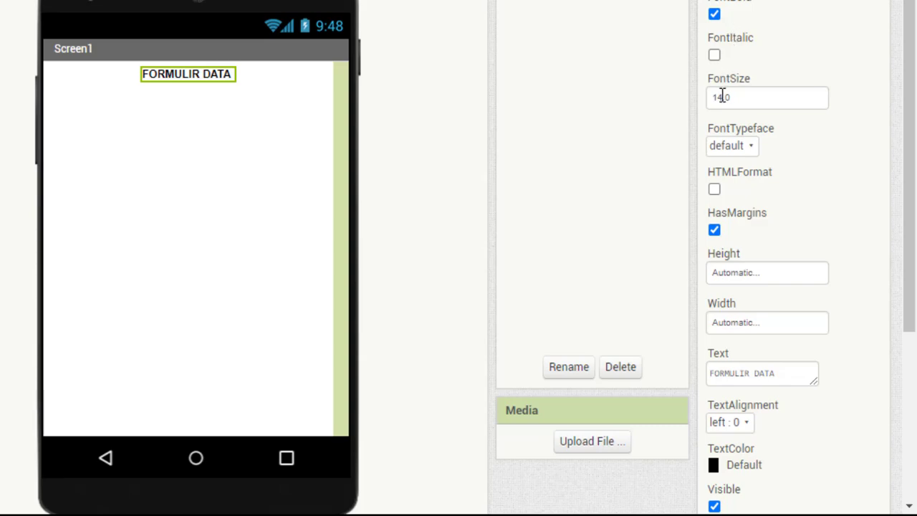
pyautogui.moveTo(721, 97); pyautogui.dragTo(699, 98)
pyautogui.write('20')
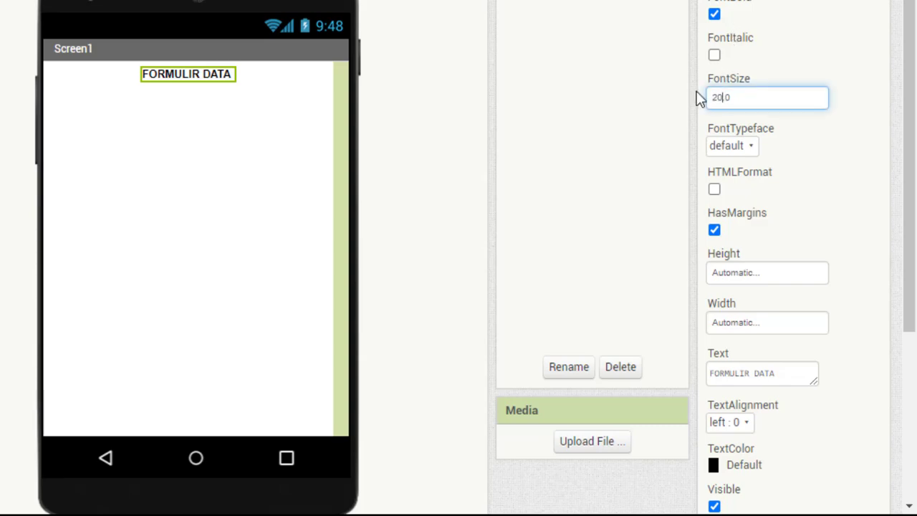
pyautogui.press('Return')
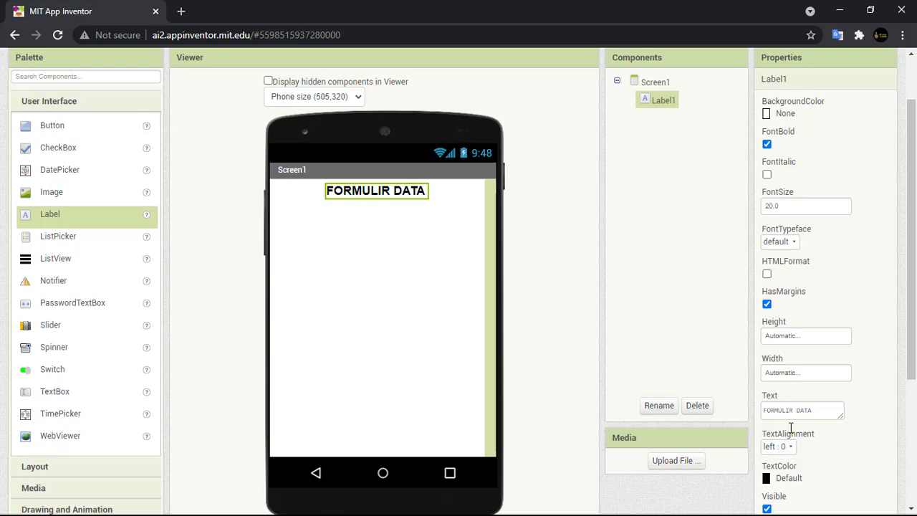
# Step: Center the title label's text and set its width to Fill parent
pyautogui.scroll(-1, 791, 423)
pyautogui.click(782, 380)
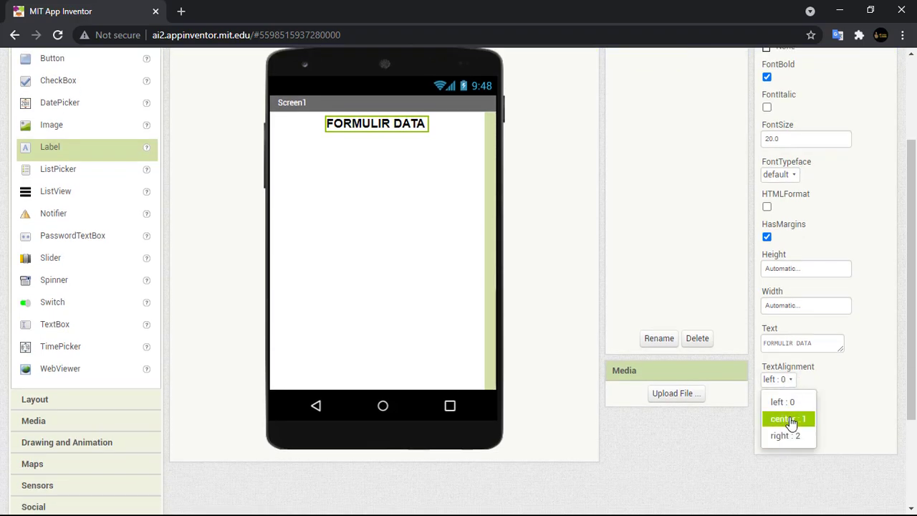
pyautogui.click(780, 417)
pyautogui.click(796, 308)
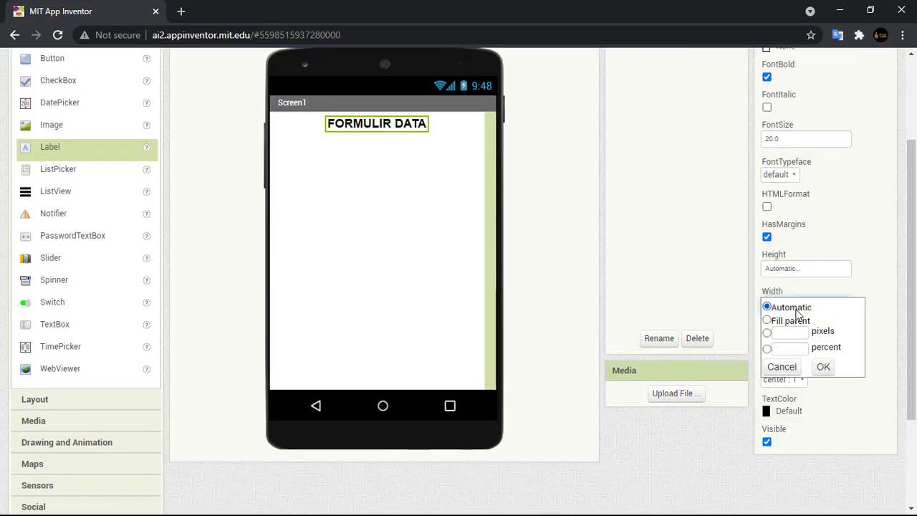
pyautogui.click(783, 324)
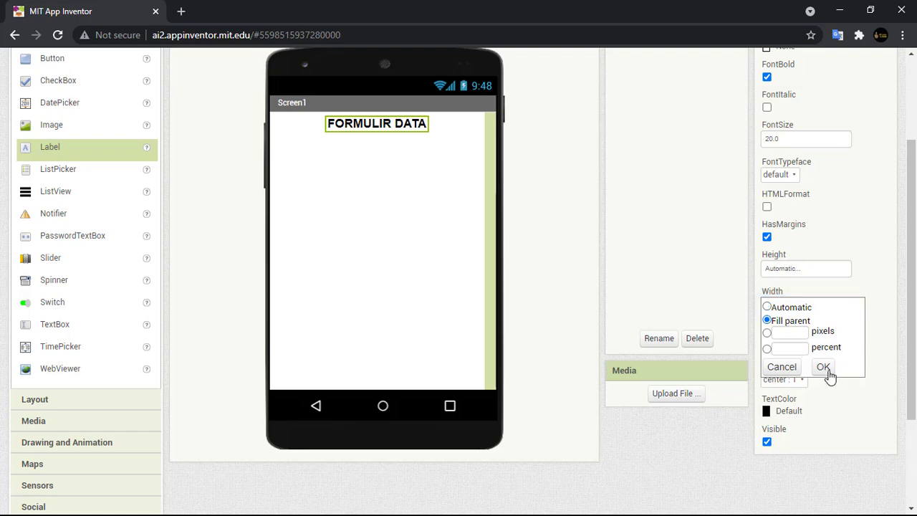
pyautogui.click(824, 367)
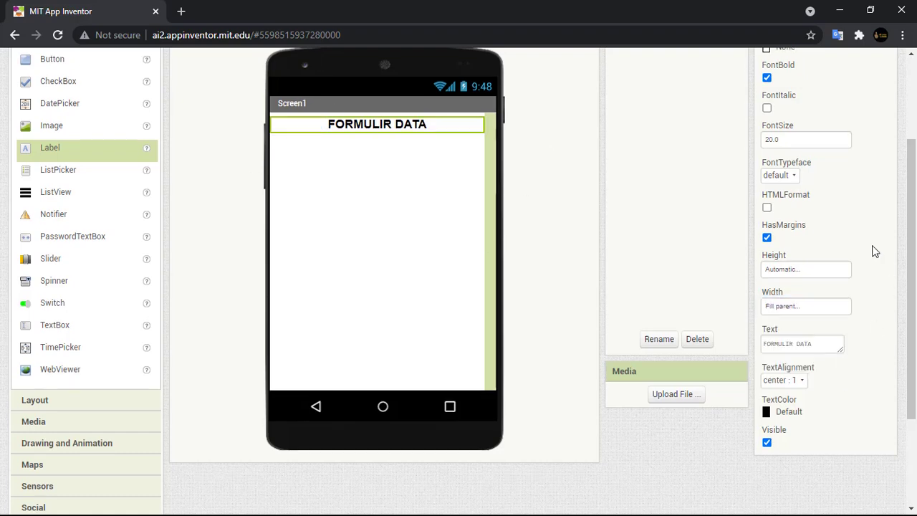
# Step: Add a second label below the title and set its text to "Nama"
pyautogui.scroll(1, 872, 250)
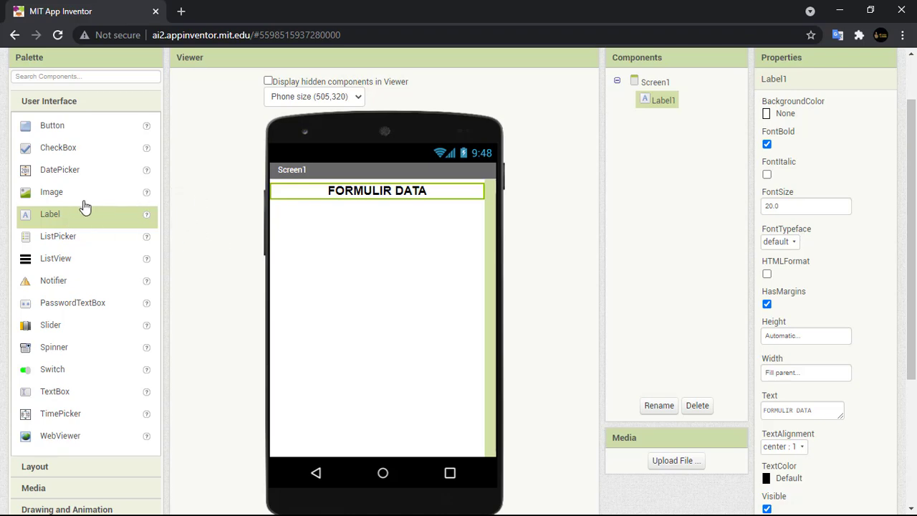
pyautogui.moveTo(56, 215); pyautogui.dragTo(340, 239)
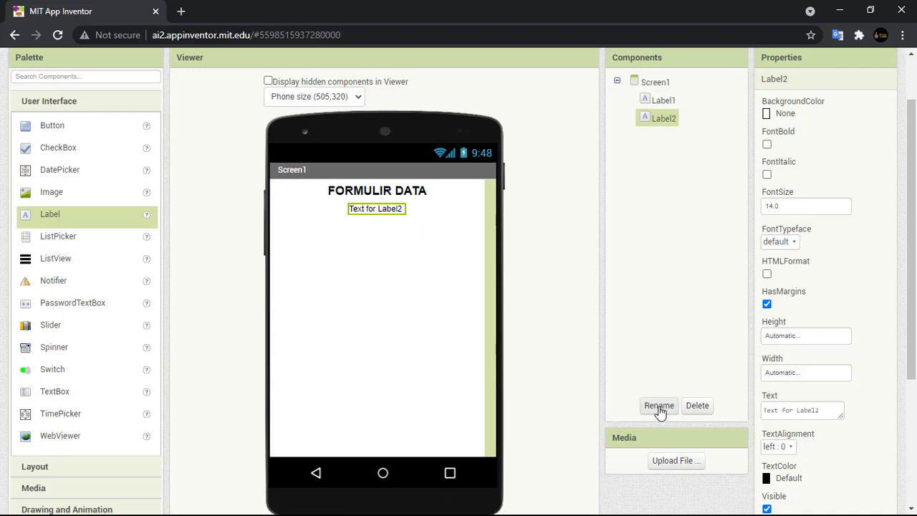
pyautogui.click(831, 413)
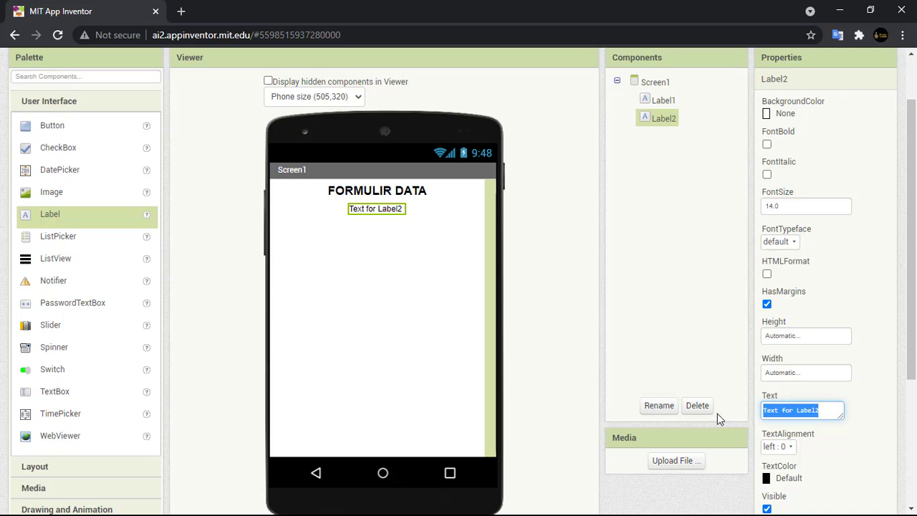
pyautogui.write('Nama')
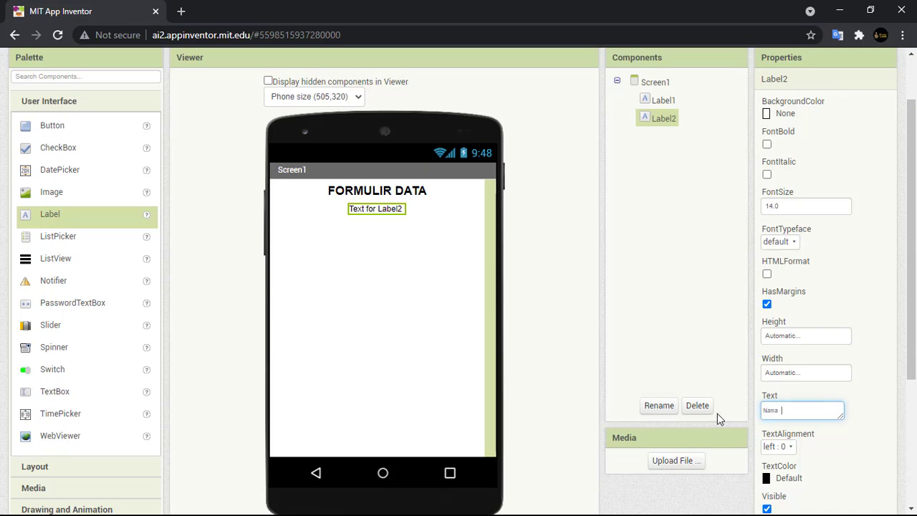
pyautogui.click(847, 304)
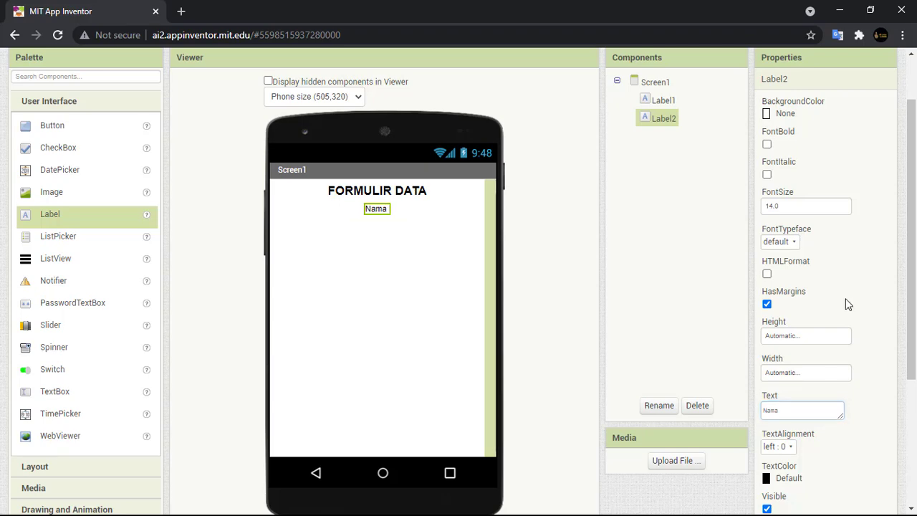
pyautogui.click(794, 411)
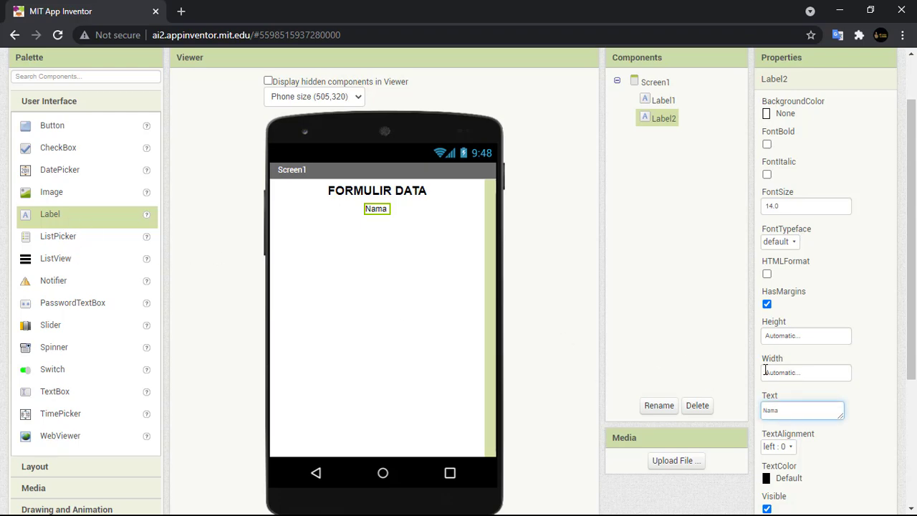
# Step: Add a label below "Nama" and set its text to "Tempat Lahir"
pyautogui.moveTo(55, 218); pyautogui.dragTo(407, 259)
pyautogui.click(828, 413)
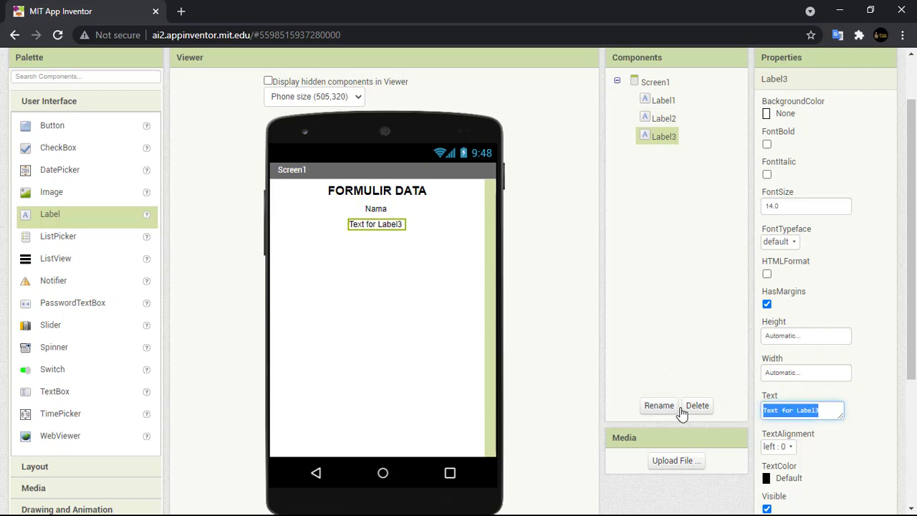
pyautogui.write('Tempat Lahir')
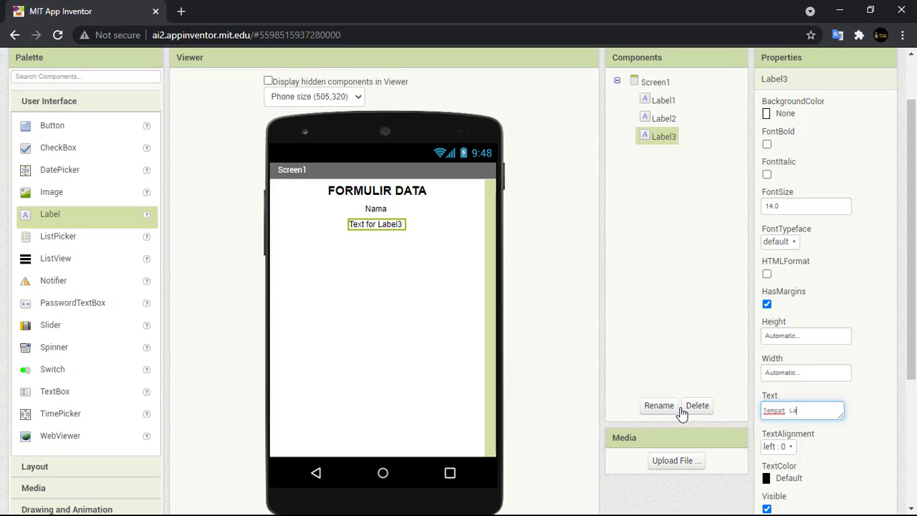
pyautogui.click(612, 287)
# Step: Add four more labels in a column below "Tempat Lahir"
pyautogui.moveTo(44, 215); pyautogui.dragTo(347, 268)
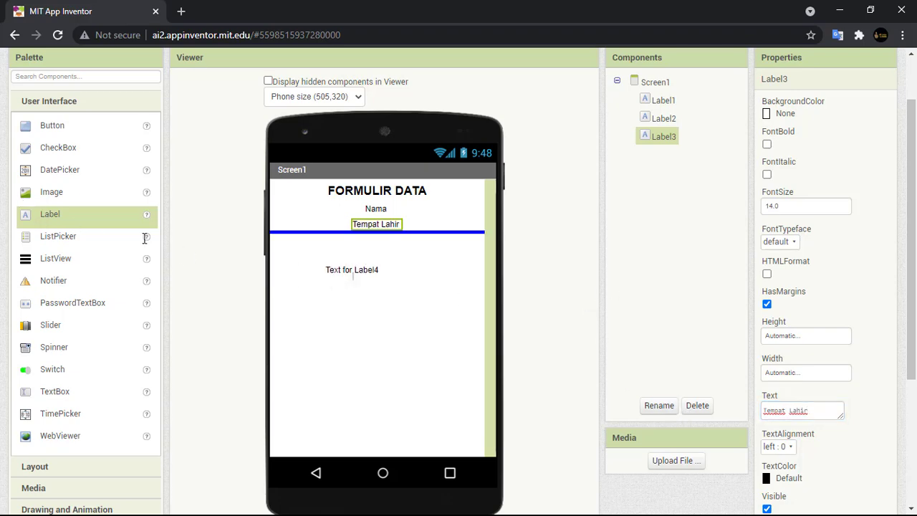
pyautogui.moveTo(55, 225); pyautogui.dragTo(337, 307)
pyautogui.moveTo(49, 217); pyautogui.dragTo(390, 246)
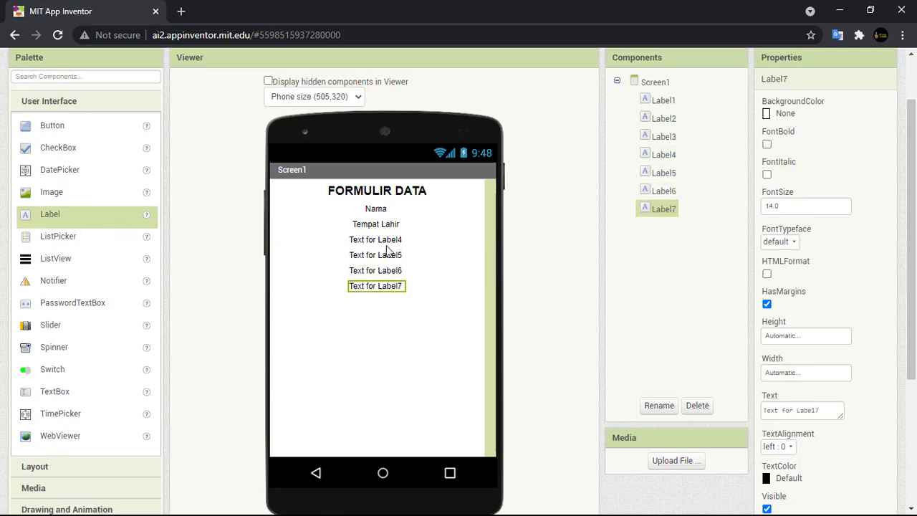
# Step: Set the text of the label directly below "Tempat Lahir" to "Tangal Lahir"
pyautogui.click(389, 240)
pyautogui.moveTo(825, 411); pyautogui.dragTo(745, 408)
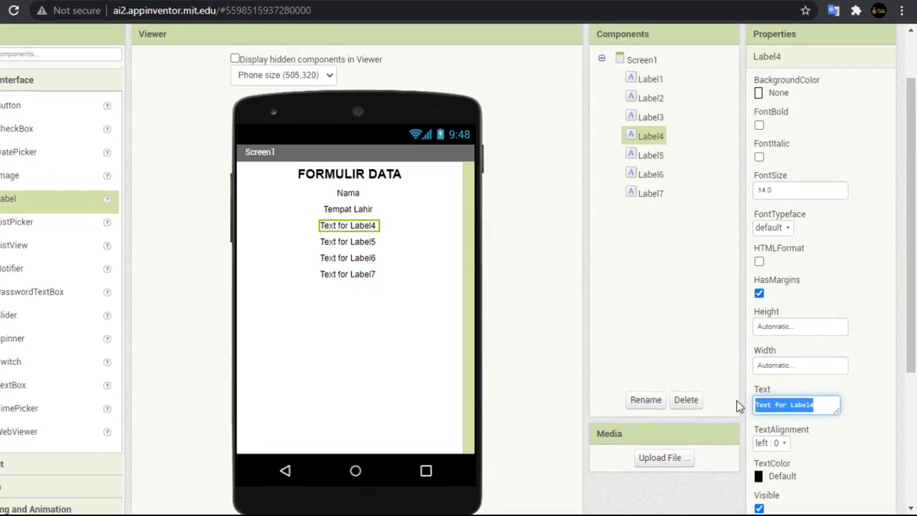
pyautogui.write('Tang')
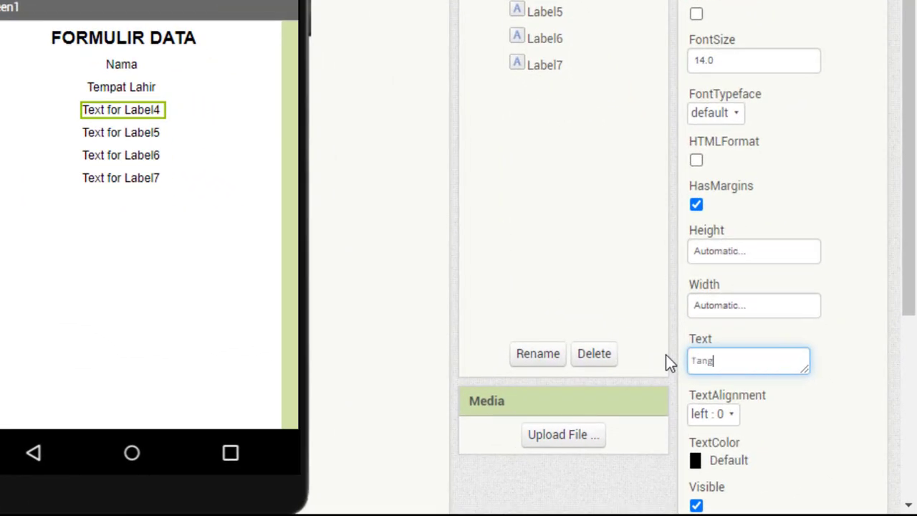
pyautogui.write('al Lahir')
pyautogui.press('Return')
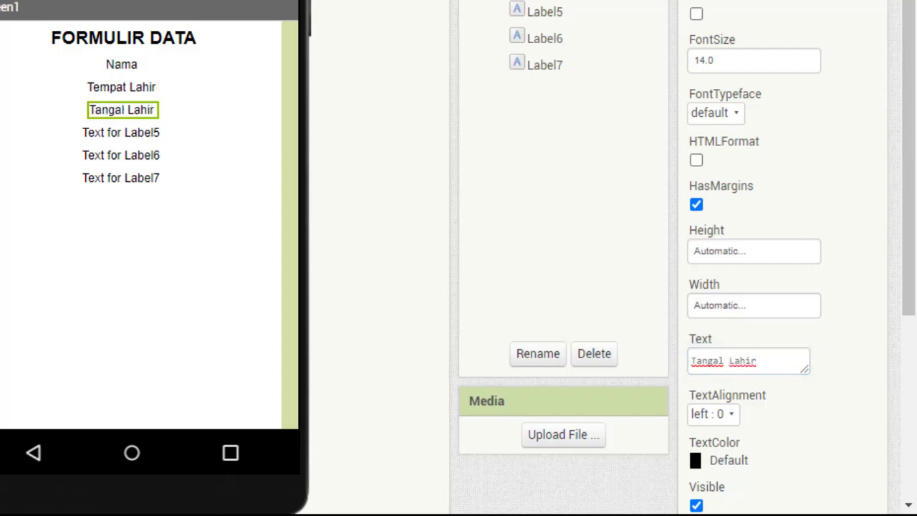
# Step: Set the text of the label below "Tangal Lahir" to "Jenis Kelamin"
pyautogui.click(104, 133)
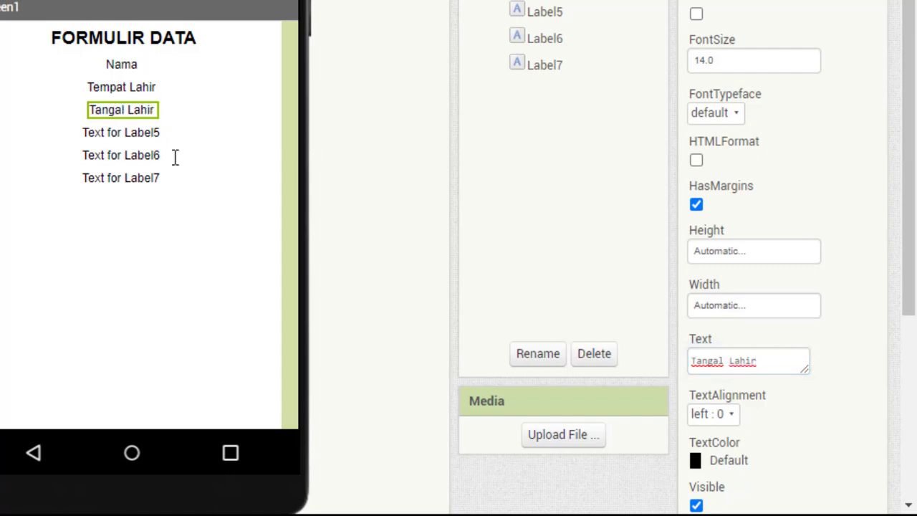
pyautogui.click(776, 362)
pyautogui.moveTo(708, 361); pyautogui.dragTo(550, 374)
pyautogui.write('Jen')
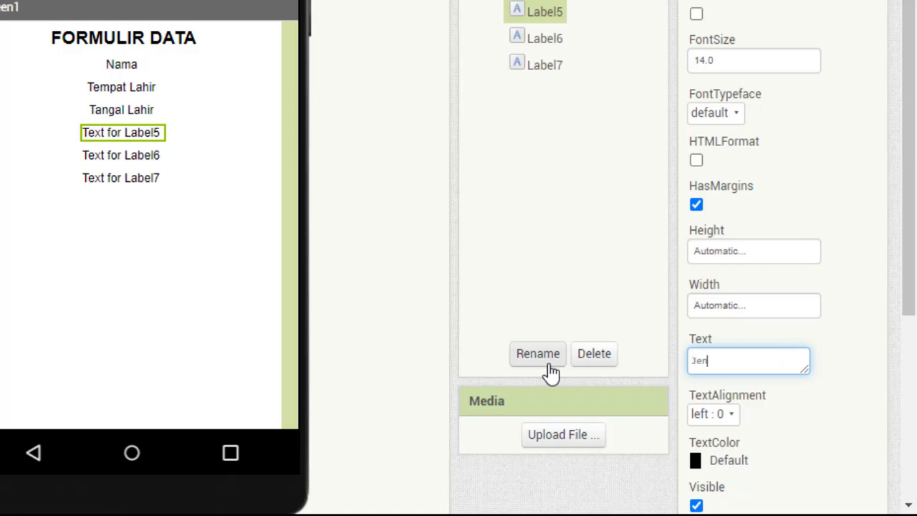
pyautogui.write('is Kelamin')
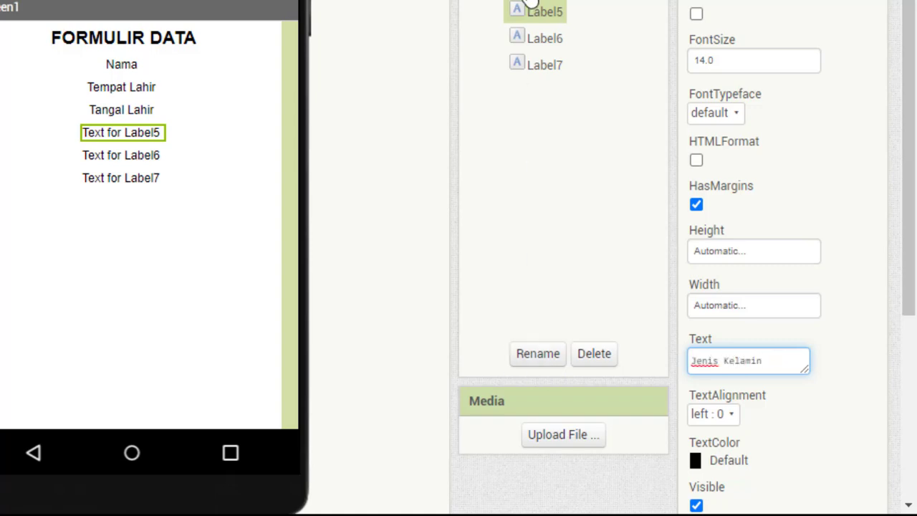
# Step: Set the text of the label below "Jenis Kelamin" to "Alamat Rumah"
pyautogui.click(542, 37)
pyautogui.click(786, 362)
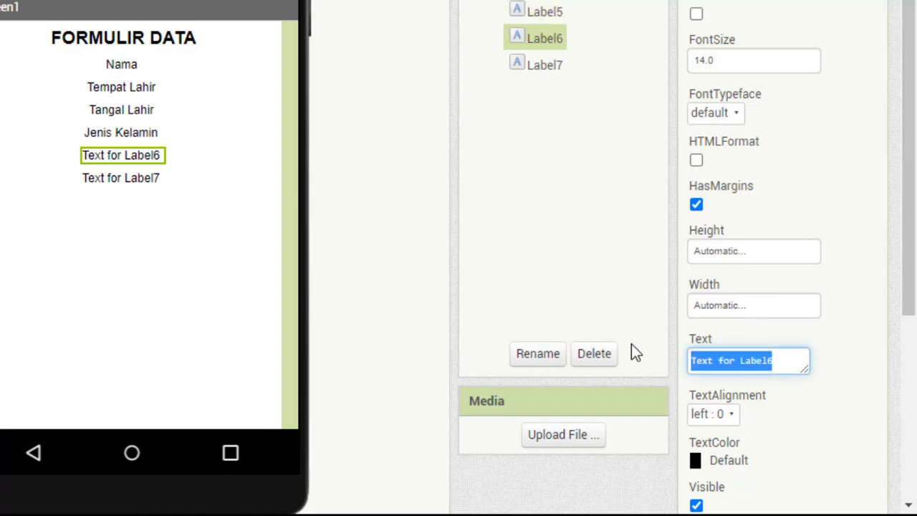
pyautogui.write('Alamat ')
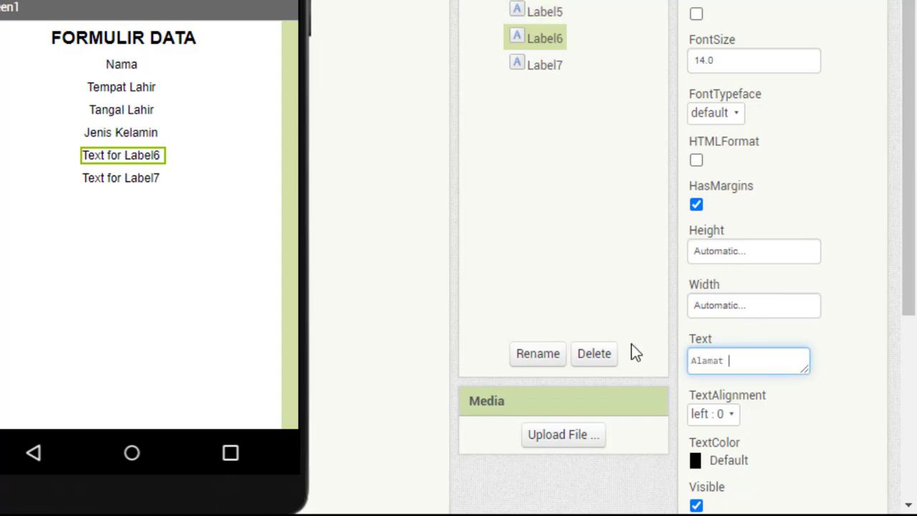
pyautogui.write('Rumah')
# Step: Set the text of the label below "Alamat Rumah" to "Pendidikan Terakhir"
pyautogui.click(549, 72)
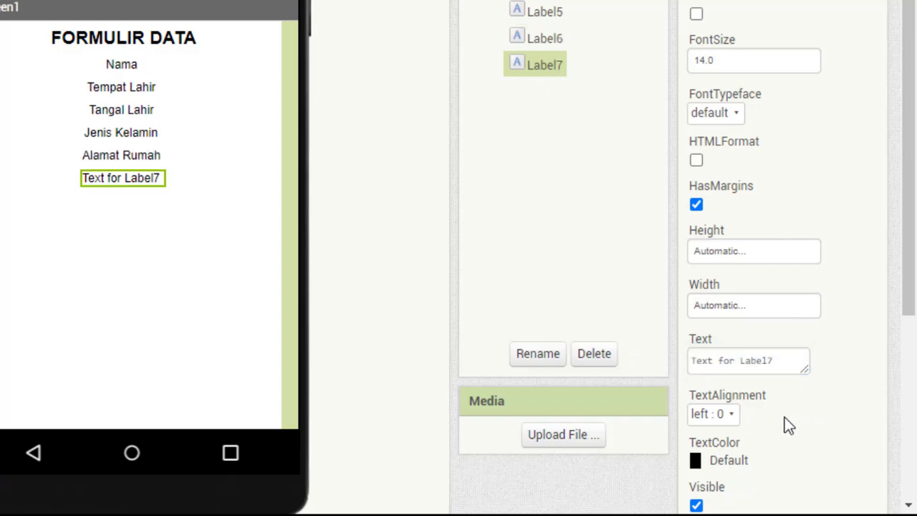
pyautogui.moveTo(768, 361); pyautogui.dragTo(620, 370)
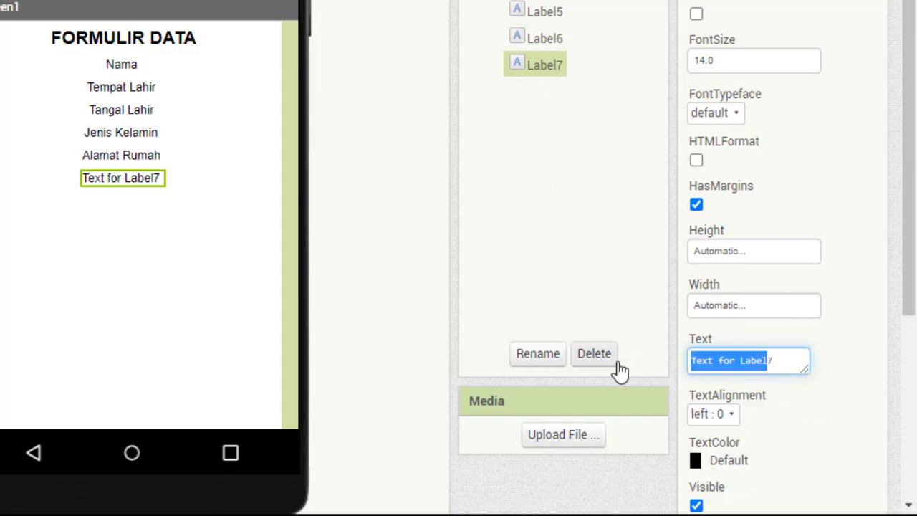
pyautogui.press('BackSpace')
pyautogui.write('Pendid')
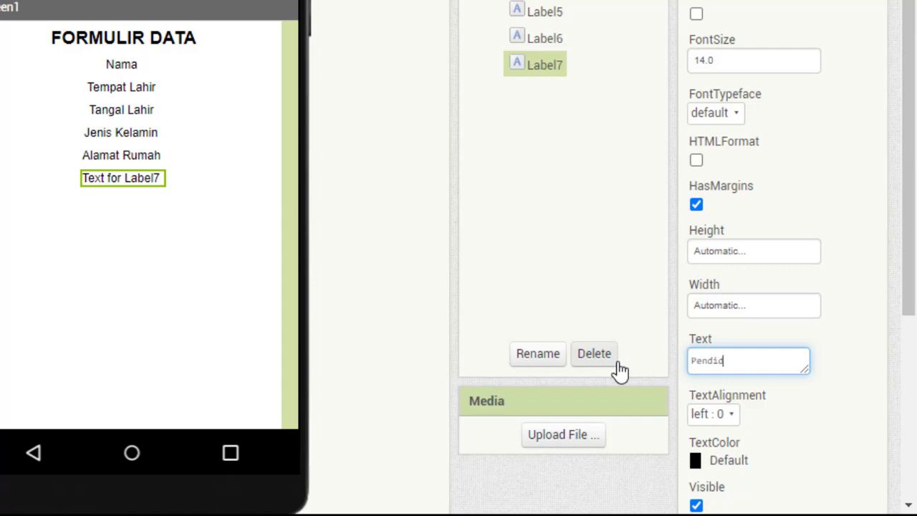
pyautogui.write('ikan Terakhir')
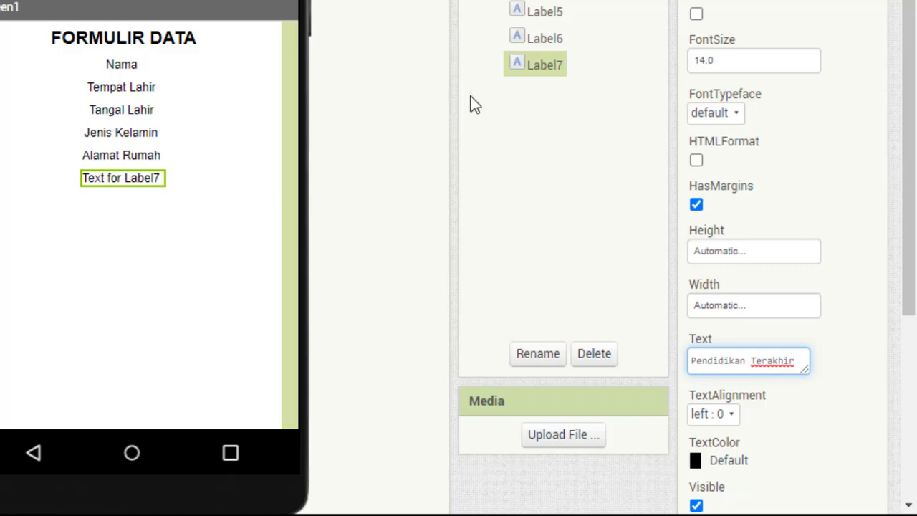
# Step: Add a label below "Pendidikan Terakhir" and set its text to "Alamat Email"
pyautogui.moveTo(0, 236); pyautogui.dragTo(125, 215)
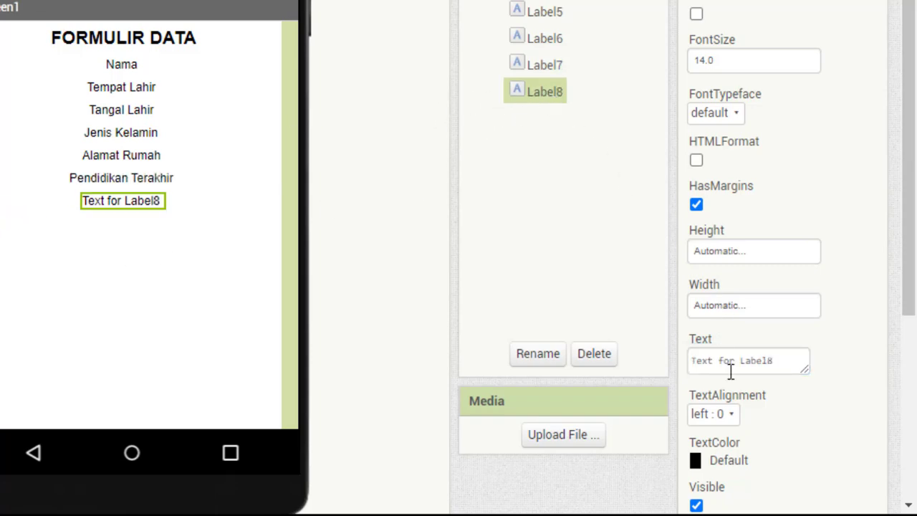
pyautogui.click(784, 362)
pyautogui.write('Alam')
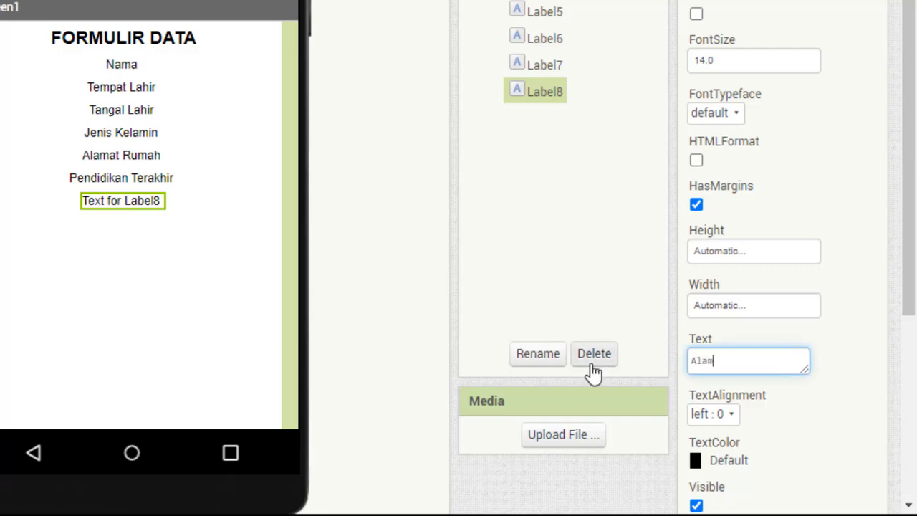
pyautogui.write('at Email')
# Step: Add another label below "Alamat Email" and set its text to "No Whatsapp"
pyautogui.moveTo(1, 260); pyautogui.dragTo(96, 261)
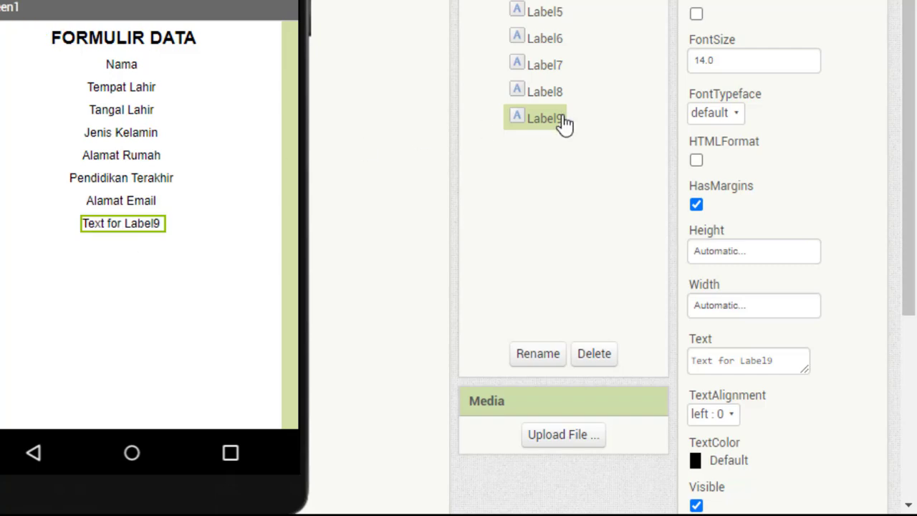
pyautogui.moveTo(780, 366); pyautogui.dragTo(617, 366)
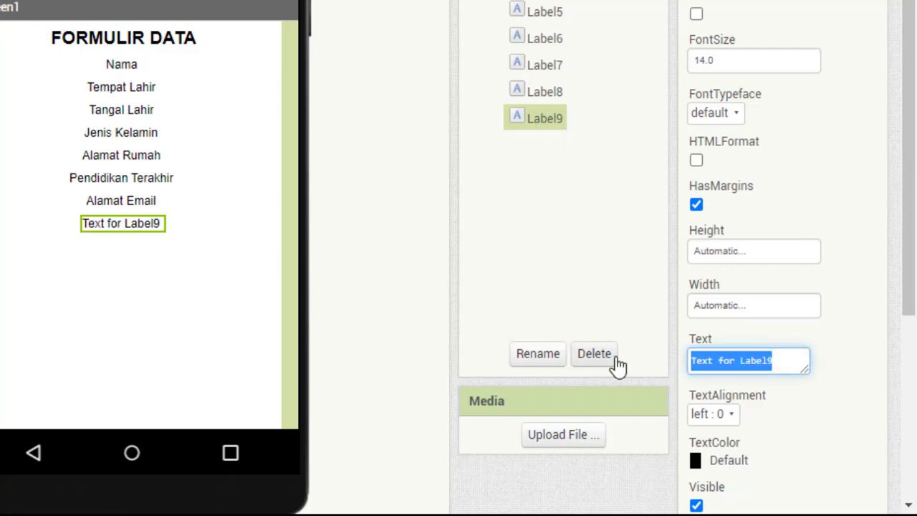
pyautogui.write('No W')
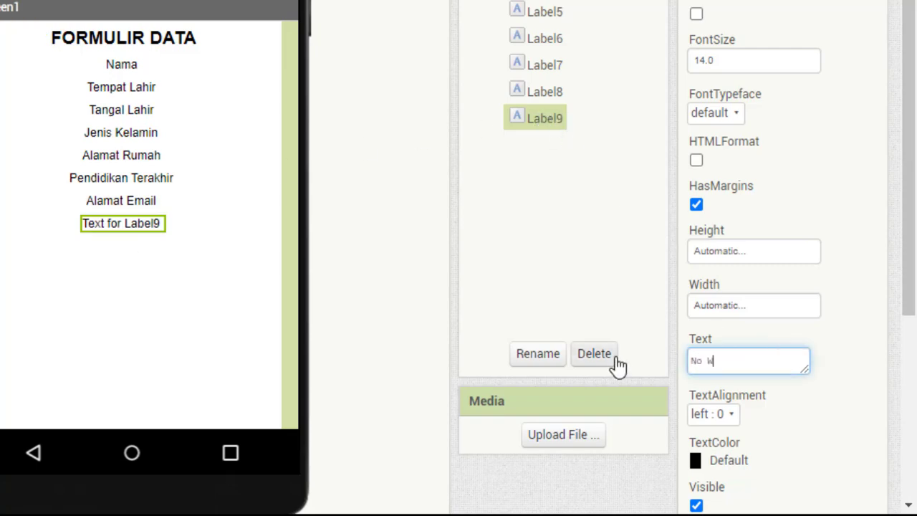
pyautogui.write('hatsapp')
pyautogui.click(872, 210)
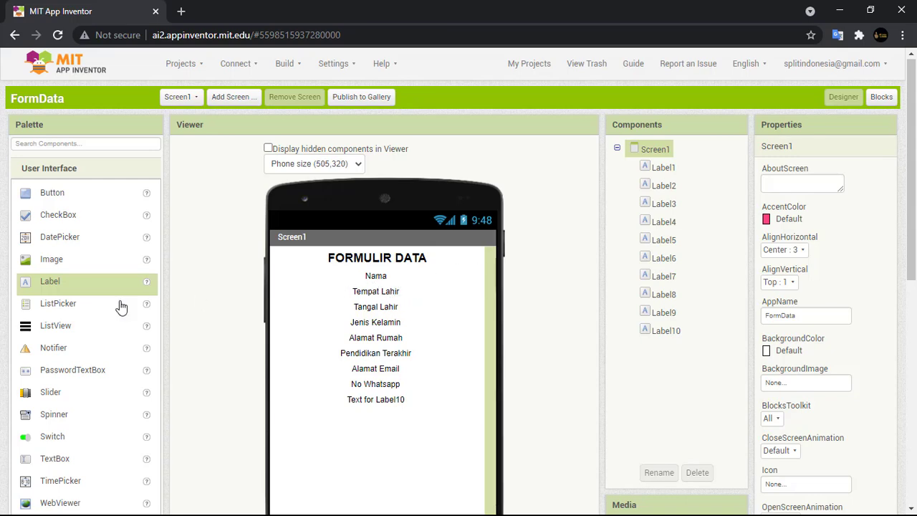
# Step: Add a VerticalArrangement between the "FORMULIR DATA" title and the "Nama" label
pyautogui.scroll(-1, 77, 285)
pyautogui.scroll(-6, 78, 285)
pyautogui.scroll(4, 76, 290)
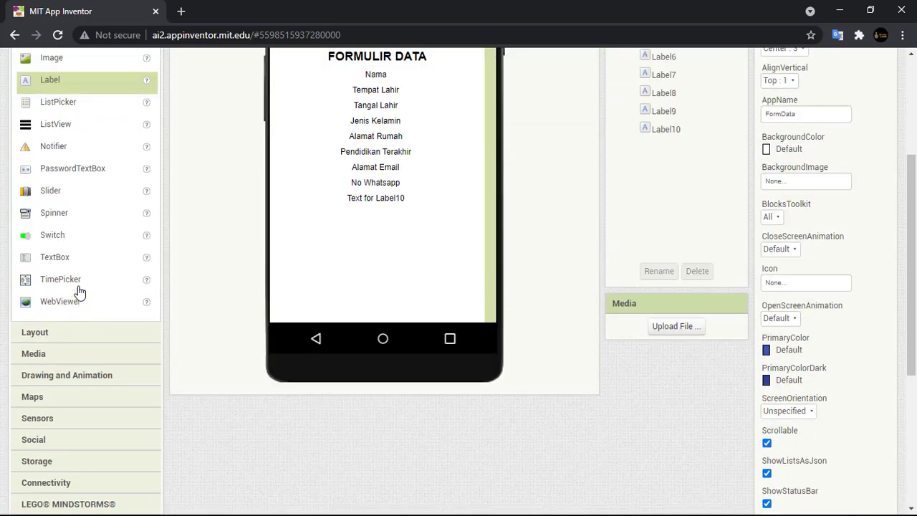
pyautogui.click(61, 333)
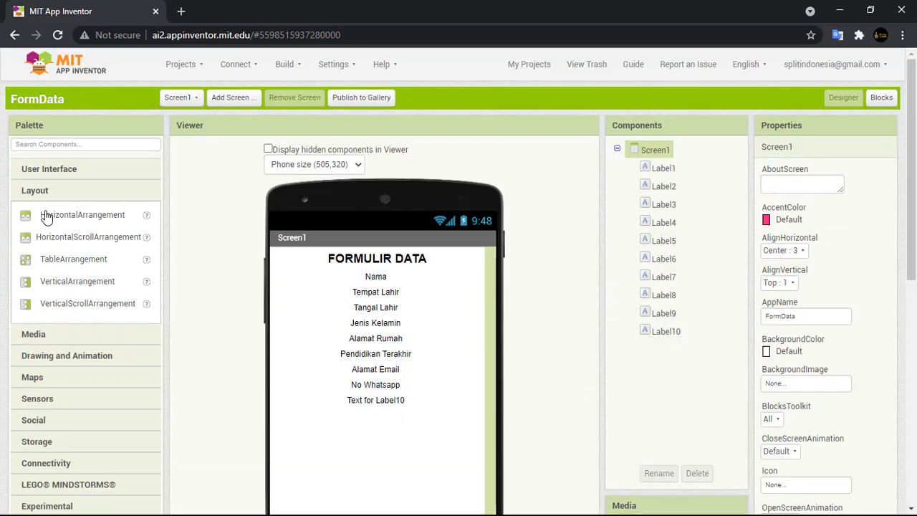
pyautogui.moveTo(53, 286); pyautogui.dragTo(317, 281)
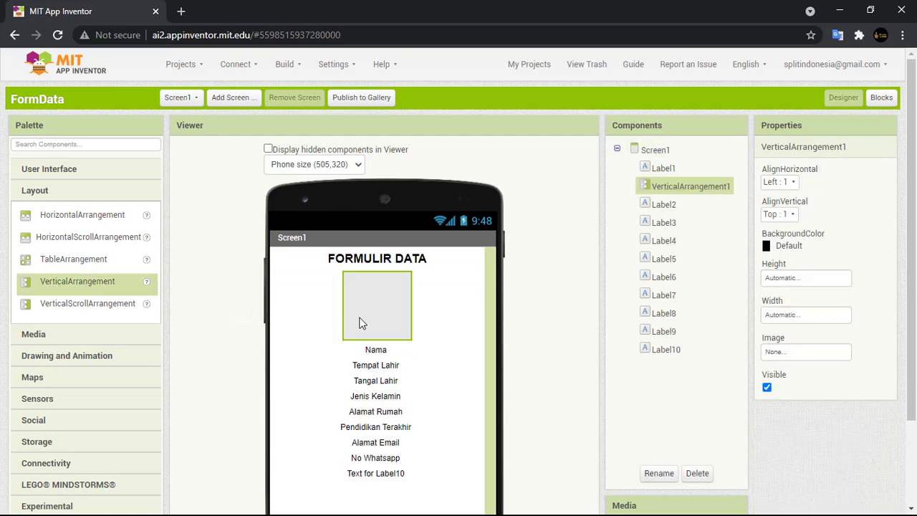
# Step: Set the vertical arrangement's AlignHorizontal to Center and its width to Fill parent
pyautogui.click(781, 182)
pyautogui.click(786, 220)
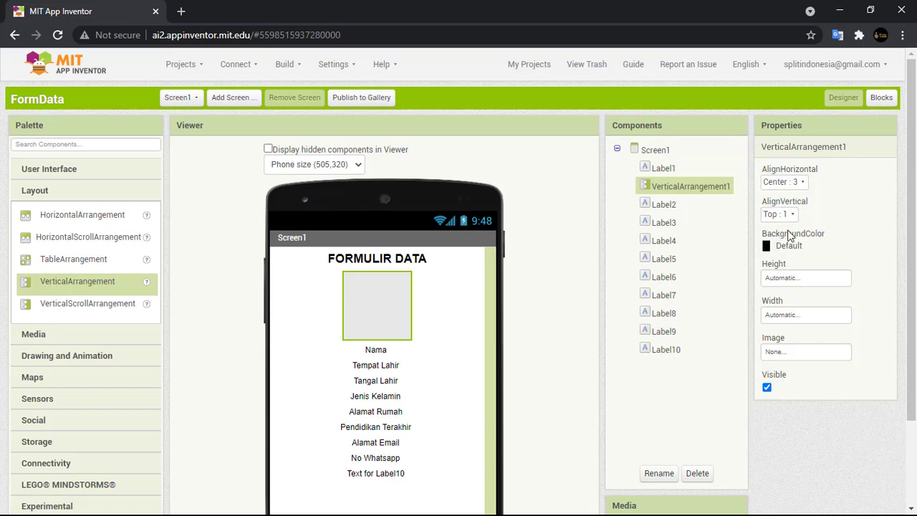
pyautogui.click(788, 316)
pyautogui.click(783, 328)
pyautogui.click(823, 375)
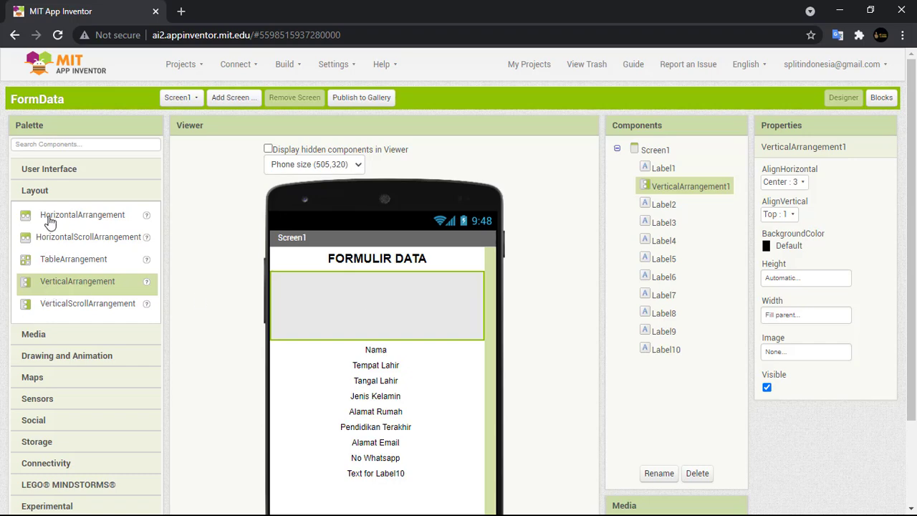
# Step: Add a HorizontalArrangement inside the vertical arrangement and set its horizontal and vertical alignment to Center
pyautogui.moveTo(49, 217); pyautogui.dragTo(400, 296)
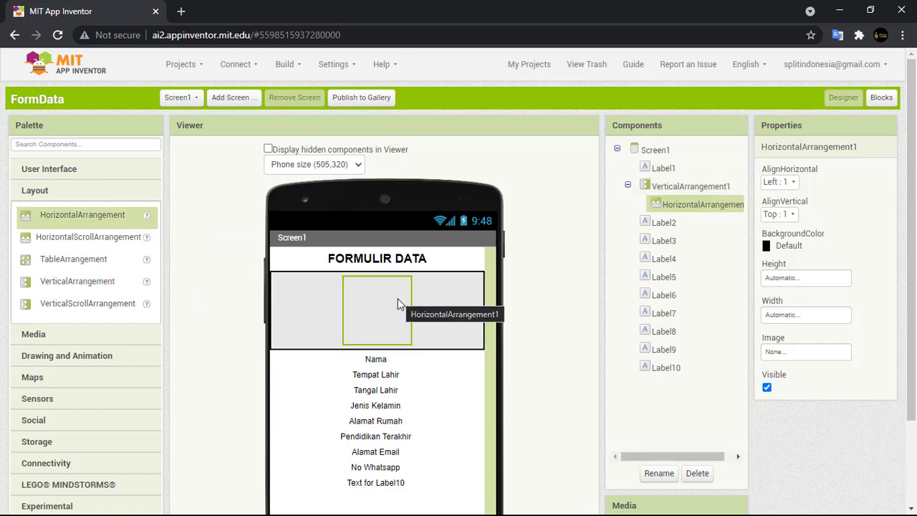
pyautogui.click(783, 182)
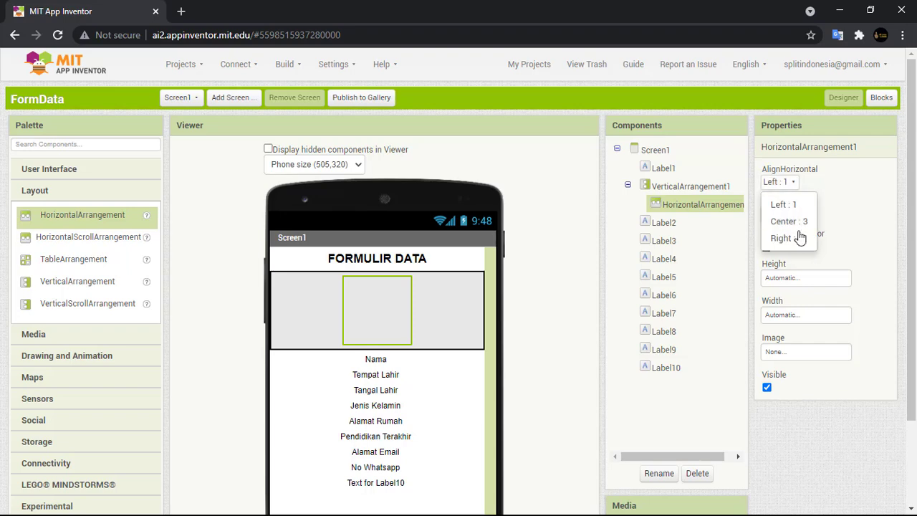
pyautogui.click(794, 220)
pyautogui.click(791, 215)
pyautogui.click(788, 250)
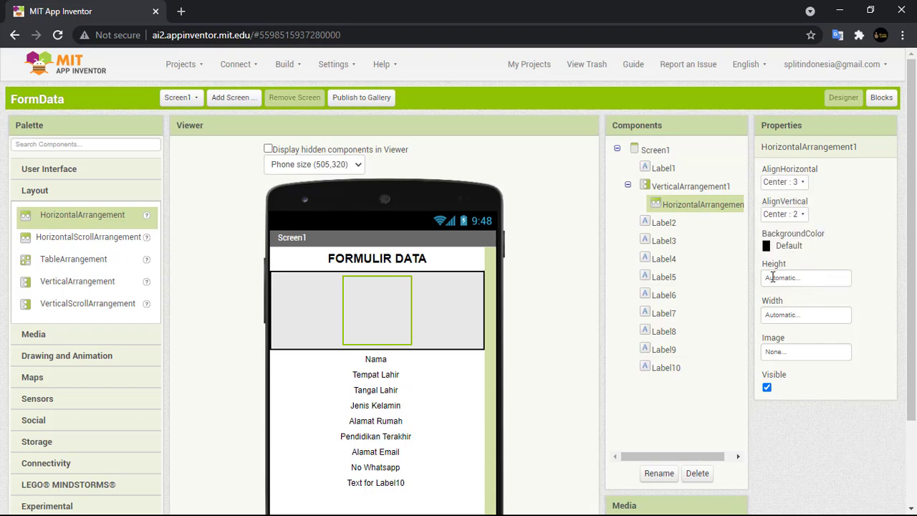
# Step: Set the horizontal arrangement's width to Fill parent
pyautogui.click(777, 278)
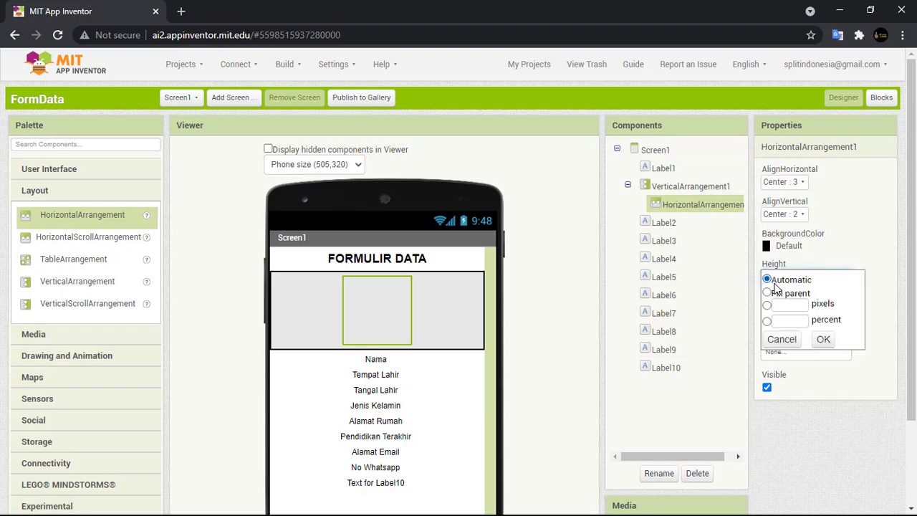
pyautogui.click(844, 245)
pyautogui.click(798, 315)
pyautogui.click(786, 331)
pyautogui.click(823, 376)
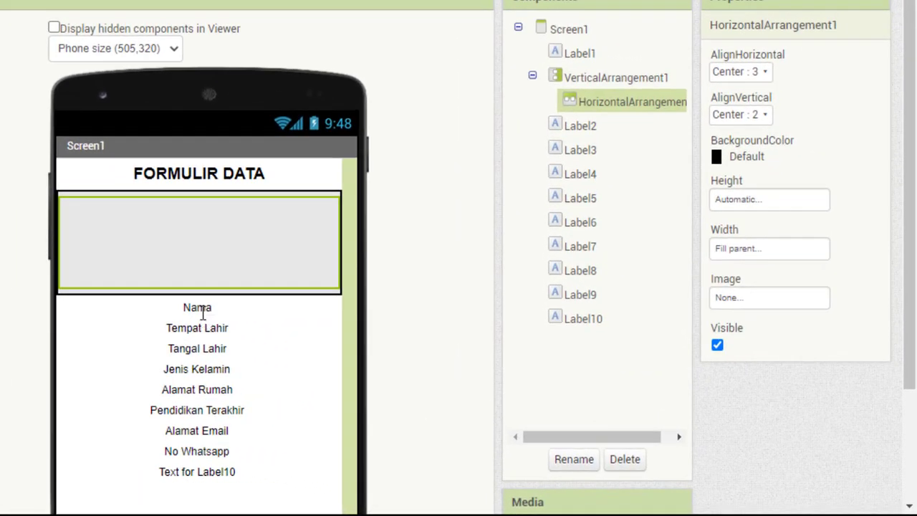
# Step: Move the "Nama" label into the horizontal arrangement
pyautogui.click(199, 308)
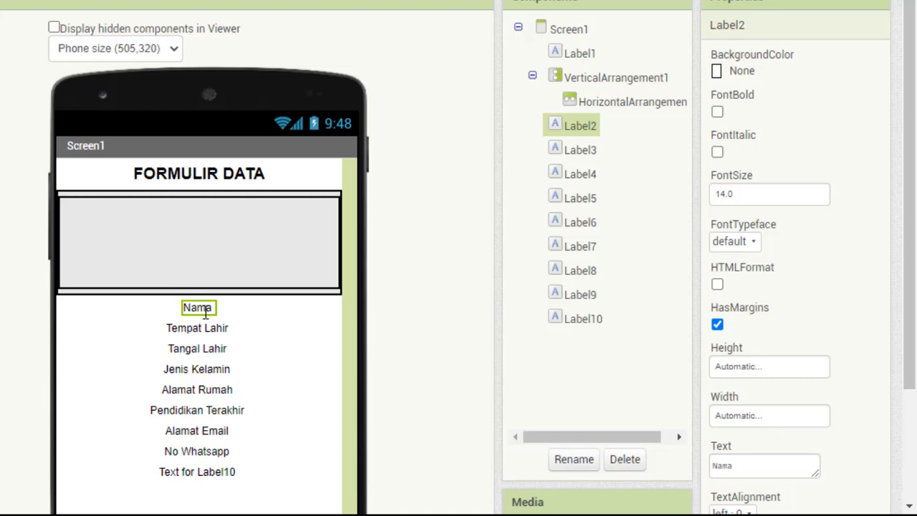
pyautogui.moveTo(206, 313); pyautogui.dragTo(123, 227)
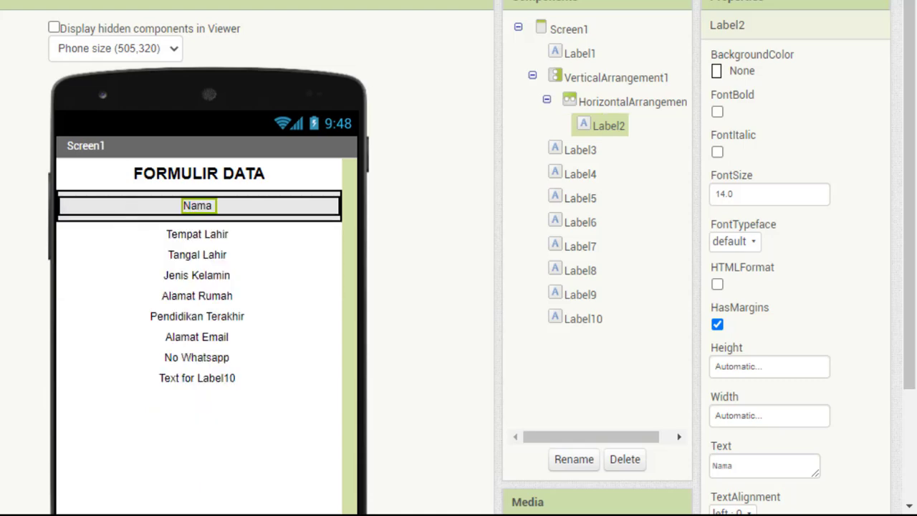
pyautogui.click(241, 212)
# Step: Move the spare label from the end of the list to just after "Nama" and set its text to ":"
pyautogui.moveTo(197, 380); pyautogui.dragTo(265, 215)
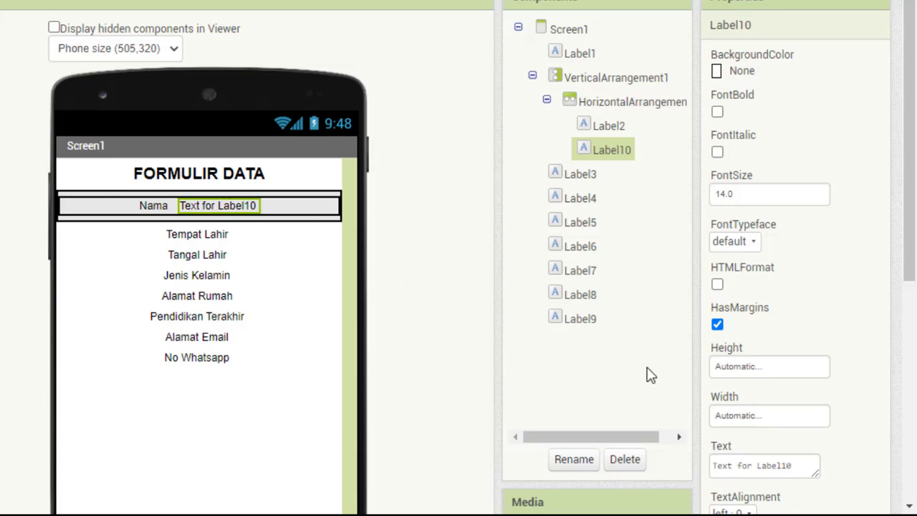
pyautogui.click(802, 467)
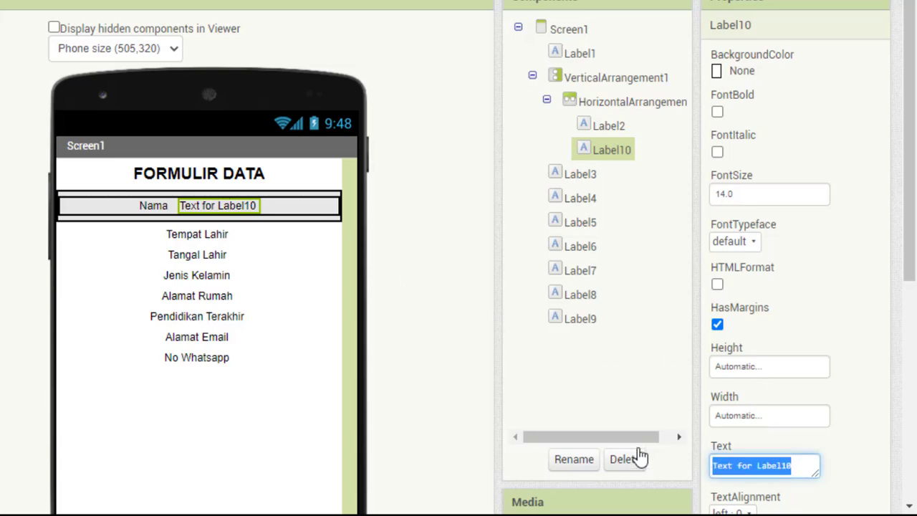
pyautogui.press('BackSpace')
pyautogui.write(':')
pyautogui.click(840, 334)
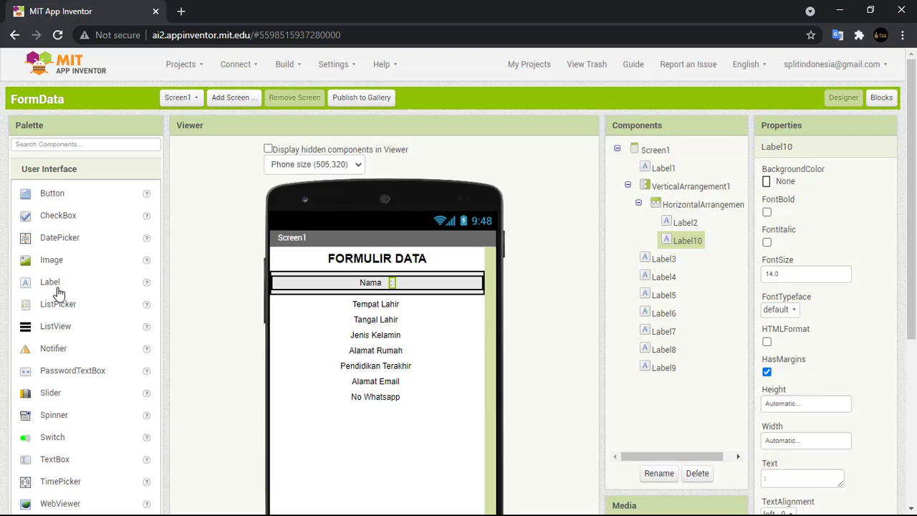
# Step: Add a TextBox after the colon in the "Nama" row
pyautogui.scroll(-1, 54, 301)
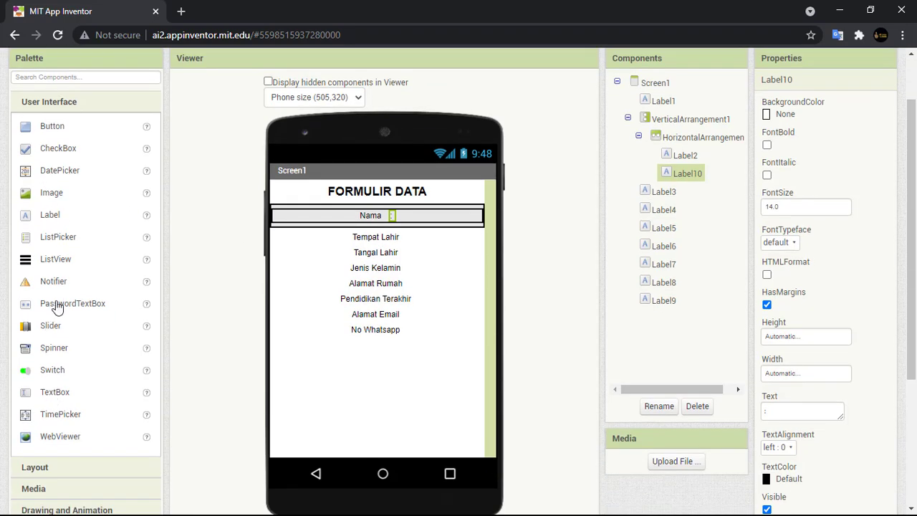
pyautogui.scroll(-1, 56, 308)
pyautogui.scroll(1, 61, 349)
pyautogui.moveTo(62, 393); pyautogui.dragTo(439, 219)
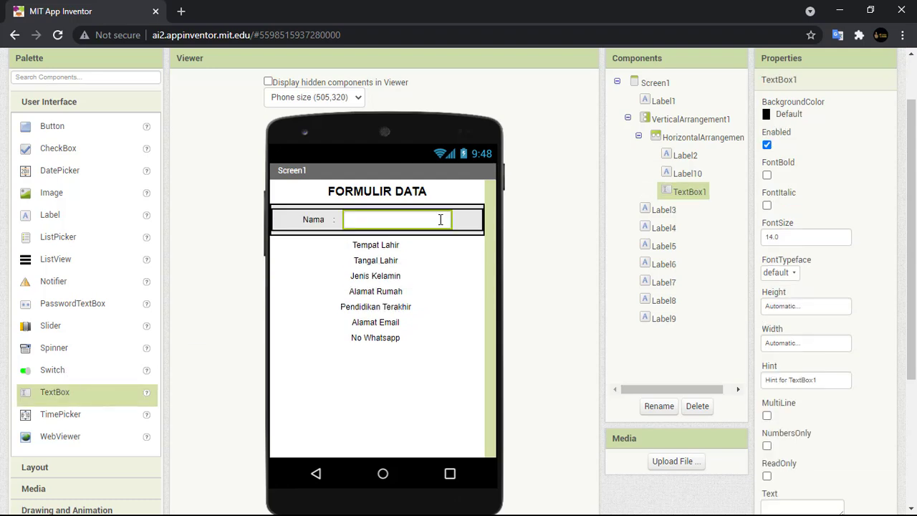
pyautogui.click(294, 221)
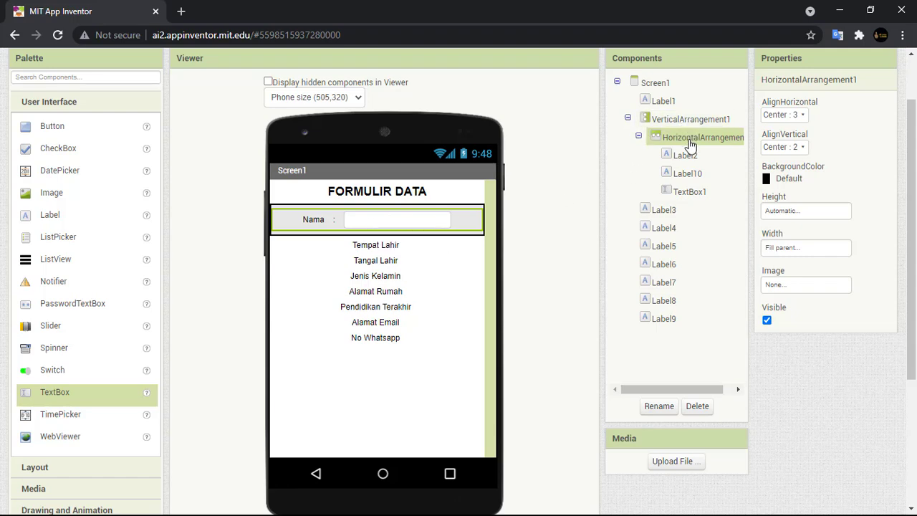
pyautogui.click(676, 122)
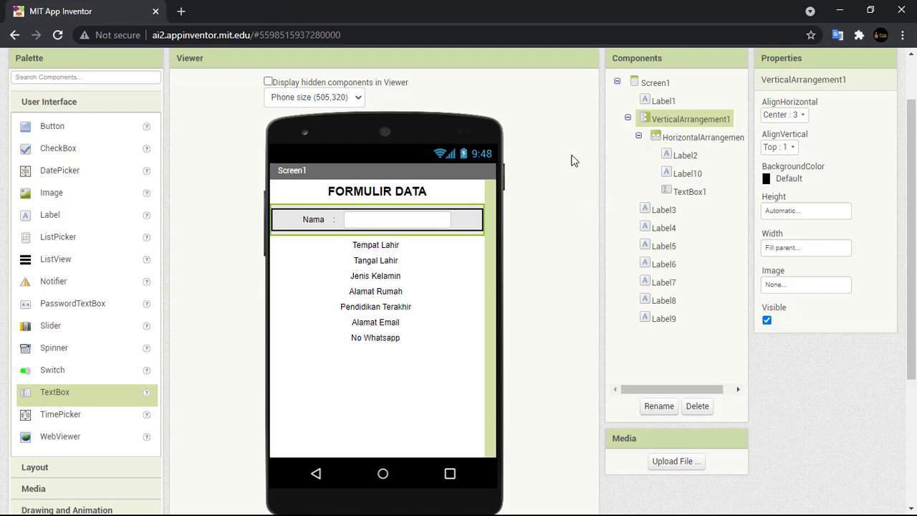
pyautogui.click(685, 142)
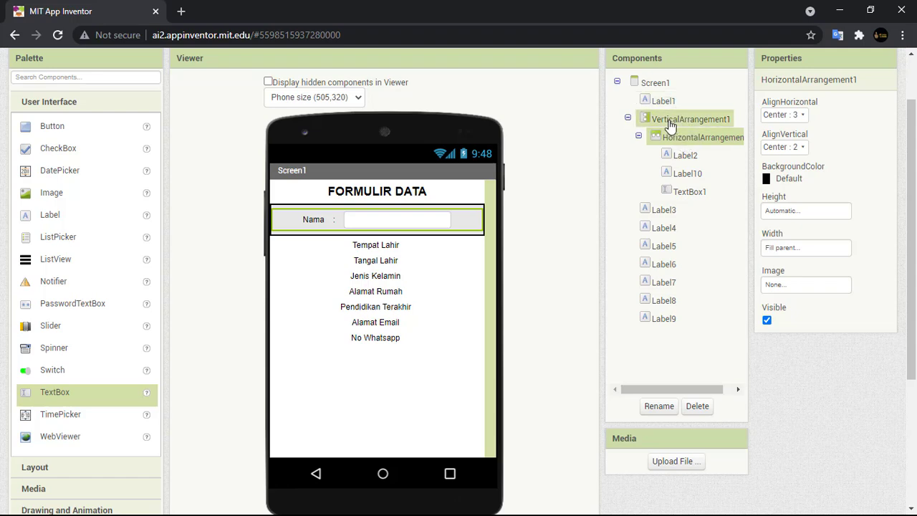
pyautogui.click(672, 120)
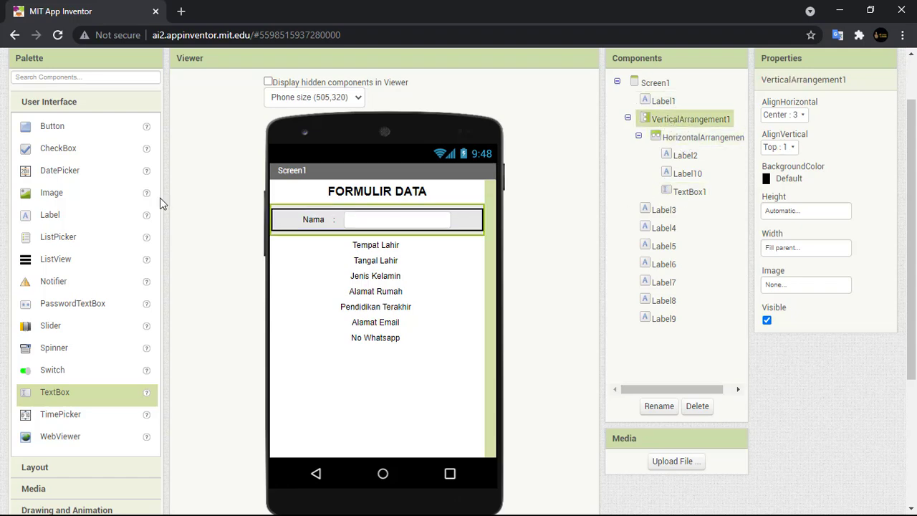
pyautogui.click(382, 262)
pyautogui.click(382, 277)
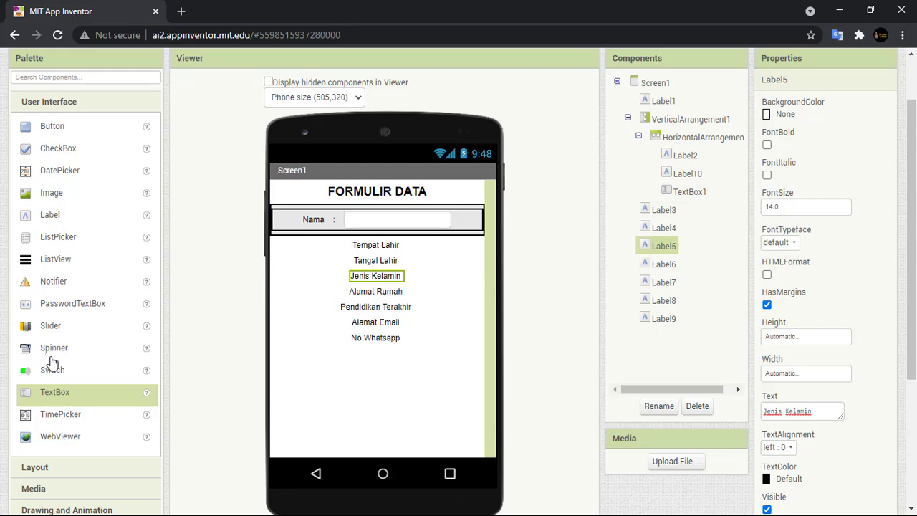
# Step: Add two HorizontalScrollArrangements below the "Nama" row inside the vertical arrangement
pyautogui.click(34, 467)
pyautogui.moveTo(72, 172); pyautogui.dragTo(363, 307)
pyautogui.click(779, 114)
pyautogui.click(794, 128)
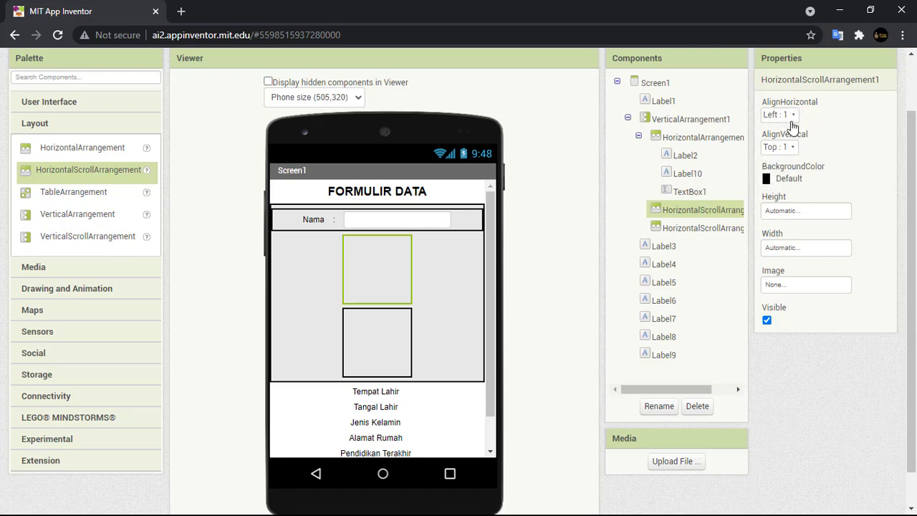
# Step: Set the first horizontal scroll arrangement's AlignVertical to Center and its width to Fill parent
pyautogui.click(789, 116)
pyautogui.click(727, 212)
pyautogui.click(782, 147)
pyautogui.click(784, 189)
pyautogui.click(688, 140)
pyautogui.click(667, 210)
pyautogui.click(788, 251)
pyautogui.click(767, 262)
pyautogui.click(822, 310)
# Step: Set the second horizontal scroll arrangement's width to Fill parent and its AlignVertical to Center
pyautogui.click(717, 230)
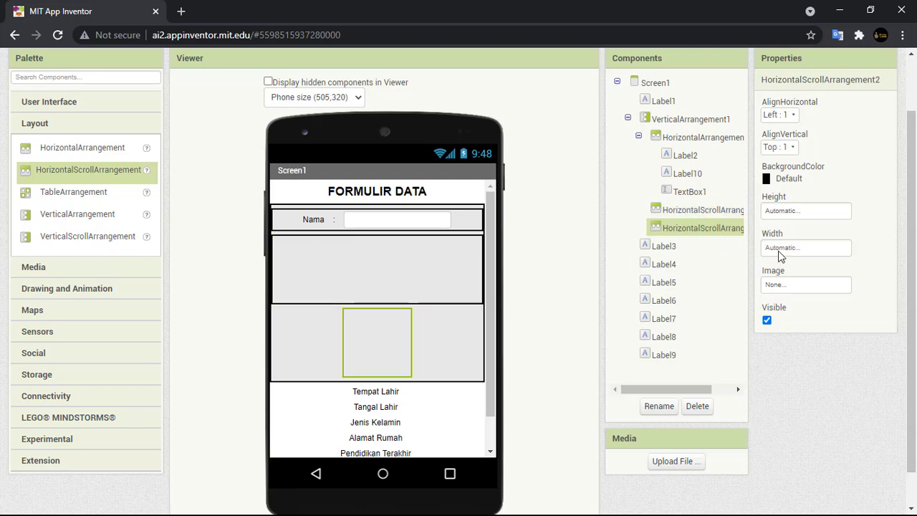
pyautogui.click(786, 251)
pyautogui.click(769, 262)
pyautogui.click(824, 309)
pyautogui.click(788, 116)
pyautogui.click(823, 143)
pyautogui.click(787, 148)
pyautogui.click(794, 187)
# Step: Move "Tempat Lahir" into the first scroll arrangement and "Tangal Lahir" into the second, keeping the first one's AlignHorizontal at Left
pyautogui.moveTo(371, 392); pyautogui.dragTo(367, 277)
pyautogui.moveTo(371, 340); pyautogui.dragTo(366, 292)
pyautogui.click(703, 211)
pyautogui.click(788, 116)
pyautogui.click(787, 134)
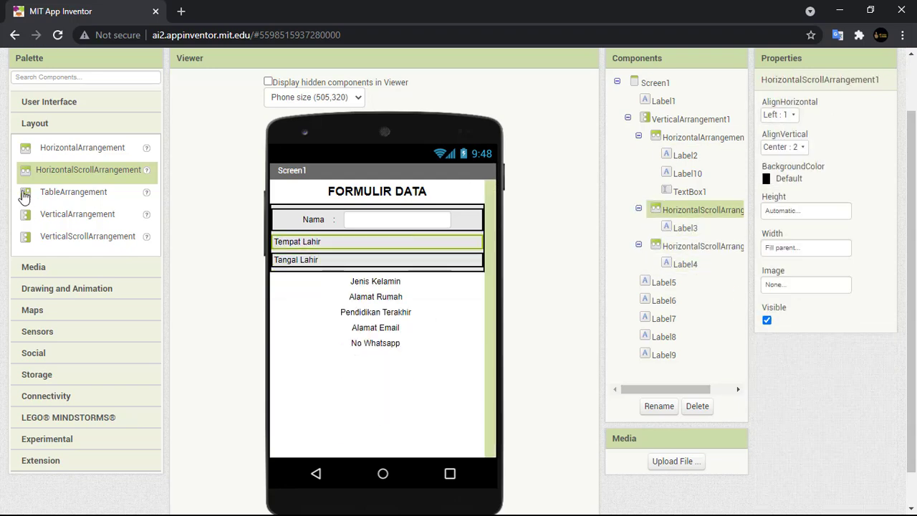
# Step: Add two HorizontalScrollArrangements below the "Tangal Lahir" row, setting the upper one's AlignVertical to Center and width to Fill parent
pyautogui.moveTo(61, 172); pyautogui.dragTo(362, 280)
pyautogui.moveTo(79, 170); pyautogui.dragTo(417, 354)
pyautogui.click(400, 297)
pyautogui.click(796, 247)
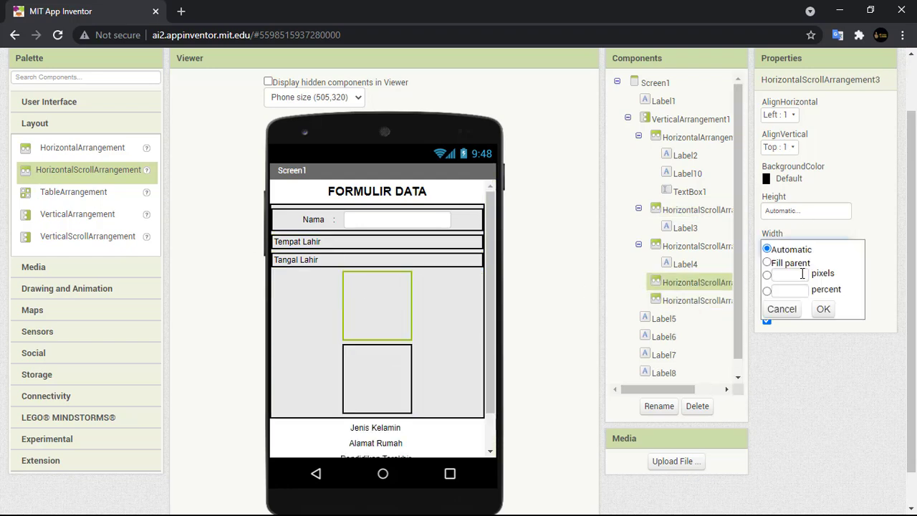
pyautogui.click(793, 263)
pyautogui.click(787, 147)
pyautogui.click(785, 188)
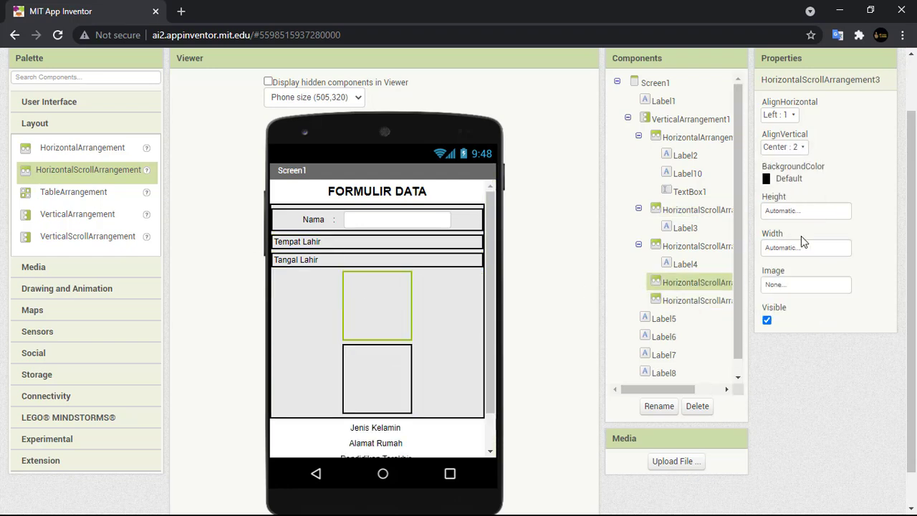
pyautogui.click(802, 247)
pyautogui.click(792, 263)
pyautogui.click(822, 308)
# Step: Set the lower empty scroll arrangement's width to Fill parent and its AlignVertical to Center
pyautogui.click(407, 359)
pyautogui.click(795, 247)
pyautogui.click(792, 273)
pyautogui.click(792, 263)
pyautogui.click(821, 309)
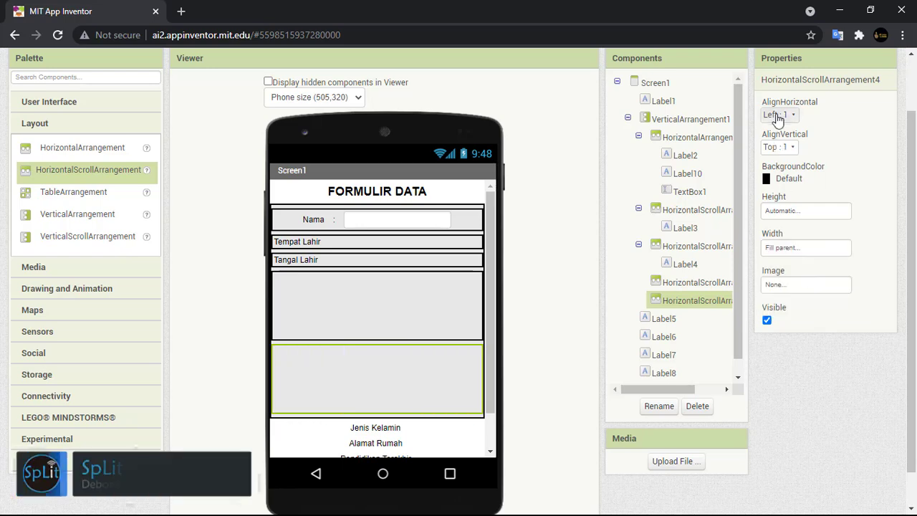
pyautogui.click(779, 146)
pyautogui.click(785, 184)
# Step: Move "Jenis Kelamin" and "Alamat Rumah" into the two empty scroll arrangements and add two more HorizontalScrollArrangements below them
pyautogui.moveTo(364, 427); pyautogui.dragTo(358, 304)
pyautogui.moveTo(364, 370); pyautogui.dragTo(337, 315)
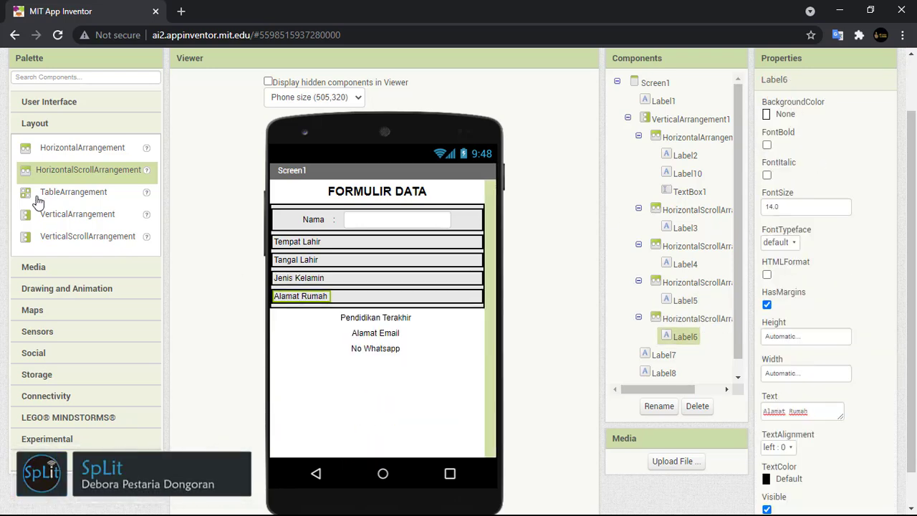
pyautogui.moveTo(37, 200); pyautogui.dragTo(362, 310)
pyautogui.moveTo(82, 174); pyautogui.dragTo(437, 387)
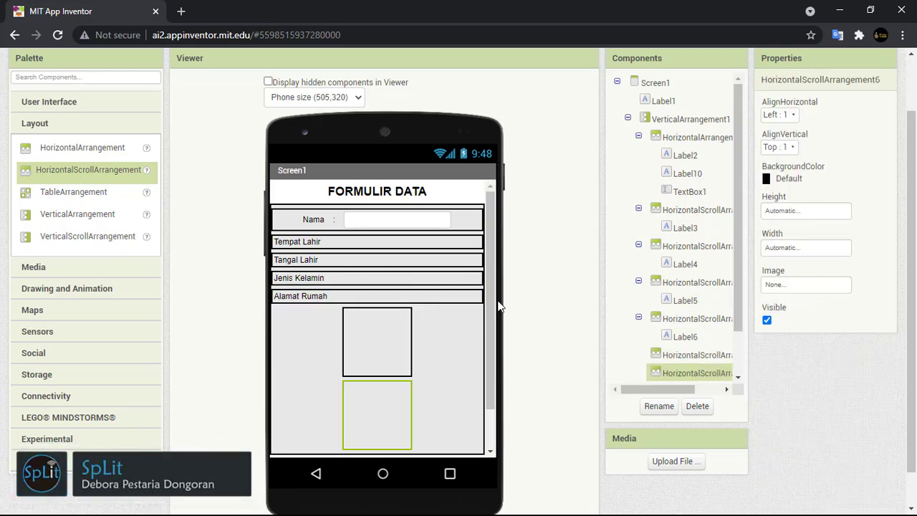
# Step: Move "Pendidikan Terakhir" and "Alamat Email" into the two empty arrangements and add a HorizontalScrollArrangement below them holding "No Whatsapp"
pyautogui.scroll(-2, 499, 307)
pyautogui.moveTo(372, 414); pyautogui.dragTo(380, 269)
pyautogui.scroll(2, 383, 266)
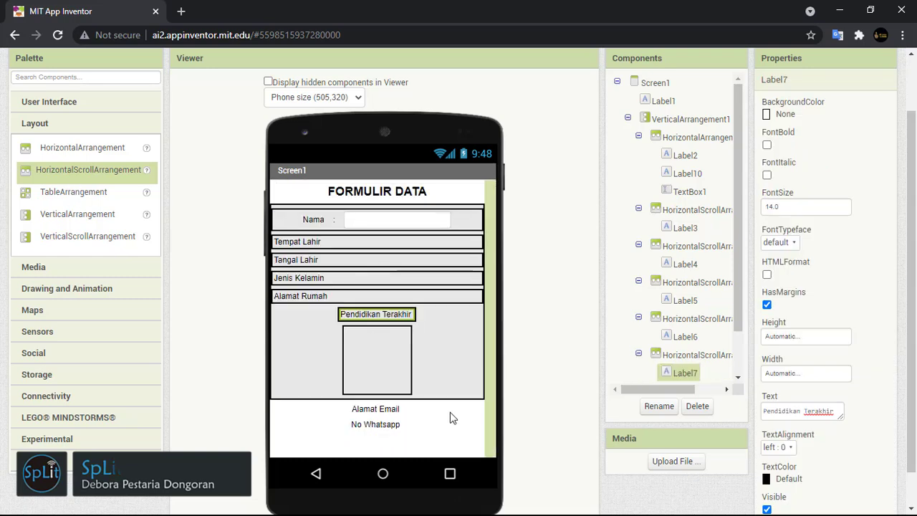
pyautogui.moveTo(376, 408); pyautogui.dragTo(370, 358)
pyautogui.moveTo(37, 174); pyautogui.dragTo(402, 348)
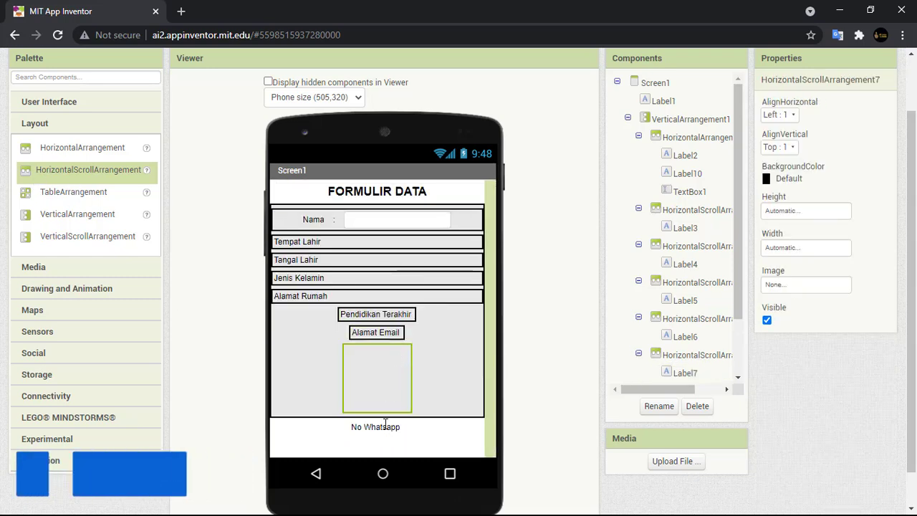
pyautogui.moveTo(385, 425); pyautogui.dragTo(367, 359)
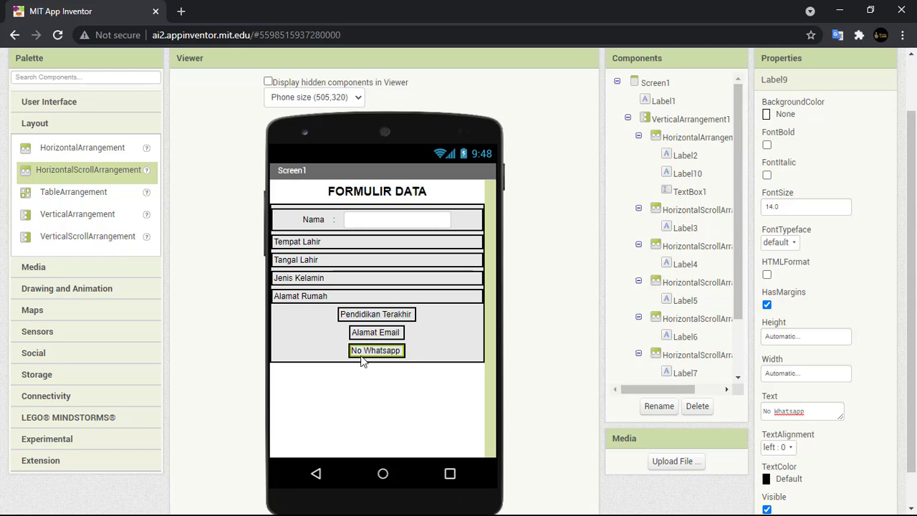
pyautogui.click(54, 199)
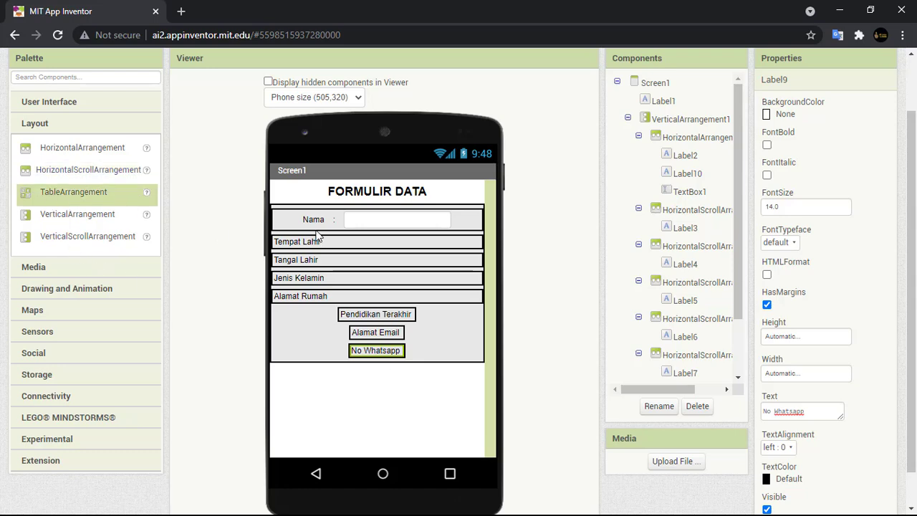
pyautogui.click(321, 389)
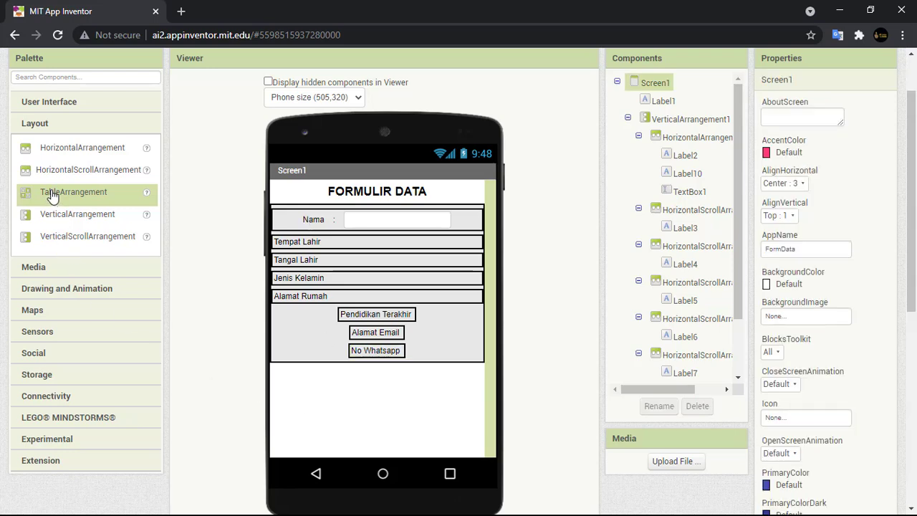
pyautogui.moveTo(52, 197); pyautogui.dragTo(665, 131)
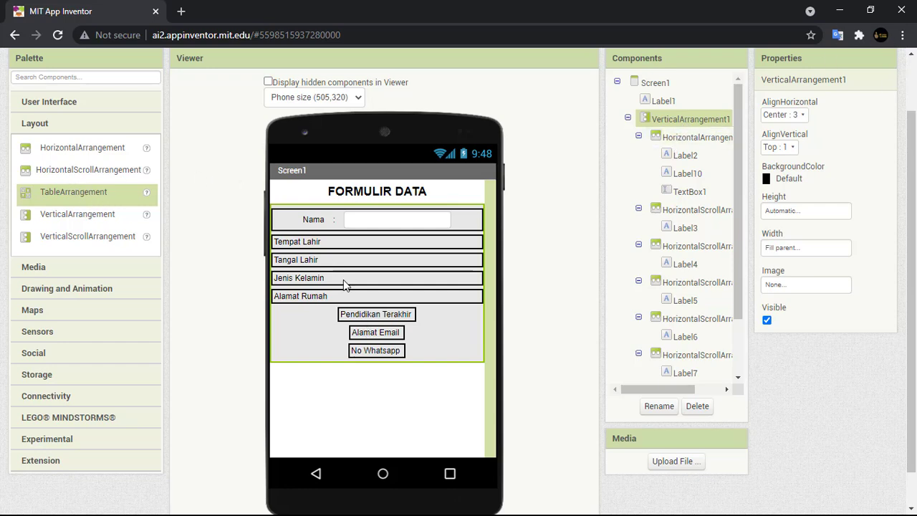
# Step: Set AlignVertical to Center and width to Fill parent for the scroll arrangement holding "Pendidikan Terakhir"
pyautogui.click(374, 324)
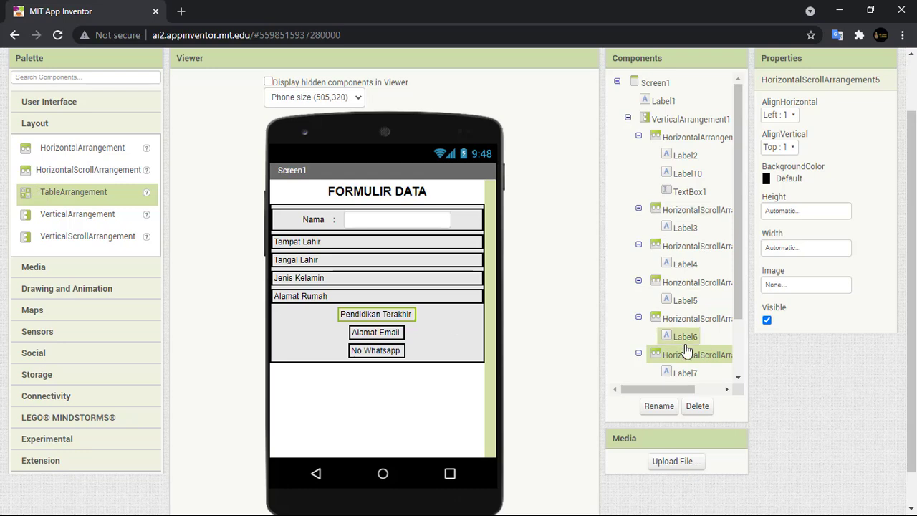
pyautogui.click(785, 147)
pyautogui.click(787, 186)
pyautogui.click(803, 247)
pyautogui.click(792, 263)
pyautogui.click(823, 309)
# Step: Set AlignVertical to Center and width to Fill parent for the scroll arrangement holding "Alamat Email"
pyautogui.scroll(-2, 709, 303)
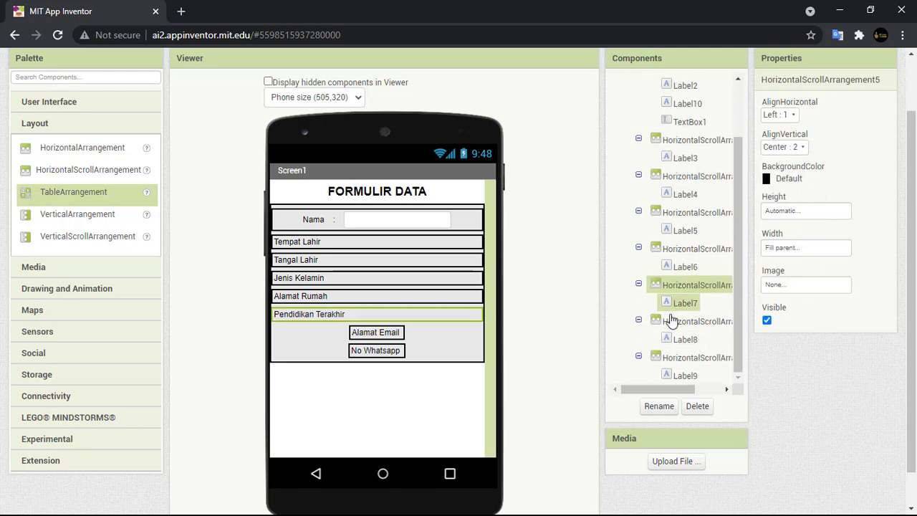
pyautogui.click(673, 321)
pyautogui.click(786, 148)
pyautogui.click(787, 186)
pyautogui.click(791, 247)
pyautogui.click(788, 262)
pyautogui.click(822, 309)
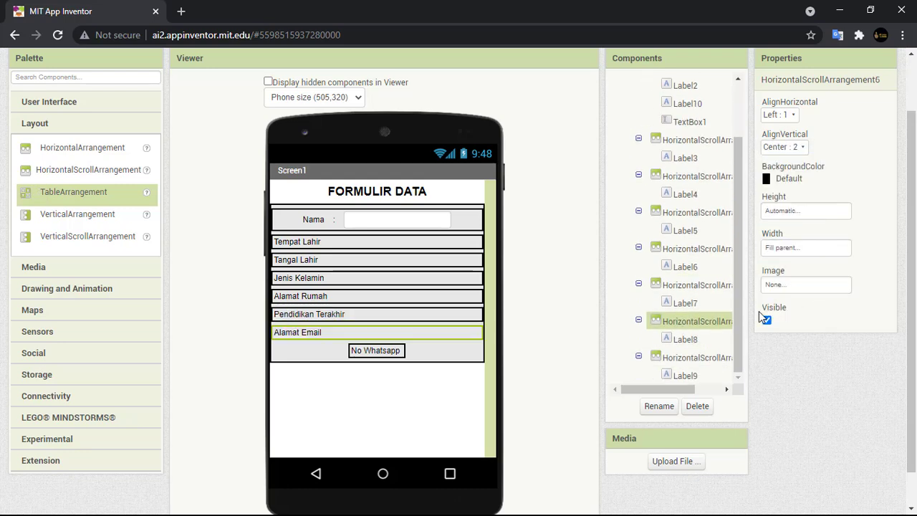
# Step: Set the "No Whatsapp" scroll arrangement's width to Fill parent and its AlignVertical to Center
pyautogui.click(690, 358)
pyautogui.click(785, 213)
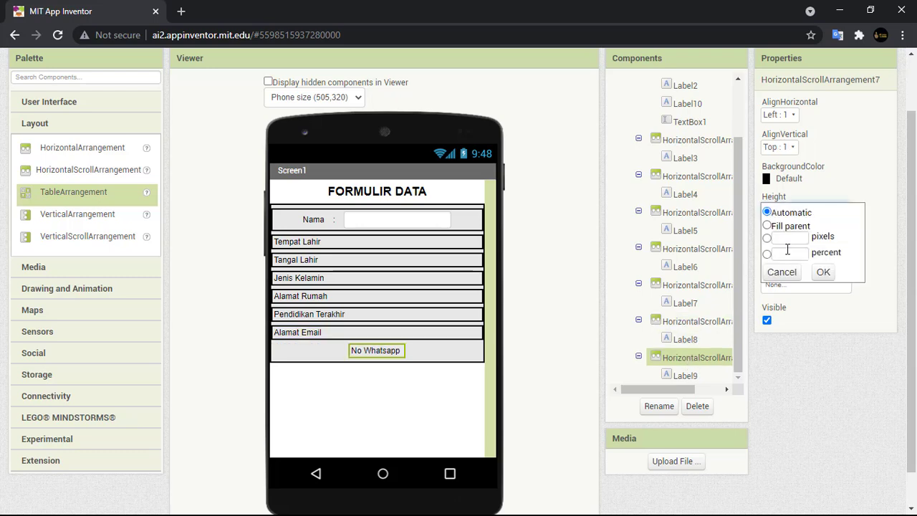
pyautogui.click(869, 227)
pyautogui.click(820, 251)
pyautogui.click(785, 264)
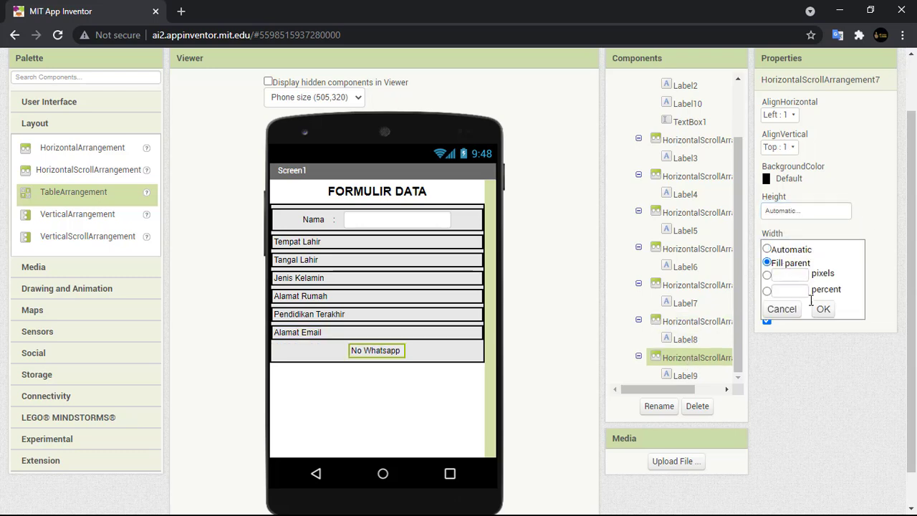
pyautogui.click(823, 309)
pyautogui.click(774, 147)
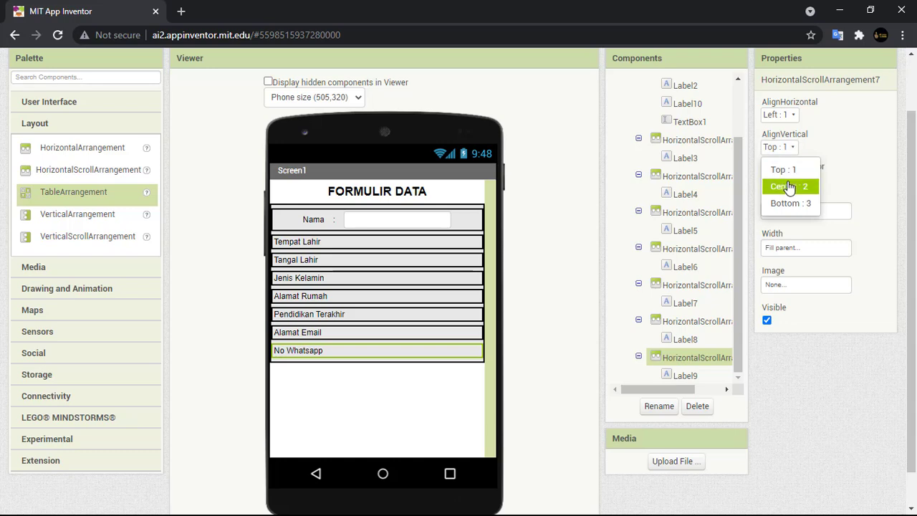
pyautogui.click(788, 184)
# Step: Add a Label after the field name in each of the seven rows from "Tempat Lahir" to "No Whatsapp"
pyautogui.click(368, 246)
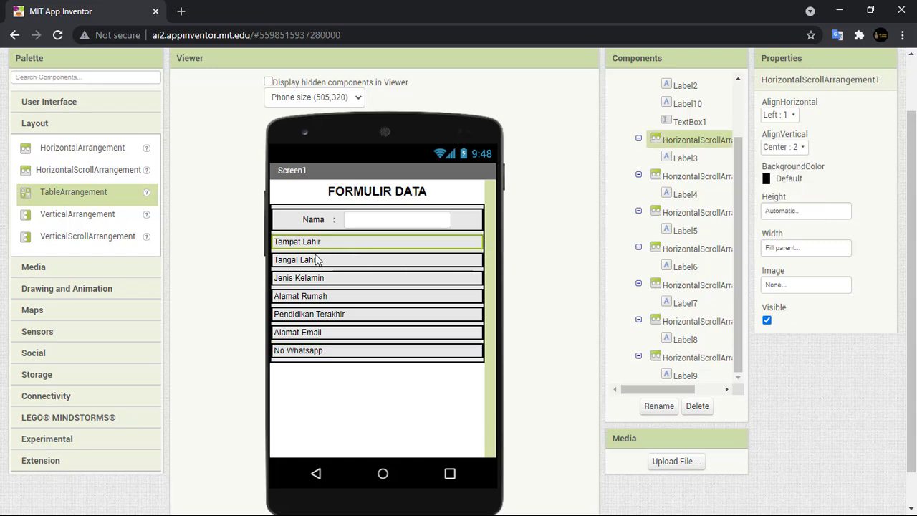
pyautogui.click(46, 102)
pyautogui.moveTo(55, 210); pyautogui.dragTo(349, 245)
pyautogui.moveTo(46, 219); pyautogui.dragTo(362, 351)
# Step: Set the text of the second label in the "No Whatsapp", "Alamat Email" and "Pendidikan Terakhir" rows to ":"
pyautogui.click(813, 418)
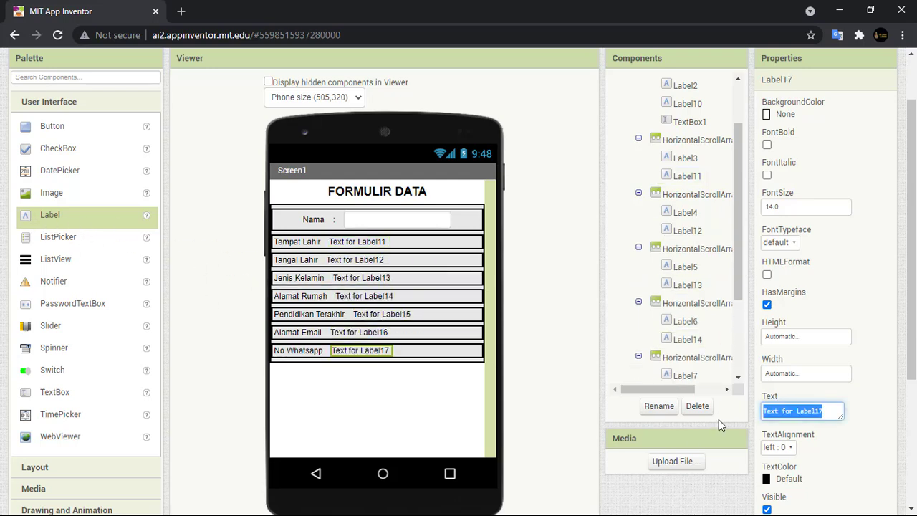
pyautogui.write(':')
pyautogui.click(381, 333)
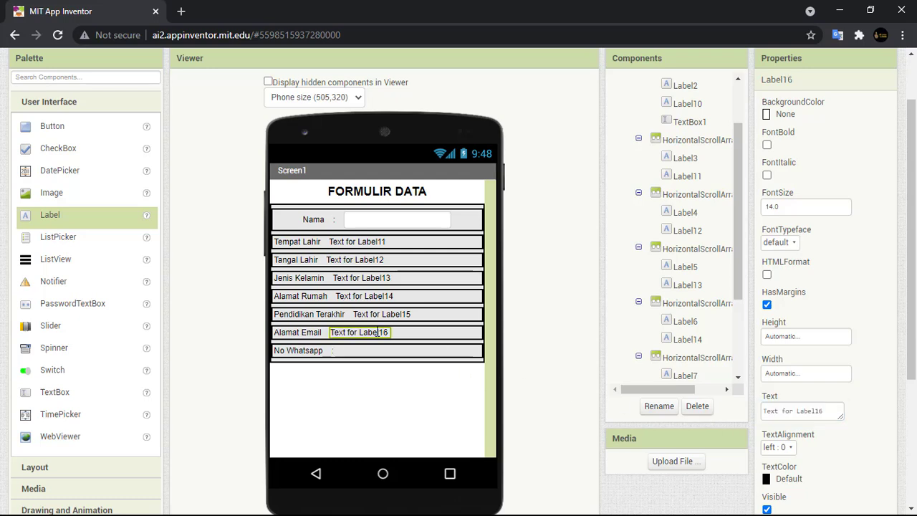
pyautogui.click(831, 410)
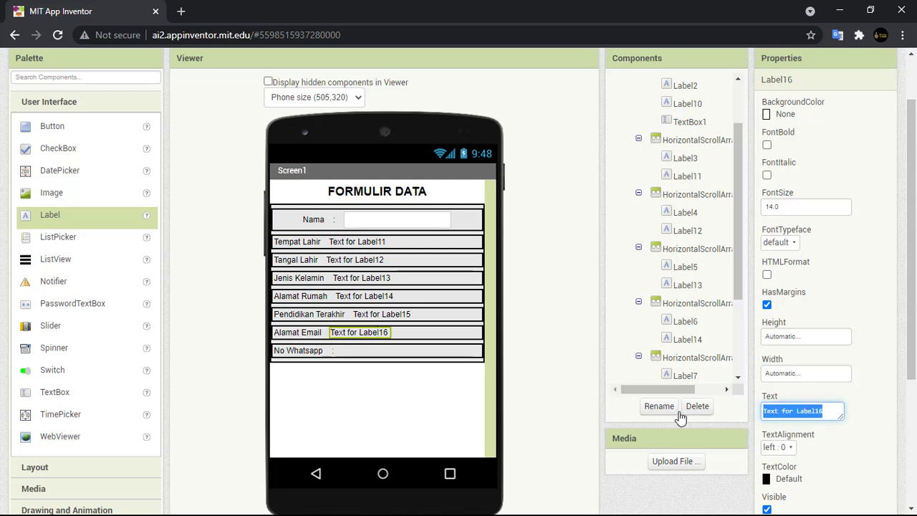
pyautogui.write(':')
pyautogui.click(368, 313)
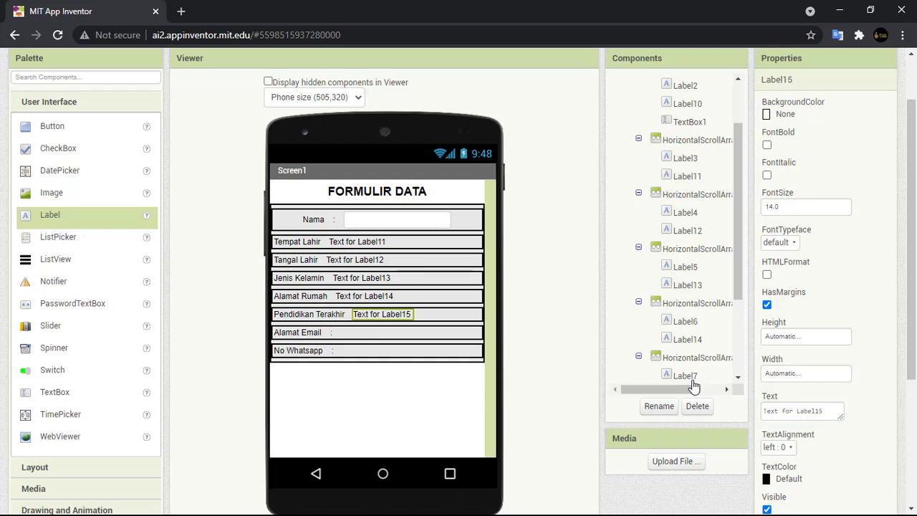
pyautogui.click(829, 412)
pyautogui.write(':')
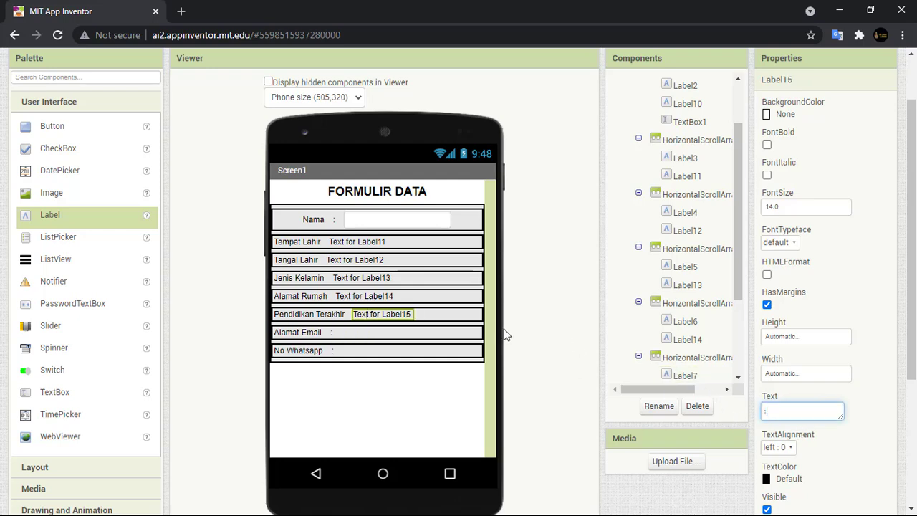
# Step: Set the text of the second label in the "Alamat Rumah" and "Jenis Kelamin" rows to ":"
pyautogui.click(386, 296)
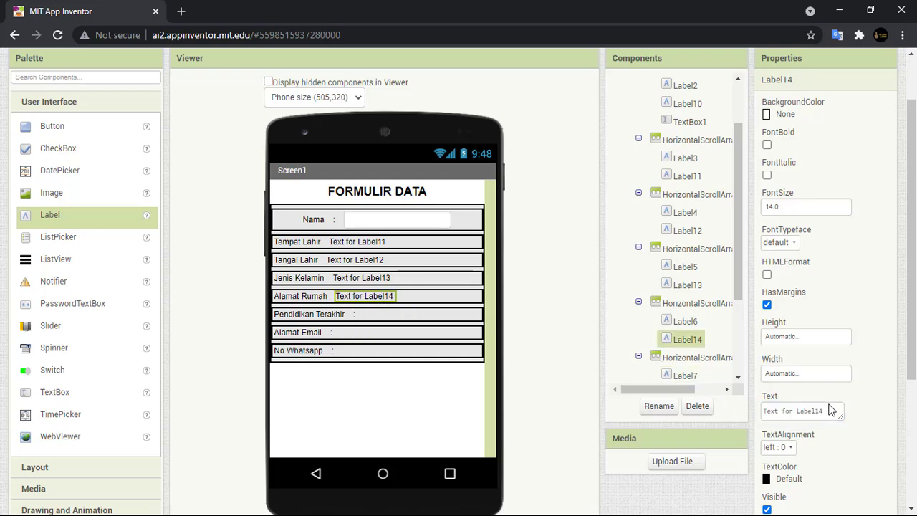
pyautogui.click(830, 410)
pyautogui.write(':')
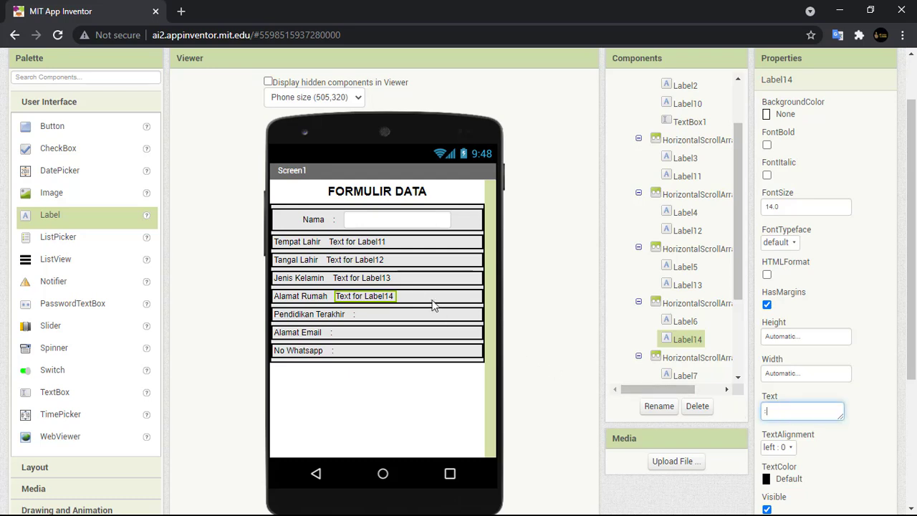
pyautogui.click(393, 284)
pyautogui.click(386, 277)
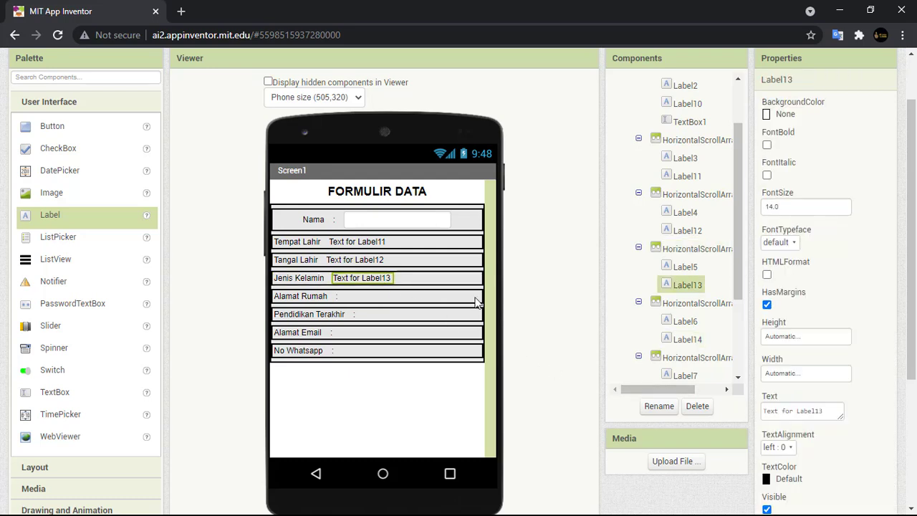
pyautogui.click(793, 410)
pyautogui.write(':')
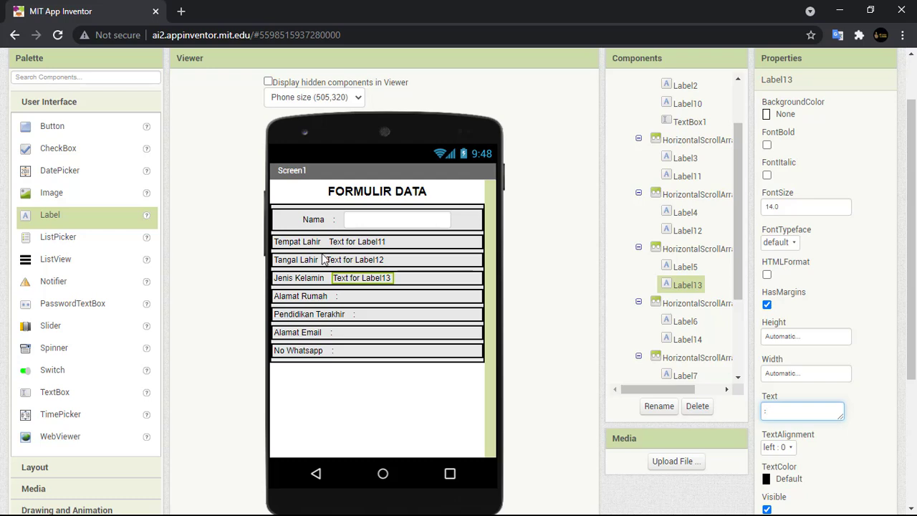
# Step: Set the text of the second label in the "Tangal Lahir" and "Tempat Lahir" rows to ":"
pyautogui.click(378, 263)
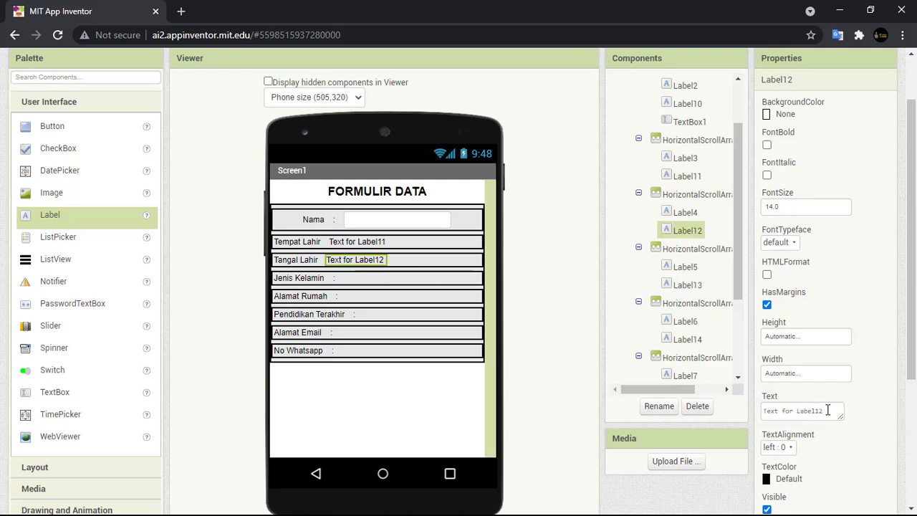
pyautogui.click(824, 410)
pyautogui.write(':')
pyautogui.click(357, 244)
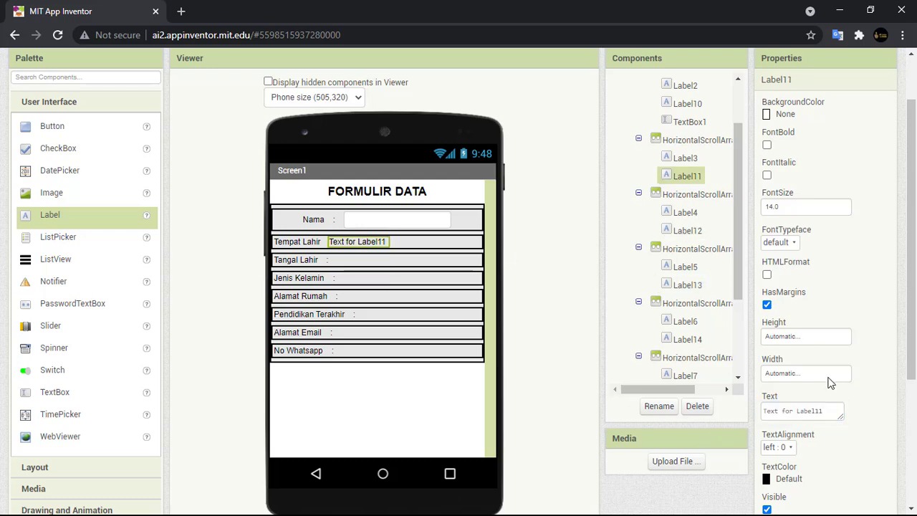
pyautogui.click(817, 409)
pyautogui.write(':')
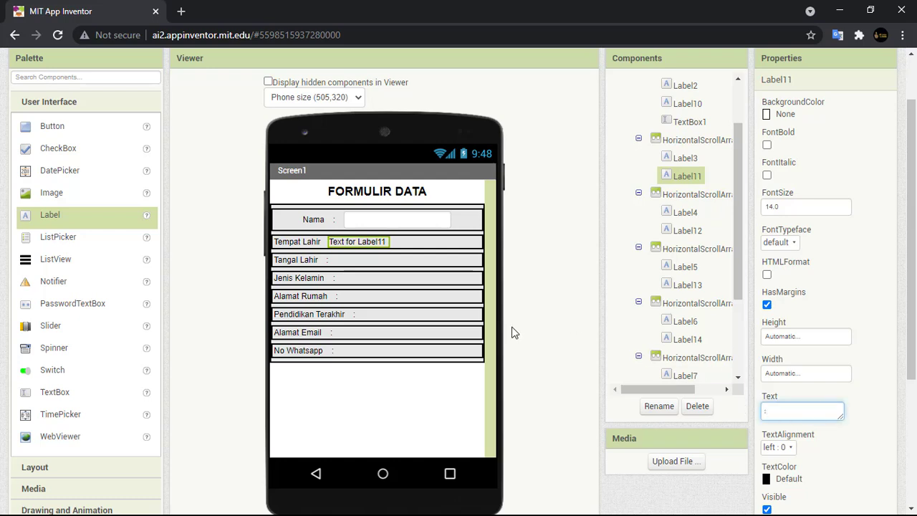
pyautogui.click(473, 403)
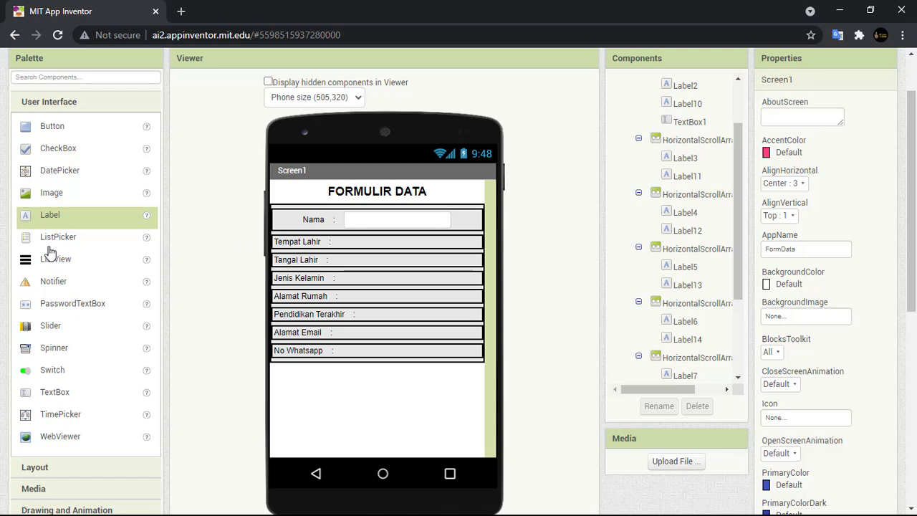
# Step: Add a ListPicker after the colon in the "Tempat Lahir" row and set its text to "Piloh Kota Kelahiran Anda"
pyautogui.moveTo(83, 242); pyautogui.dragTo(408, 243)
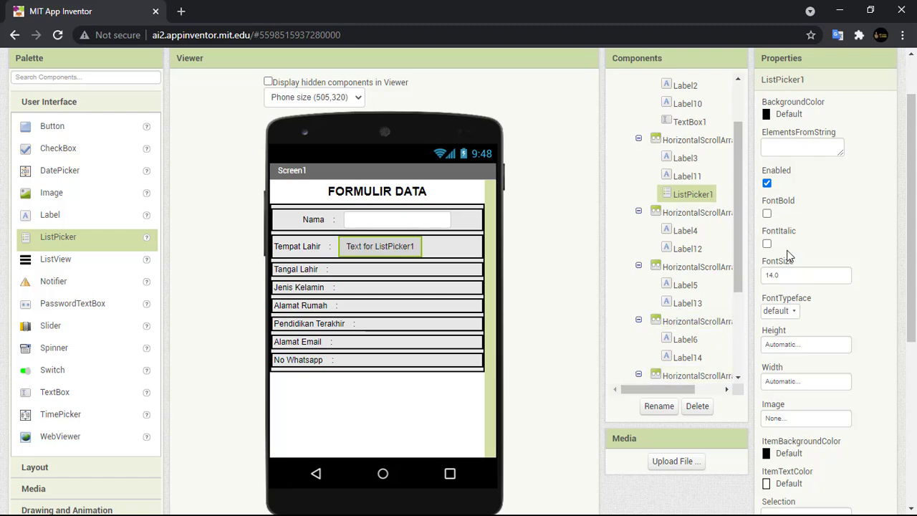
pyautogui.scroll(-3, 803, 358)
pyautogui.scroll(-2, 810, 344)
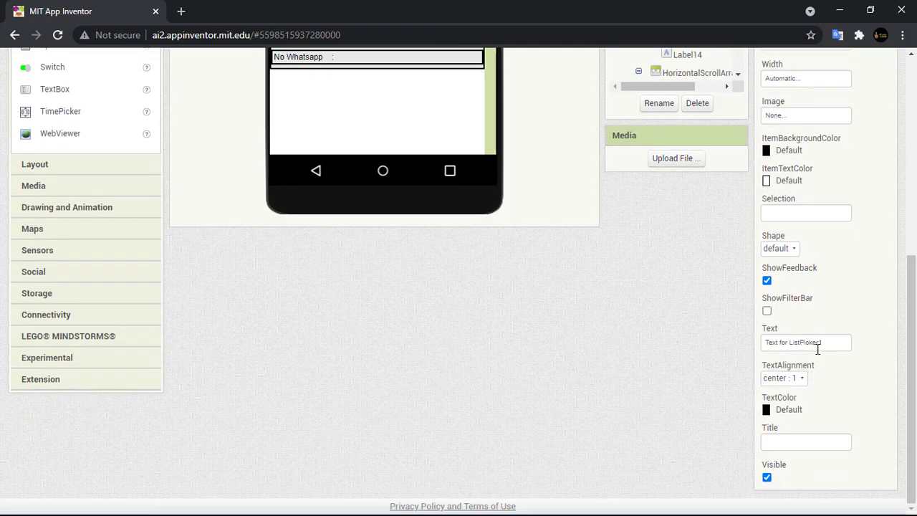
pyautogui.click(841, 343)
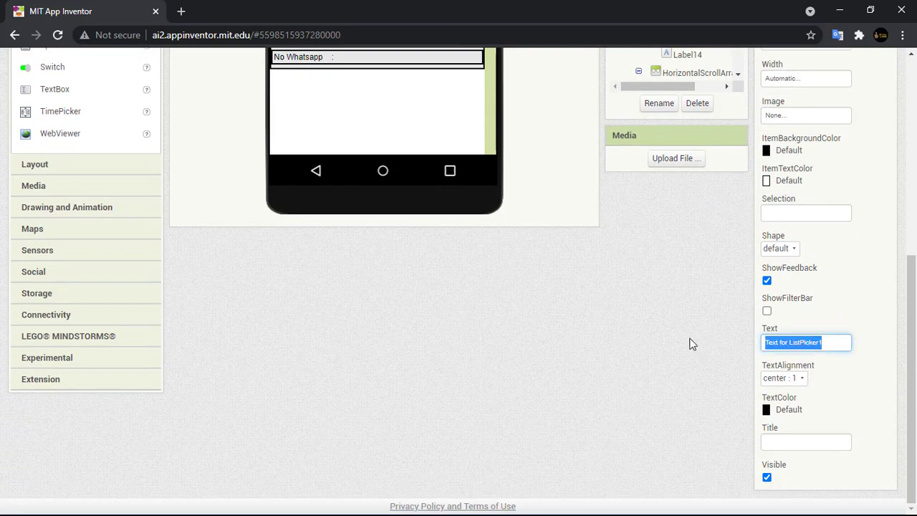
pyautogui.write('Pilih Kota Kelahiran Anda')
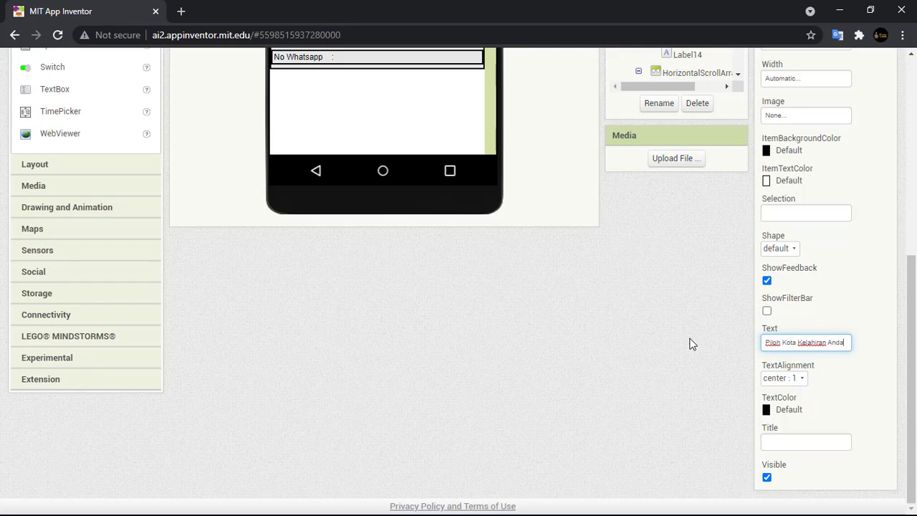
# Step: Correct the text of the ListPicker in the "Tempat Lahir" row to "Pilih Kota Kelahiran Anda"
pyautogui.press('Return')
pyautogui.scroll(5, 490, 247)
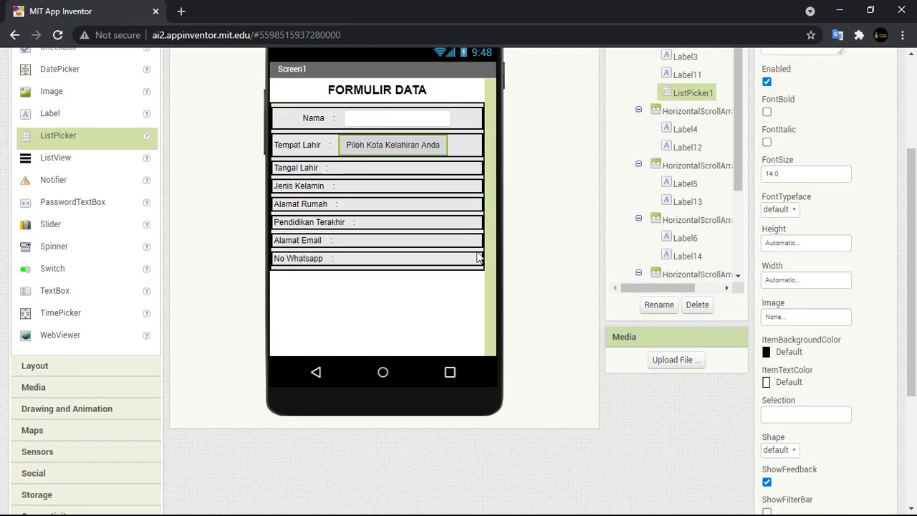
pyautogui.scroll(-3, 743, 348)
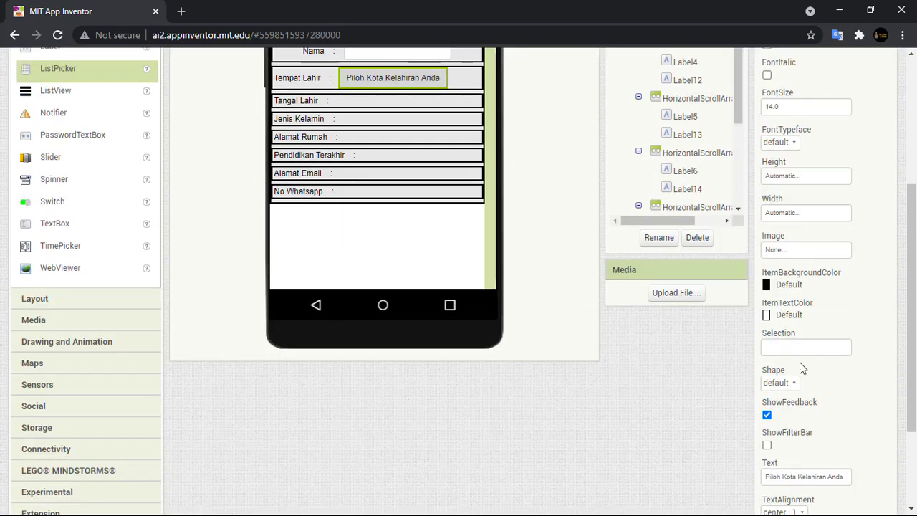
pyautogui.scroll(2, 425, 190)
pyautogui.scroll(-4, 717, 323)
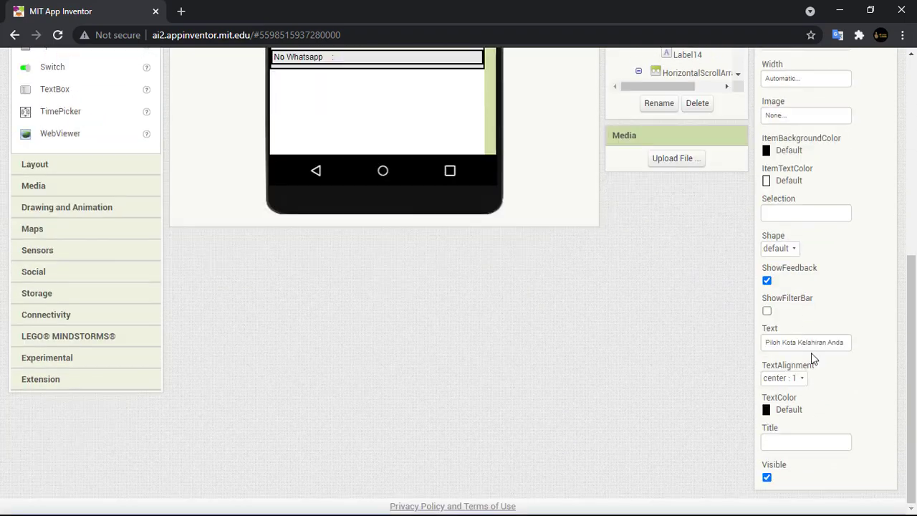
pyautogui.click(769, 343)
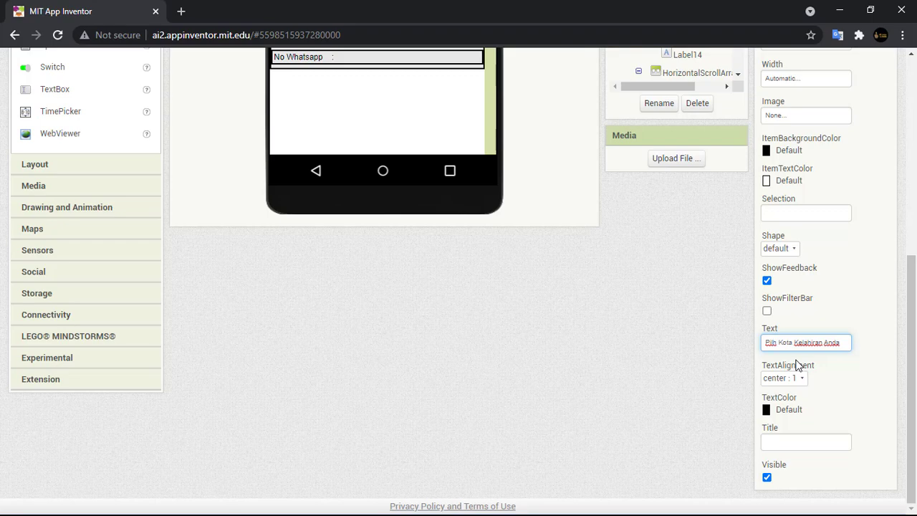
pyautogui.scroll(3, 563, 351)
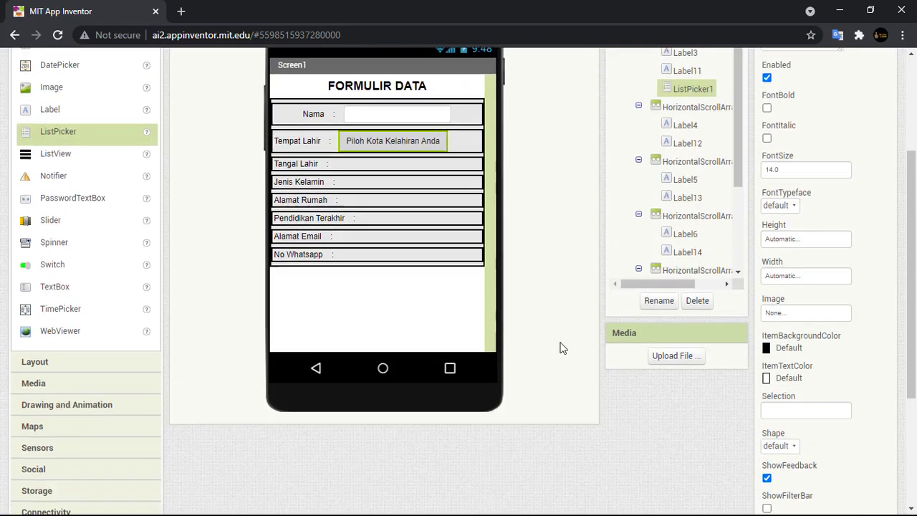
pyautogui.scroll(-2, 564, 348)
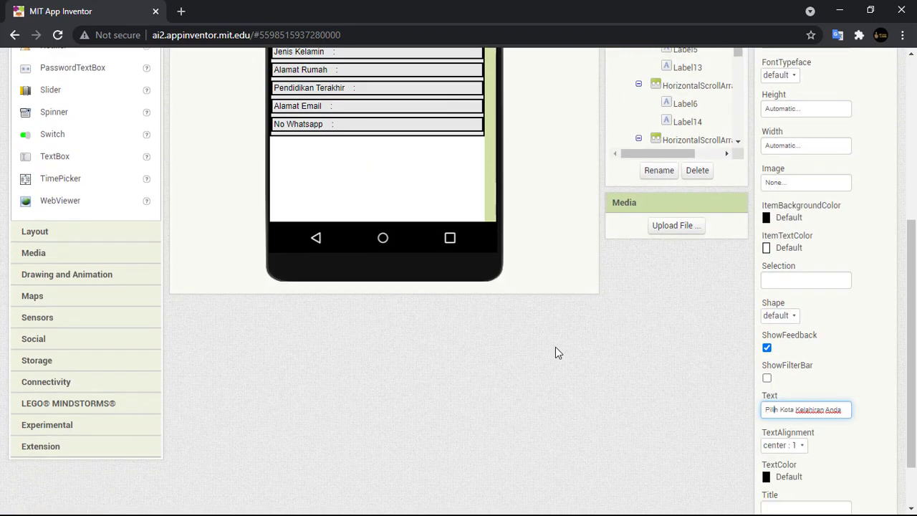
pyautogui.click(550, 387)
pyautogui.scroll(1, 548, 386)
# Step: Add a DatePicker after the colon in the "Tangal Lahir" row and set its text to "Pilih Tanggal Lahir Anda"
pyautogui.scroll(3, 548, 385)
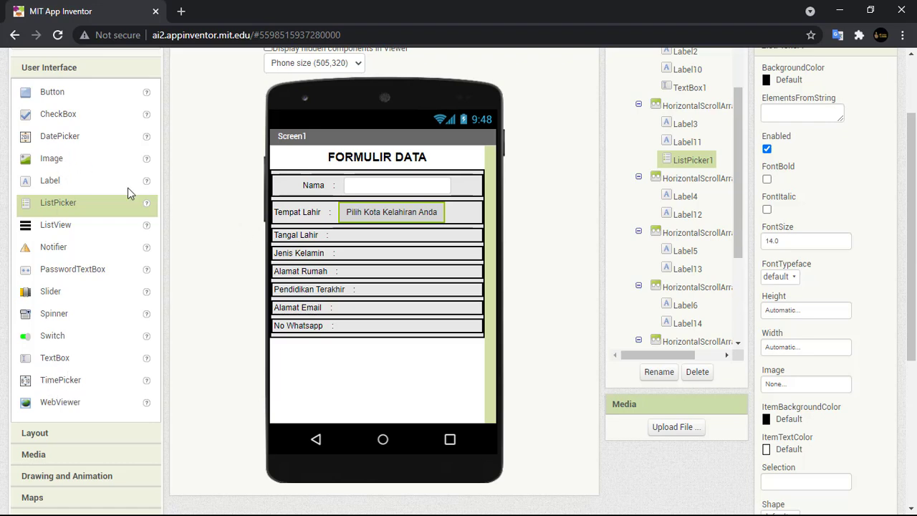
pyautogui.moveTo(71, 140); pyautogui.dragTo(376, 242)
pyautogui.scroll(-2, 763, 315)
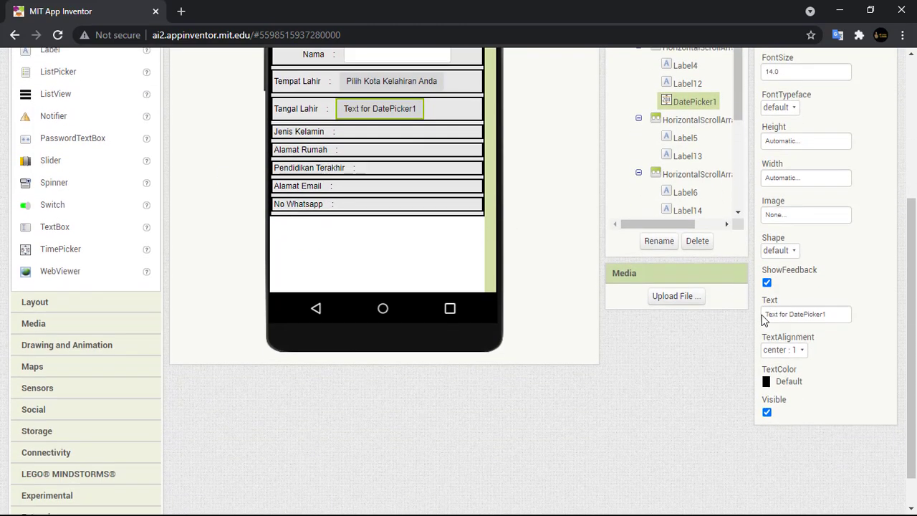
pyautogui.click(831, 310)
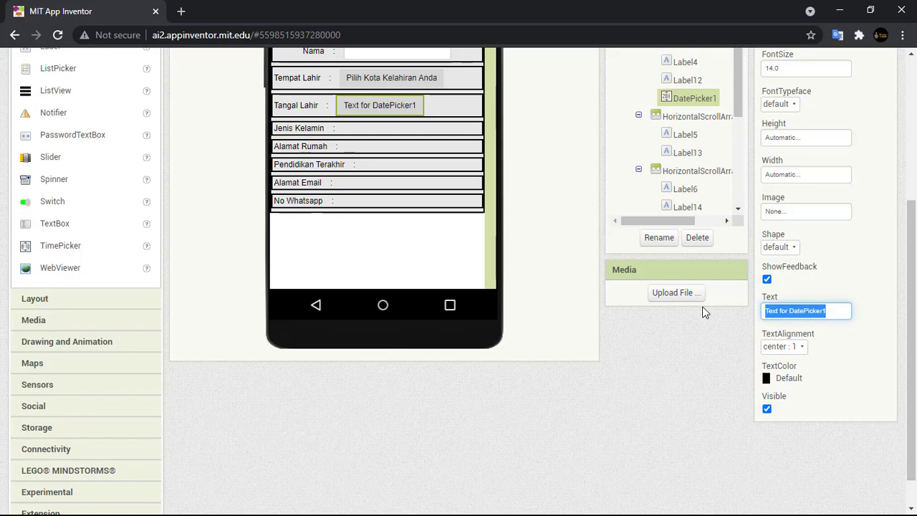
pyautogui.write('Pl')
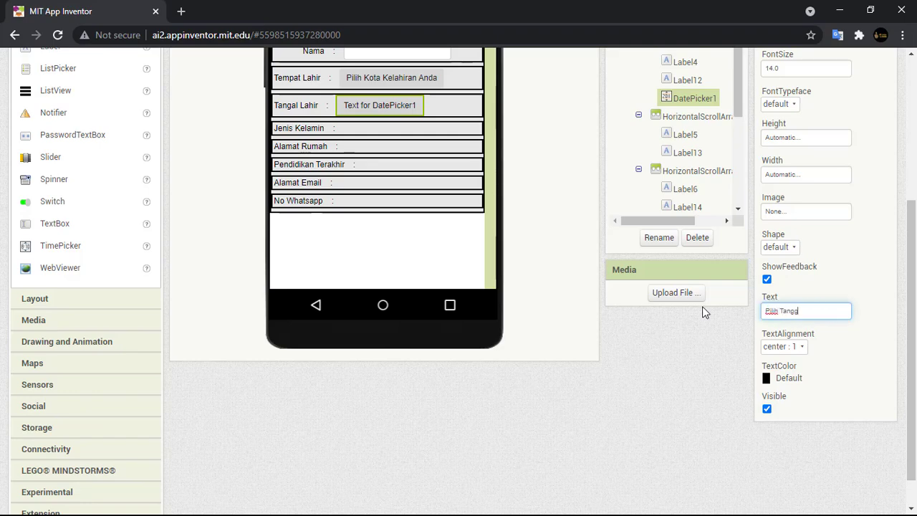
pyautogui.write('lih Tanggal Lahir Anda')
pyautogui.press('Return')
pyautogui.scroll(1, 386, 156)
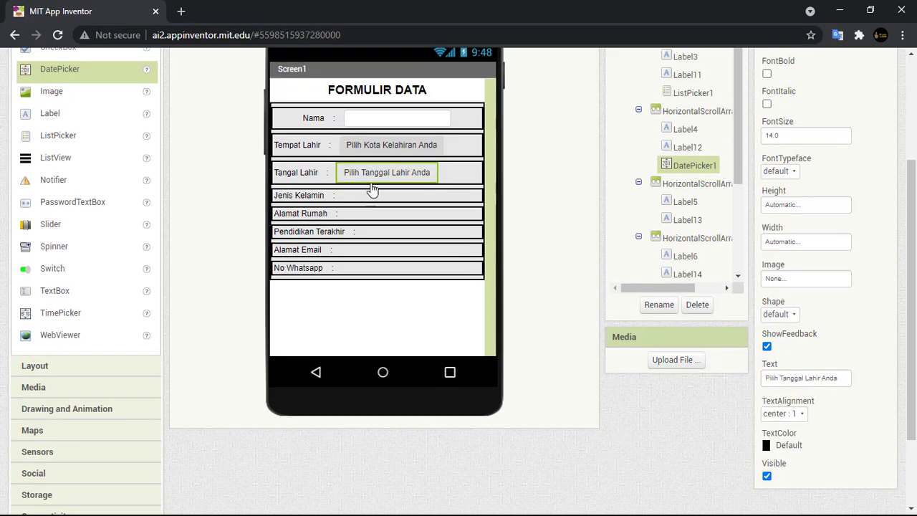
# Step: Add two CheckBoxes side by side after the colon in the "Jenis Kelamin" row
pyautogui.scroll(1, 82, 222)
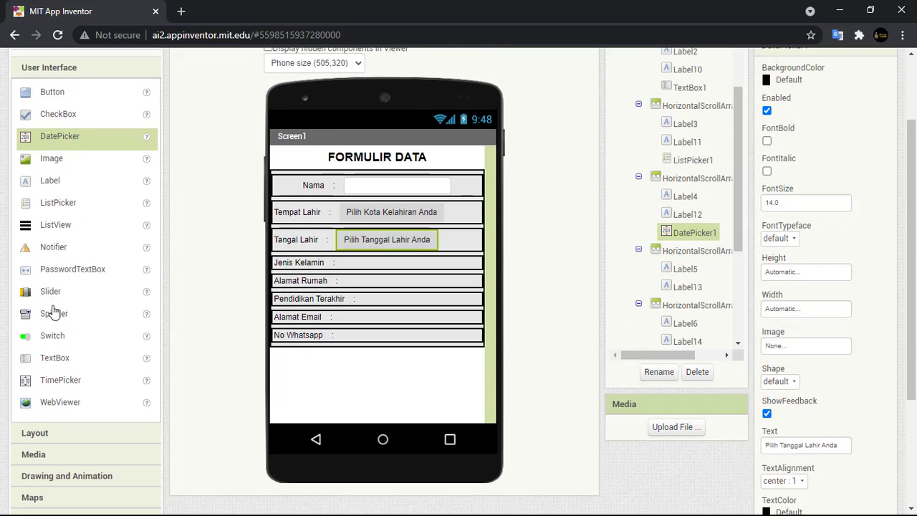
pyautogui.scroll(1, 57, 154)
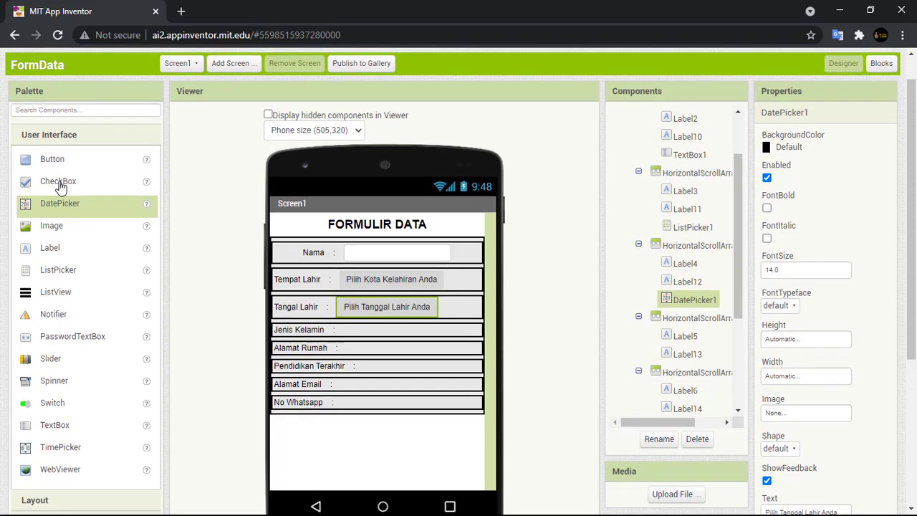
pyautogui.moveTo(104, 188)
pyautogui.mouseDown()
pyautogui.moveTo(372, 347)
pyautogui.moveTo(372, 335)
pyautogui.mouseUp()
pyautogui.moveTo(57, 186); pyautogui.dragTo(461, 339)
# Step: Set the text of the first "Jenis Kelamin" checkbox to "Male" and the second to "Female"
pyautogui.click(395, 336)
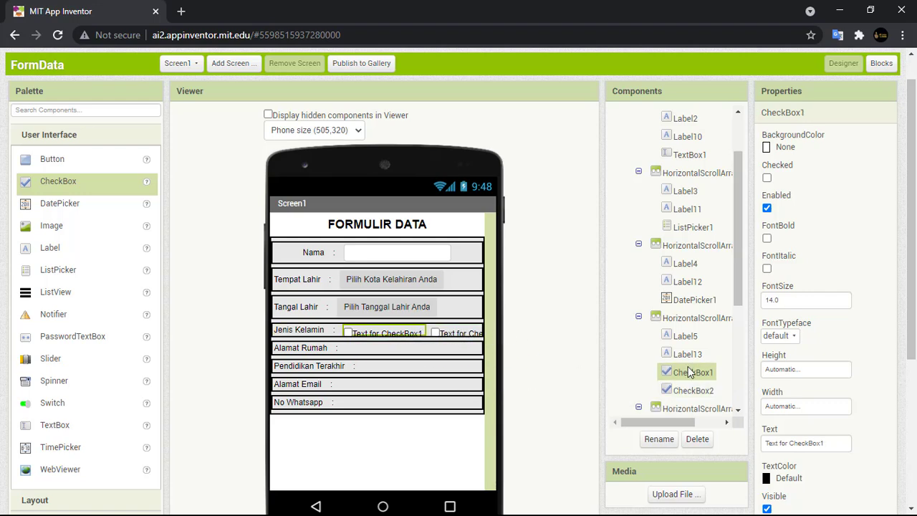
pyautogui.scroll(-1, 748, 371)
pyautogui.click(830, 379)
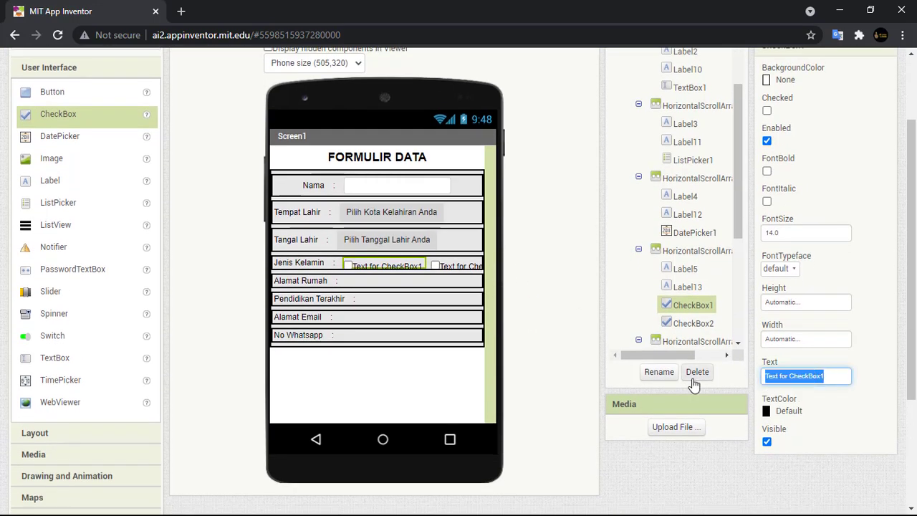
pyautogui.write('ma')
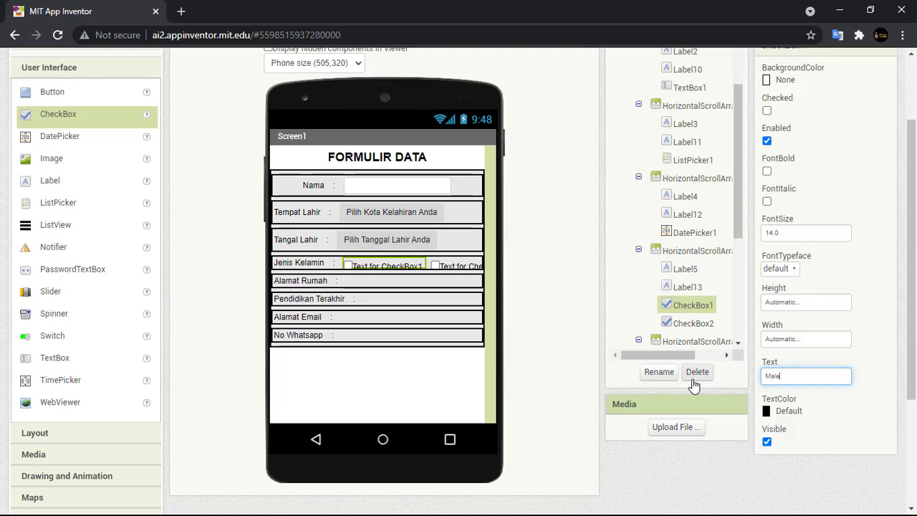
pyautogui.click(693, 324)
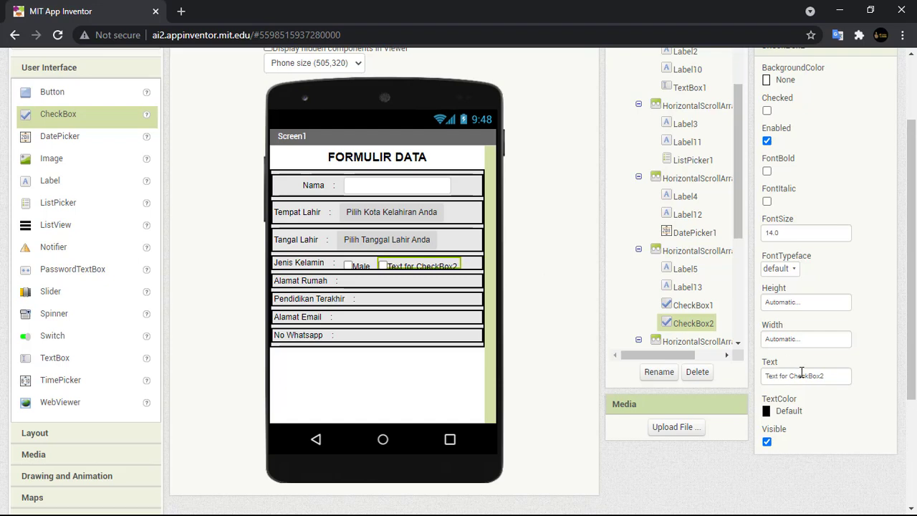
pyautogui.click(827, 378)
pyautogui.hotkey('ctrl', 'a')
pyautogui.write('Fem')
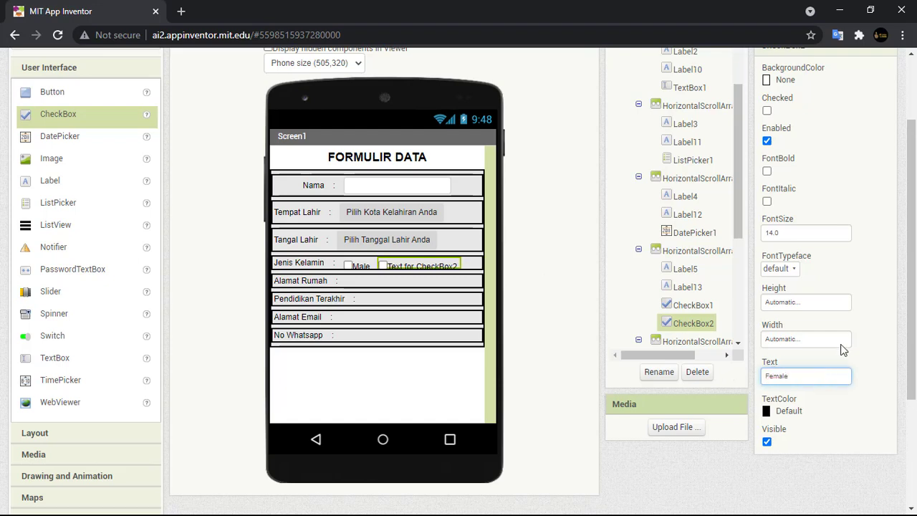
pyautogui.click(875, 360)
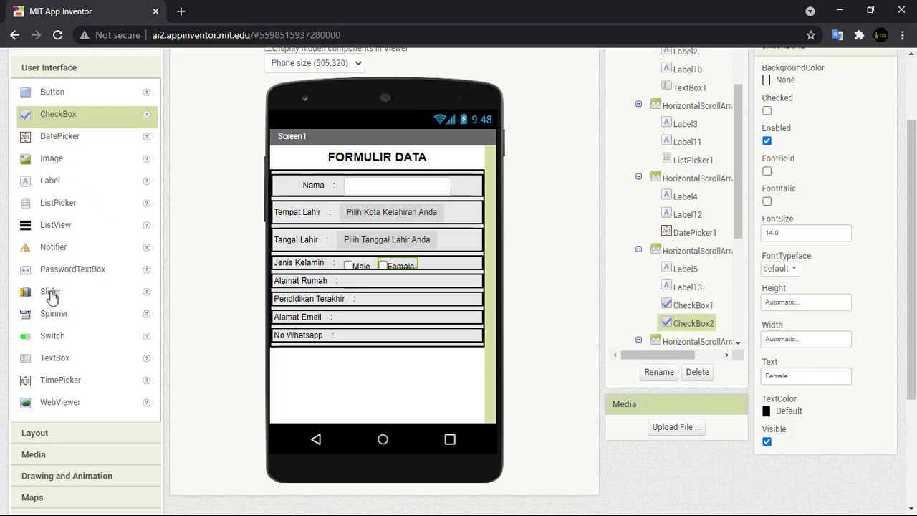
# Step: Add a TextBox after the colon in the "Alamat Rumah" row and enable MultiLine for it
pyautogui.click(52, 359)
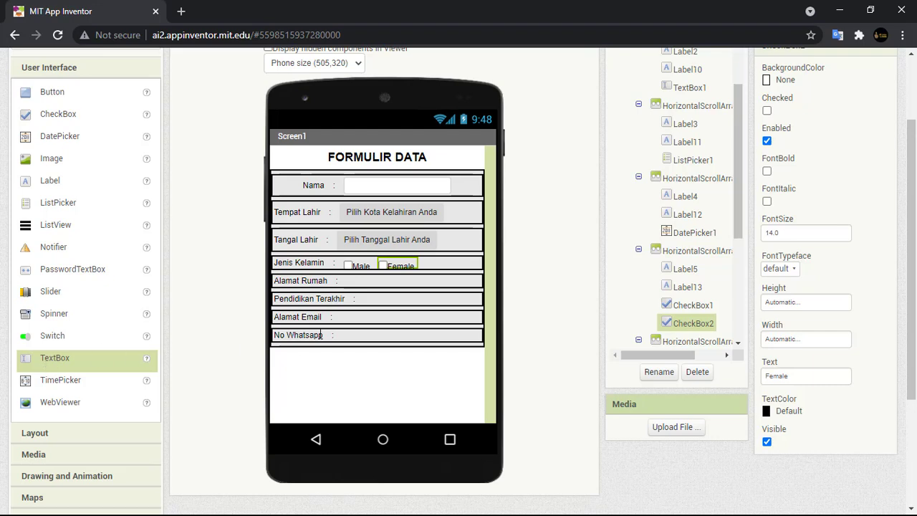
pyautogui.moveTo(321, 334); pyautogui.dragTo(391, 284)
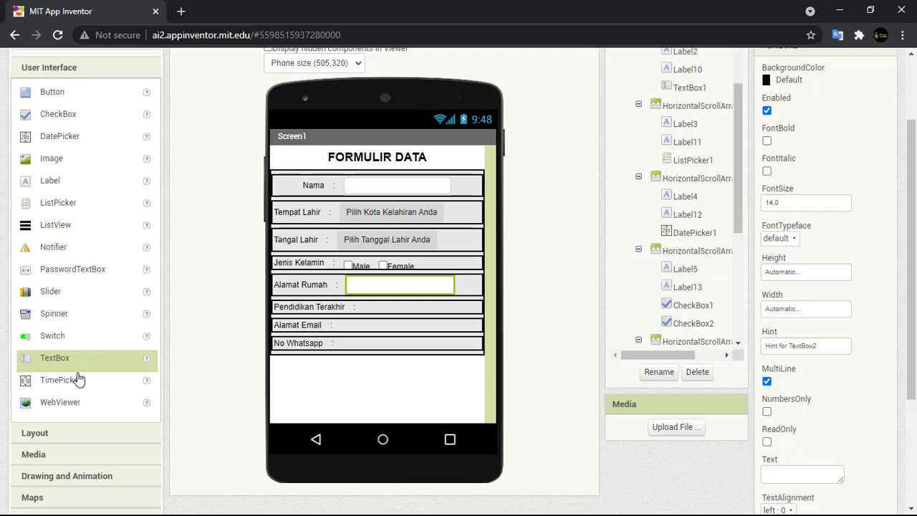
# Step: Add a ListPicker after the colon in the "Pendidikan Terakhir" row and set its text to "Pilih Pendidikan Anda"
pyautogui.click(367, 310)
pyautogui.moveTo(39, 205); pyautogui.dragTo(407, 310)
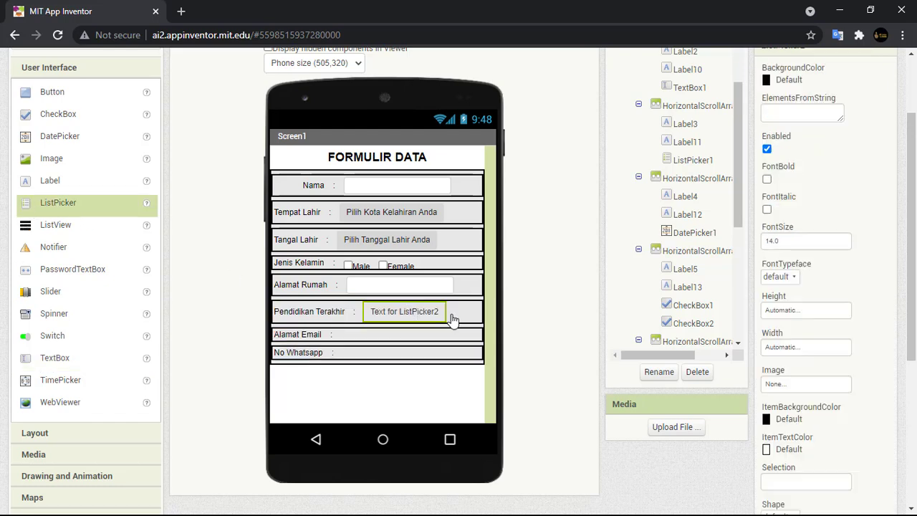
pyautogui.scroll(-1, 815, 387)
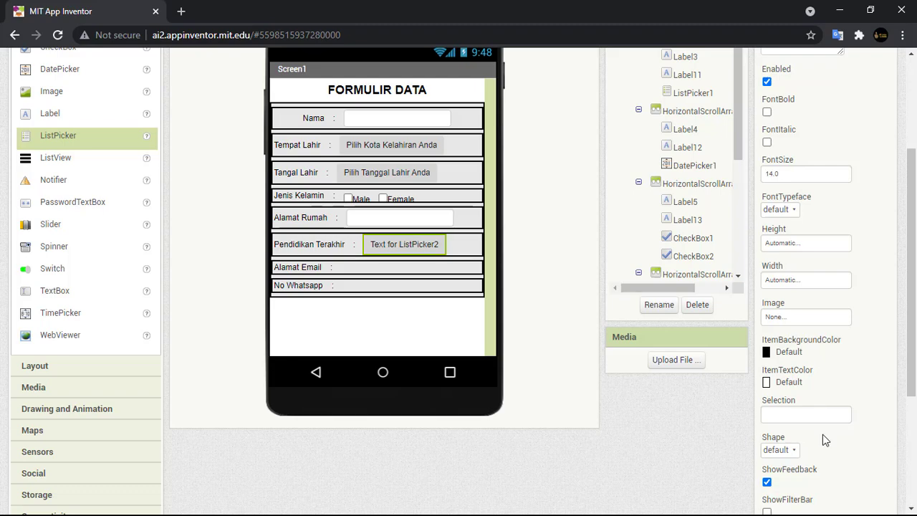
pyautogui.scroll(-3, 822, 434)
pyautogui.moveTo(831, 346); pyautogui.dragTo(690, 351)
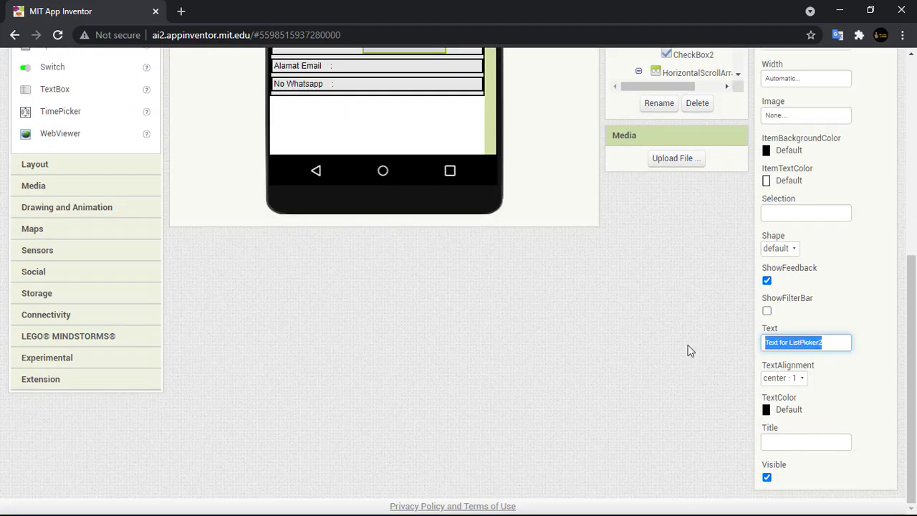
pyautogui.write('Pilih P')
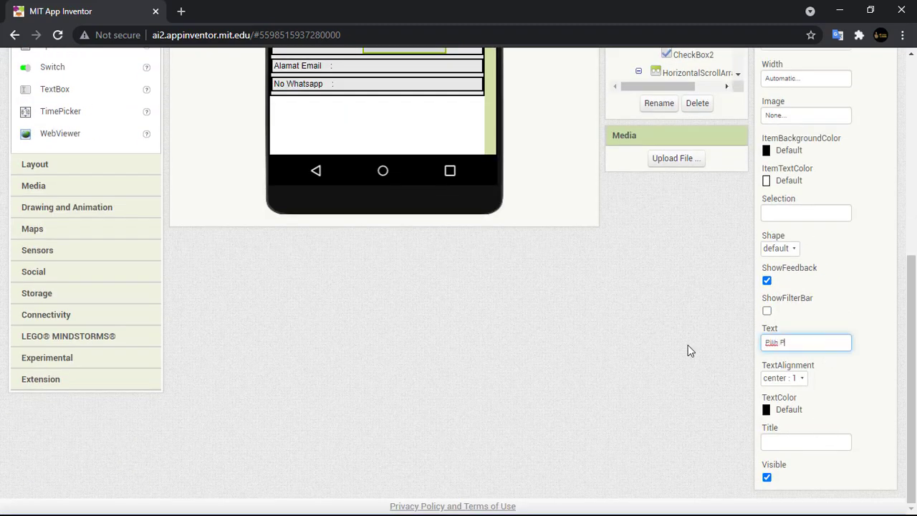
pyautogui.write('endidikan Anda')
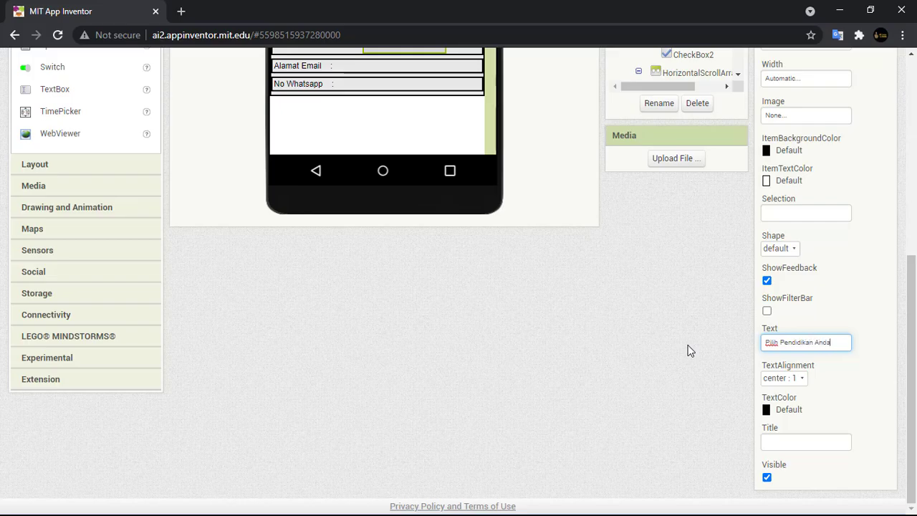
pyautogui.click(576, 364)
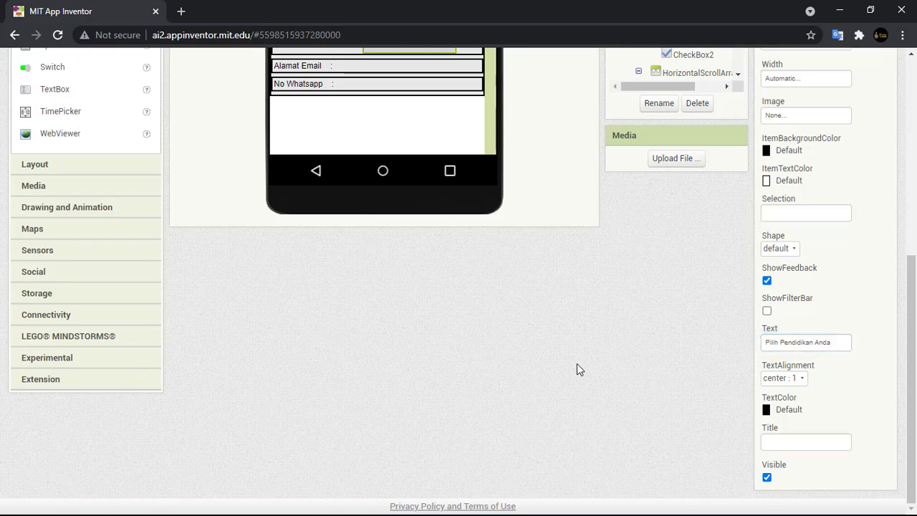
# Step: Add a TextBox after the colon in both the "Alamat Email" and "No Whatsapp" rows
pyautogui.scroll(3, 550, 331)
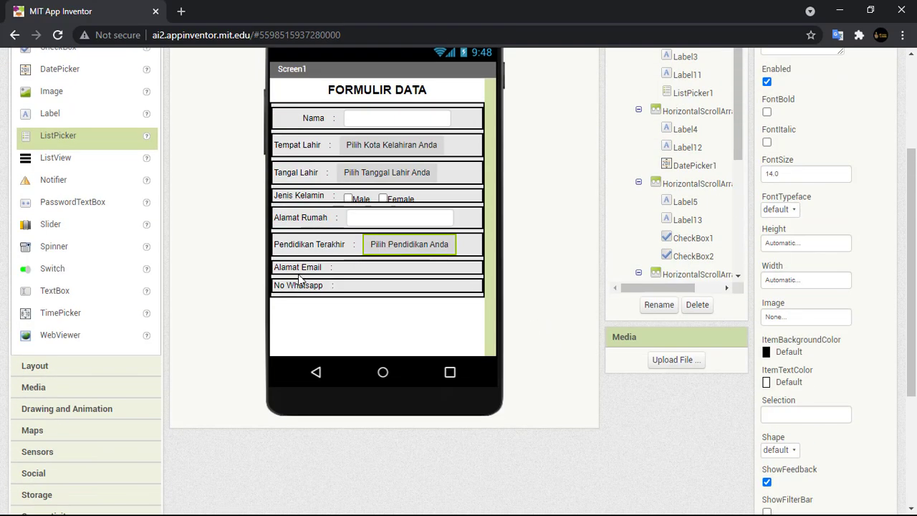
pyautogui.scroll(2, 57, 244)
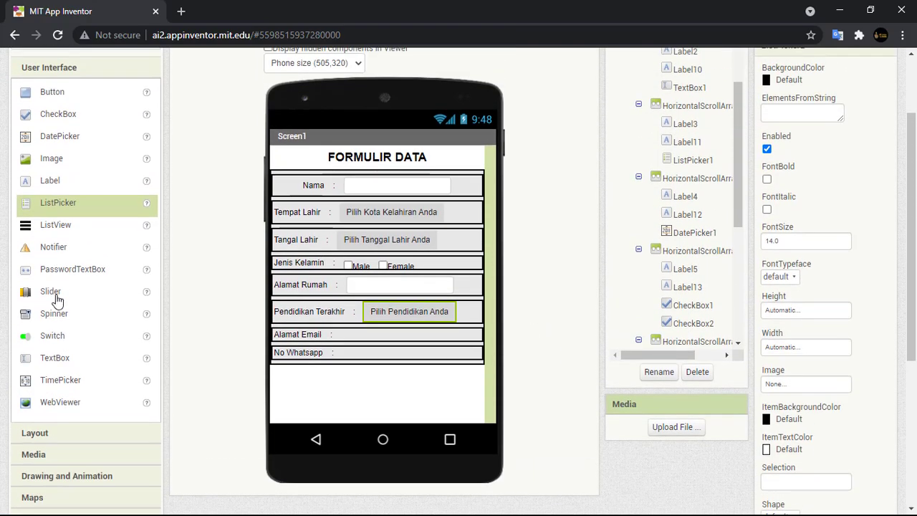
pyautogui.moveTo(58, 358); pyautogui.dragTo(377, 338)
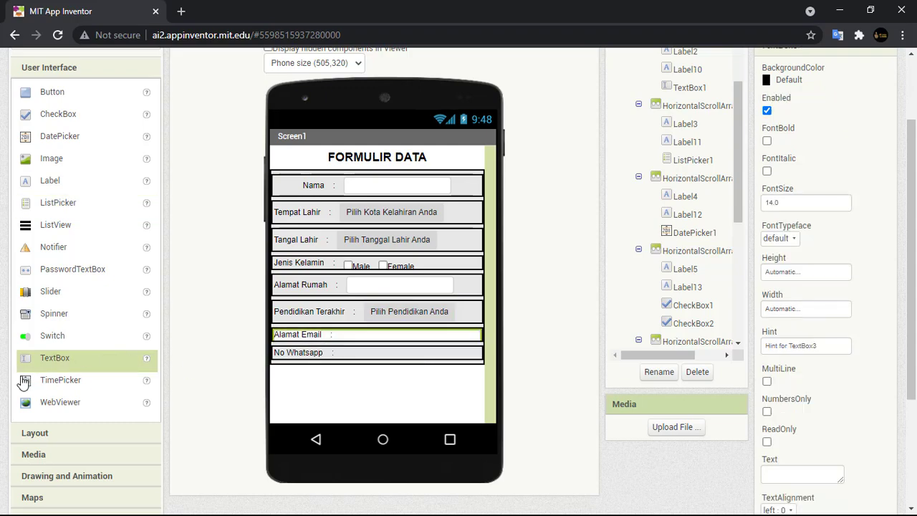
pyautogui.moveTo(45, 359); pyautogui.dragTo(408, 362)
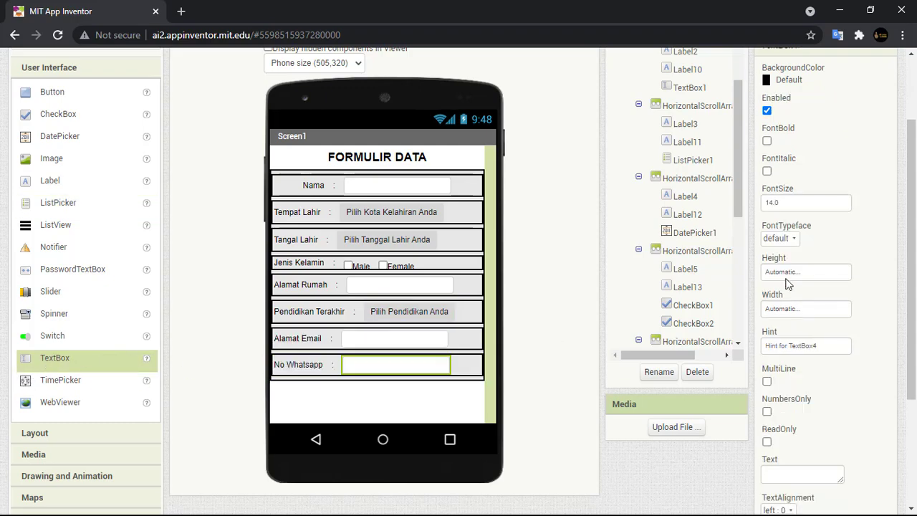
# Step: Enable NumbersOnly for the TextBox in the "No Whatsapp" row
pyautogui.scroll(-2, 791, 351)
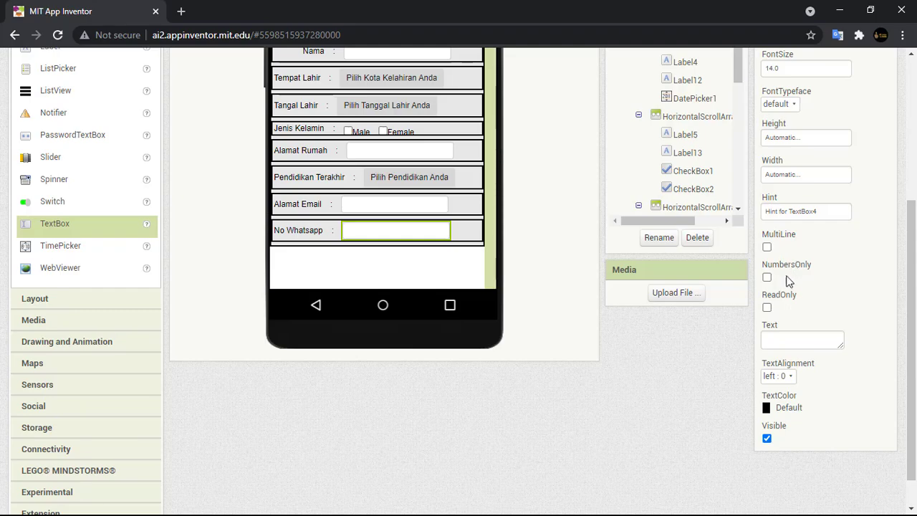
pyautogui.scroll(3, 796, 285)
pyautogui.scroll(-3, 803, 294)
pyautogui.scroll(3, 802, 295)
pyautogui.scroll(-1, 803, 296)
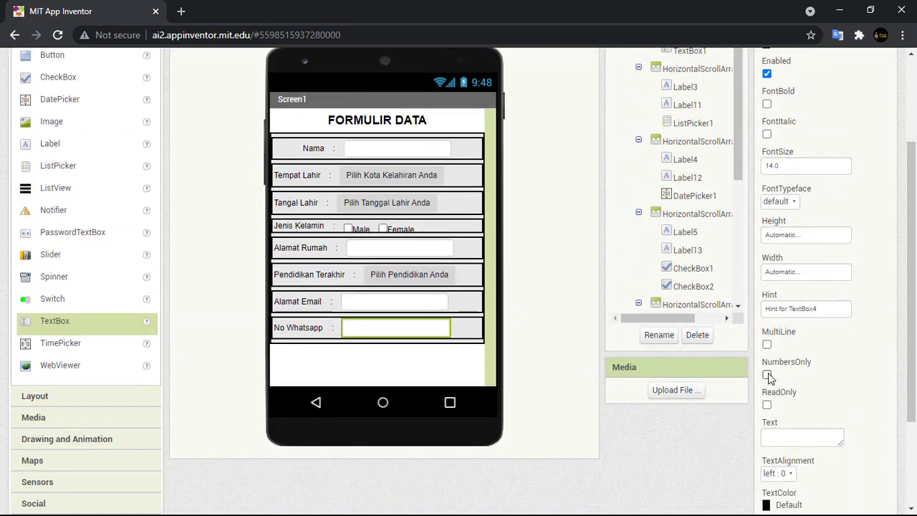
pyautogui.click(767, 374)
pyautogui.scroll(-1, 804, 378)
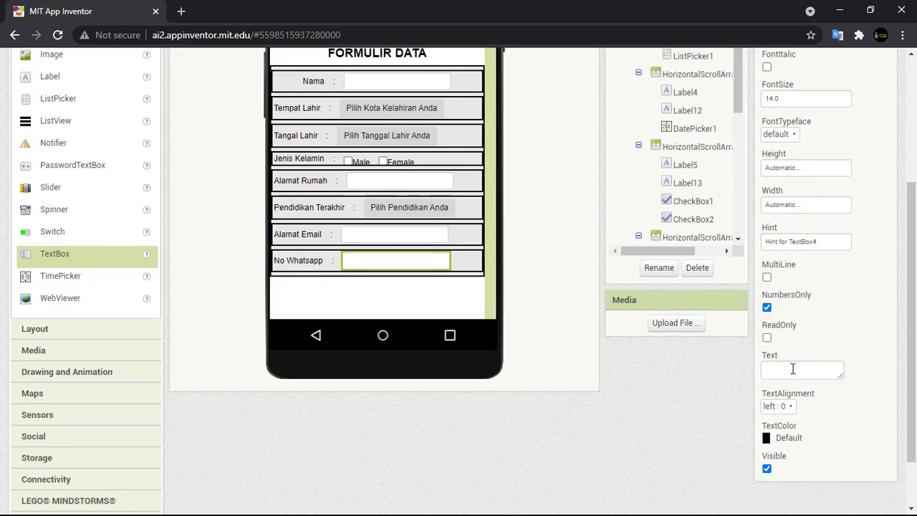
pyautogui.scroll(1, 781, 369)
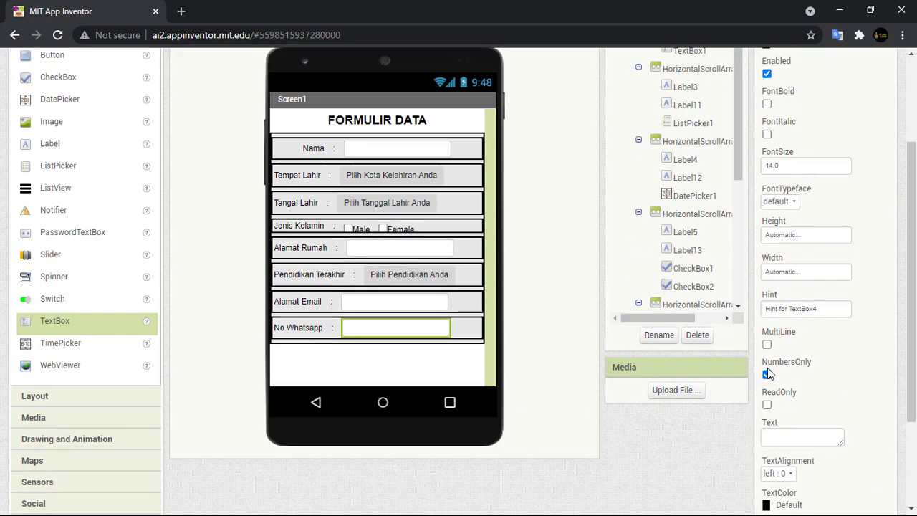
# Step: Set the horizontal alignment of the "Nama" row's arrangement to Left
pyautogui.click(297, 157)
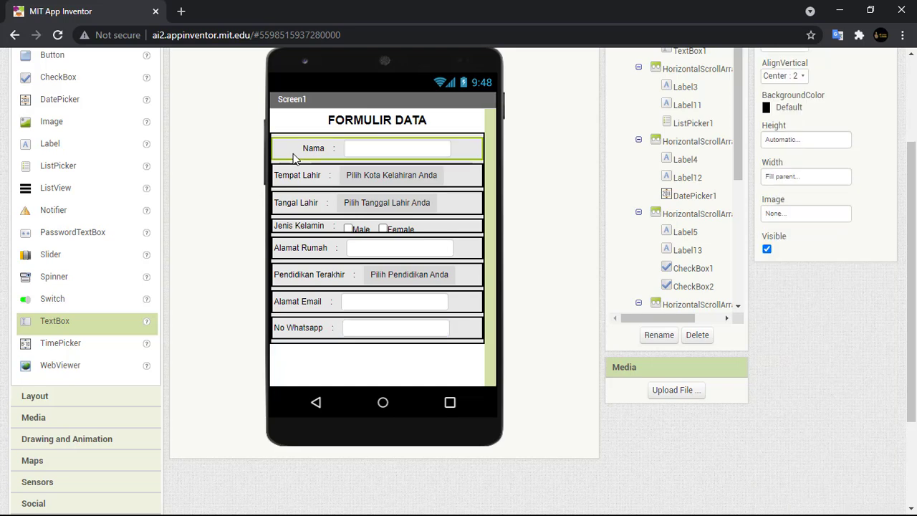
pyautogui.scroll(1, 315, 204)
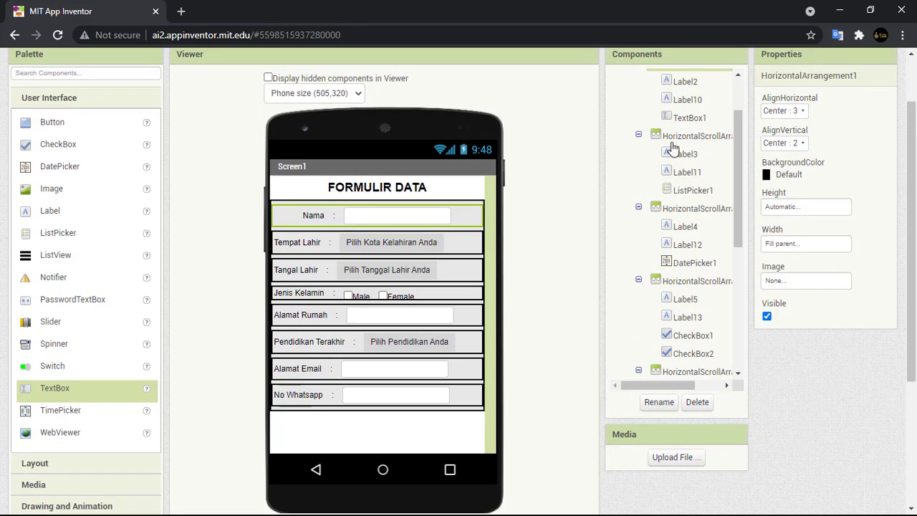
pyautogui.click(781, 142)
pyautogui.click(784, 110)
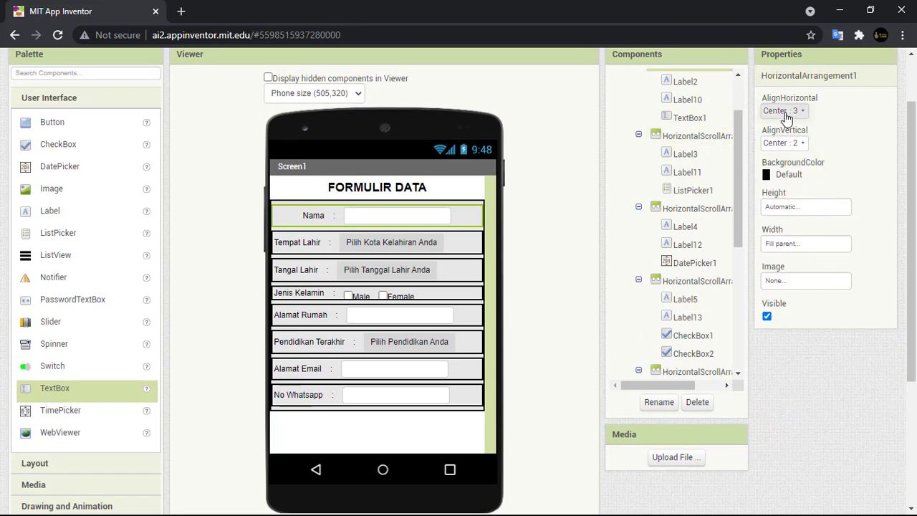
pyautogui.click(784, 111)
pyautogui.click(781, 131)
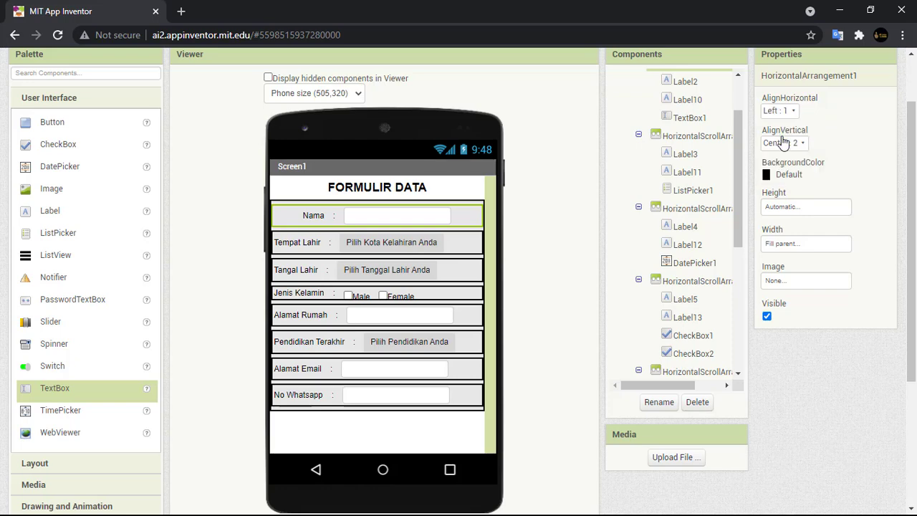
pyautogui.click(399, 217)
pyautogui.click(452, 215)
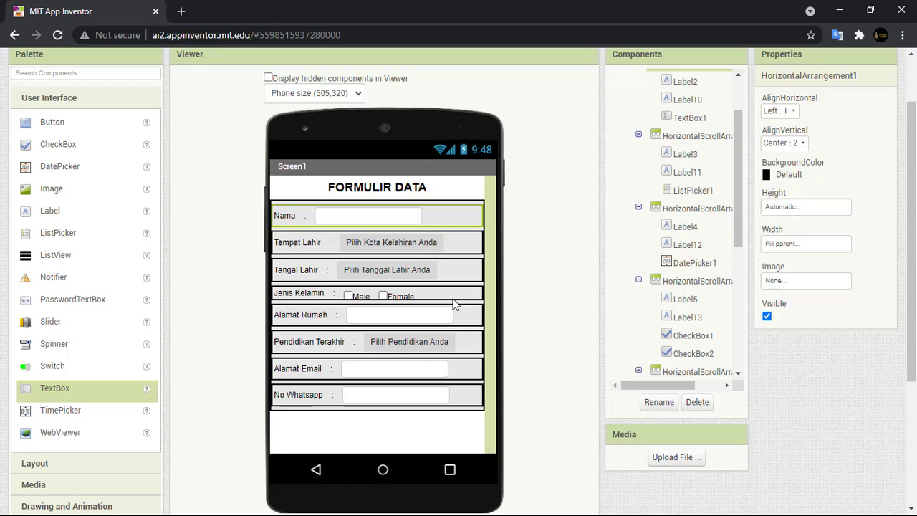
# Step: Connect the project to the AI Companion to preview the form live on the phone
pyautogui.scroll(1, 455, 303)
pyautogui.scroll(-1, 455, 300)
pyautogui.scroll(-1, 455, 299)
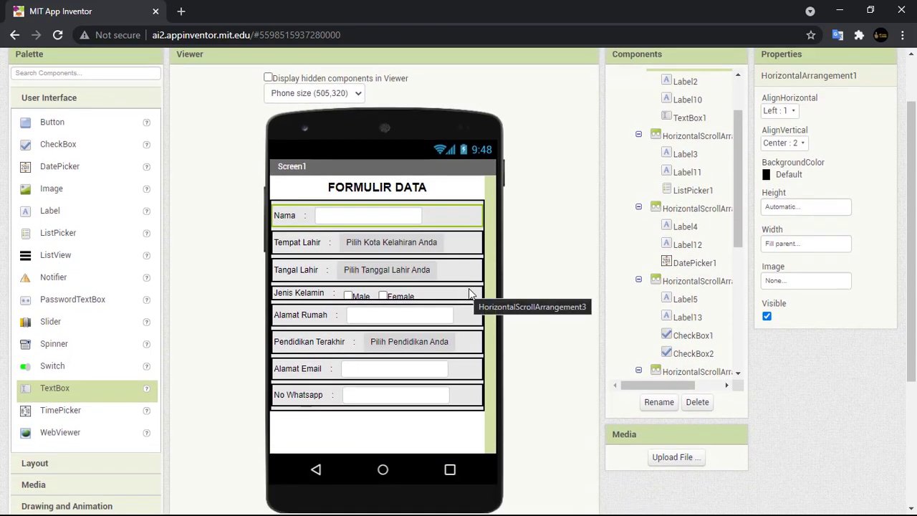
pyautogui.scroll(2, 470, 293)
pyautogui.click(234, 60)
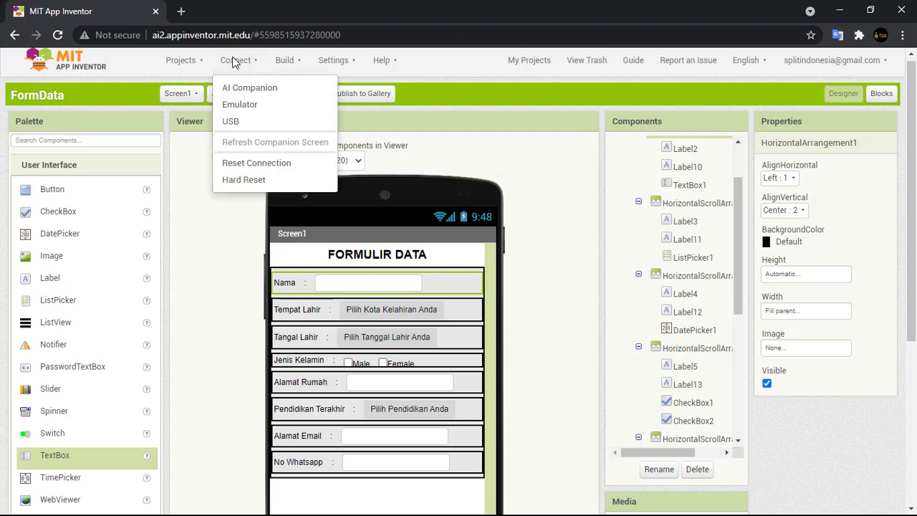
pyautogui.click(249, 89)
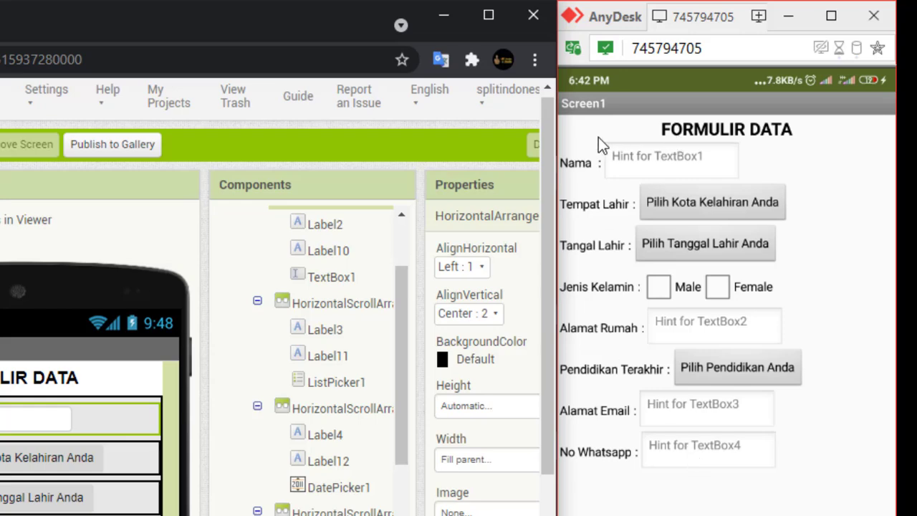
pyautogui.click(584, 164)
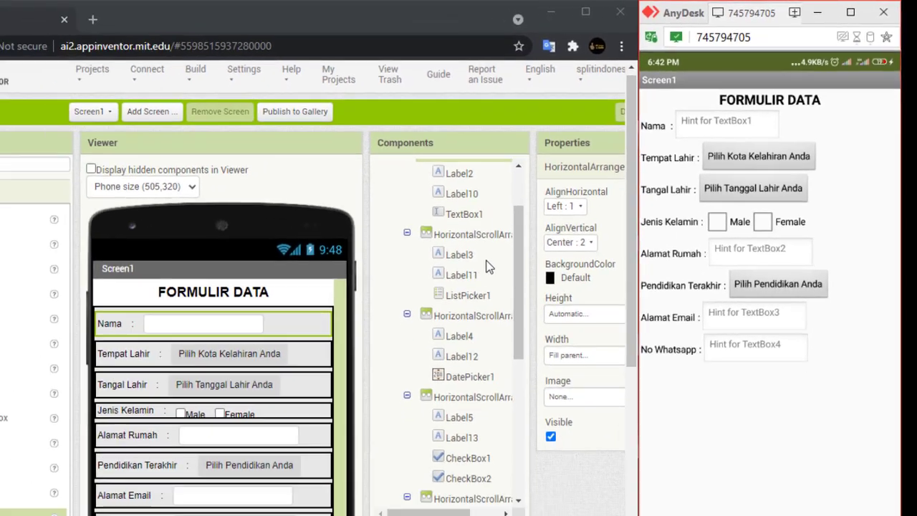
# Step: Collapse all the row arrangements under VerticalArrangement1 in the component tree
pyautogui.scroll(2, 264, 342)
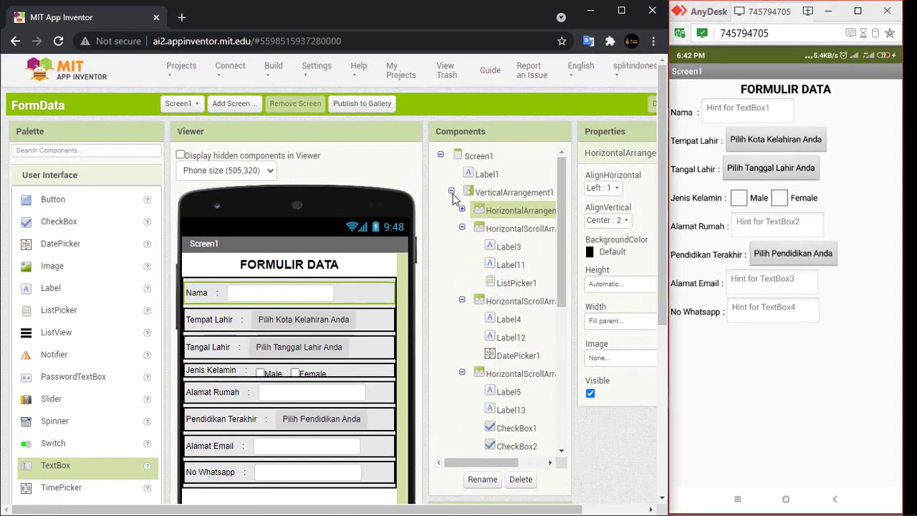
pyautogui.click(452, 190)
pyautogui.click(451, 190)
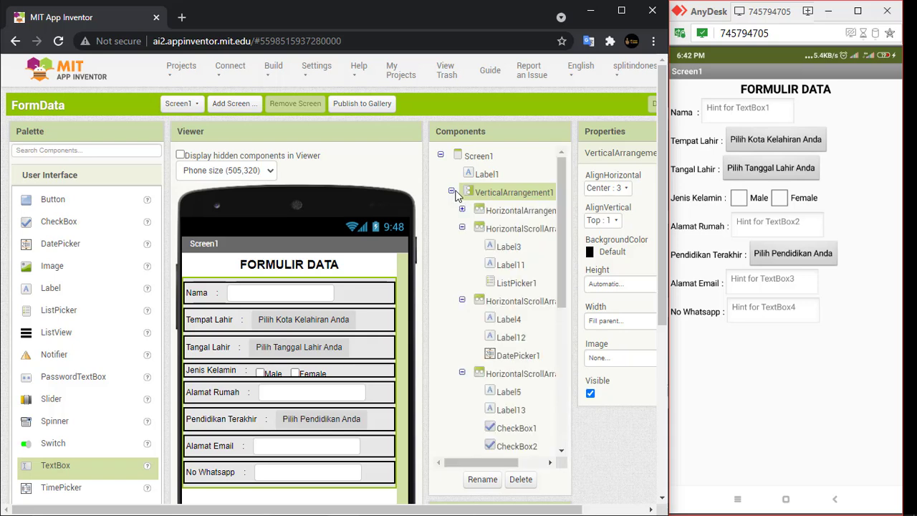
pyautogui.click(462, 245)
pyautogui.click(462, 265)
pyautogui.click(463, 283)
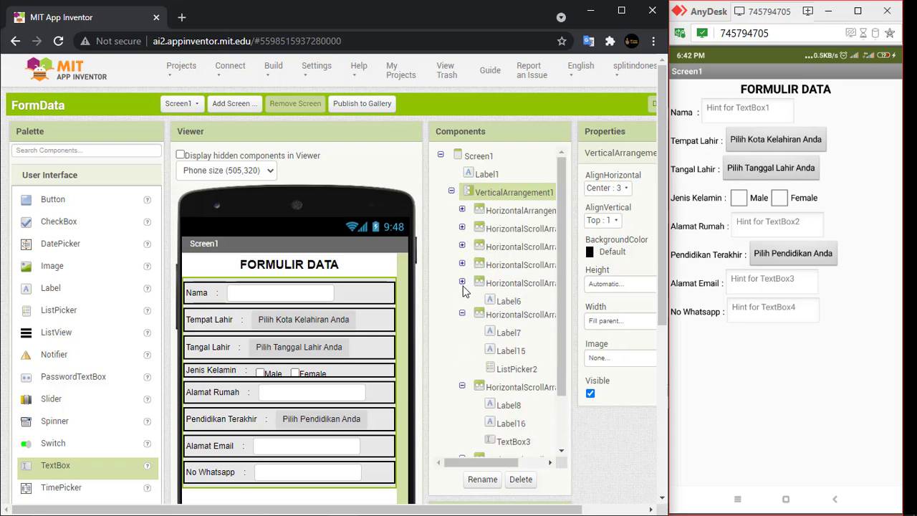
pyautogui.click(462, 301)
pyautogui.click(462, 317)
pyautogui.click(462, 337)
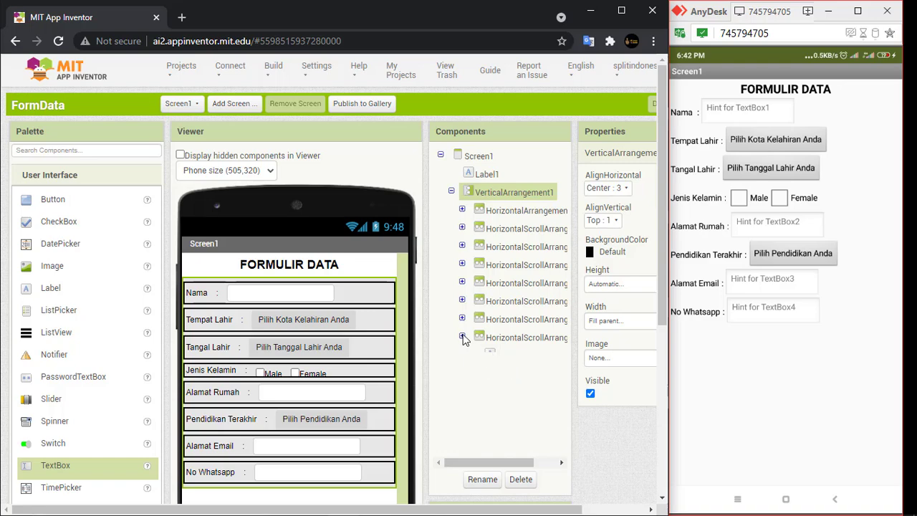
# Step: Set the width of the TextBox in the "Nama" row to Fill parent
pyautogui.click(494, 211)
pyautogui.scroll(-1, 625, 174)
pyautogui.click(207, 227)
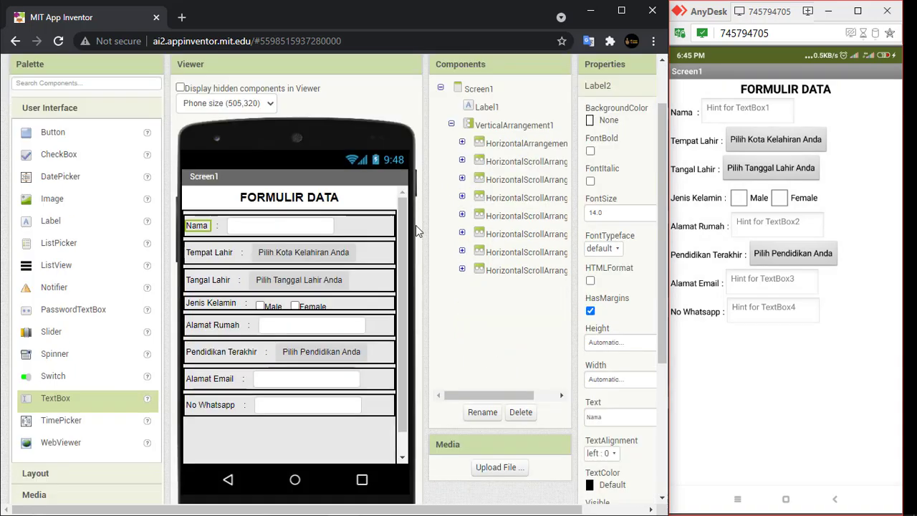
pyautogui.click(295, 225)
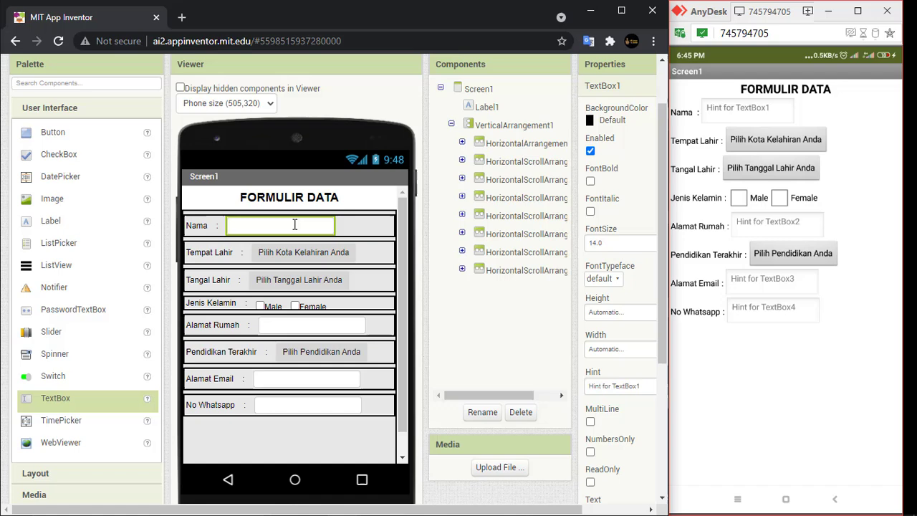
pyautogui.click(609, 349)
pyautogui.click(584, 364)
pyautogui.click(607, 412)
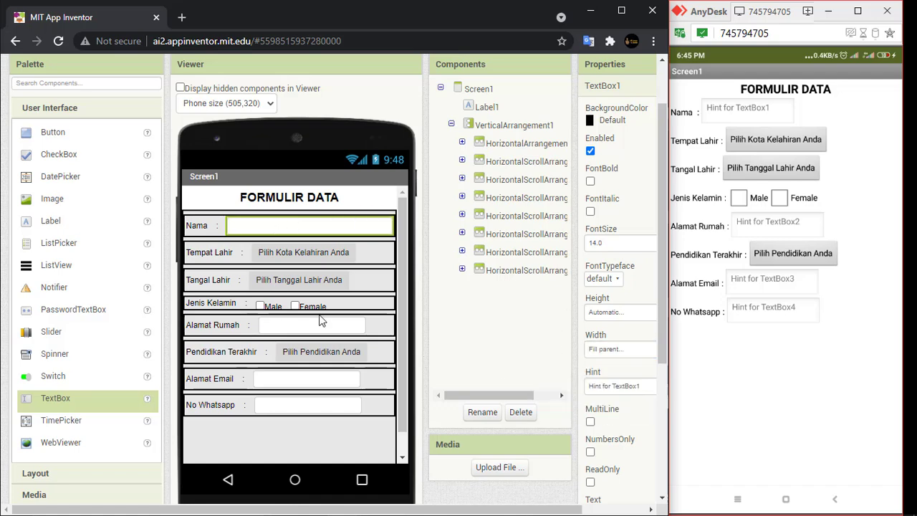
# Step: Set the width of the "Nama" label to 35 percent
pyautogui.click(202, 236)
pyautogui.click(200, 225)
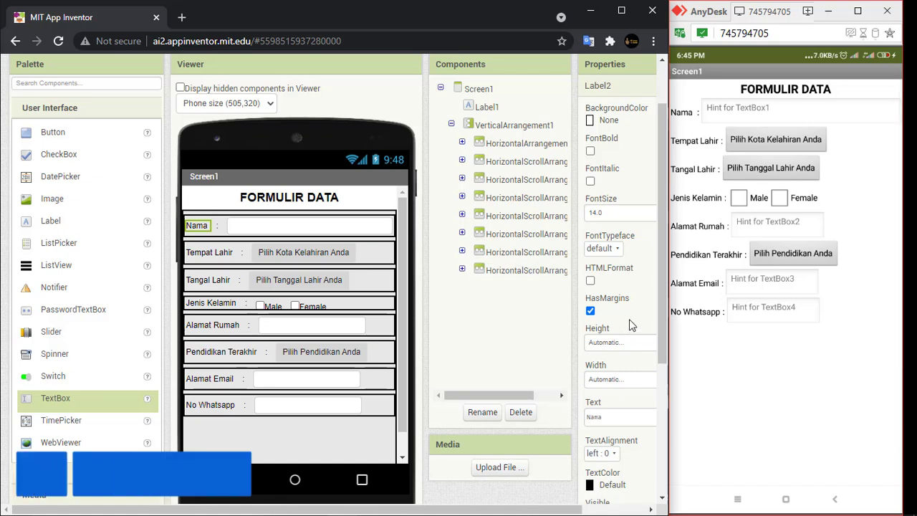
pyautogui.click(610, 387)
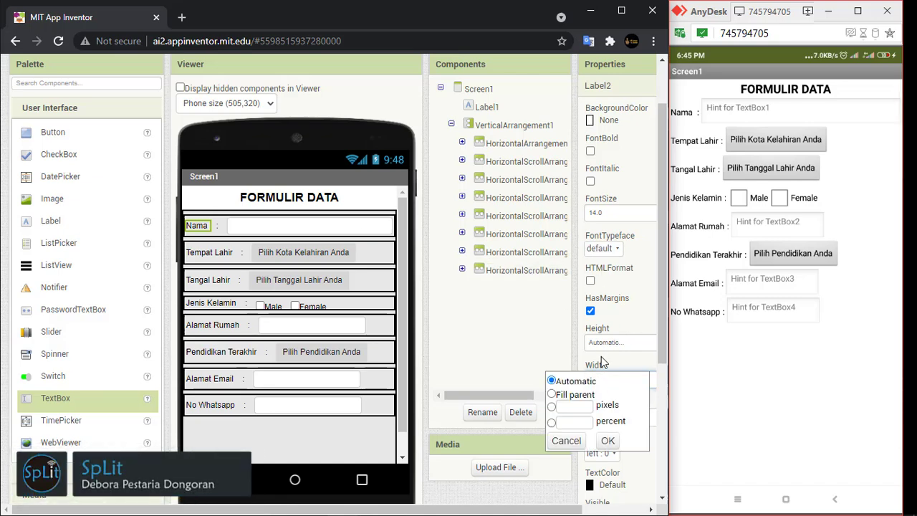
pyautogui.click(579, 423)
pyautogui.write('3')
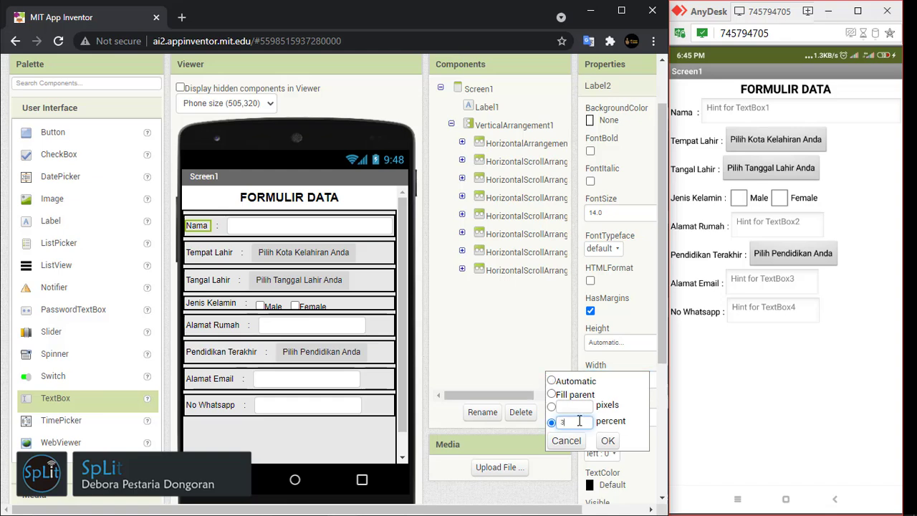
pyautogui.write('5')
pyautogui.click(606, 440)
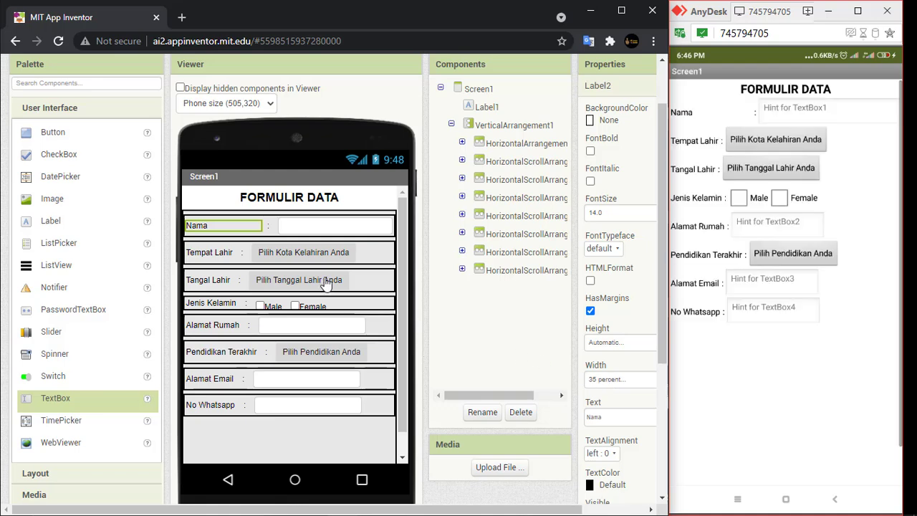
# Step: Set the width of the "Tempat Lahir" label to 35 percent
pyautogui.click(270, 226)
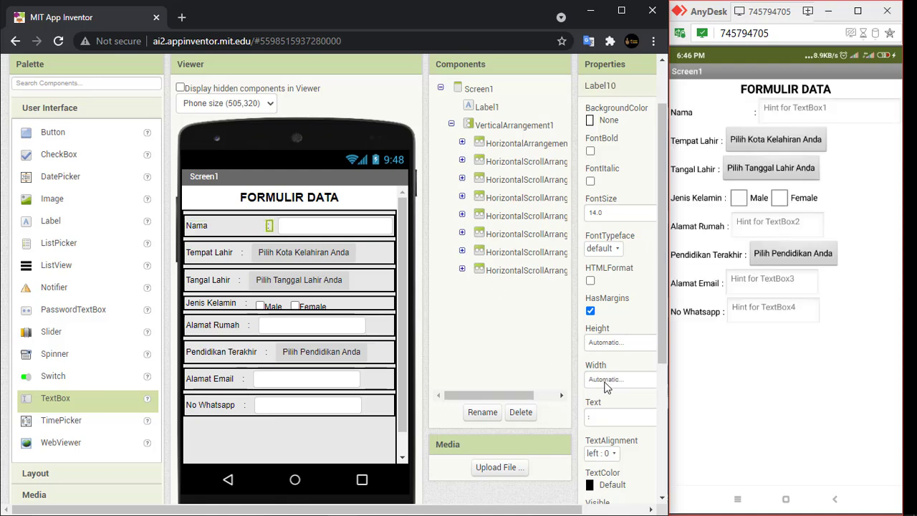
pyautogui.click(217, 251)
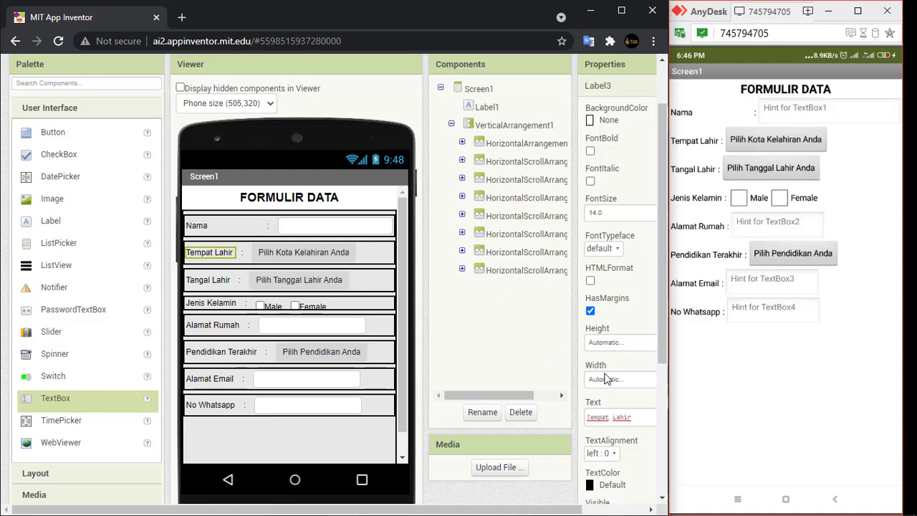
pyautogui.click(606, 377)
pyautogui.click(574, 422)
pyautogui.write('35')
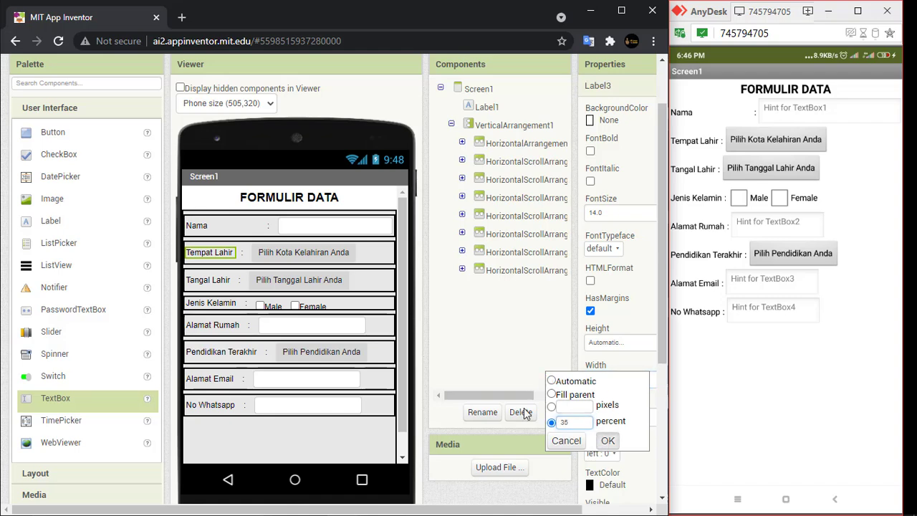
pyautogui.press('Return')
# Step: Set the width of the "Tangal Lahir" label to 35 percent
pyautogui.click(207, 280)
pyautogui.click(606, 380)
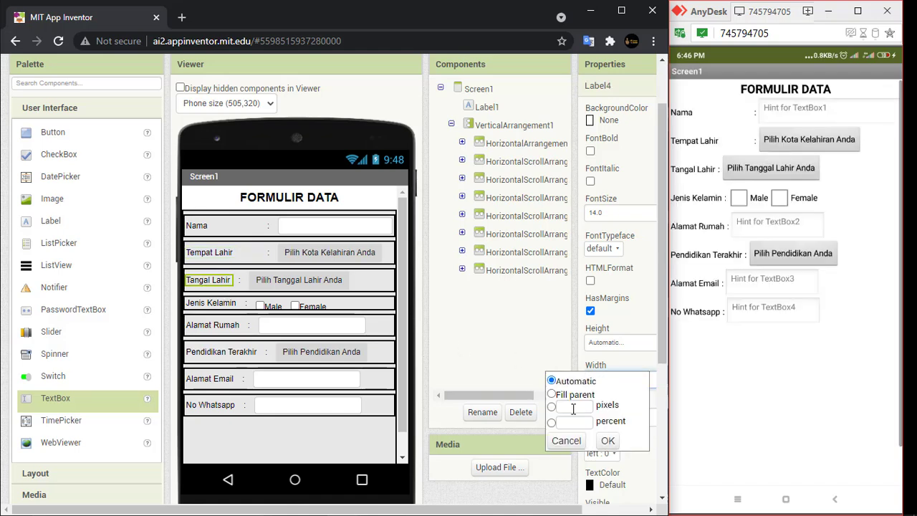
pyautogui.click(573, 422)
pyautogui.write('35')
pyautogui.click(607, 441)
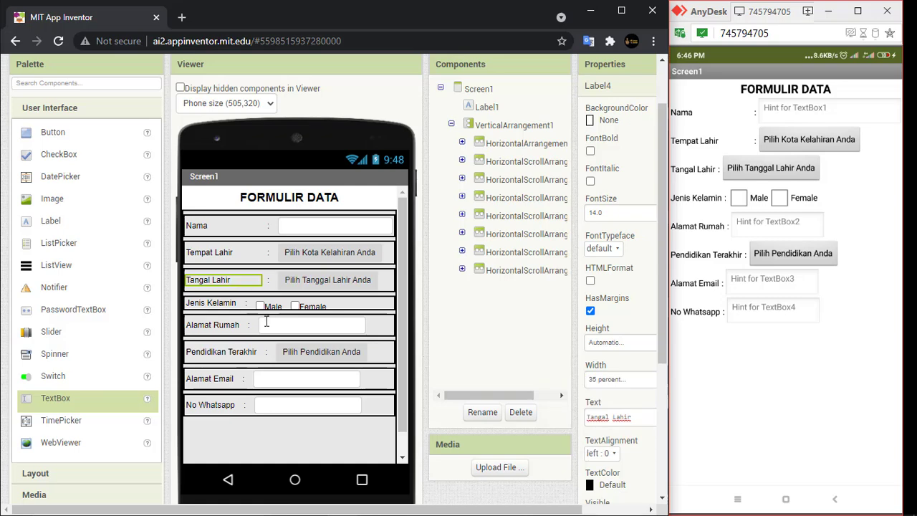
# Step: Set the width of the "Jenis Kelamin" label to 35 percent
pyautogui.click(211, 302)
pyautogui.click(605, 379)
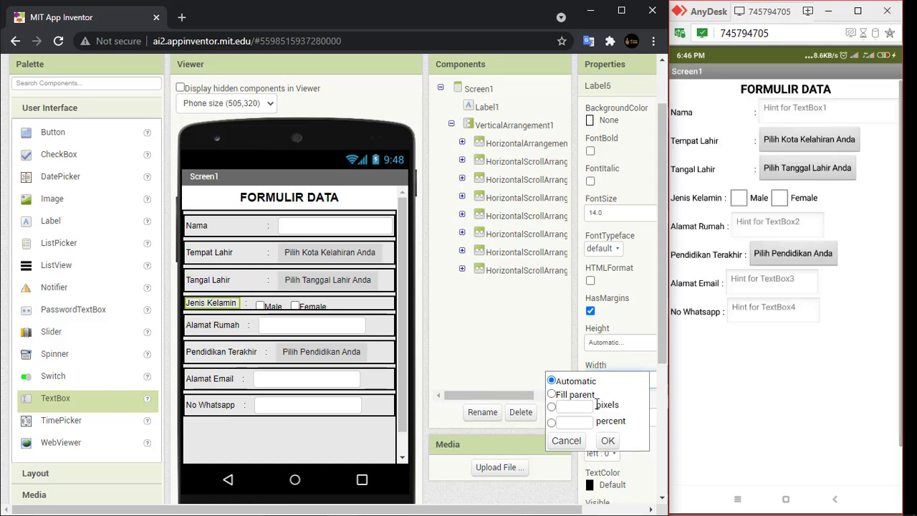
pyautogui.click(573, 422)
pyautogui.write('35')
pyautogui.click(608, 441)
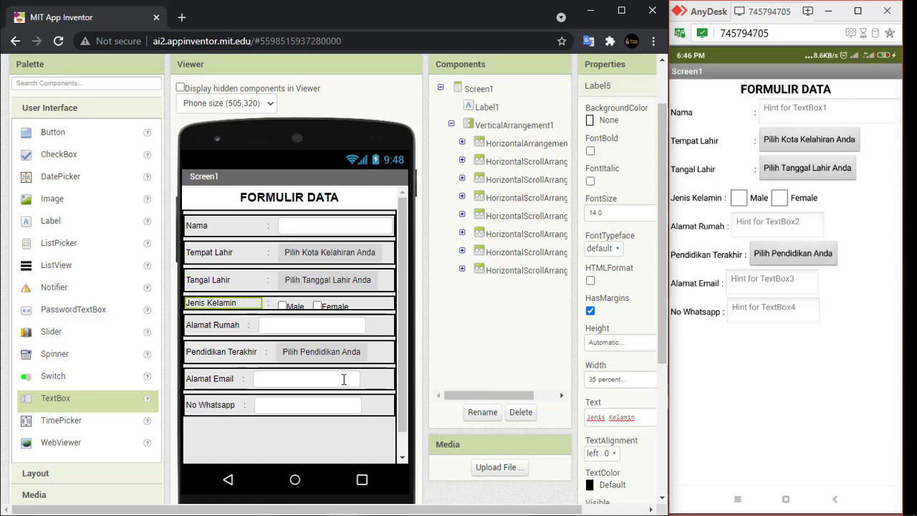
# Step: Set the width of the "Alamat Rumah" label to 35 percent
pyautogui.click(218, 324)
pyautogui.click(606, 379)
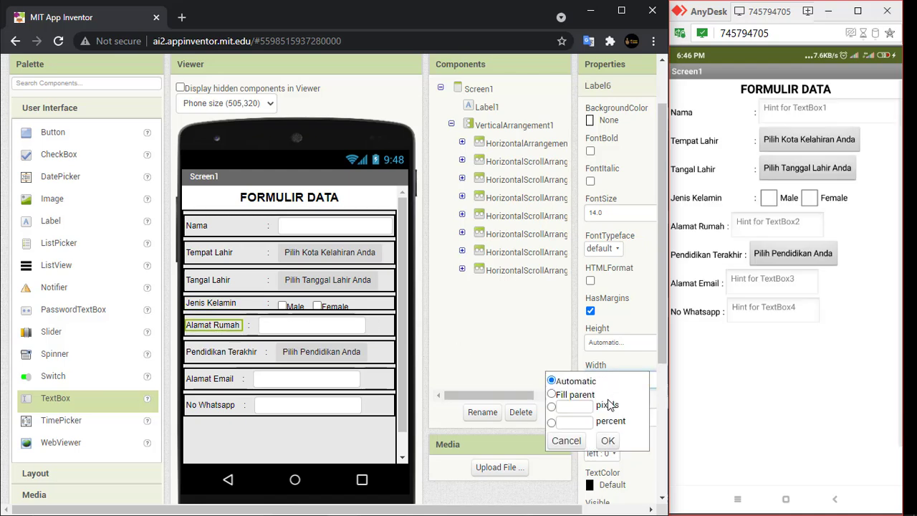
pyautogui.click(573, 422)
pyautogui.write('35')
pyautogui.click(608, 441)
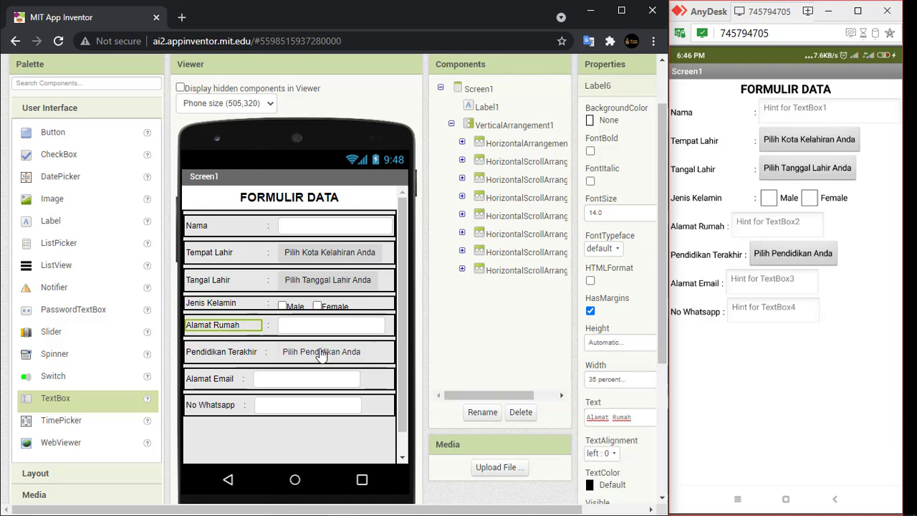
# Step: Set the width of the "Pendidikan Terakhir" label to 35 percent
pyautogui.click(221, 351)
pyautogui.click(606, 380)
pyautogui.click(573, 422)
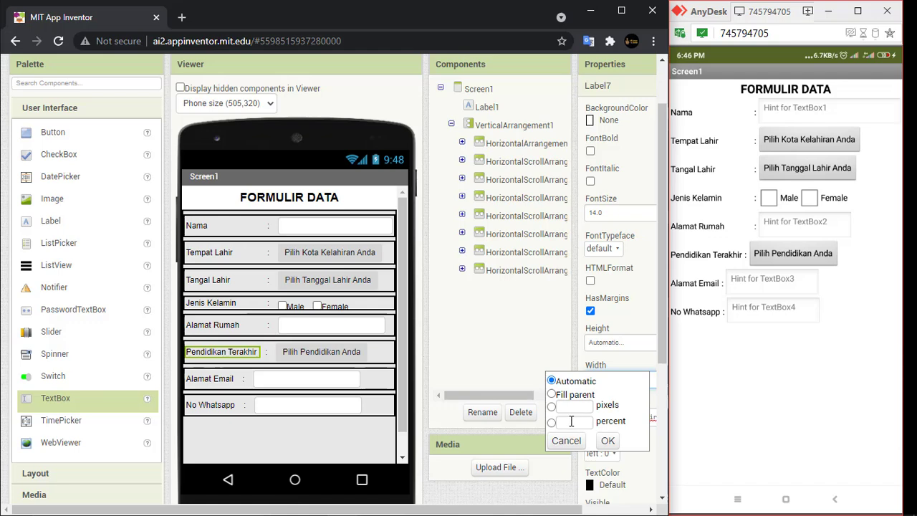
pyautogui.write('35')
pyautogui.click(607, 439)
# Step: Set the width of the "Alamat Email" label to 35 percent
pyautogui.click(214, 378)
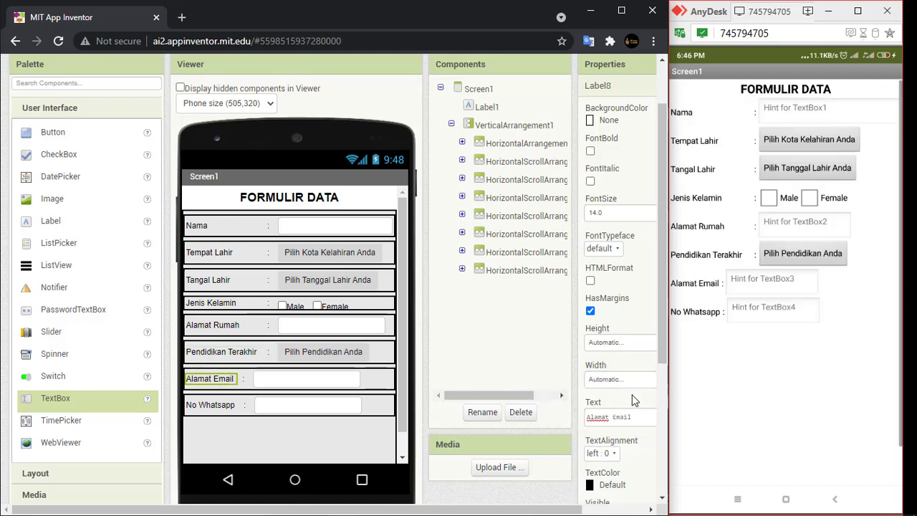
pyautogui.click(605, 380)
pyautogui.click(573, 422)
pyautogui.write('35')
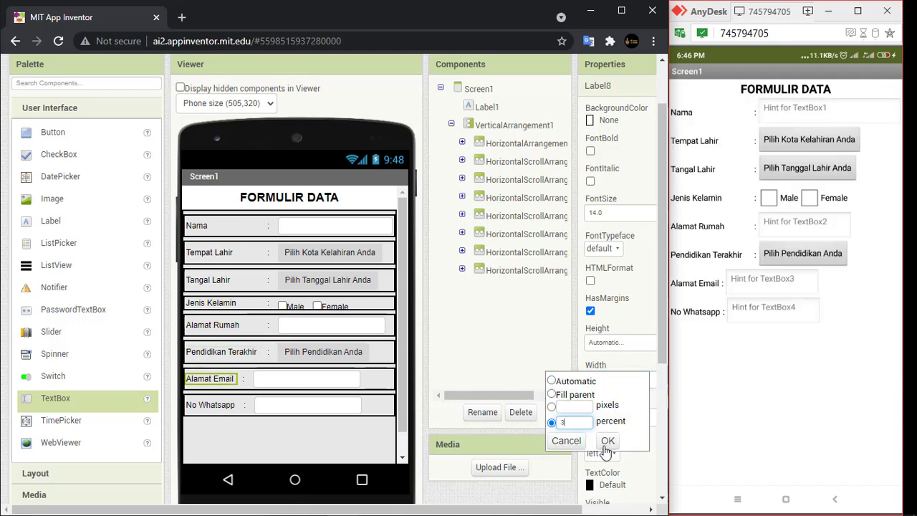
pyautogui.click(607, 439)
# Step: Set the width of the "No Whatsapp" label to 35 percent and select the TextBox in the "Nama" row
pyautogui.click(209, 404)
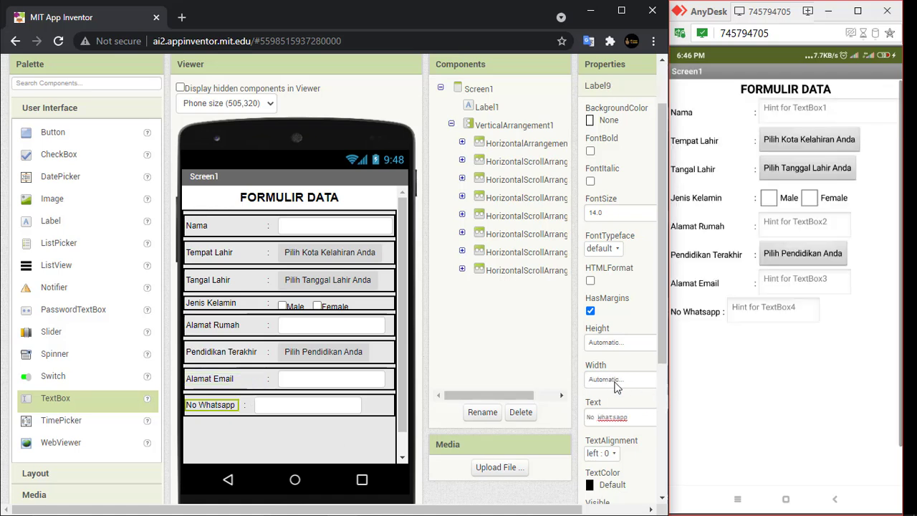
pyautogui.click(605, 380)
pyautogui.click(573, 422)
pyautogui.write('35')
pyautogui.click(607, 441)
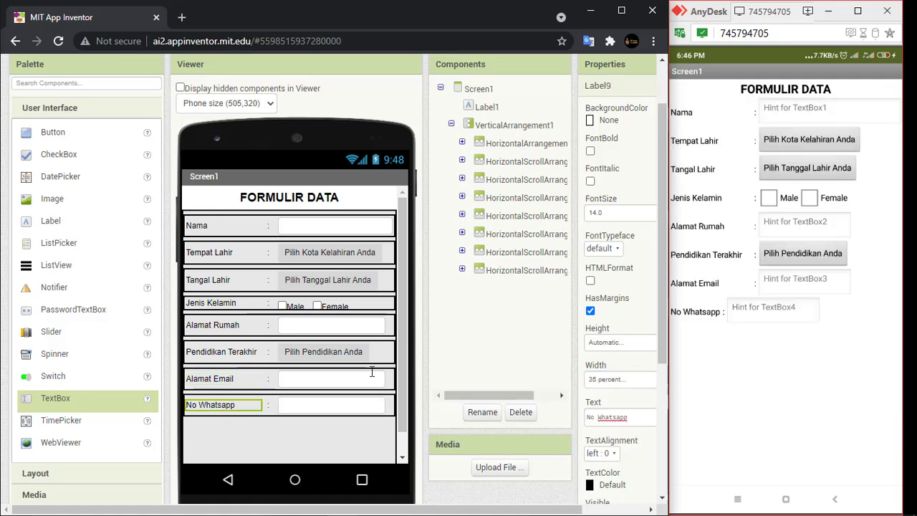
pyautogui.click(294, 223)
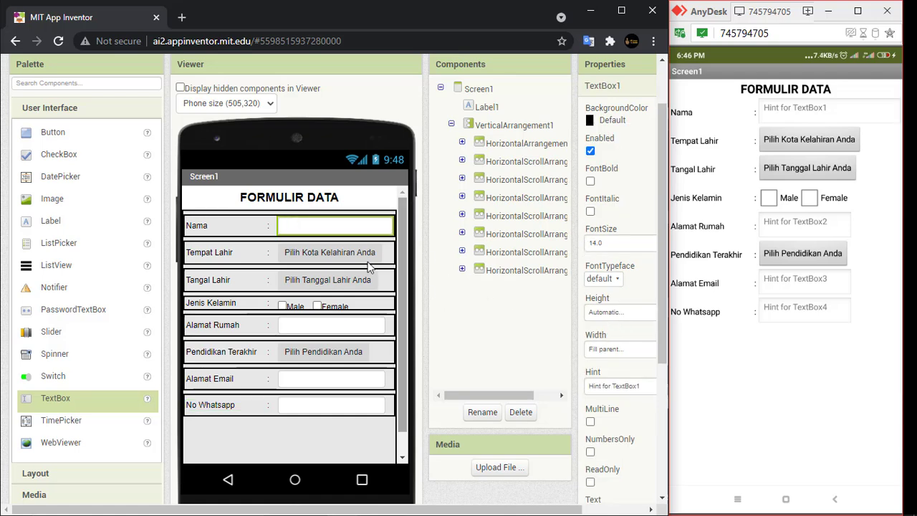
# Step: Set the width of the "Pilih Kota Kelahiran Anda" list picker in the "Tempat Lahir" row to Fill parent
pyautogui.click(330, 253)
pyautogui.click(611, 389)
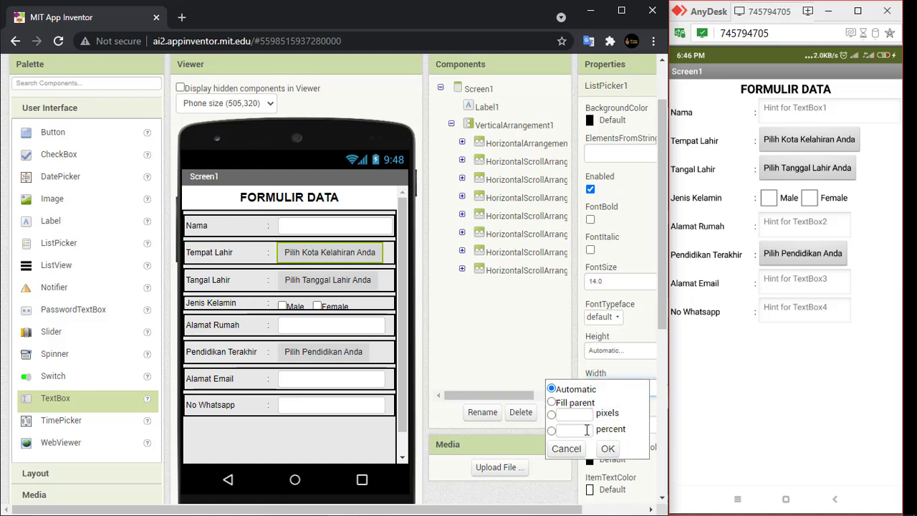
pyautogui.click(572, 403)
pyautogui.click(607, 448)
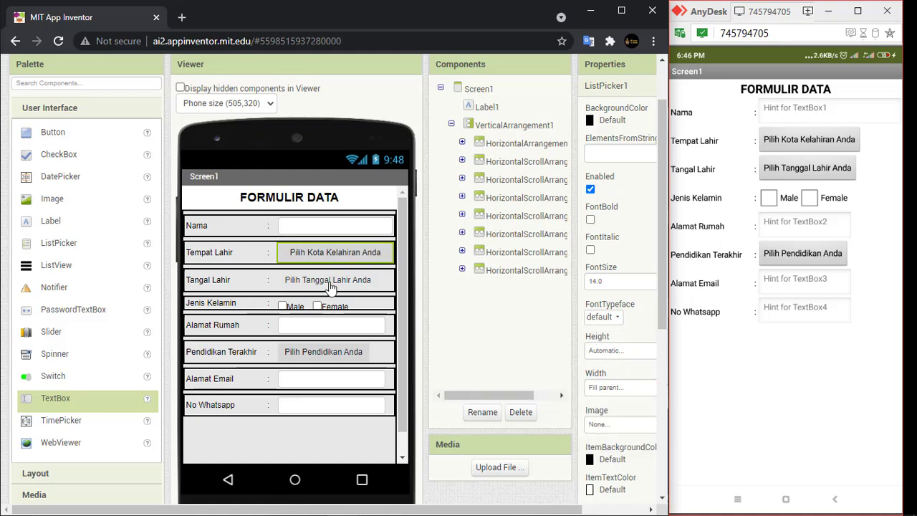
# Step: Set the width of the "Pilih Tanggal Lahir Anda" date picker to Fill parent
pyautogui.click(327, 280)
pyautogui.click(611, 354)
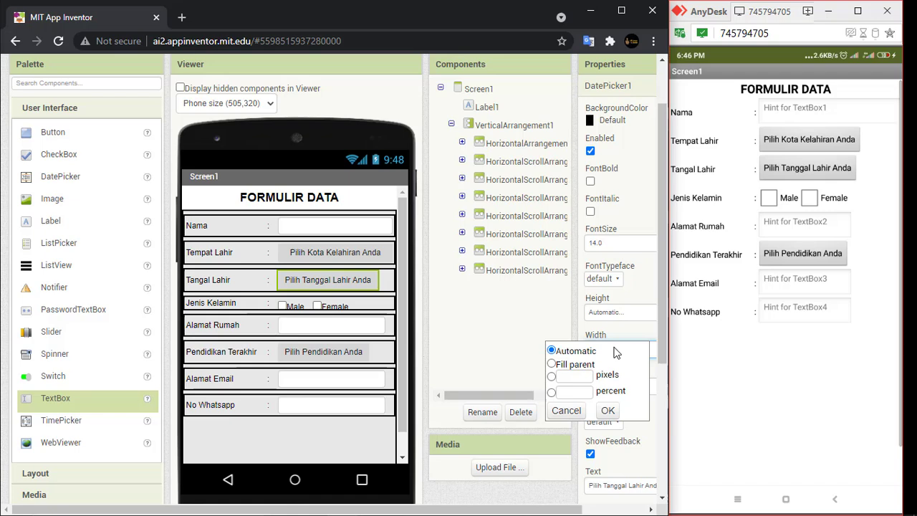
pyautogui.click(579, 365)
pyautogui.click(608, 411)
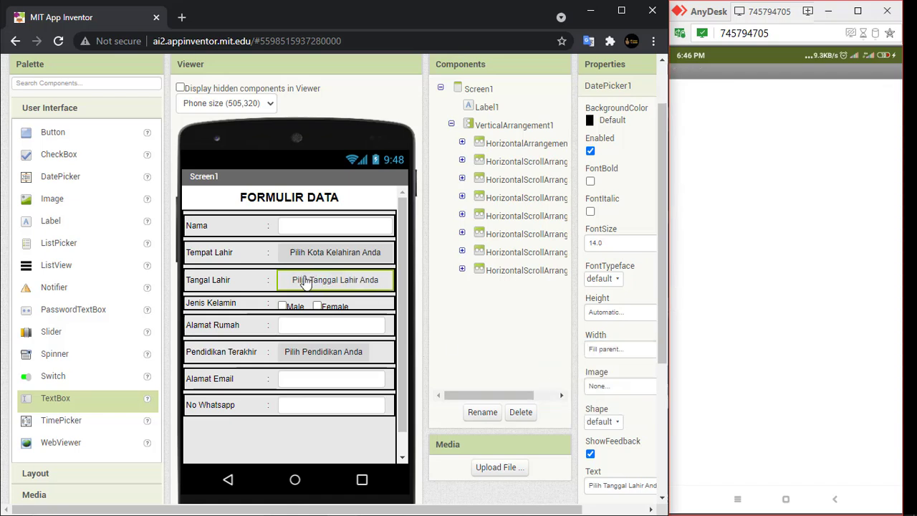
# Step: Set the width of the "Male" check box in the "Jenis Kelamin" row to 15 percent
pyautogui.click(282, 306)
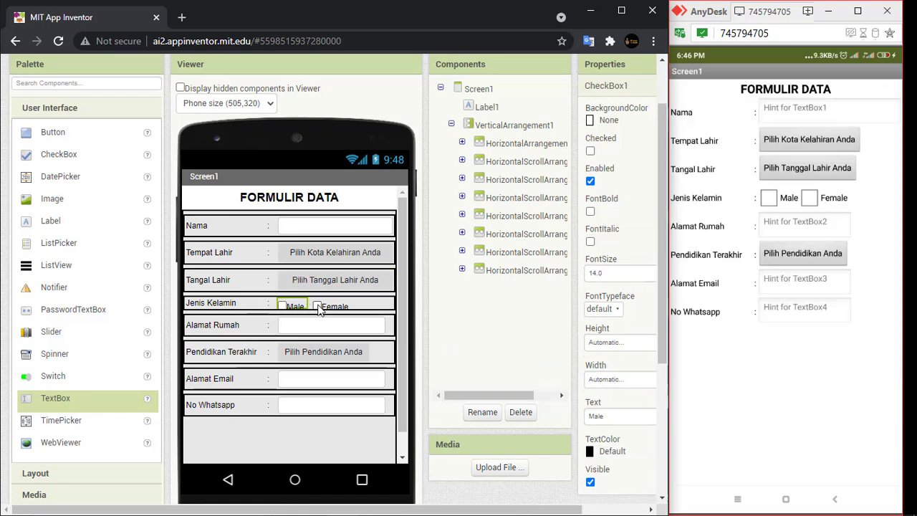
pyautogui.click(317, 307)
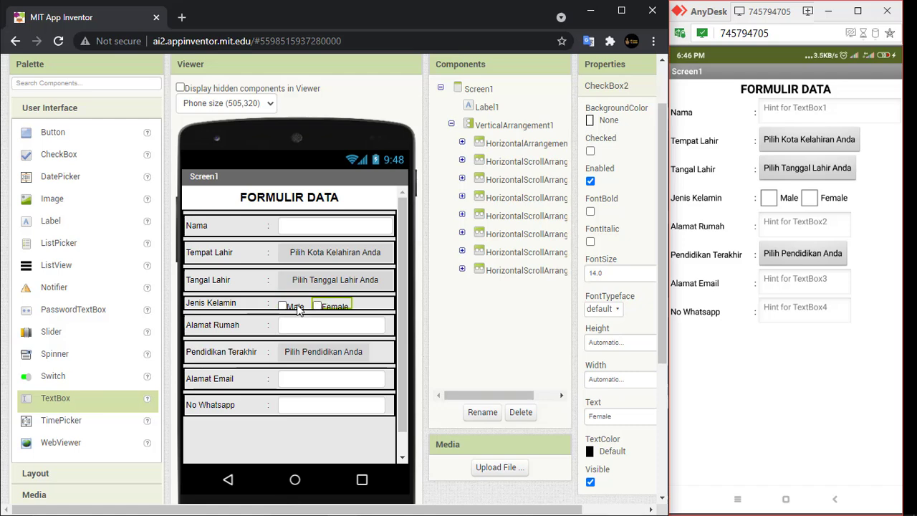
pyautogui.click(294, 306)
pyautogui.click(320, 307)
pyautogui.click(295, 308)
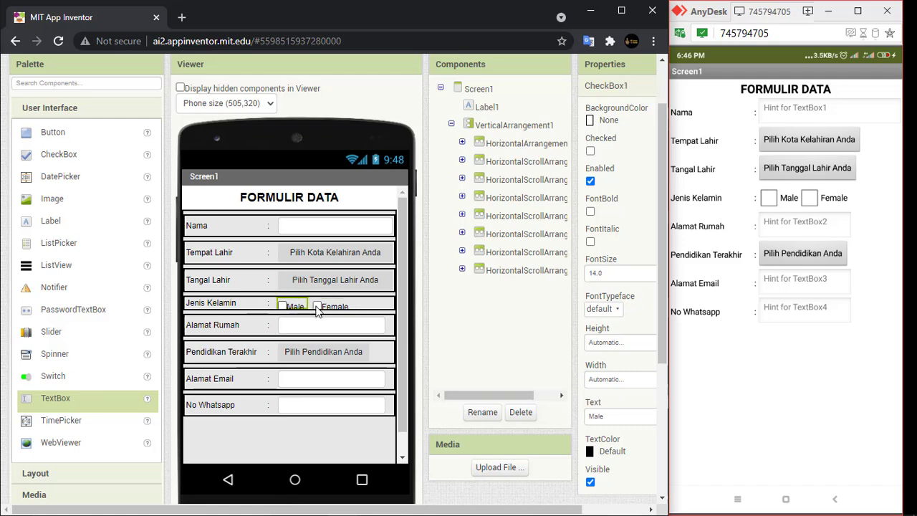
pyautogui.click(610, 380)
pyautogui.click(585, 419)
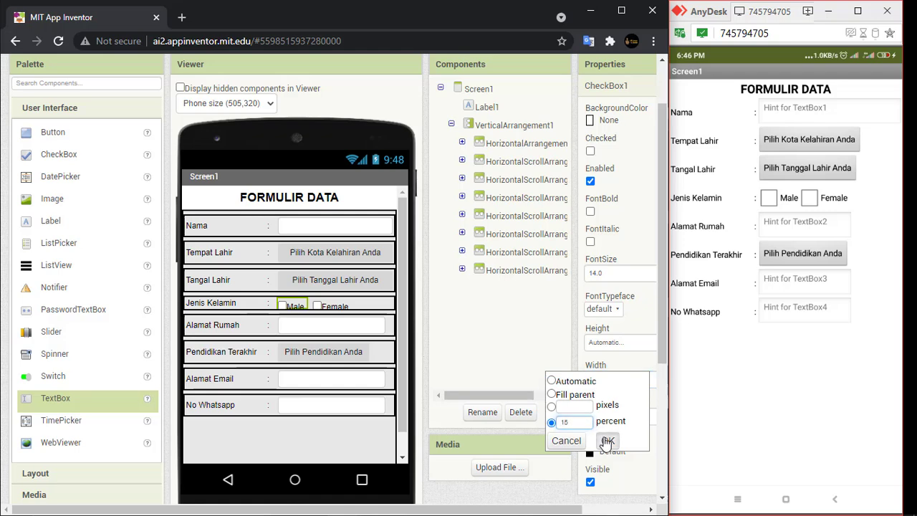
pyautogui.click(607, 440)
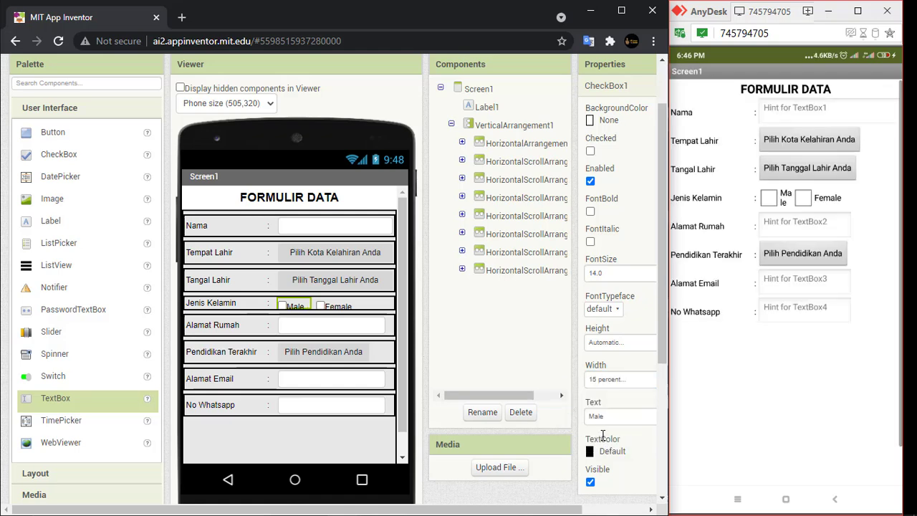
# Step: Set the width of the "Male" check box to 25 percent
pyautogui.click(608, 379)
pyautogui.doubleClick(565, 421)
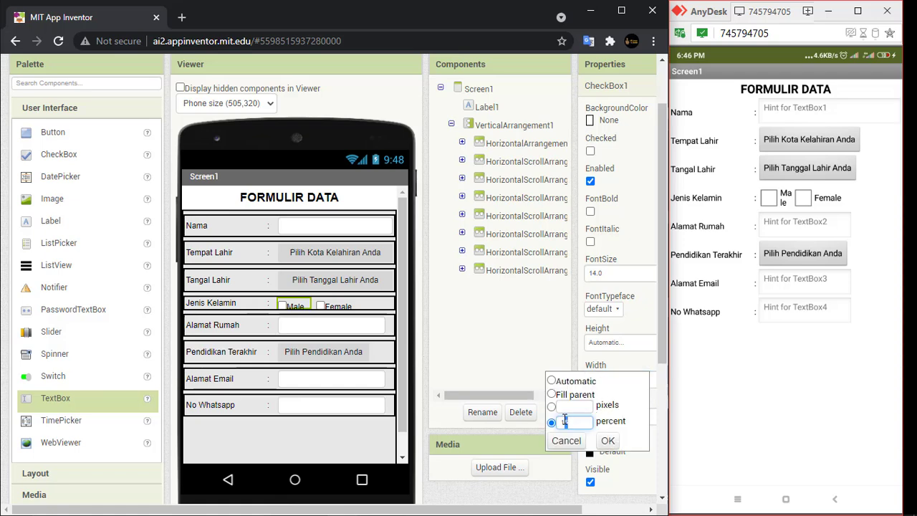
pyautogui.click(605, 440)
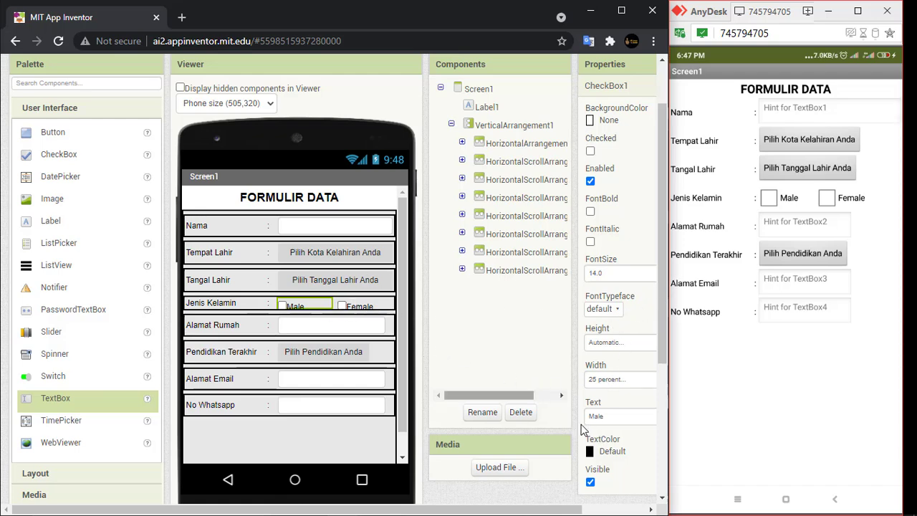
# Step: Insert a leading space in the text of both the "Male" and "Female" check boxes
pyautogui.click(605, 420)
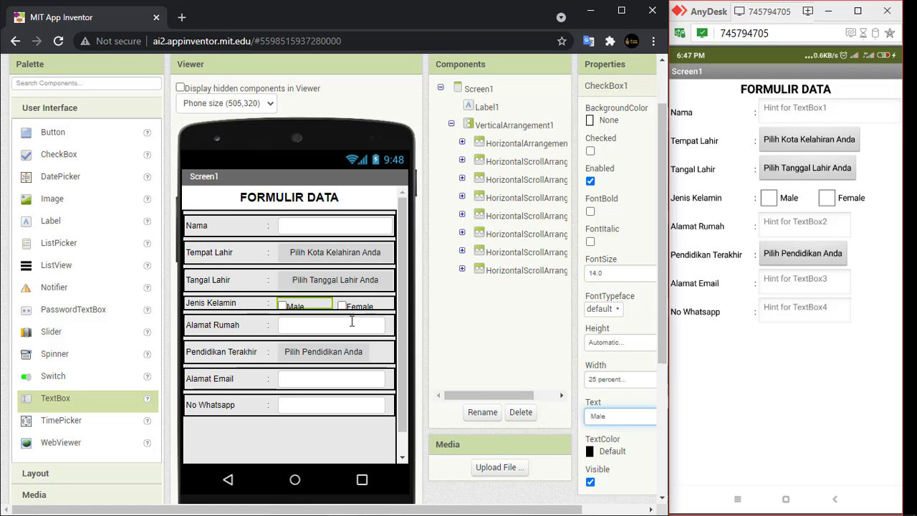
pyautogui.click(360, 308)
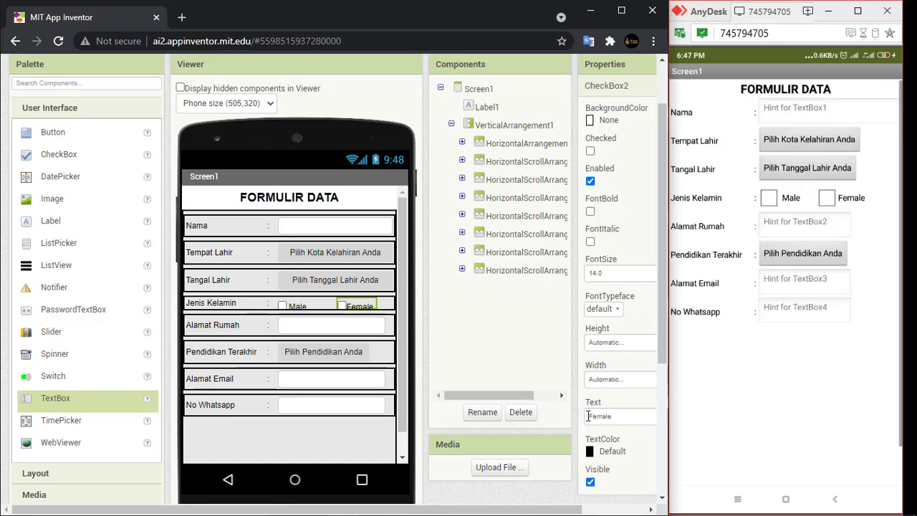
pyautogui.click(588, 415)
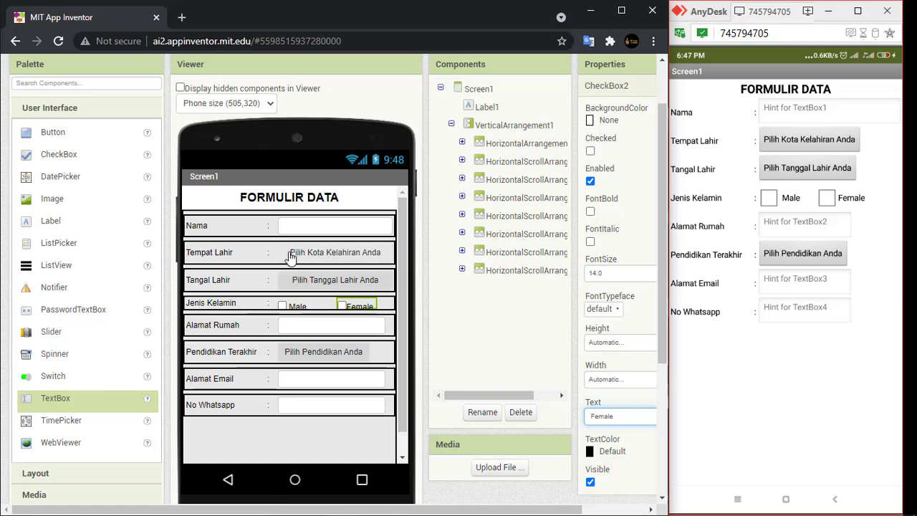
pyautogui.click(269, 228)
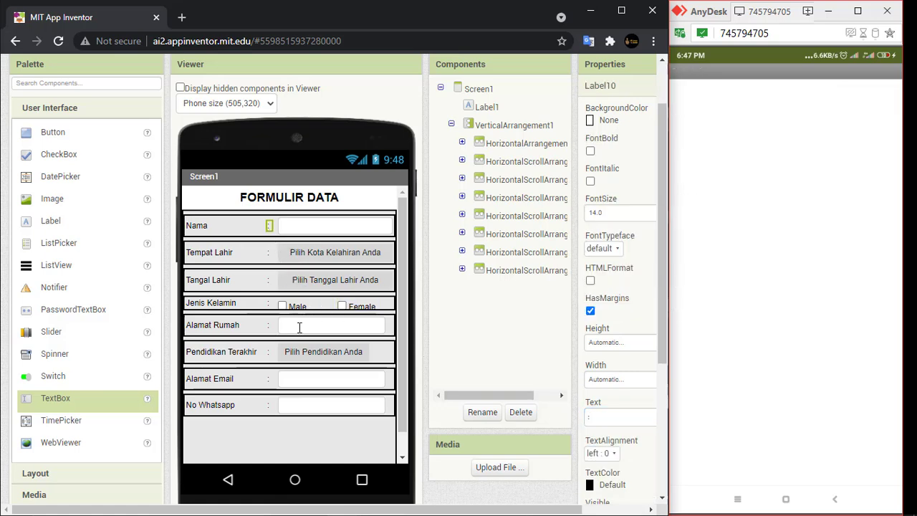
# Step: Set the width of the TextBox in the "Alamat Rumah" row to Fill parent
pyautogui.click(301, 326)
pyautogui.click(605, 348)
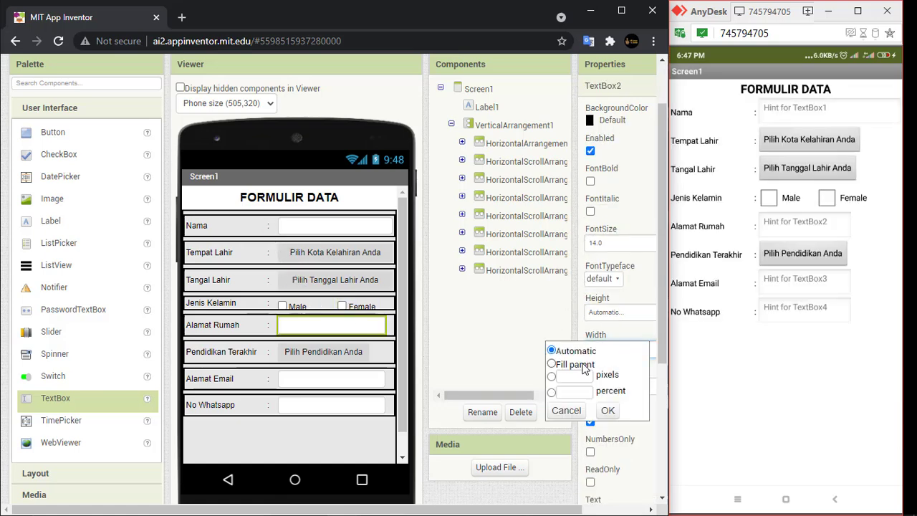
pyautogui.click(582, 364)
pyautogui.click(608, 410)
# Step: Set the width of the "Pilih Pendidikan Anda" list picker to Fill parent
pyautogui.click(320, 355)
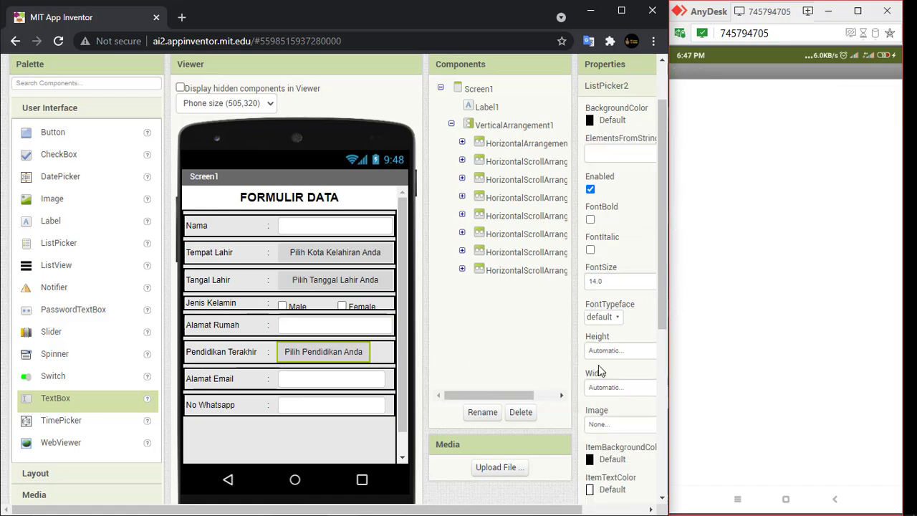
pyautogui.click(609, 386)
pyautogui.click(589, 403)
pyautogui.click(608, 449)
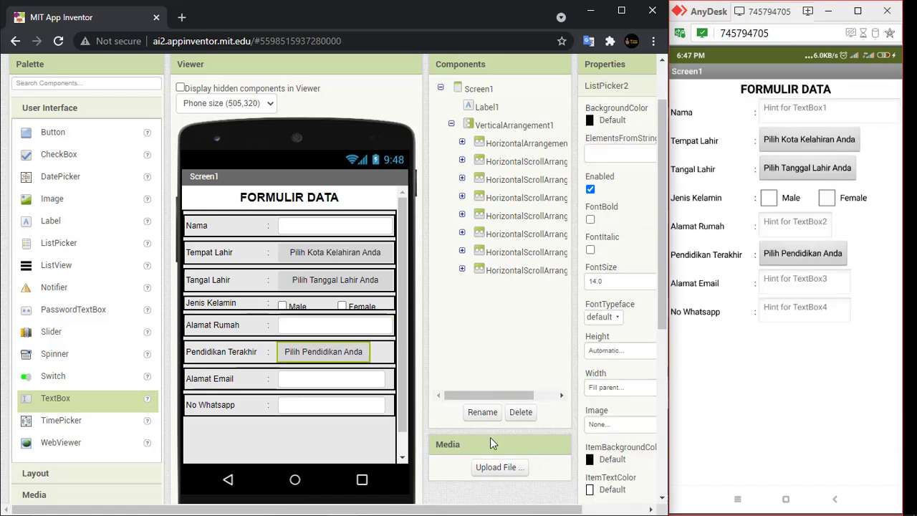
# Step: Set the width of the TextBox in the "Alamat Email" row to Fill parent
pyautogui.click(349, 381)
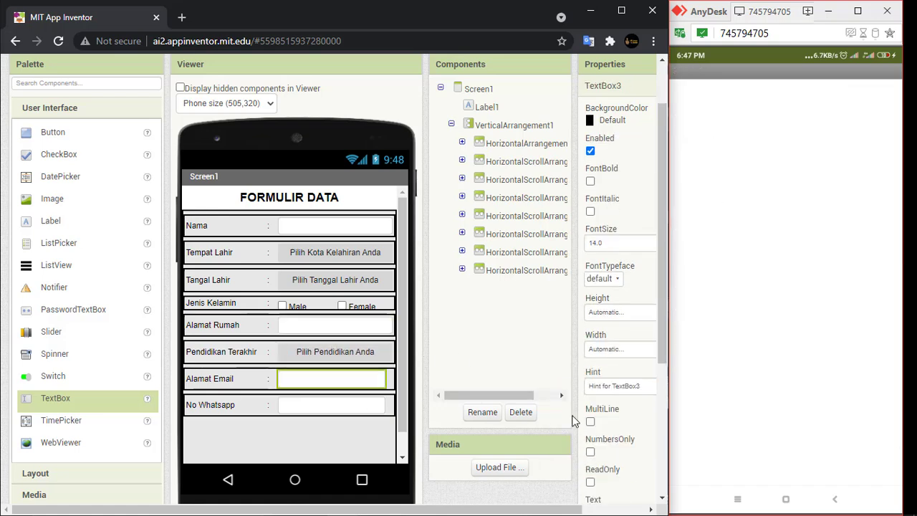
pyautogui.click(589, 349)
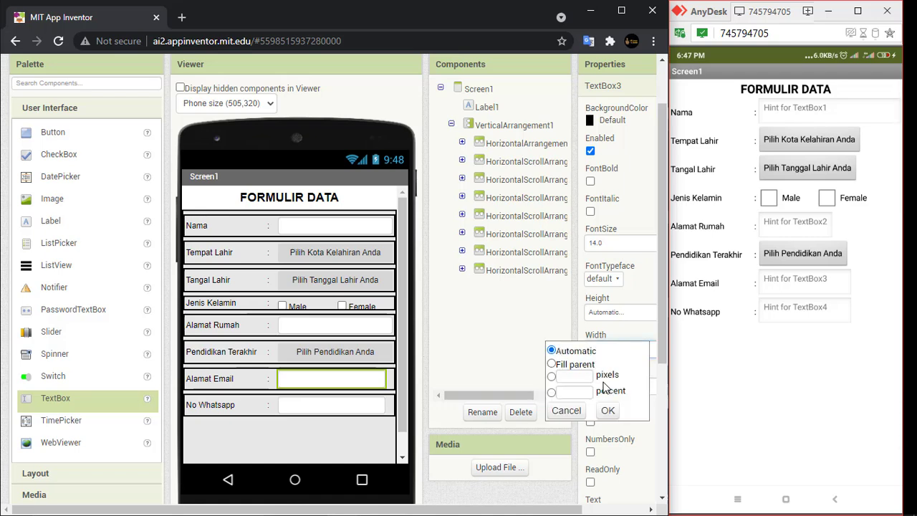
pyautogui.click(568, 366)
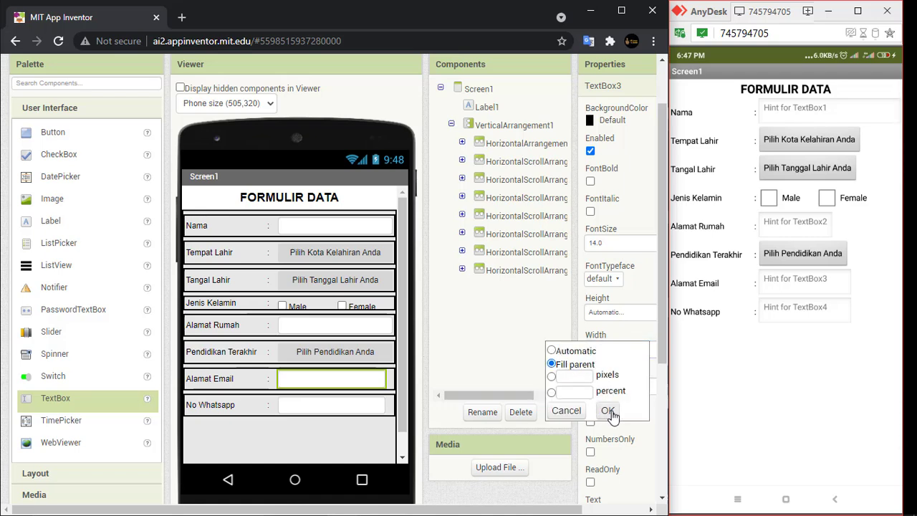
pyautogui.click(607, 411)
# Step: Set the width of the TextBox in the "No Whatsapp" row to Fill parent
pyautogui.click(373, 405)
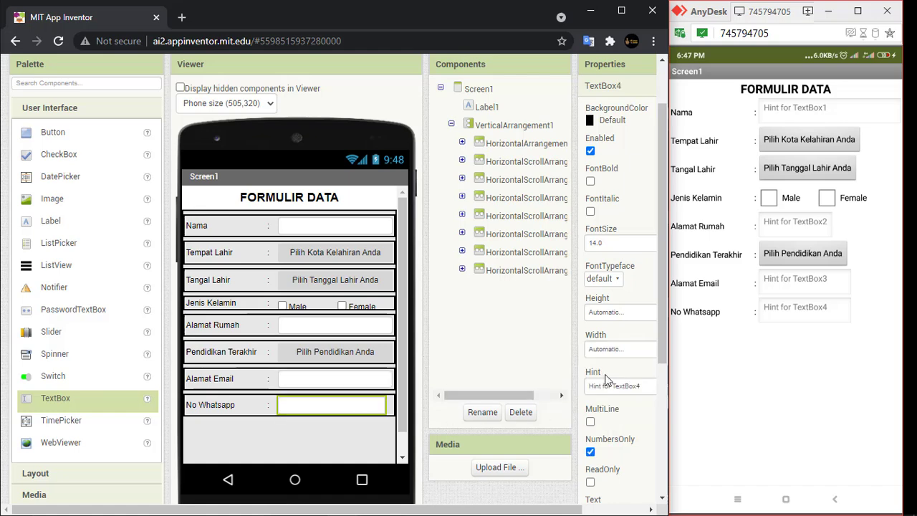
pyautogui.click(602, 349)
pyautogui.click(552, 364)
pyautogui.click(614, 414)
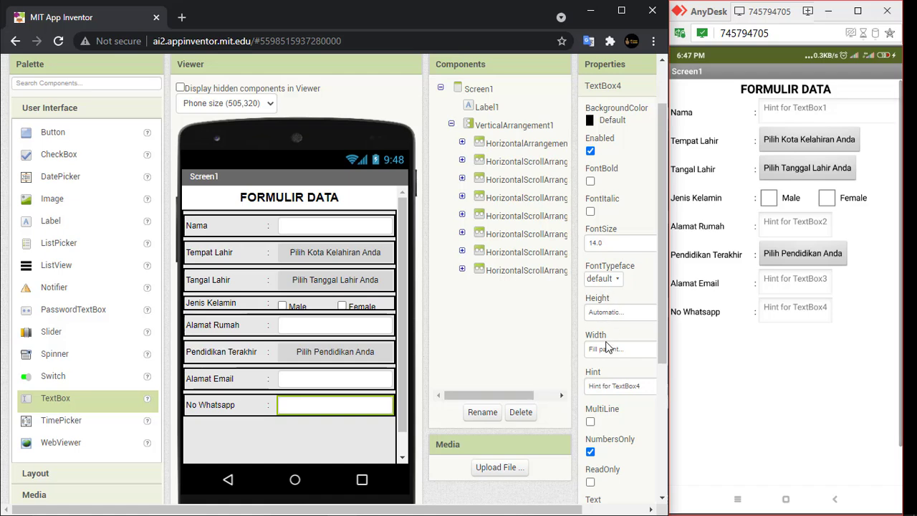
# Step: Set the height of VerticalArrangement1, which holds all the form rows, to Automatic
pyautogui.click(298, 434)
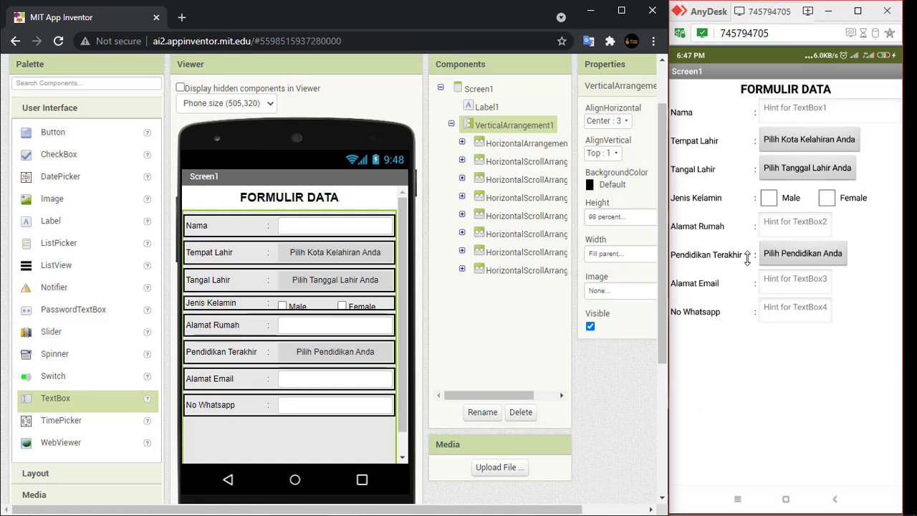
pyautogui.click(804, 354)
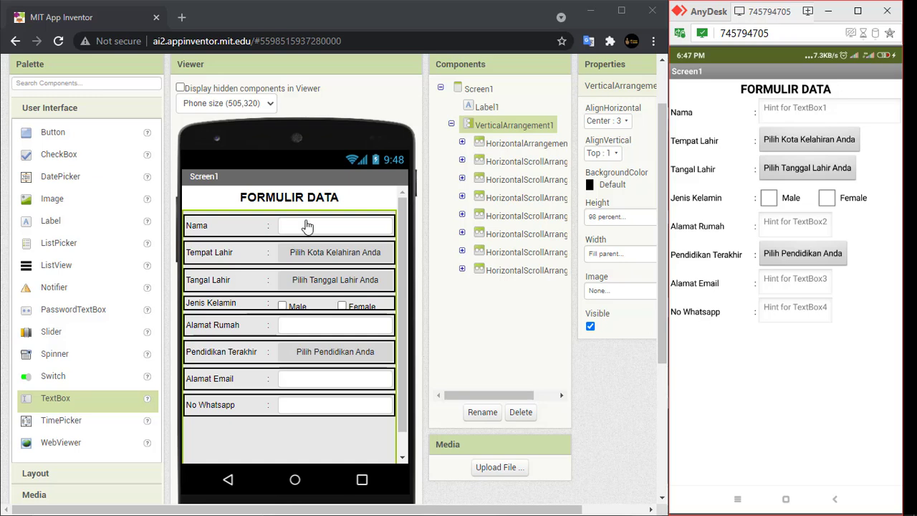
pyautogui.click(480, 132)
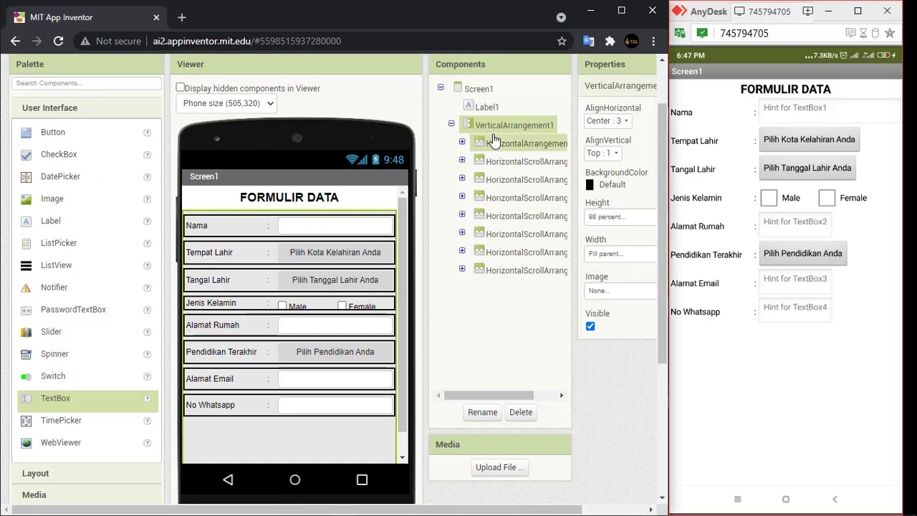
pyautogui.click(613, 254)
pyautogui.click(607, 218)
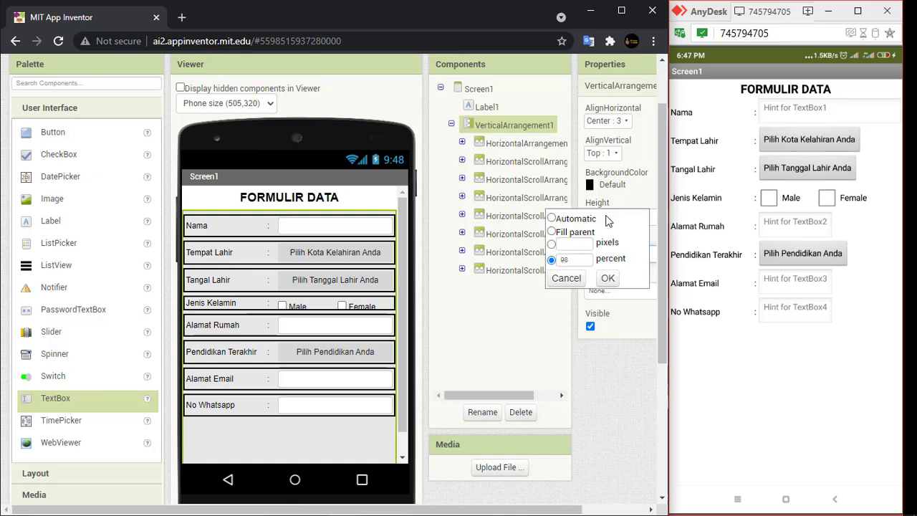
pyautogui.click(608, 278)
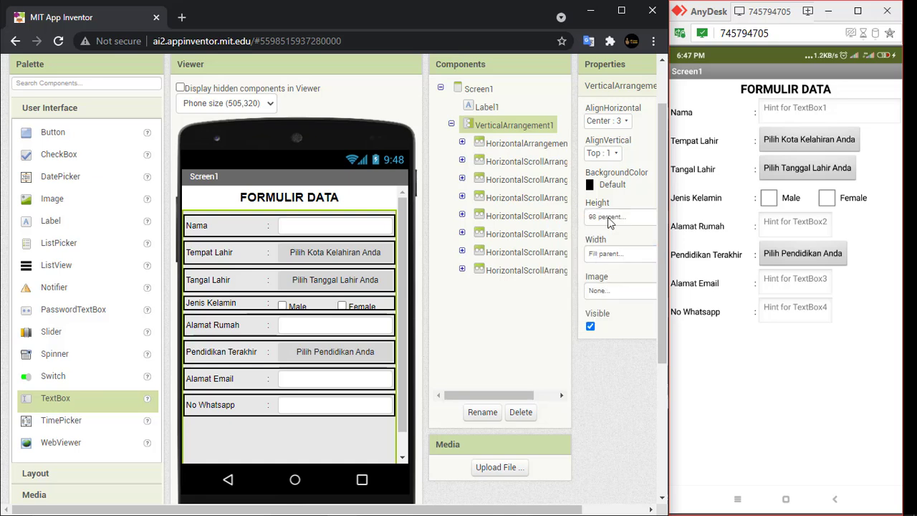
pyautogui.click(609, 225)
pyautogui.click(553, 218)
pyautogui.click(608, 278)
# Step: Set the width of VerticalArrangement1 to 98 percent
pyautogui.click(619, 256)
pyautogui.click(587, 295)
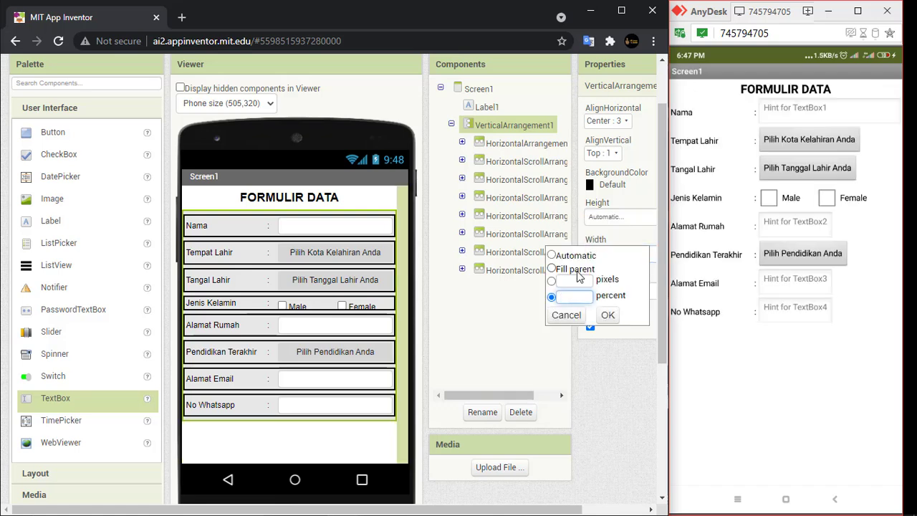
pyautogui.write('98')
pyautogui.click(607, 315)
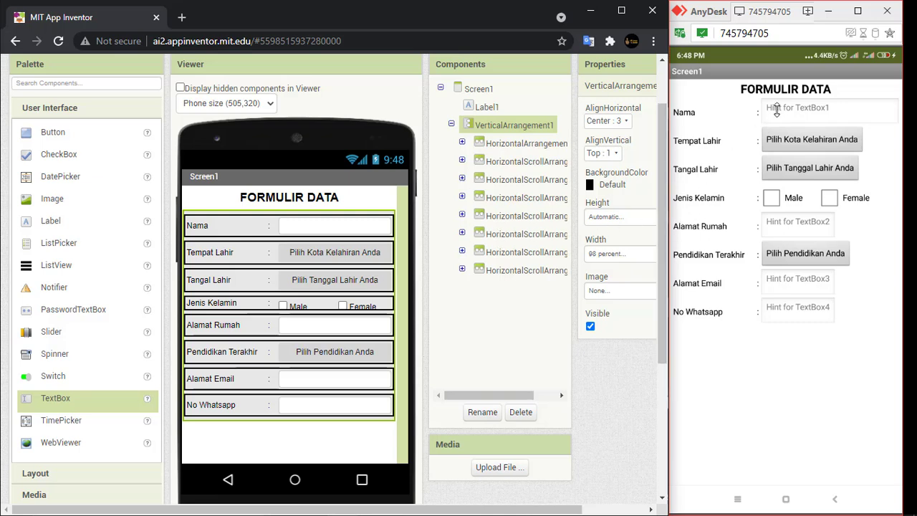
# Step: Add a HorizontalArrangement between the "FORMULIR DATA" title and the form rows, and place a Label between the title and that arrangement
pyautogui.click(838, 91)
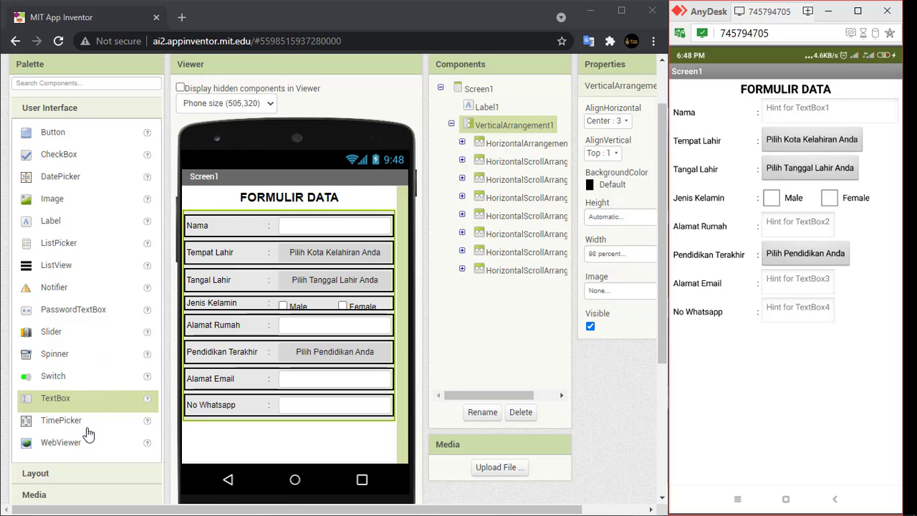
pyautogui.click(57, 465)
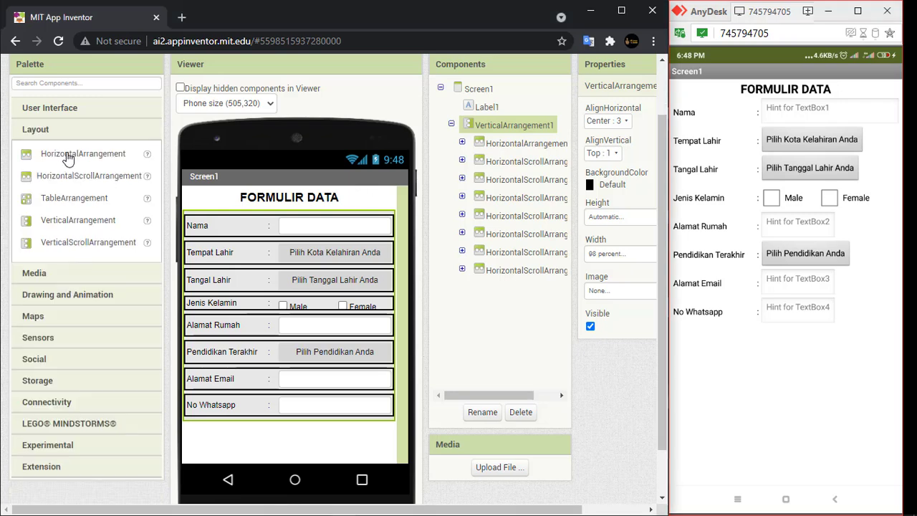
pyautogui.moveTo(67, 153); pyautogui.dragTo(380, 208)
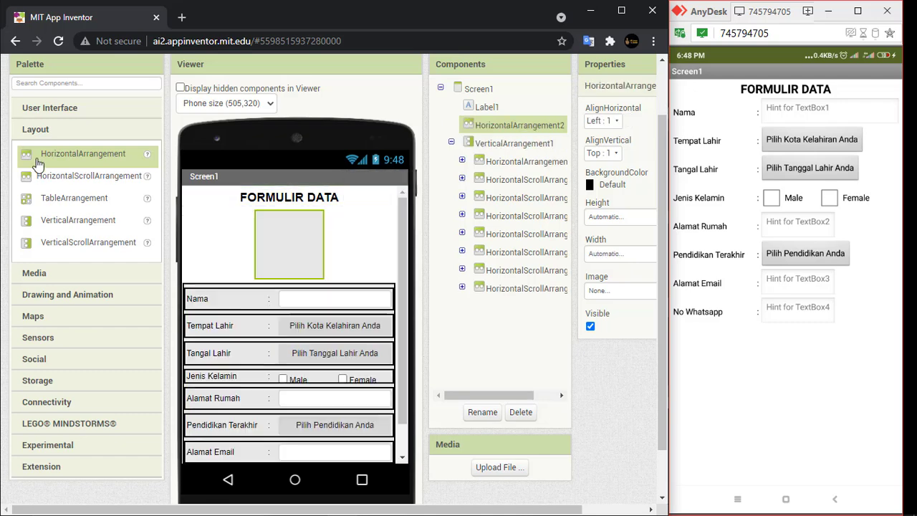
pyautogui.click(58, 109)
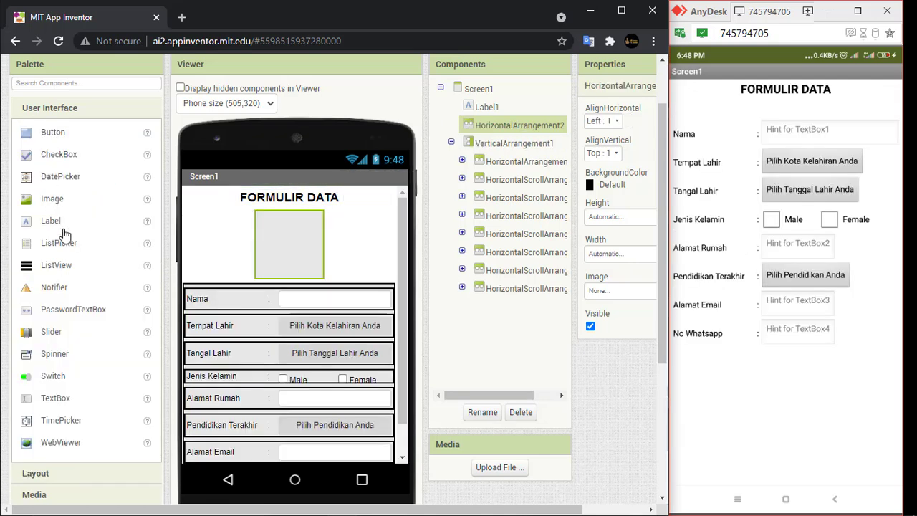
pyautogui.moveTo(54, 221); pyautogui.dragTo(320, 216)
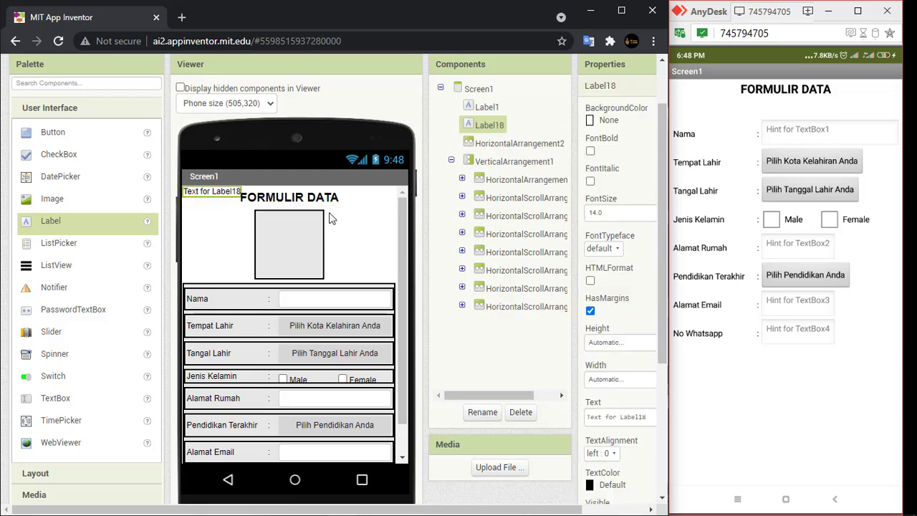
# Step: Clear the text of the new label below the "FORMULIR DATA" title so it is blank
pyautogui.click(634, 417)
pyautogui.press('BackSpace')
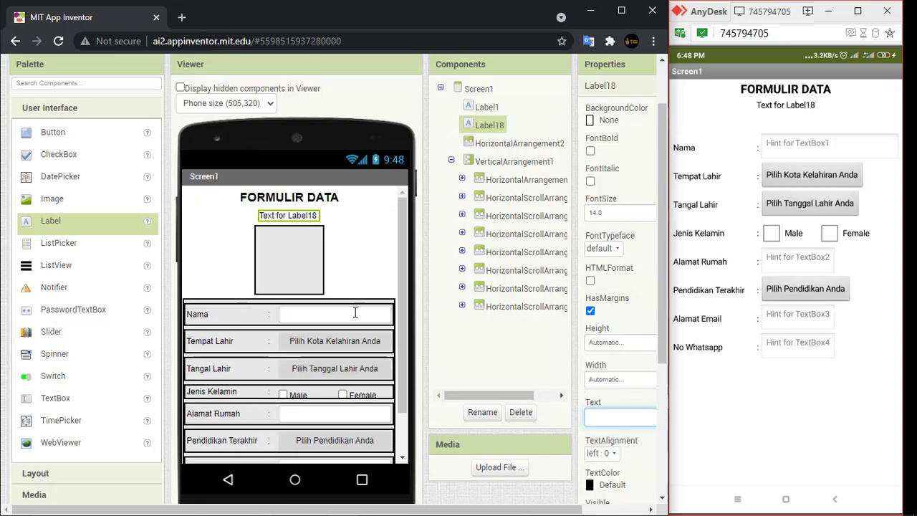
pyautogui.click(352, 247)
# Step: Delete the empty HorizontalArrangement2 between the blank label and the form rows
pyautogui.click(311, 237)
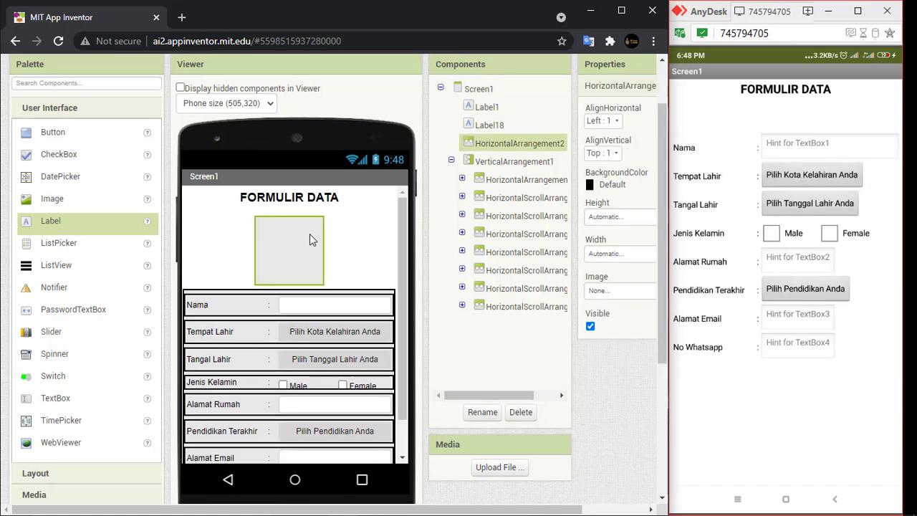
pyautogui.click(521, 412)
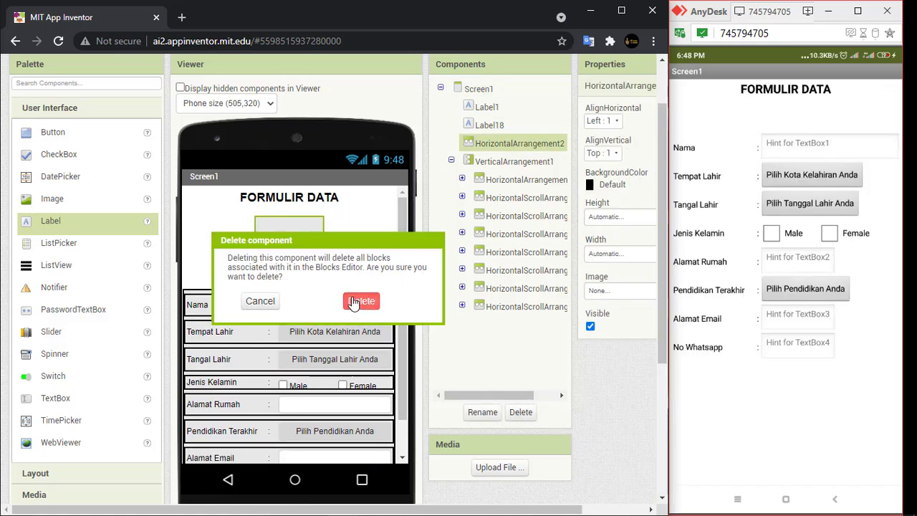
pyautogui.click(364, 359)
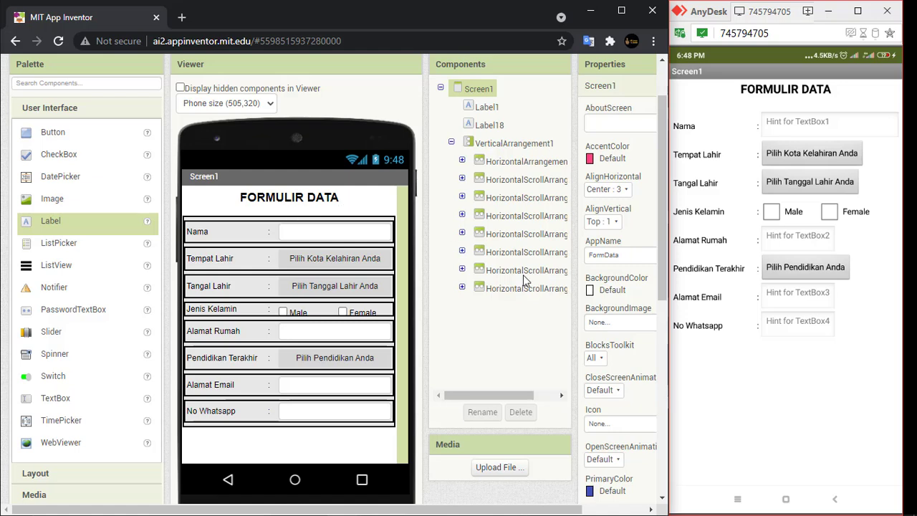
# Step: Set the font size of the blank label below the title, Label18, to 20
pyautogui.click(488, 109)
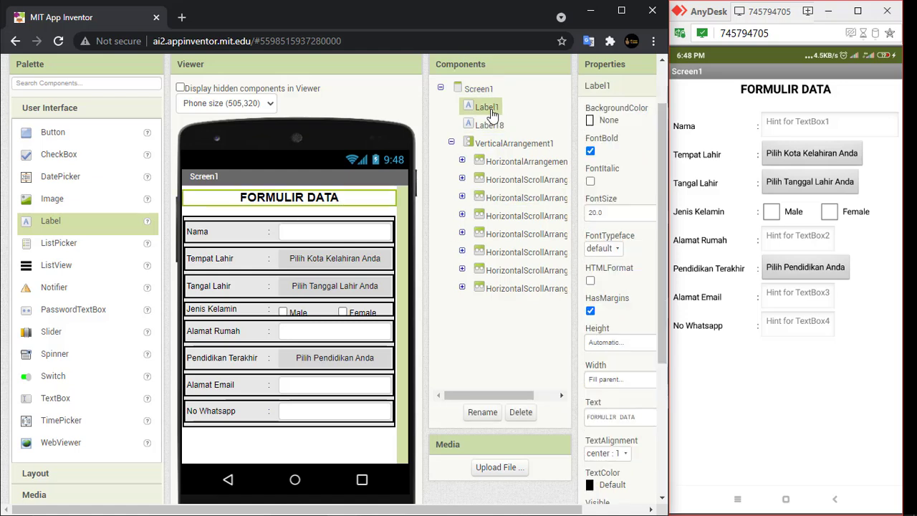
pyautogui.click(490, 124)
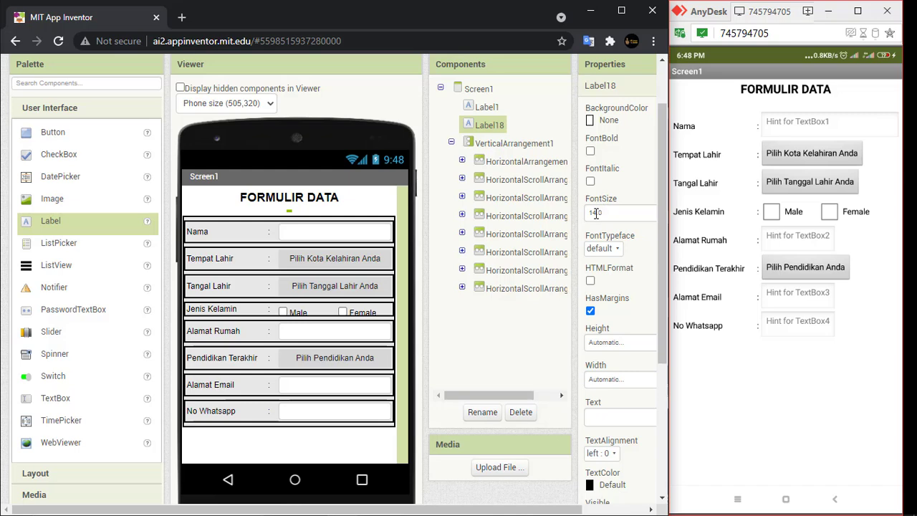
pyautogui.moveTo(597, 213); pyautogui.dragTo(591, 214)
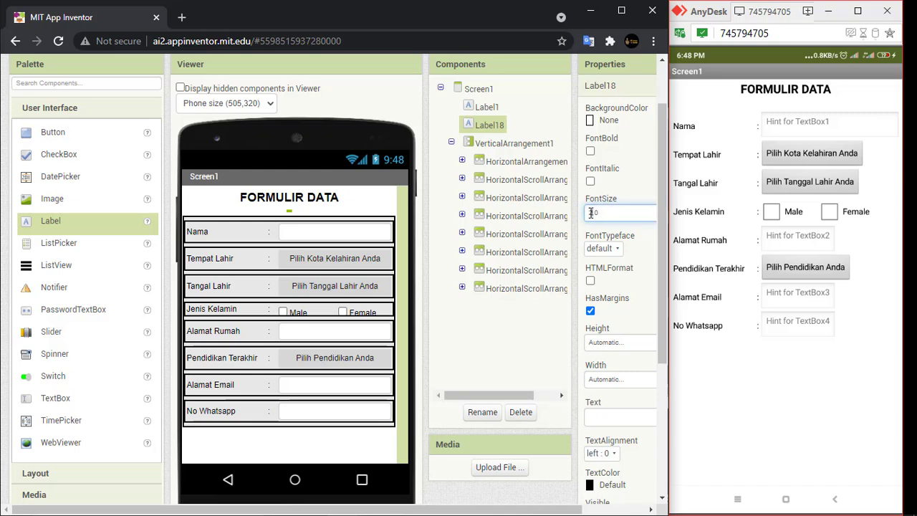
pyautogui.press('Return')
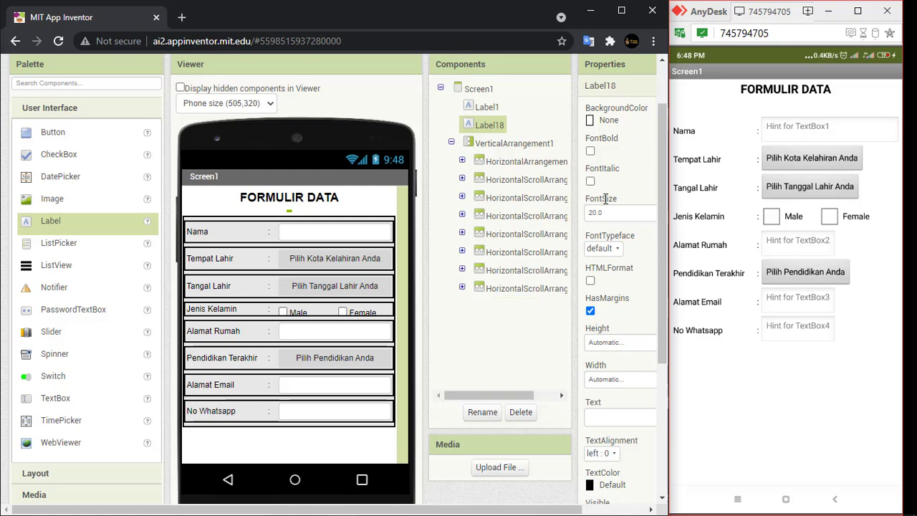
# Step: Set the height of the blank label between the title and the form rows to 30 percent
pyautogui.click(597, 212)
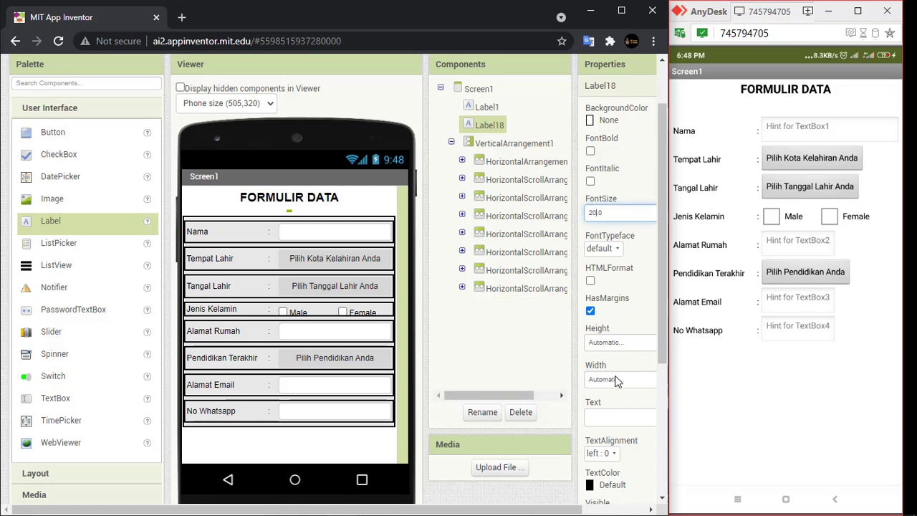
pyautogui.click(617, 381)
pyautogui.click(618, 342)
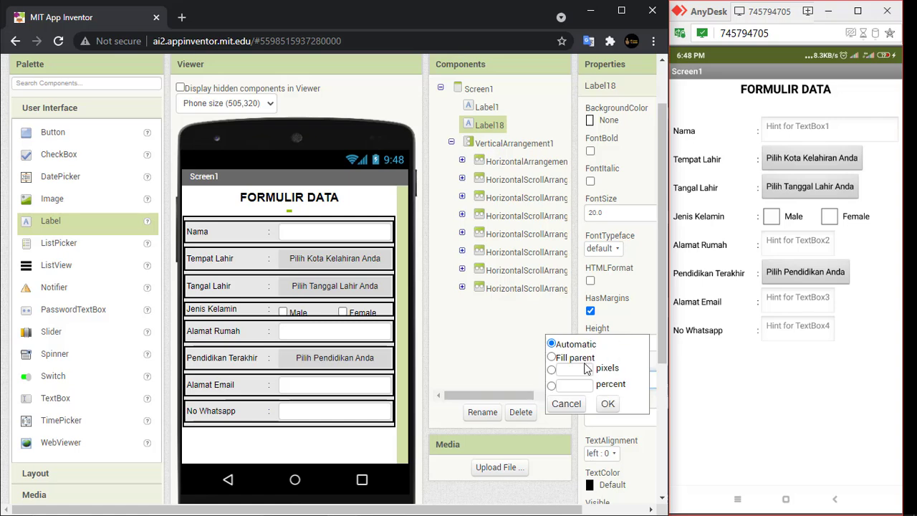
pyautogui.click(583, 385)
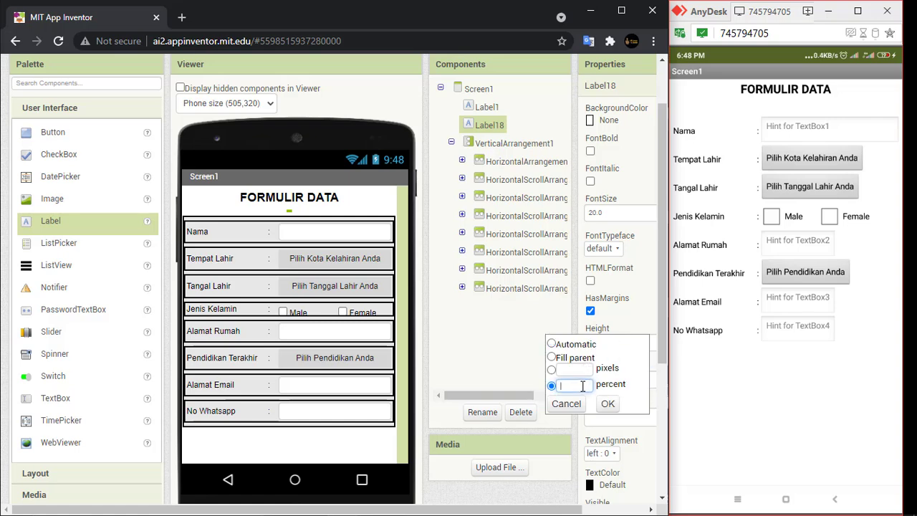
pyautogui.click(607, 403)
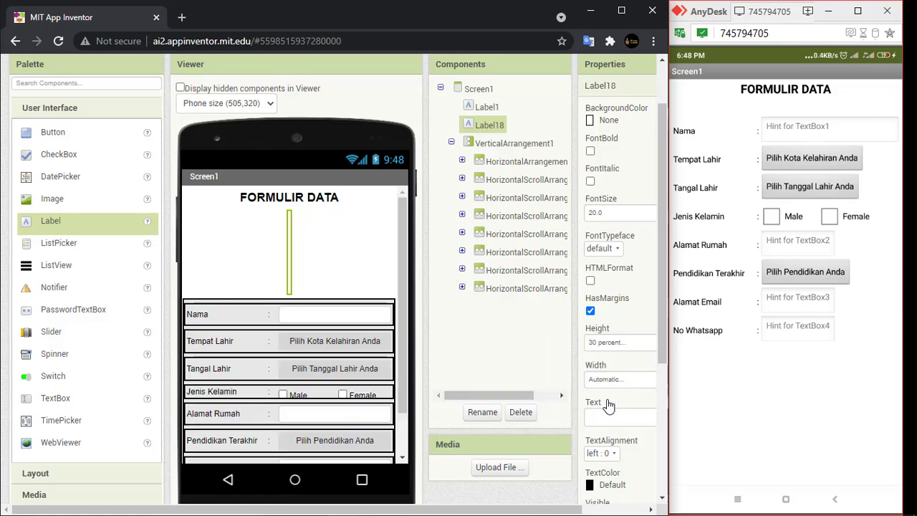
# Step: Open the height setting of the blank label below the title for editing
pyautogui.click(606, 344)
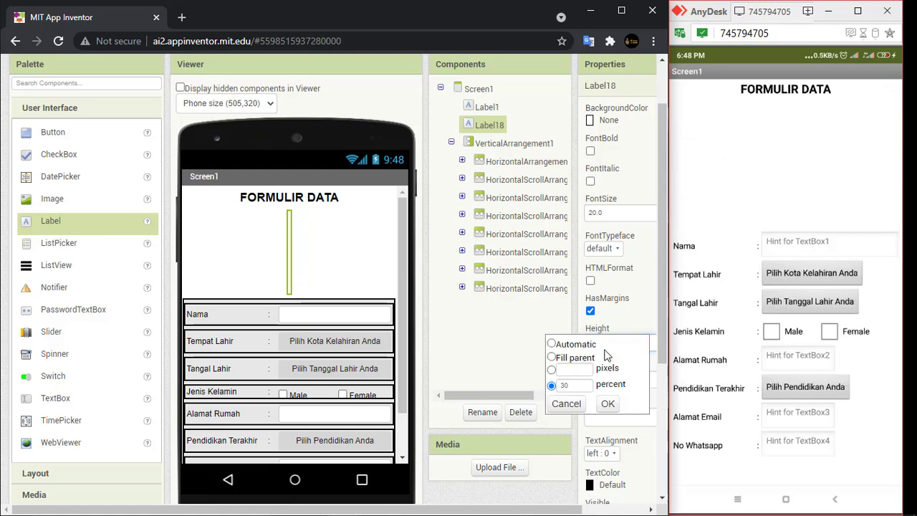
# Step: Set the height of the empty label below the FORMULIR DATA title to 5 percent
pyautogui.doubleClick(564, 386)
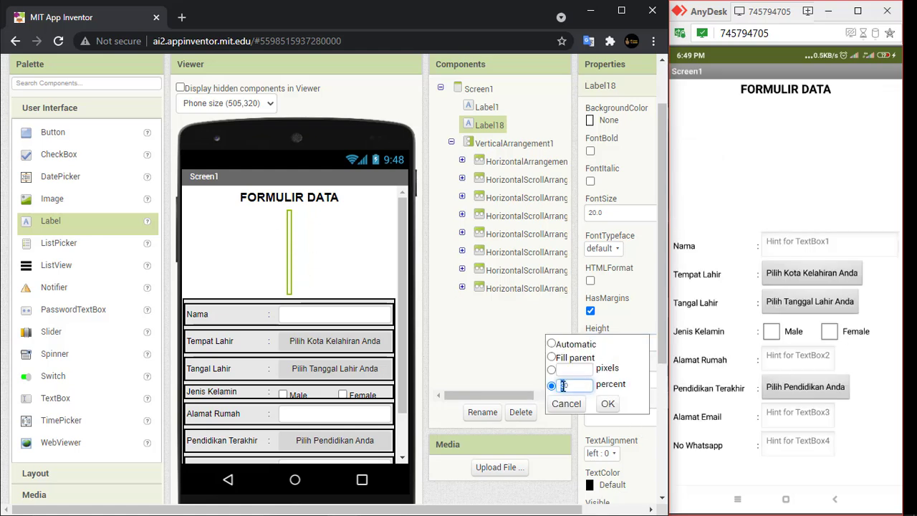
pyautogui.write('5')
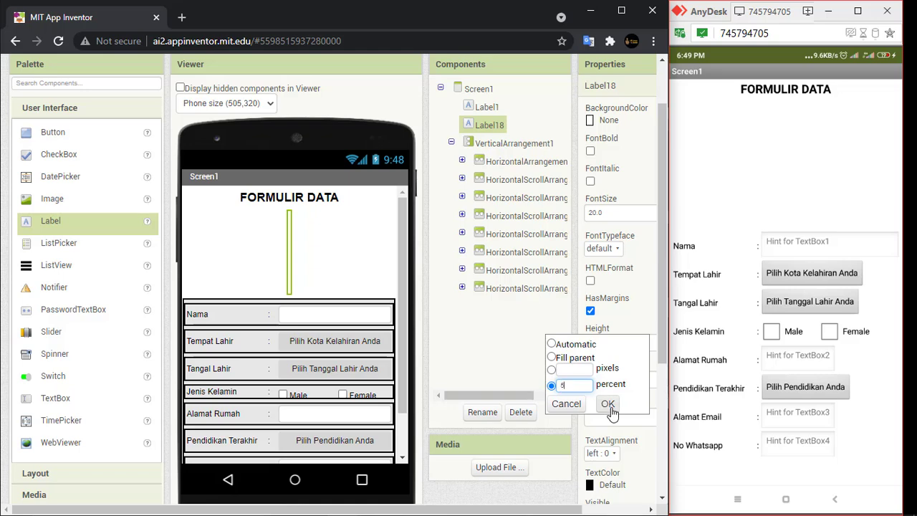
pyautogui.click(608, 403)
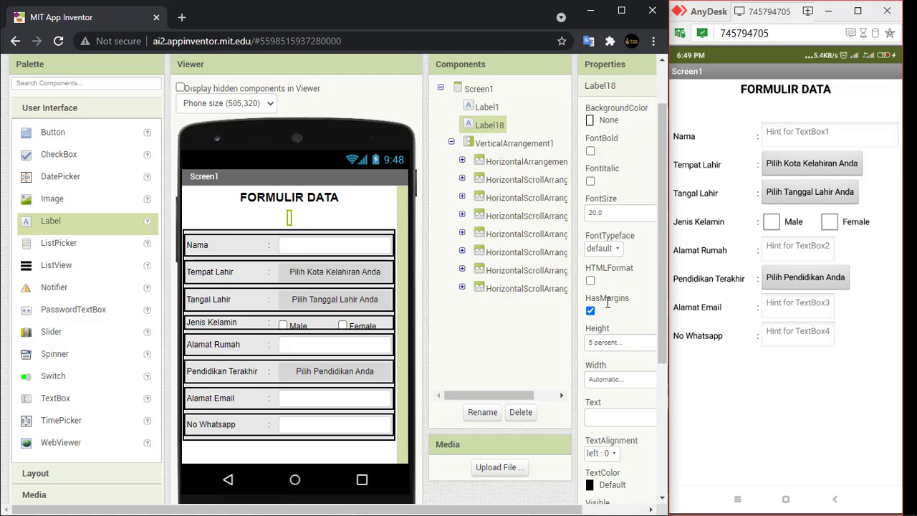
# Step: Set the height of the empty label below the FORMULIR DATA title to 3 percent
pyautogui.click(603, 343)
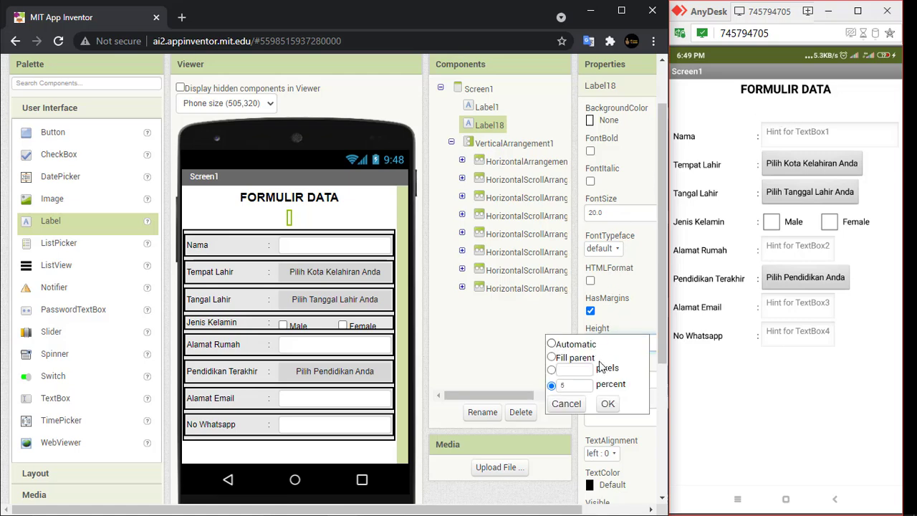
pyautogui.doubleClick(562, 386)
pyautogui.write('3')
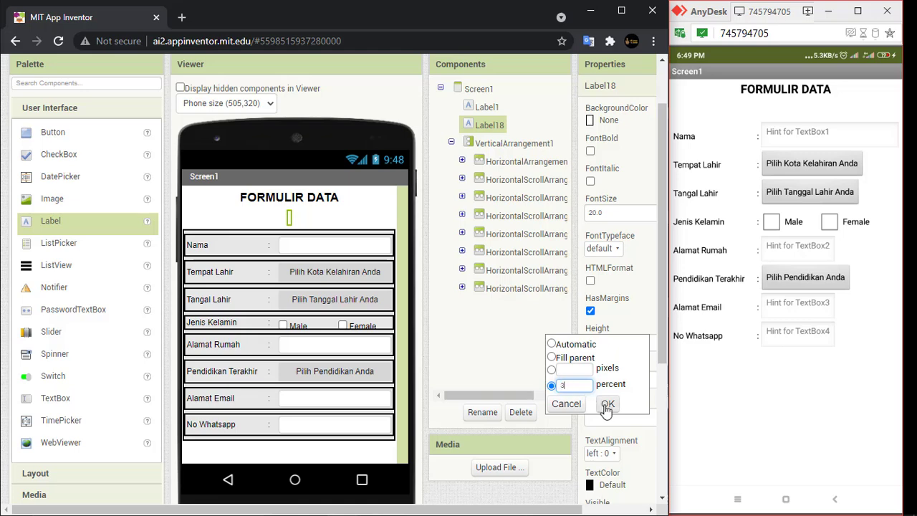
pyautogui.click(607, 403)
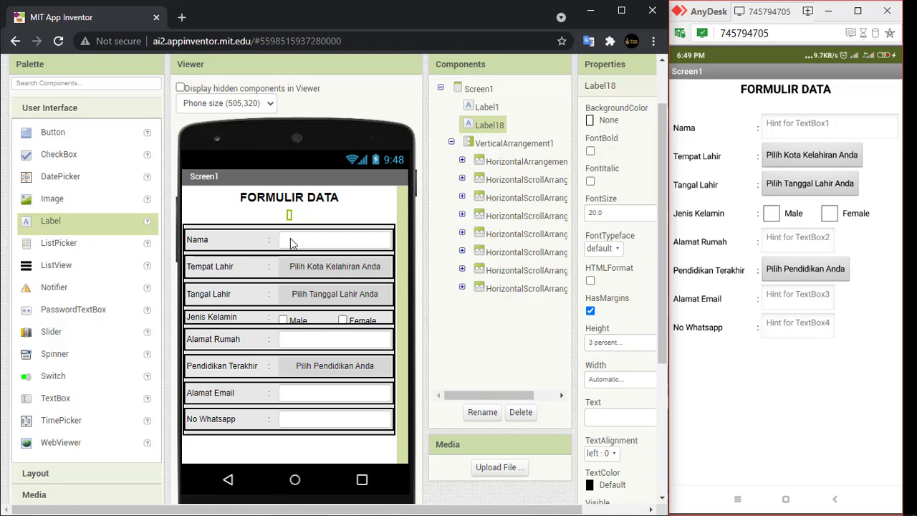
pyautogui.click(355, 198)
pyautogui.click(345, 216)
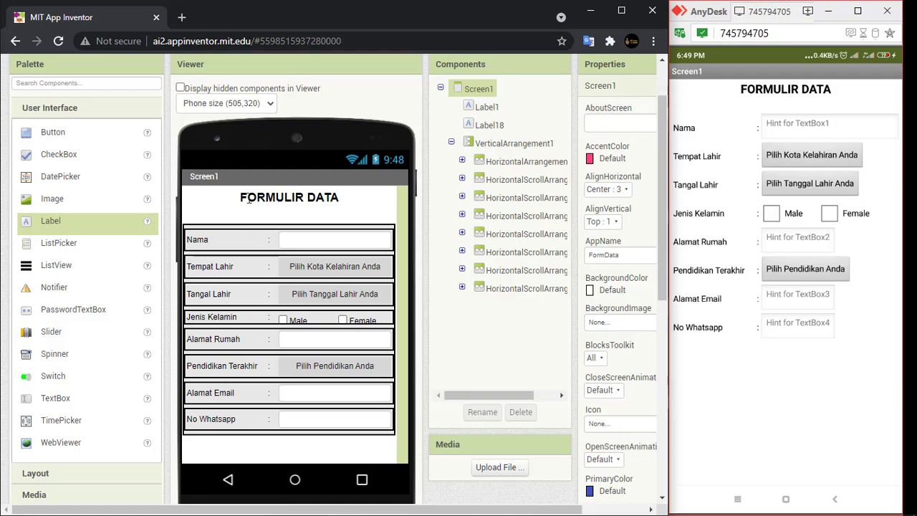
# Step: Add a new label above the FORMULIR DATA title and clear its text
pyautogui.click(222, 202)
pyautogui.moveTo(63, 224); pyautogui.dragTo(223, 189)
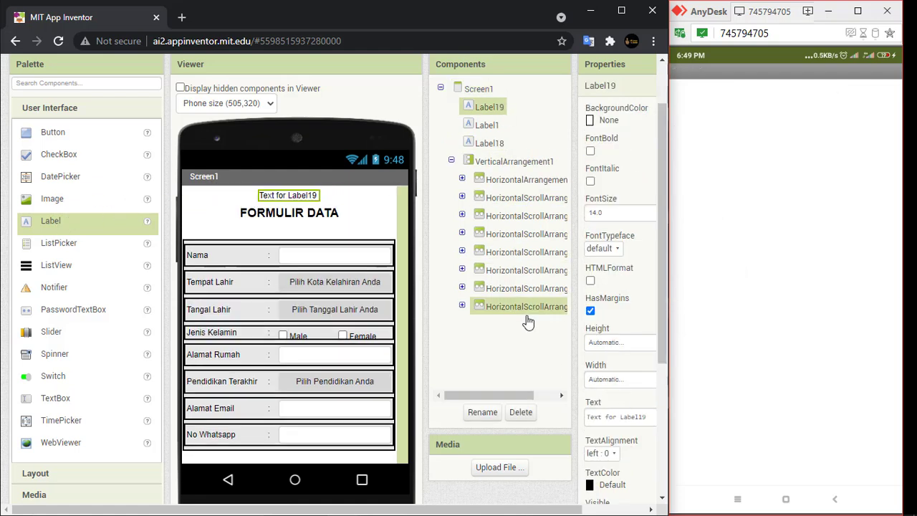
pyautogui.moveTo(652, 418); pyautogui.dragTo(538, 417)
pyautogui.press('BackSpace')
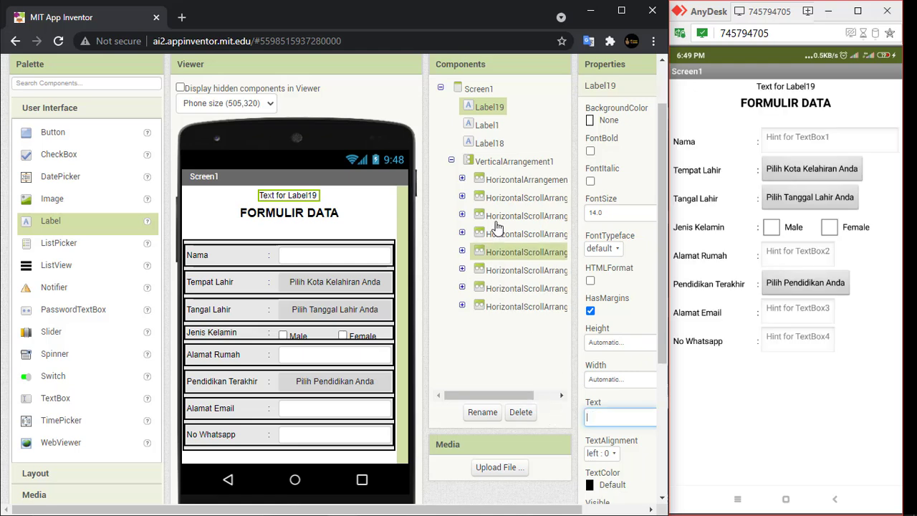
# Step: Set the height of the empty label above the title to 2 pixels
pyautogui.click(615, 341)
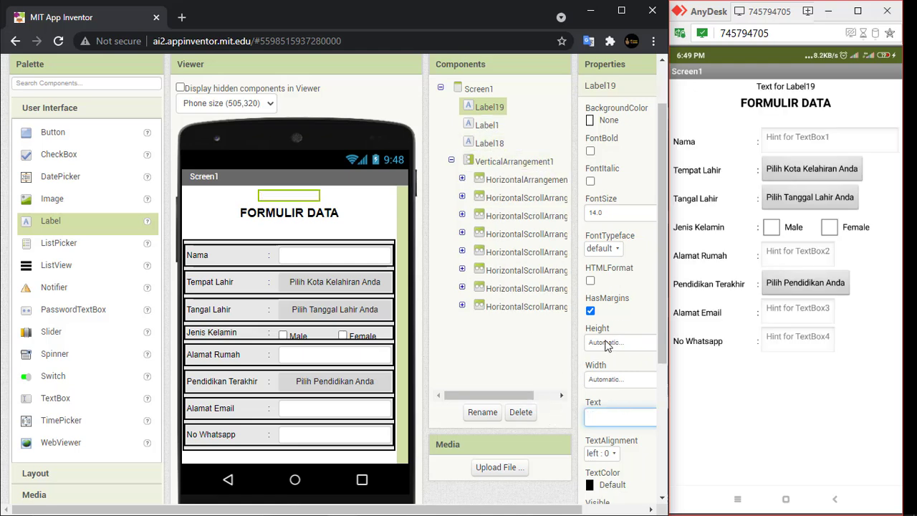
pyautogui.click(580, 369)
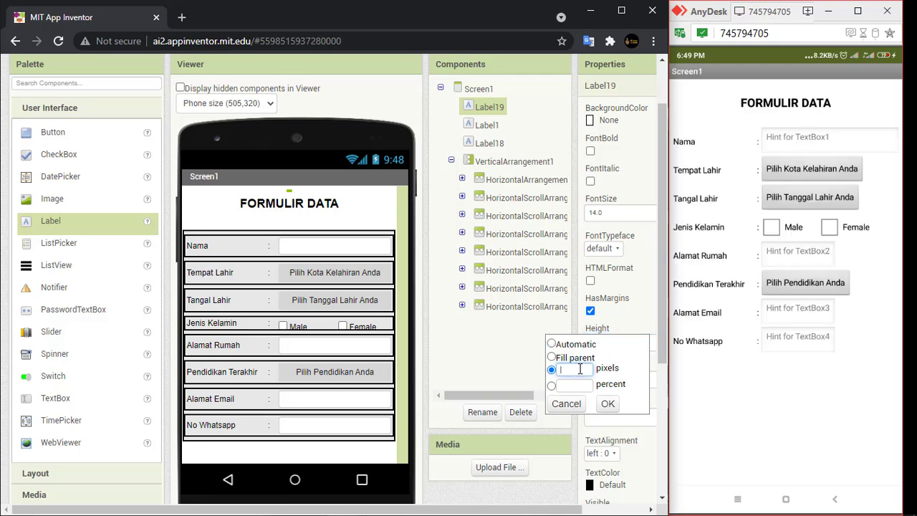
pyautogui.write('2')
pyautogui.click(608, 404)
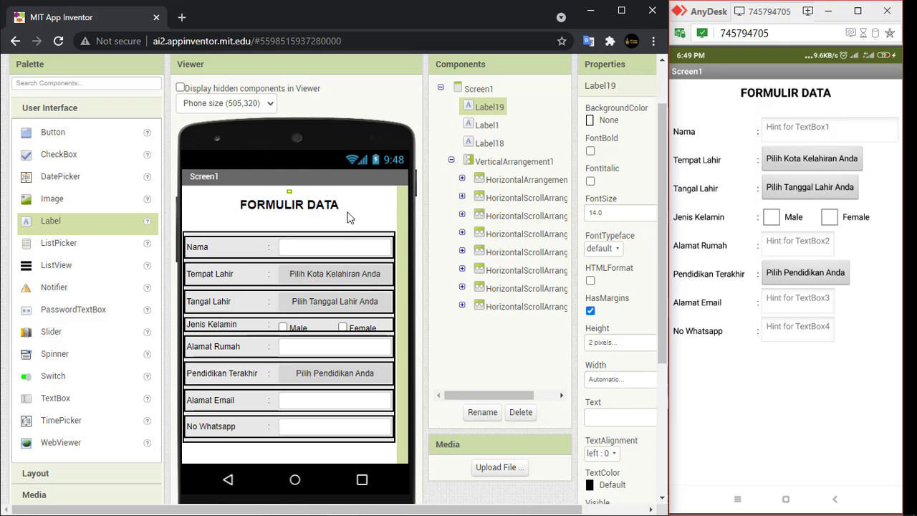
pyautogui.click(350, 183)
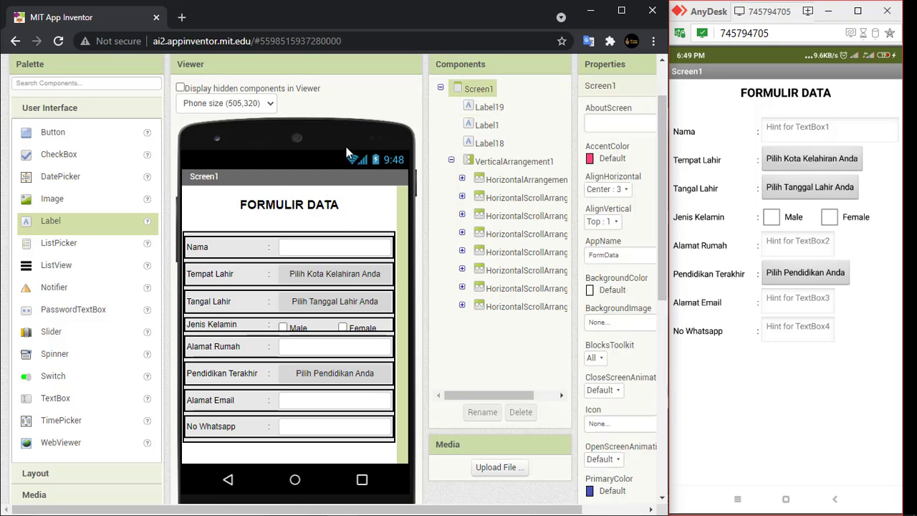
pyautogui.click(300, 217)
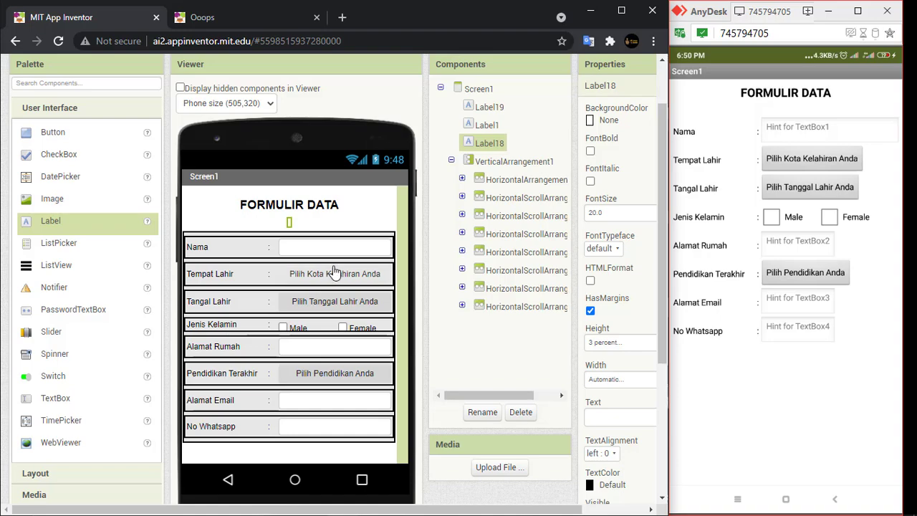
# Step: Add three buttons below the form fields, outside the vertical arrangement
pyautogui.scroll(-1, 333, 265)
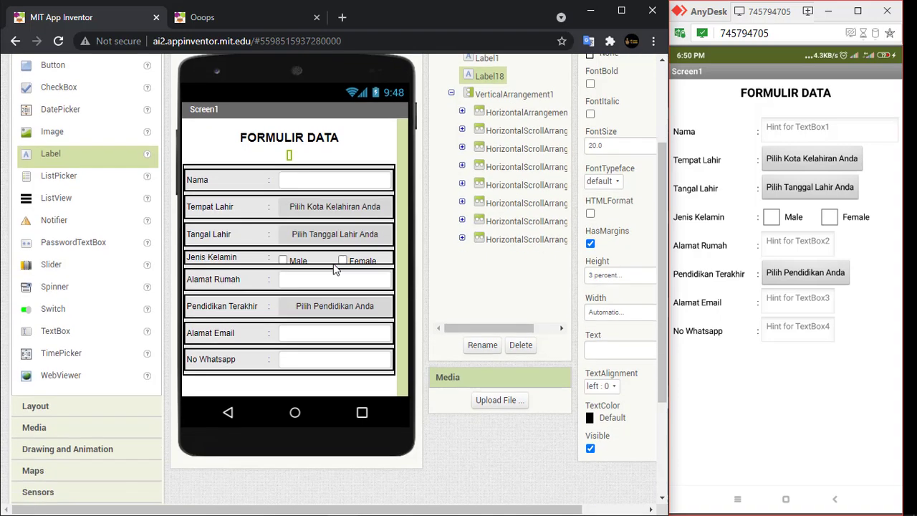
pyautogui.scroll(1, 336, 268)
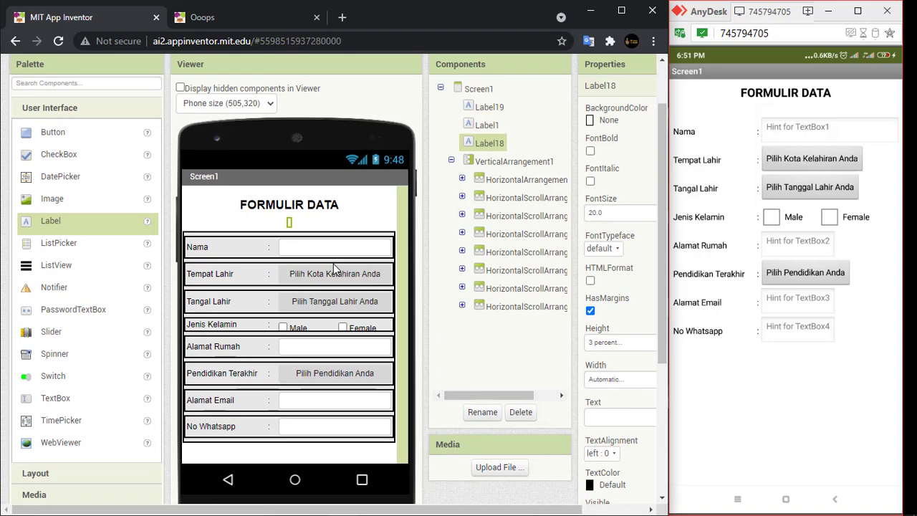
pyautogui.scroll(-1, 333, 264)
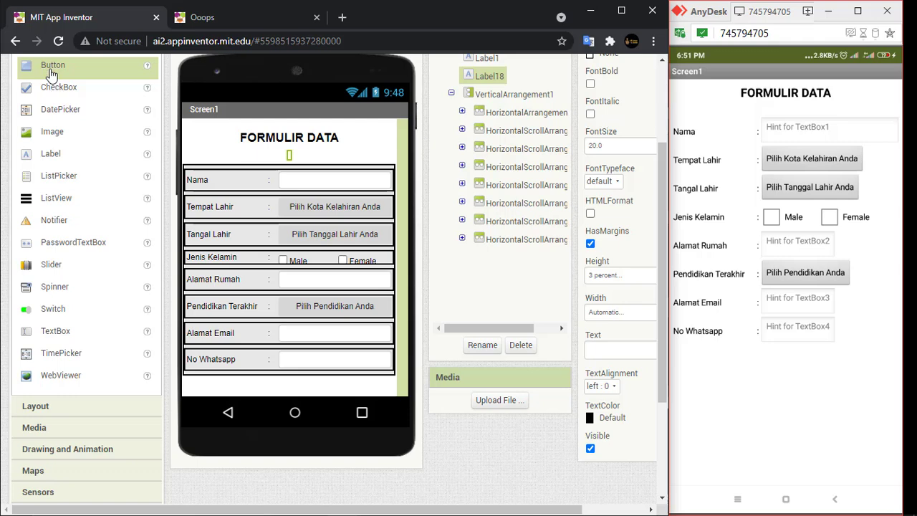
pyautogui.moveTo(51, 70); pyautogui.dragTo(218, 389)
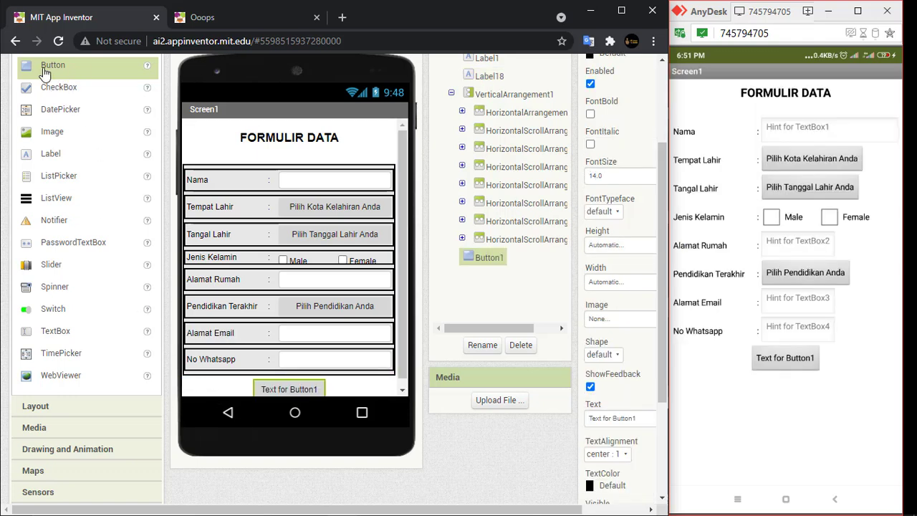
pyautogui.moveTo(44, 70); pyautogui.dragTo(345, 388)
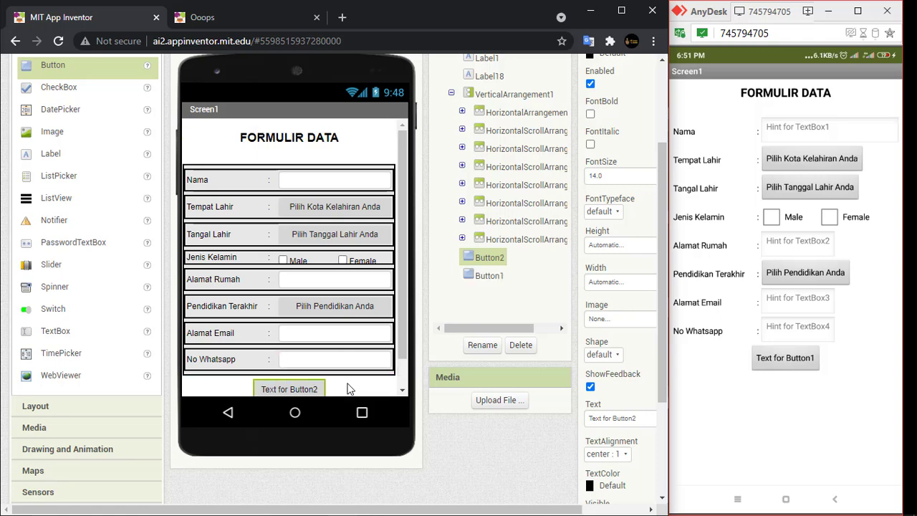
pyautogui.moveTo(53, 64); pyautogui.dragTo(355, 387)
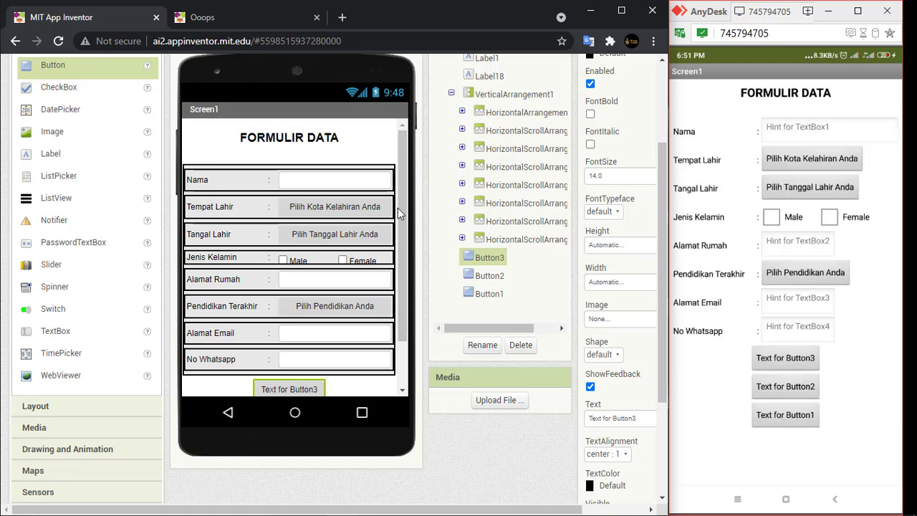
# Step: Set the text of Button1, the lowest of the three buttons, to Submit
pyautogui.scroll(-1, 398, 181)
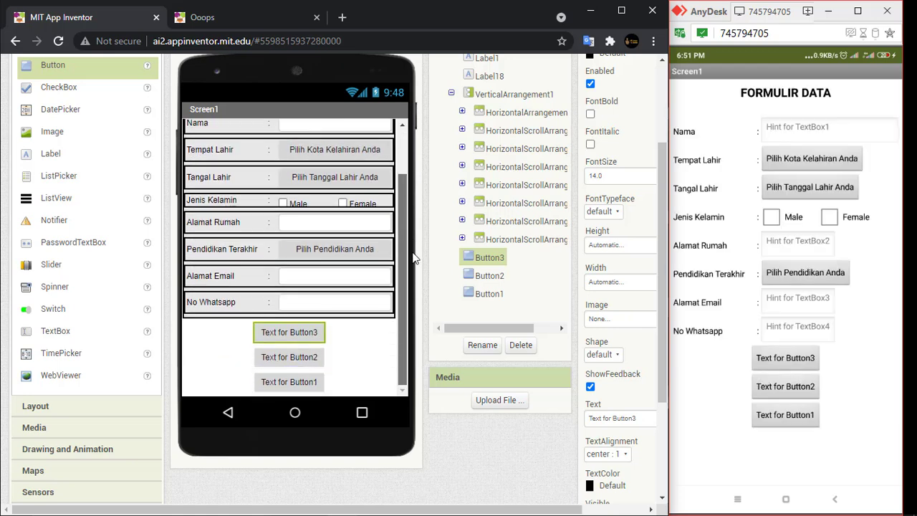
pyautogui.click(296, 381)
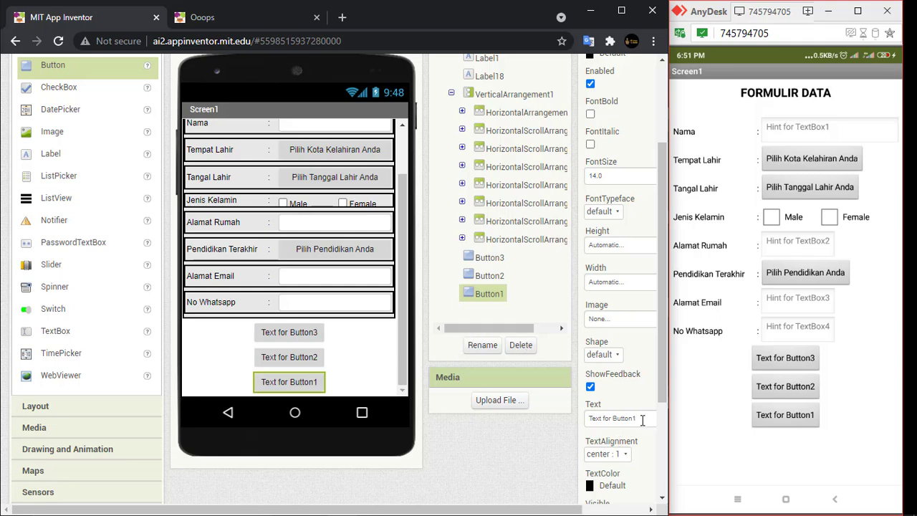
pyautogui.click(617, 422)
pyautogui.write('Submit')
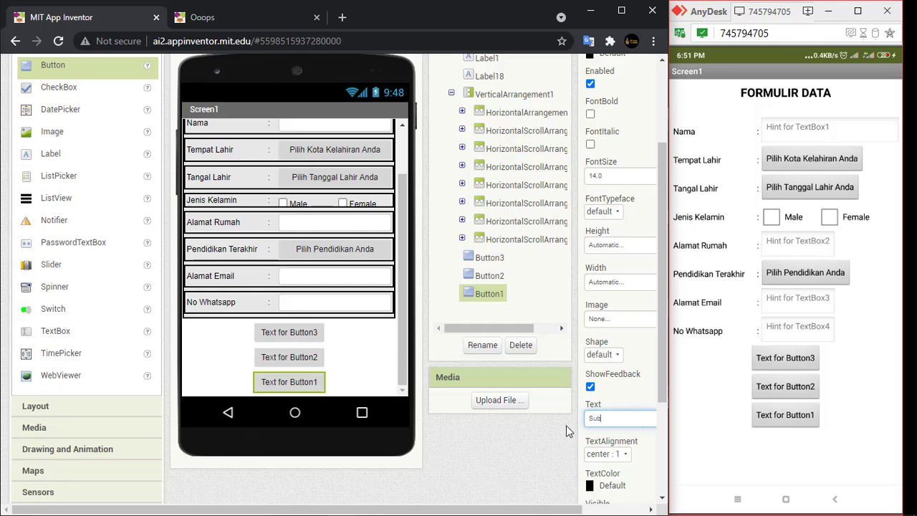
# Step: Set the text of Button2, the middle button, to Add New
pyautogui.click(296, 358)
pyautogui.click(643, 418)
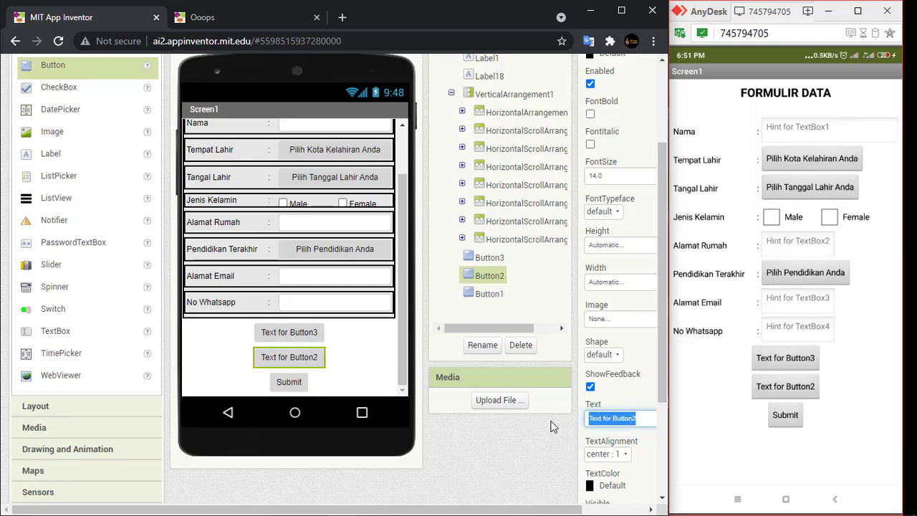
pyautogui.write('Add N')
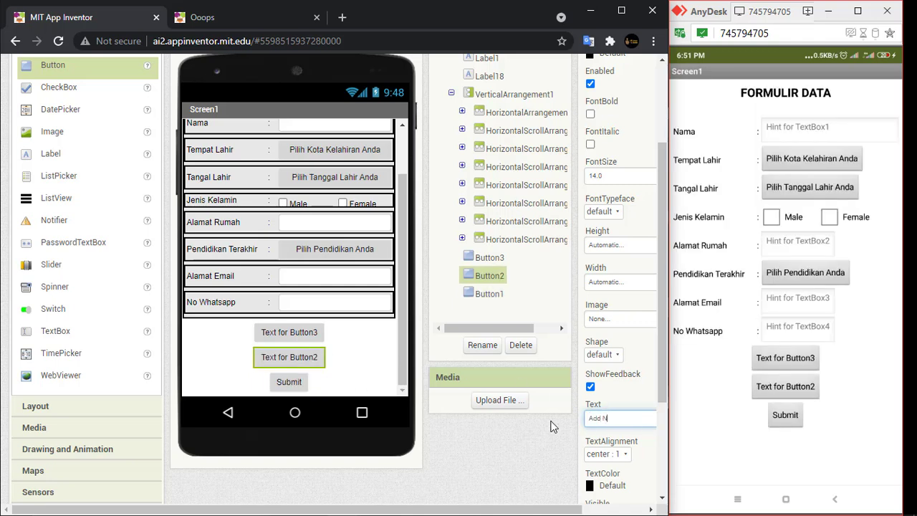
pyautogui.write('ew')
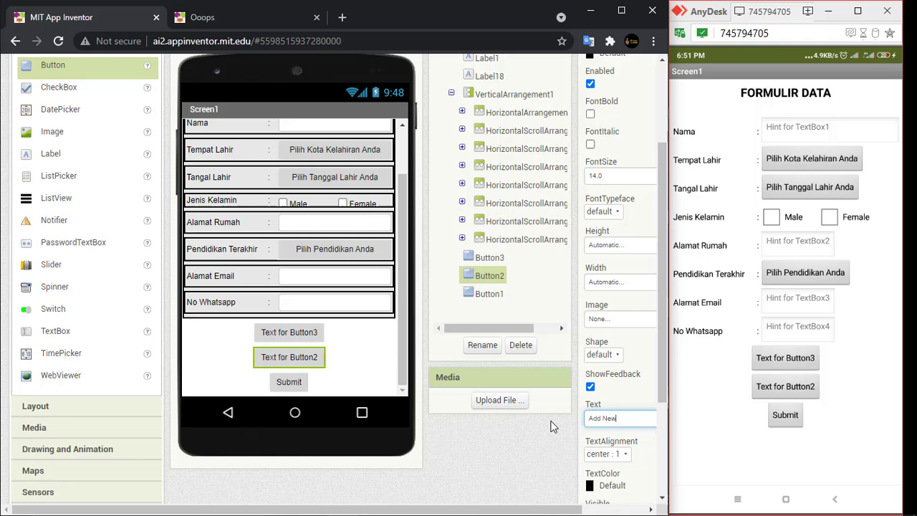
# Step: Set the text of Button3, the uppermost of the three buttons, to Clear Data
pyautogui.click(288, 332)
pyautogui.click(645, 418)
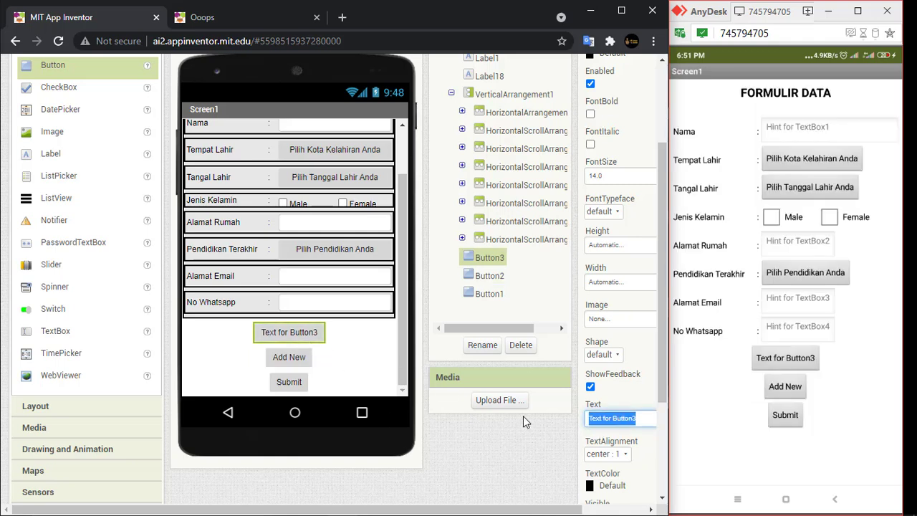
pyautogui.write('Clear')
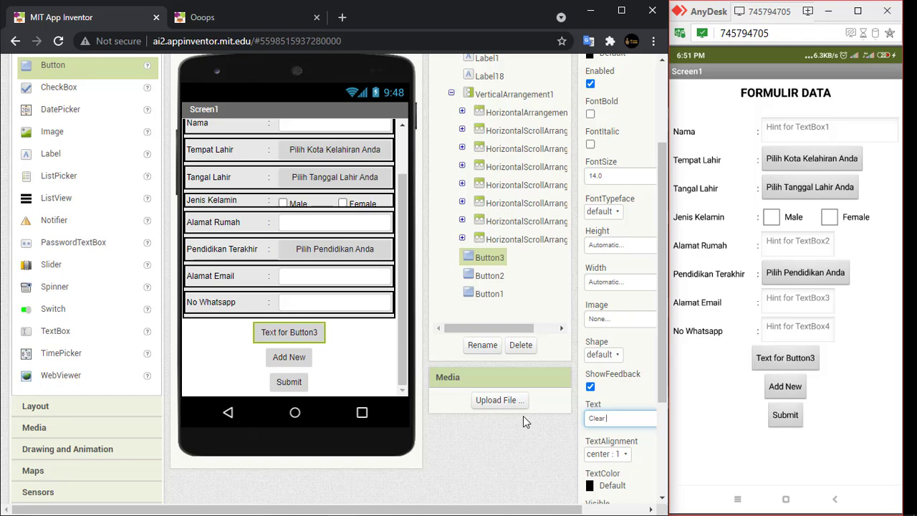
pyautogui.write(' Data')
pyautogui.click(386, 345)
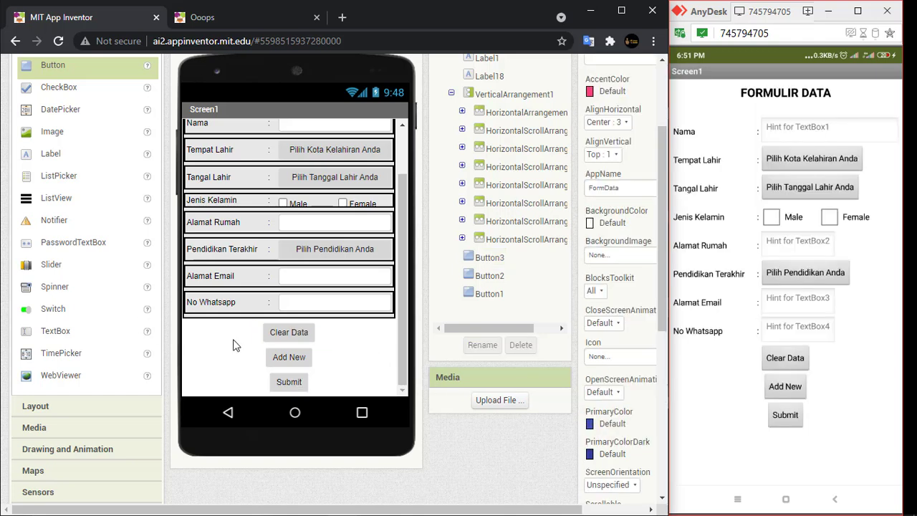
# Step: Add a HorizontalArrangement below the form and move the three buttons into it in the order Submit, Add New, Clear Data
pyautogui.click(68, 405)
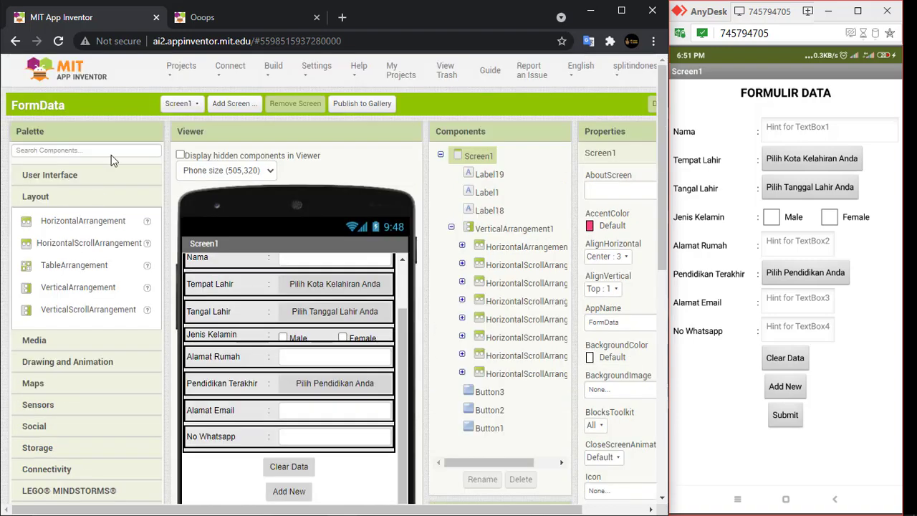
pyautogui.moveTo(51, 227); pyautogui.dragTo(290, 449)
pyautogui.scroll(-2, 286, 448)
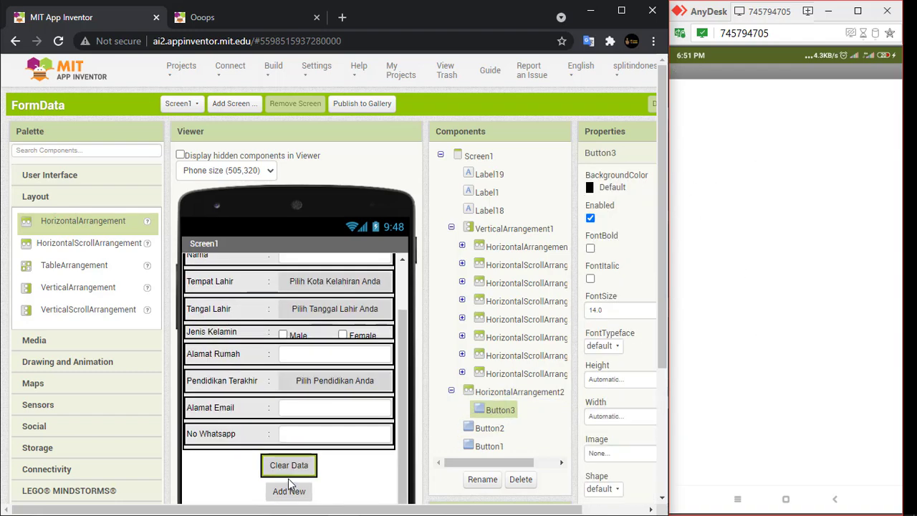
pyautogui.moveTo(289, 492); pyautogui.dragTo(242, 424)
pyautogui.scroll(-2, 280, 466)
# Step: Set the width of the horizontal arrangement holding the three buttons to Fill parent
pyautogui.click(493, 326)
pyautogui.click(621, 254)
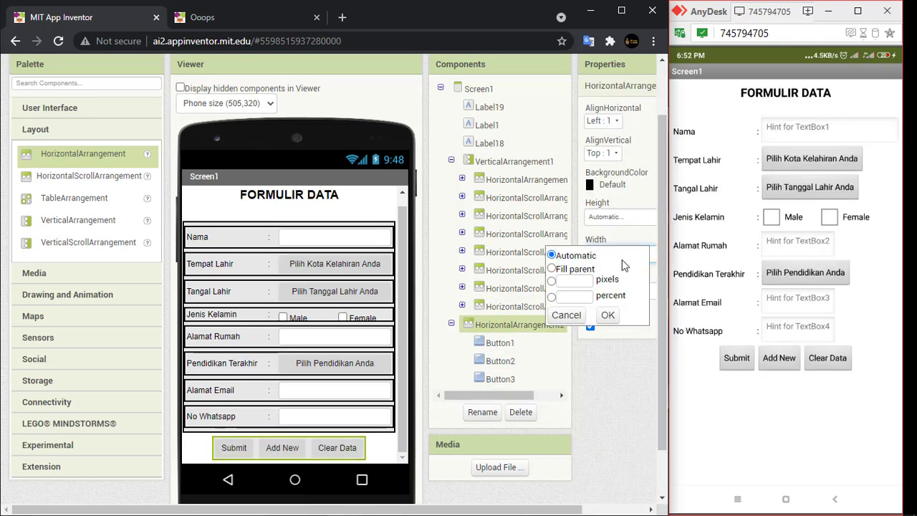
pyautogui.click(579, 270)
pyautogui.click(608, 315)
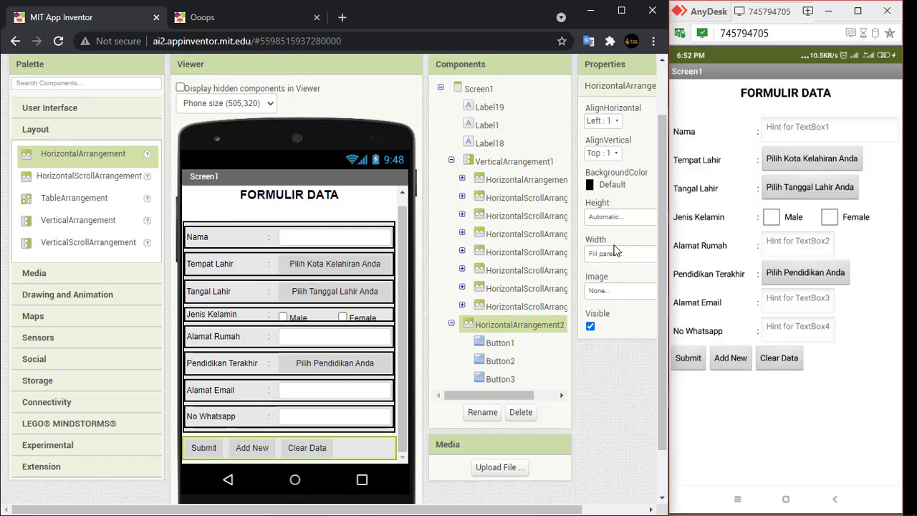
# Step: Set the width of the horizontal arrangement holding the three buttons to 98 percent
pyautogui.click(620, 256)
pyautogui.click(583, 298)
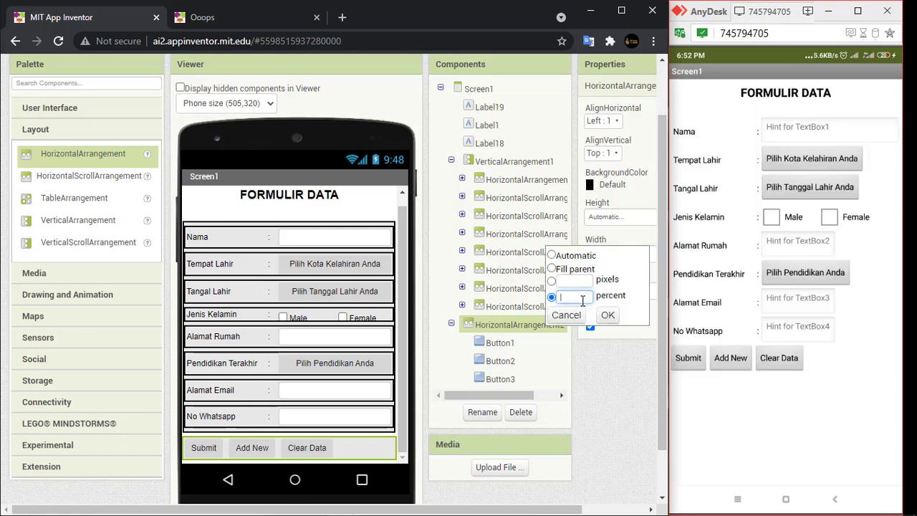
pyautogui.write('98')
pyautogui.click(606, 314)
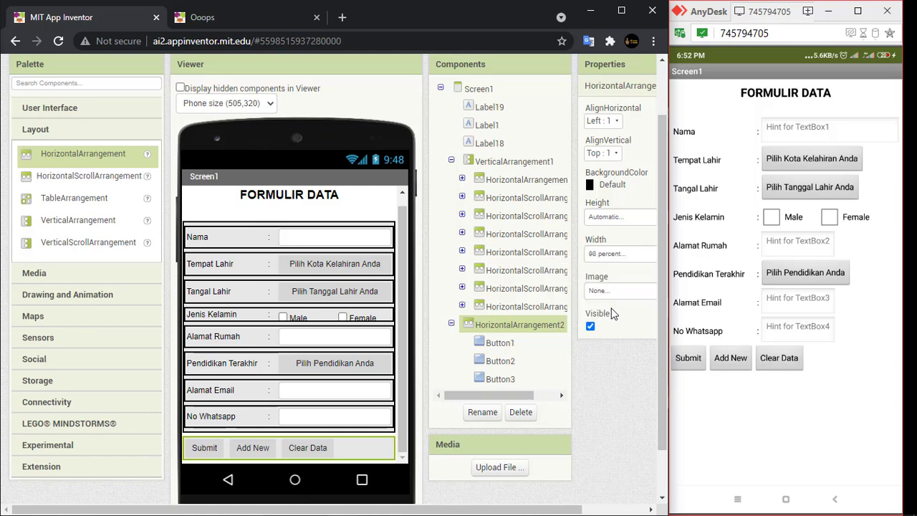
# Step: Set the horizontal alignment of the arrangement holding the three buttons to Center
pyautogui.click(619, 220)
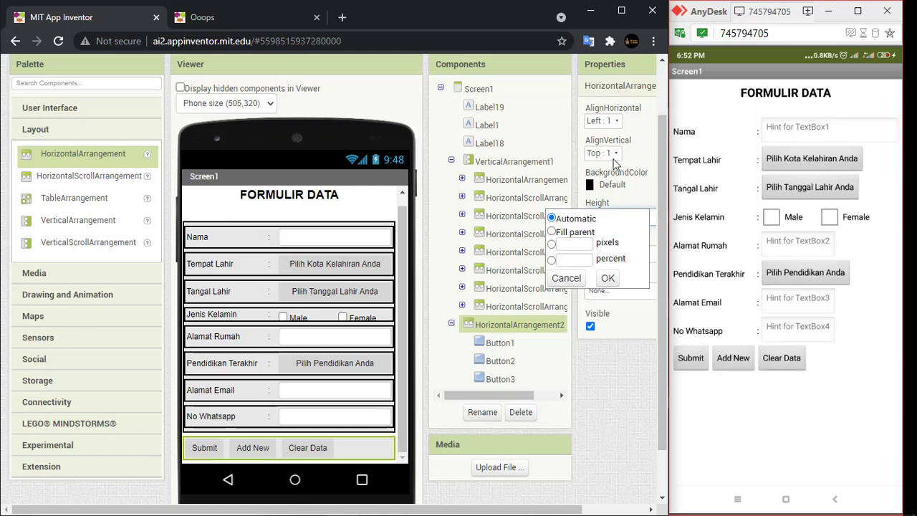
pyautogui.click(612, 129)
pyautogui.click(609, 122)
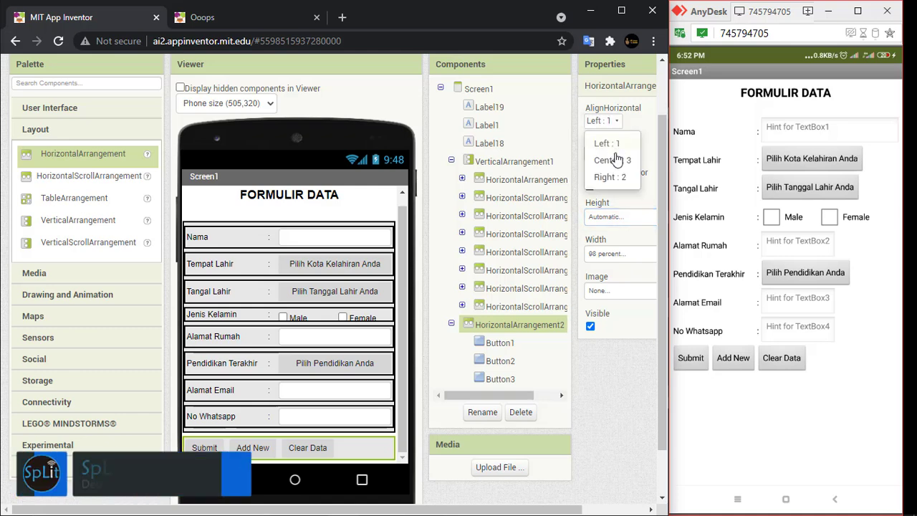
pyautogui.click(608, 159)
pyautogui.click(605, 153)
pyautogui.click(609, 362)
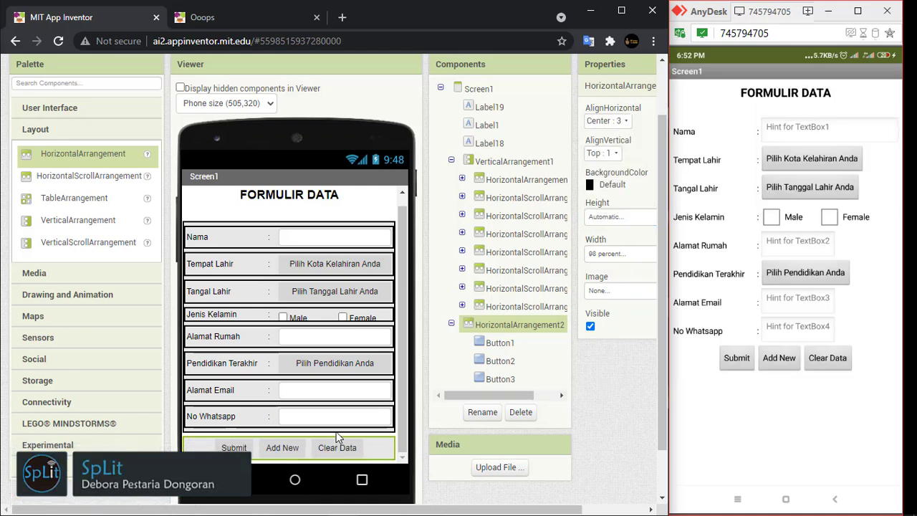
# Step: Add one label between the Submit and Add New buttons and another between Add New and Clear Data
pyautogui.click(43, 109)
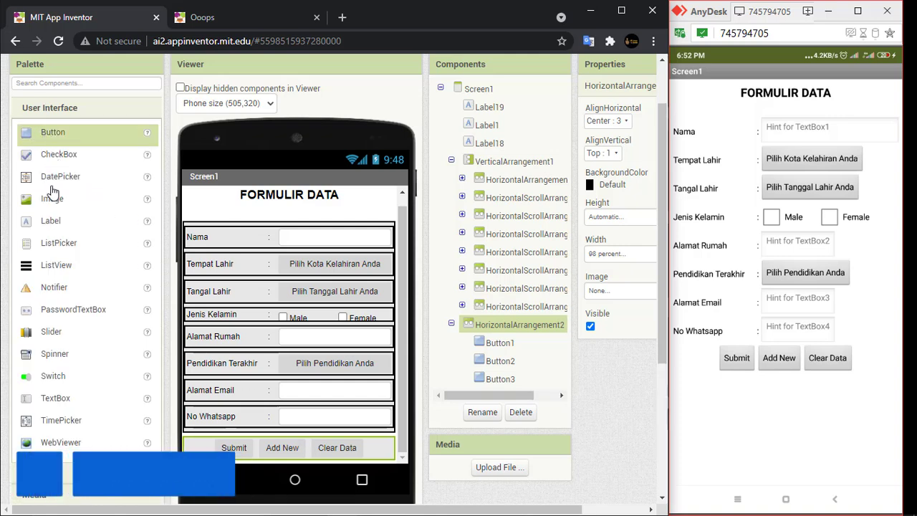
pyautogui.moveTo(50, 221); pyautogui.dragTo(233, 446)
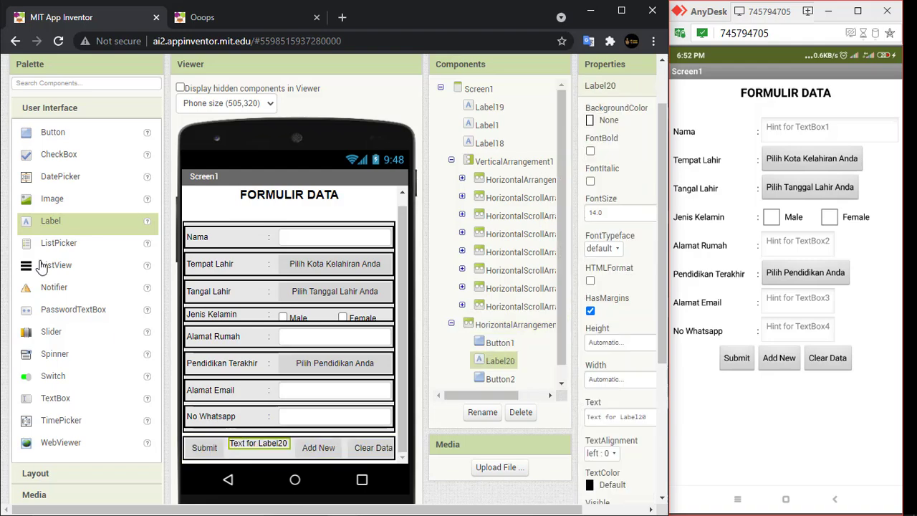
pyautogui.moveTo(35, 221); pyautogui.dragTo(296, 450)
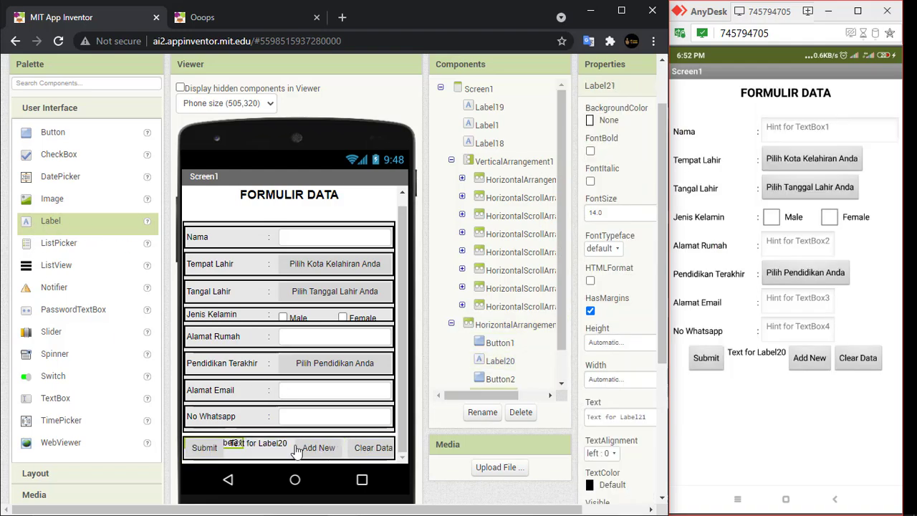
# Step: Set the vertical alignment of the button row's horizontal arrangement to Center
pyautogui.click(274, 458)
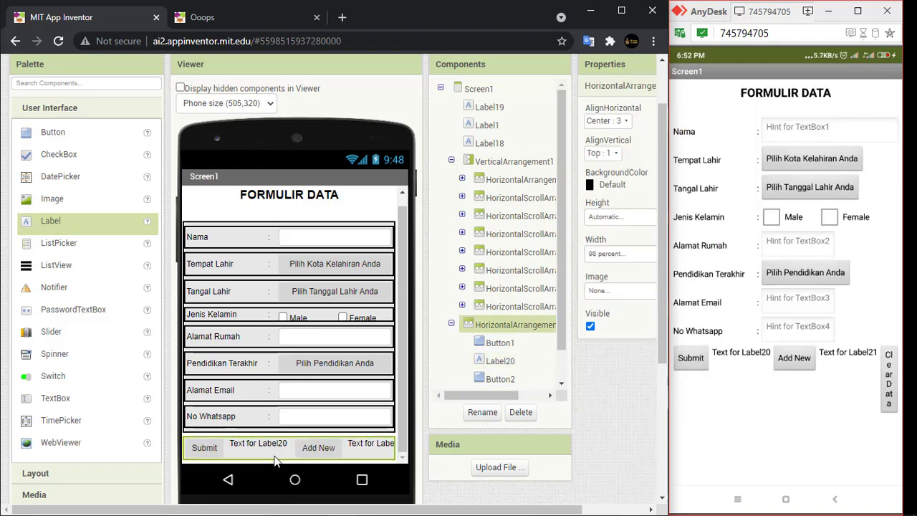
pyautogui.click(601, 153)
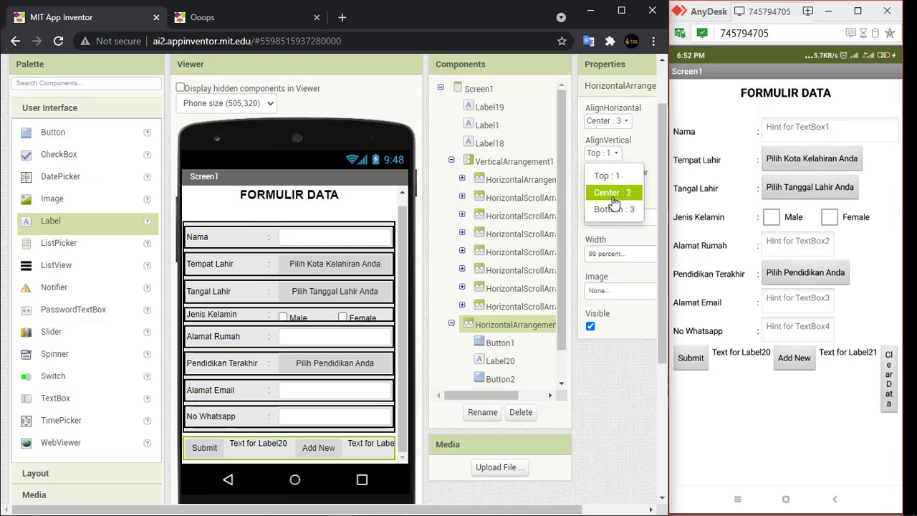
pyautogui.click(612, 194)
# Step: Clear the text of both labels between the buttons so they serve as blank spacers
pyautogui.click(268, 444)
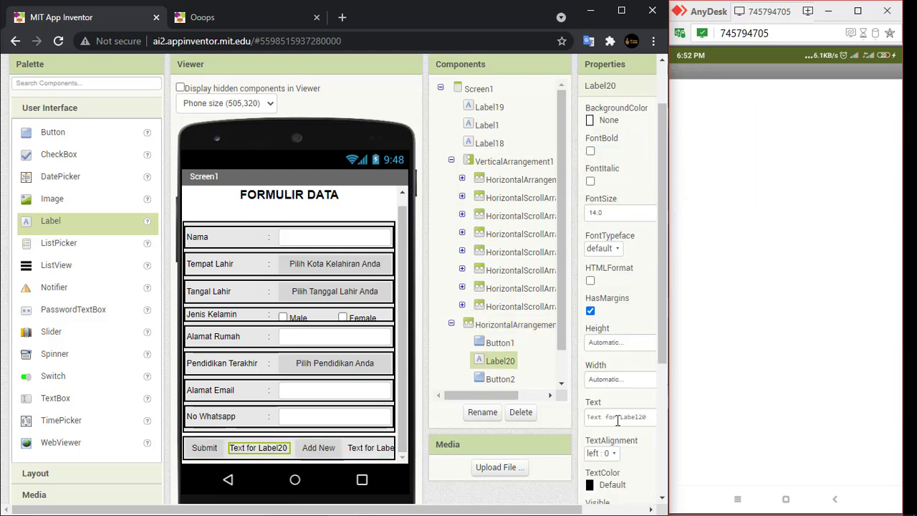
pyautogui.click(618, 420)
pyautogui.hotkey('ctrl', 'a')
pyautogui.press('BackSpace')
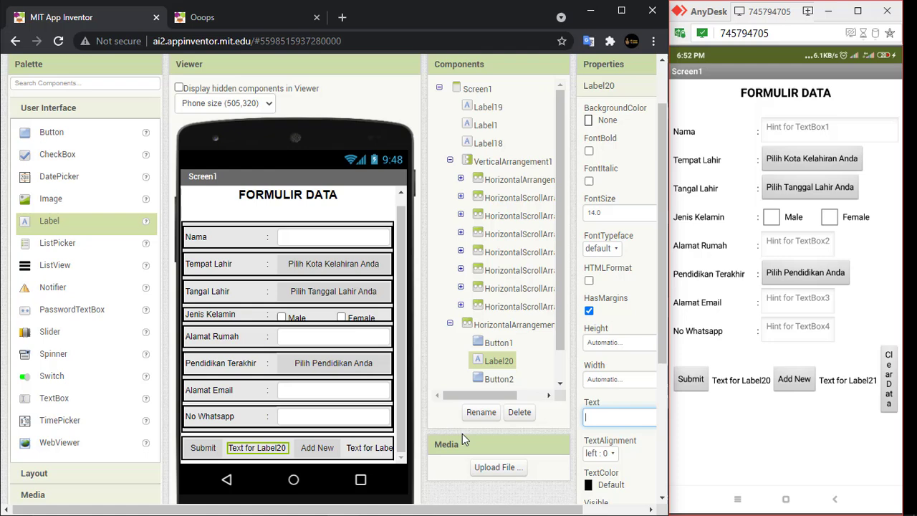
pyautogui.click(370, 447)
pyautogui.moveTo(648, 418); pyautogui.dragTo(552, 423)
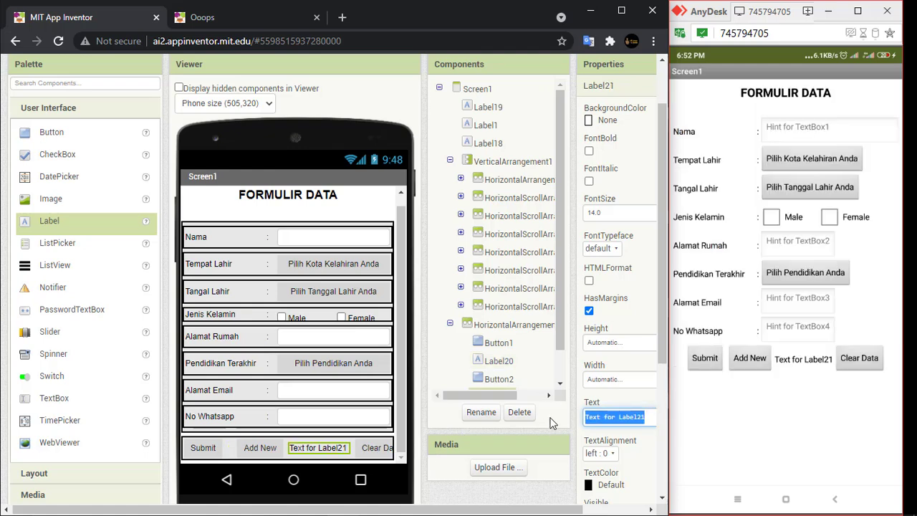
pyautogui.press('BackSpace')
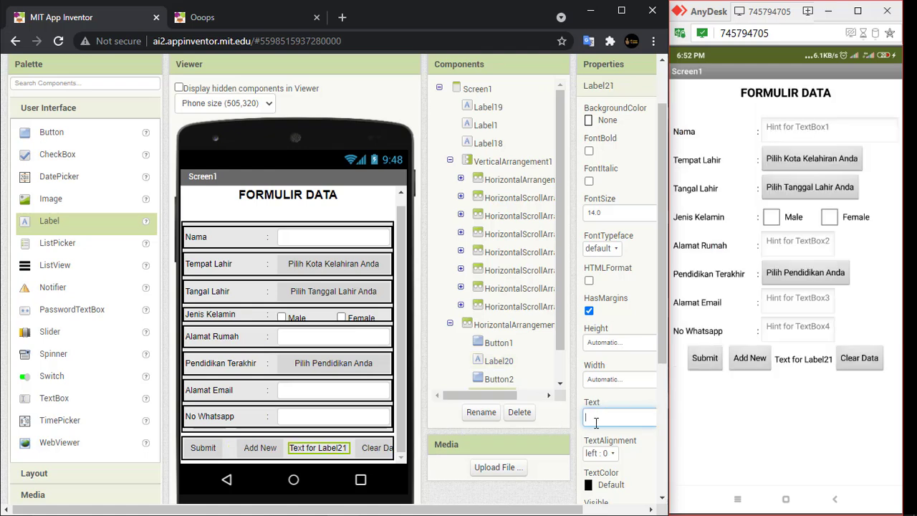
pyautogui.click(277, 401)
# Step: Set the width of the Submit button to 25 percent
pyautogui.click(228, 449)
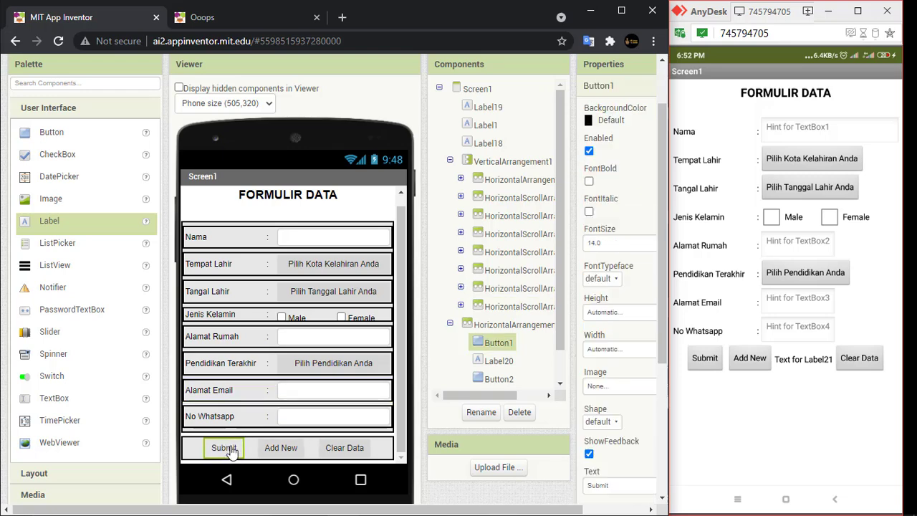
pyautogui.click(619, 349)
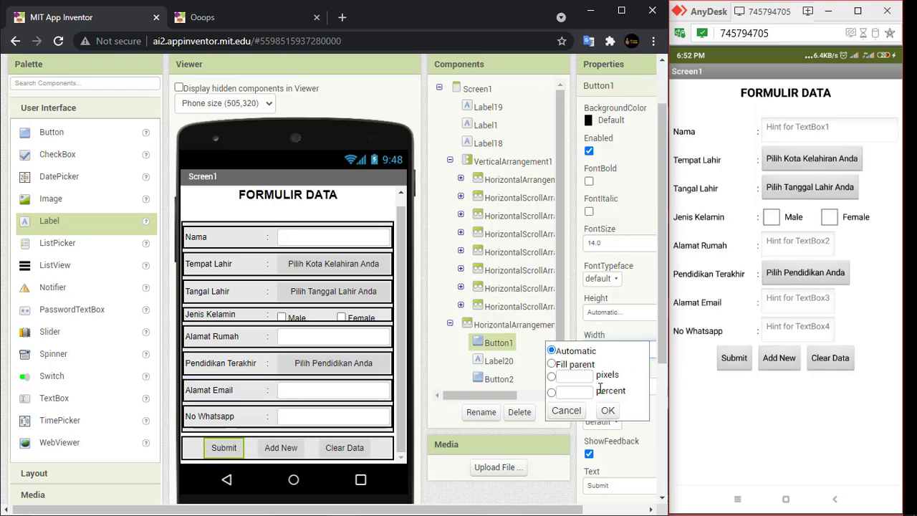
pyautogui.click(577, 392)
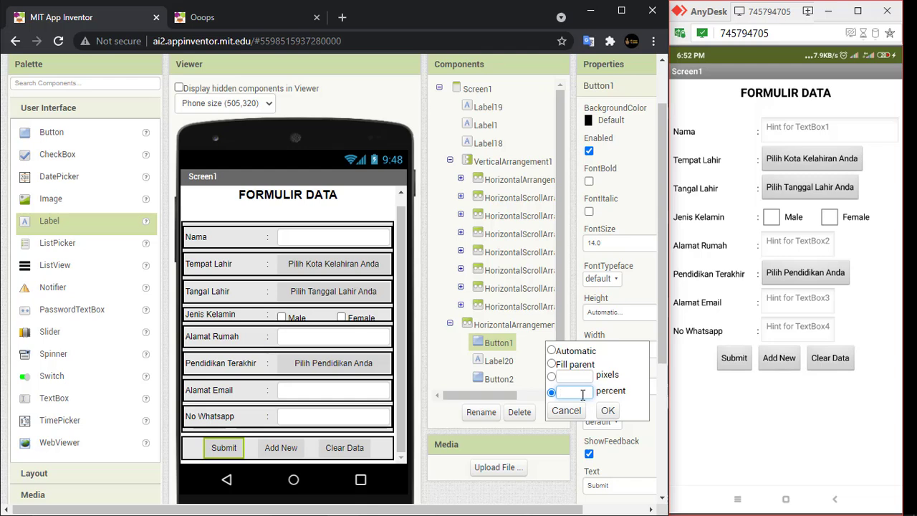
pyautogui.write('25')
pyautogui.click(616, 415)
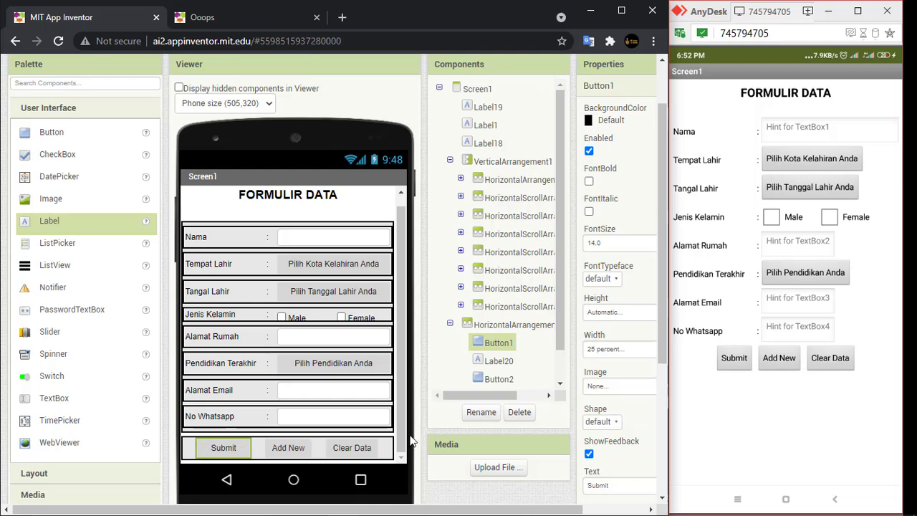
# Step: Set the width of the Add New button to 25 percent
pyautogui.click(294, 452)
pyautogui.click(294, 449)
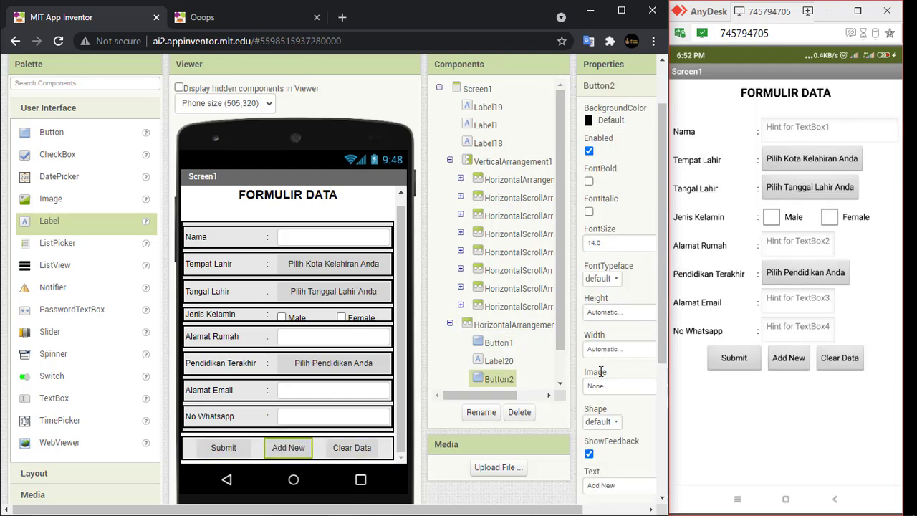
pyautogui.click(615, 348)
pyautogui.click(607, 410)
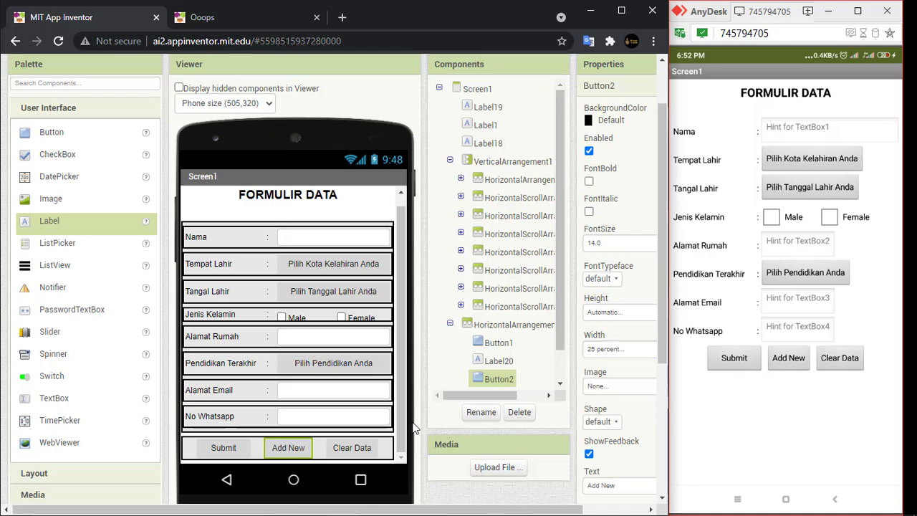
# Step: Set the width of the Clear Data button to 25 percent
pyautogui.click(356, 448)
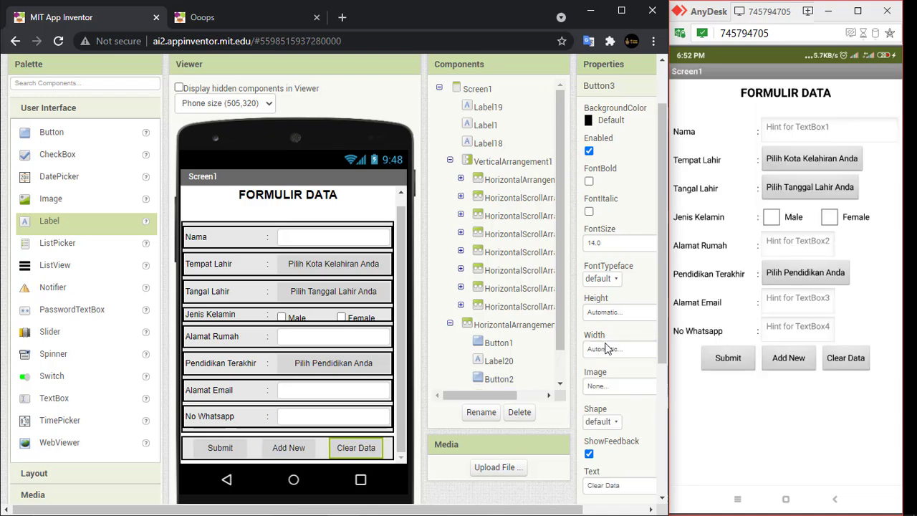
pyautogui.click(607, 348)
pyautogui.click(576, 391)
pyautogui.write('25')
pyautogui.click(608, 410)
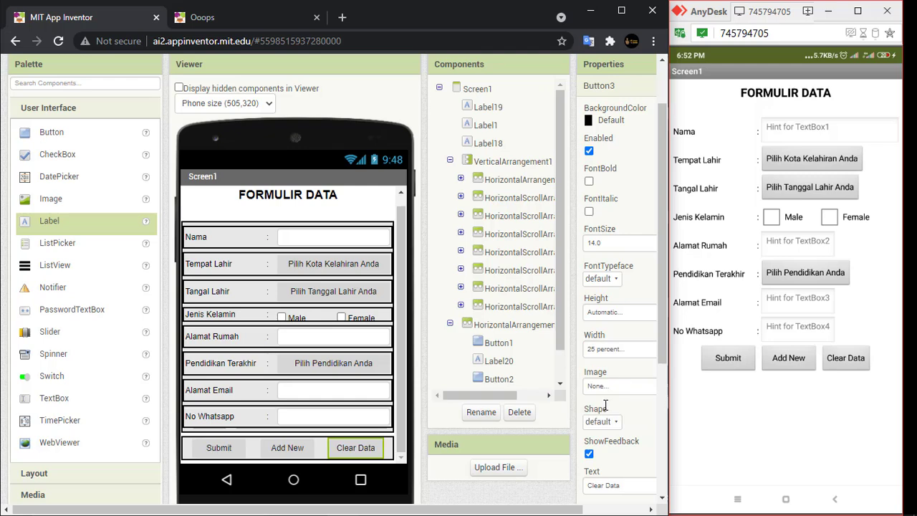
# Step: Set the shape of the Clear Data, Add New and Submit buttons to rounded
pyautogui.click(602, 421)
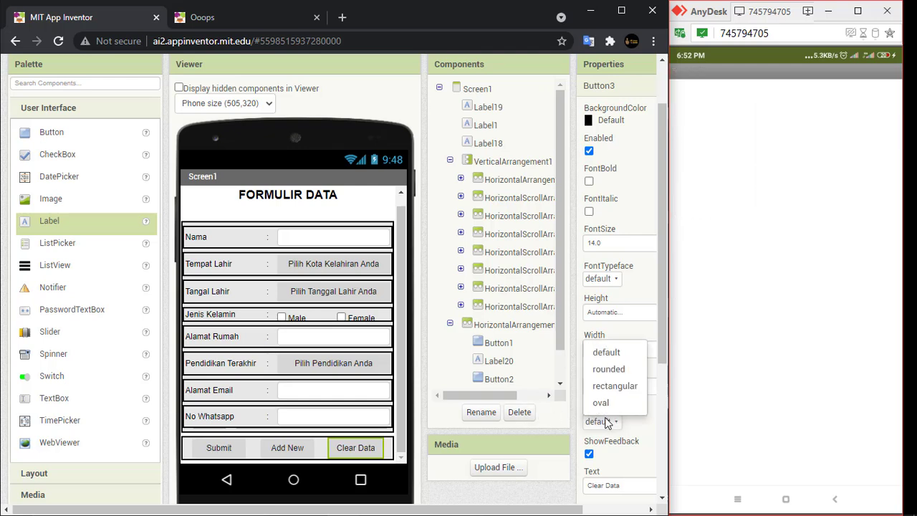
pyautogui.click(608, 369)
pyautogui.click(287, 448)
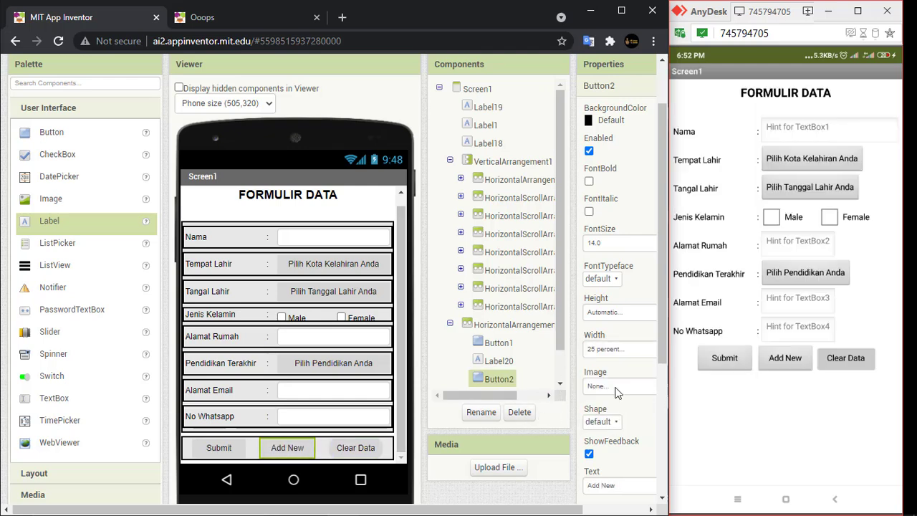
pyautogui.click(600, 421)
pyautogui.click(608, 369)
pyautogui.click(218, 448)
pyautogui.click(600, 422)
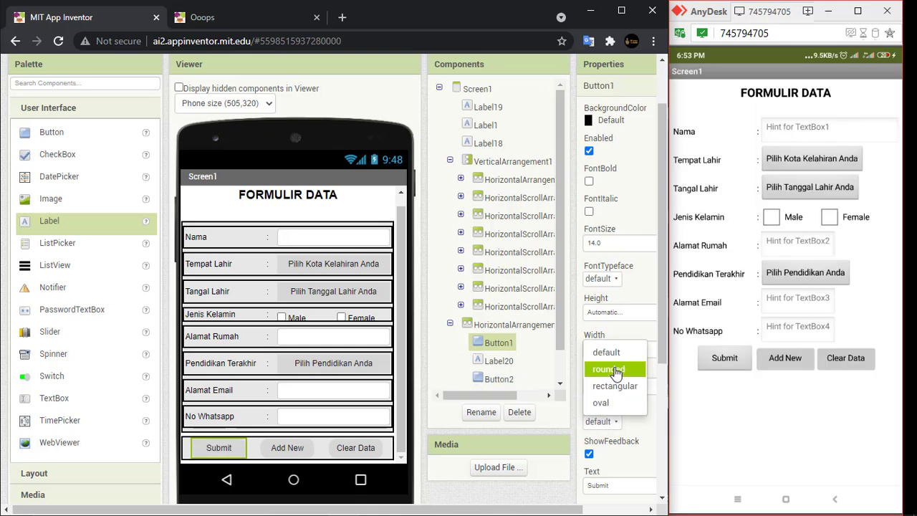
pyautogui.click(609, 369)
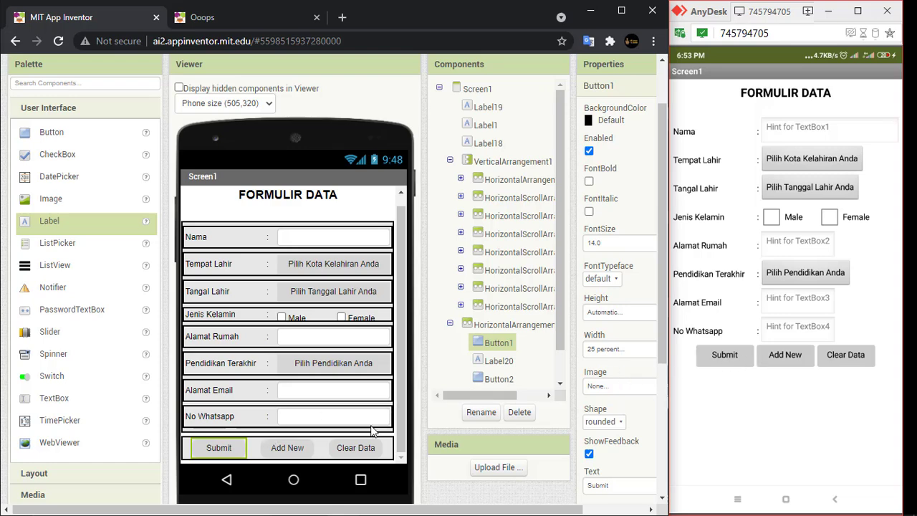
# Step: Set the width of Label20, the spacer between Submit and Add New, to 3 percent
pyautogui.click(500, 363)
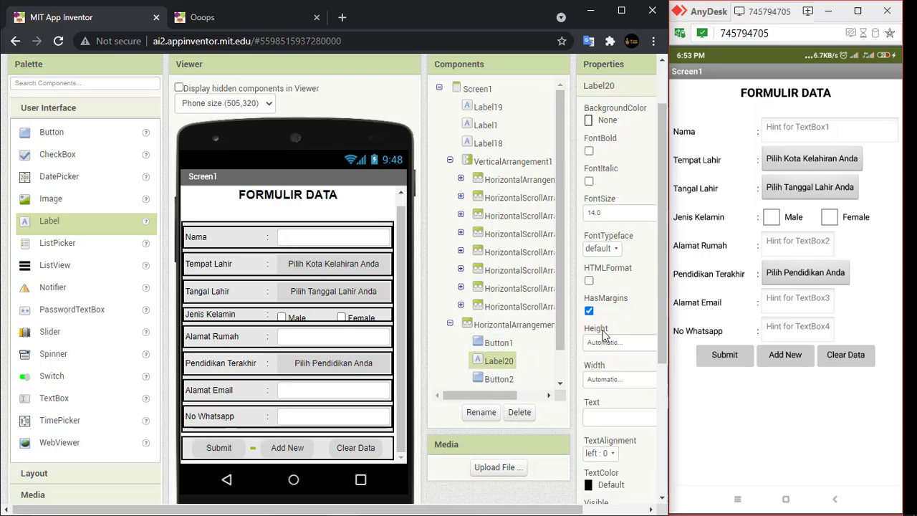
pyautogui.click(603, 379)
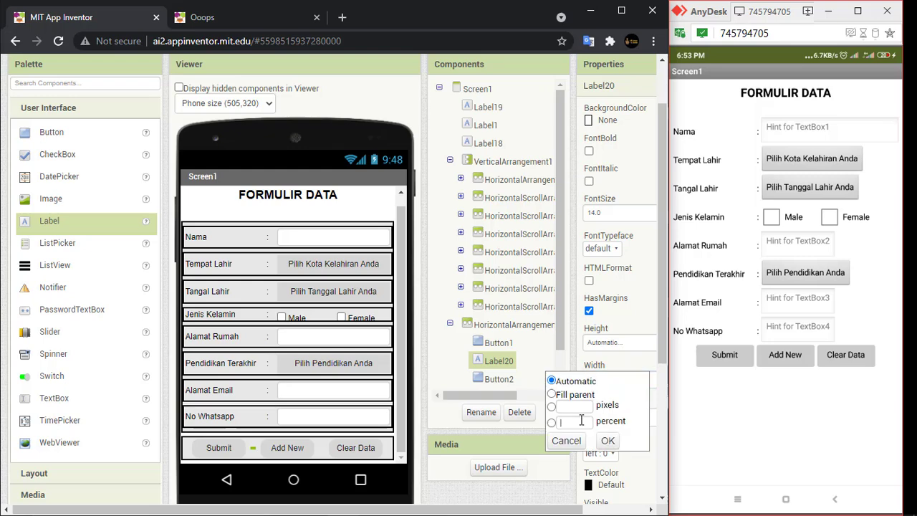
pyautogui.click(581, 421)
pyautogui.click(607, 440)
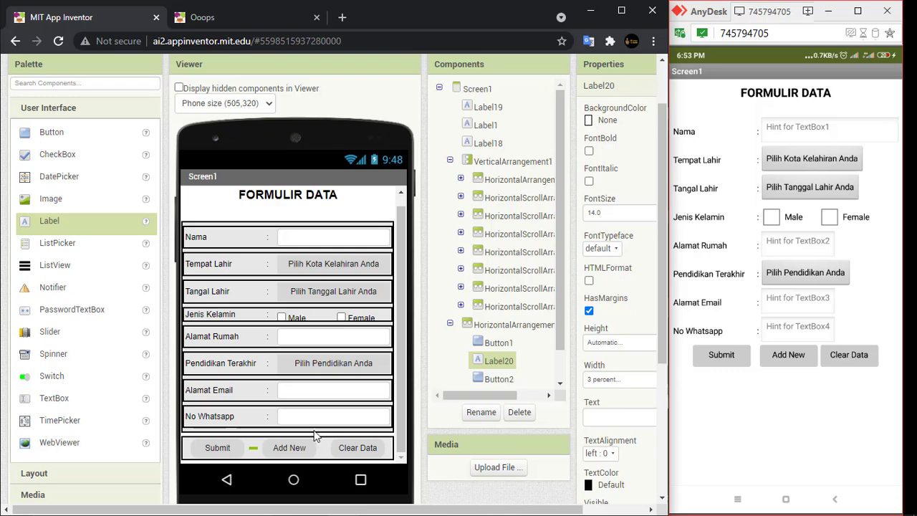
# Step: Set the width of Label21, the spacer between Add New and Clear Data, to 3 percent
pyautogui.scroll(-1, 526, 367)
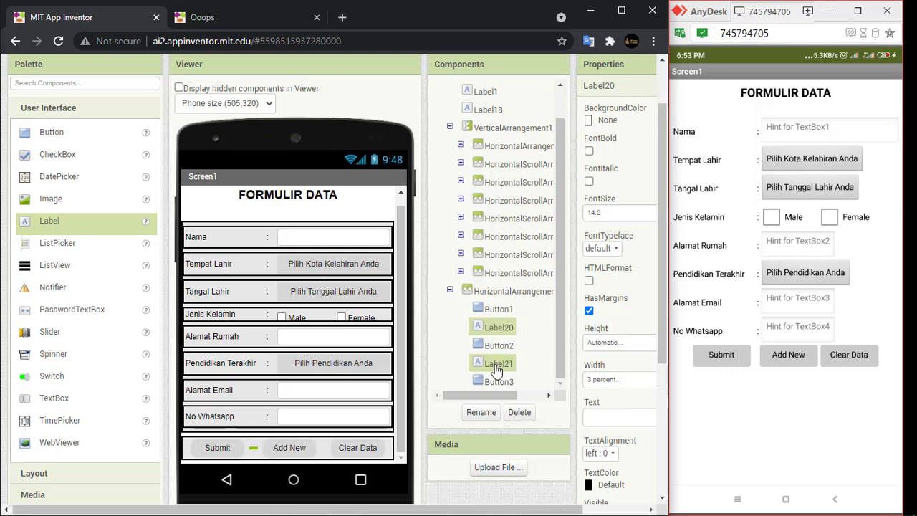
pyautogui.click(500, 364)
pyautogui.click(619, 384)
pyautogui.click(589, 421)
pyautogui.write('3')
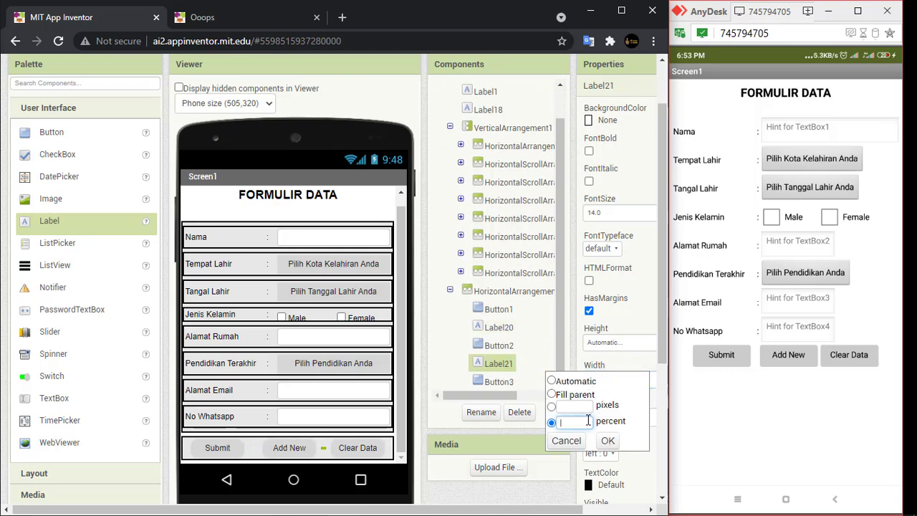
pyautogui.click(604, 440)
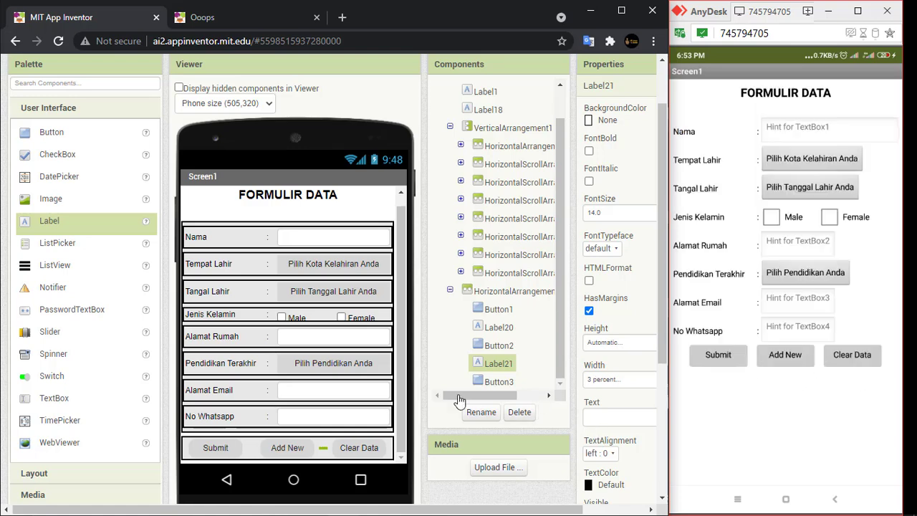
# Step: Add a label between the form and the button row and clear its text
pyautogui.scroll(-1, 321, 414)
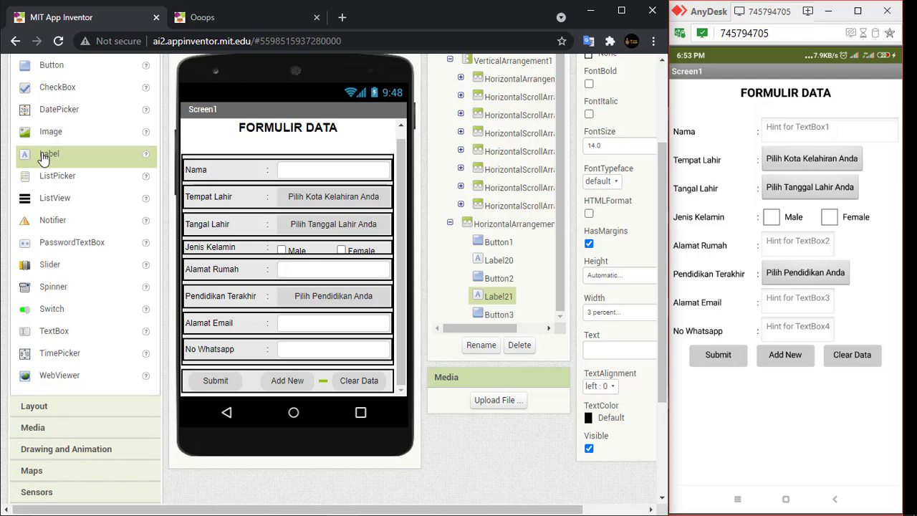
pyautogui.moveTo(45, 154); pyautogui.dragTo(277, 364)
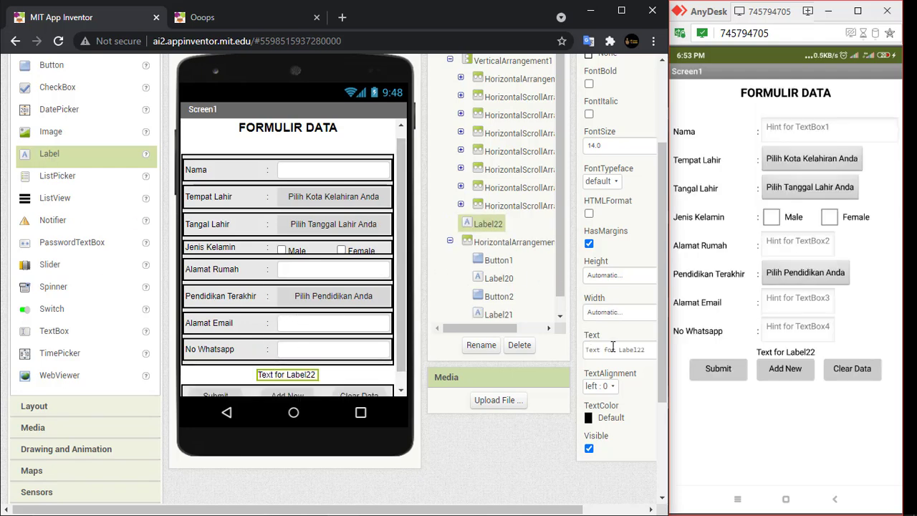
pyautogui.click(637, 355)
pyautogui.press('BackSpace')
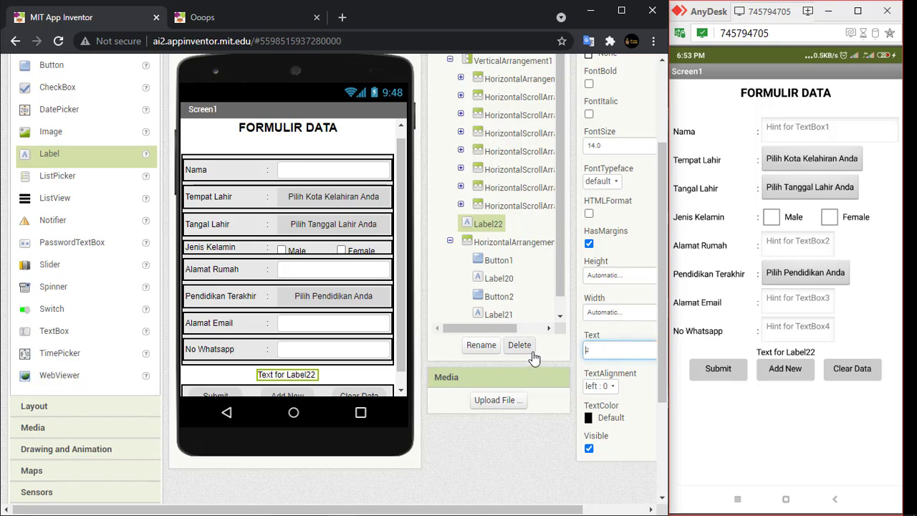
# Step: Set the height of Label22, the blank spacer above the button row, to 3 percent
pyautogui.click(613, 276)
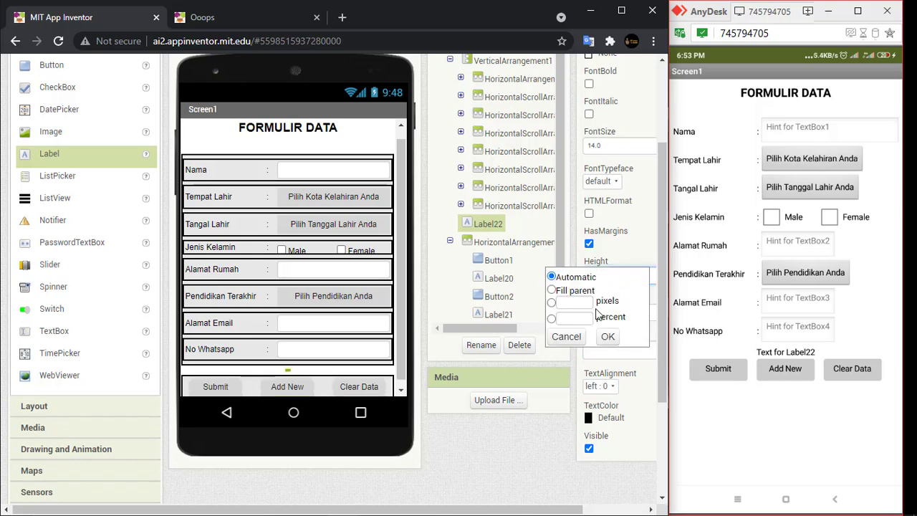
pyautogui.click(575, 319)
pyautogui.write('3')
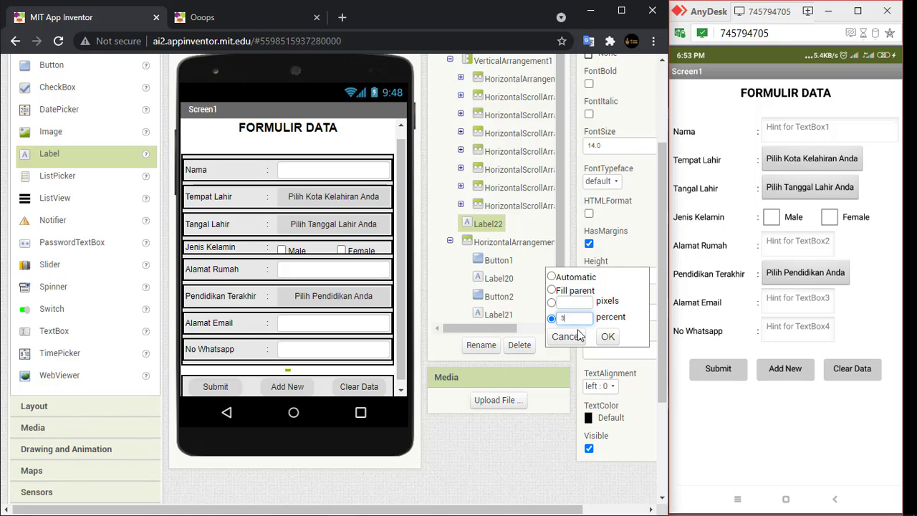
pyautogui.click(607, 337)
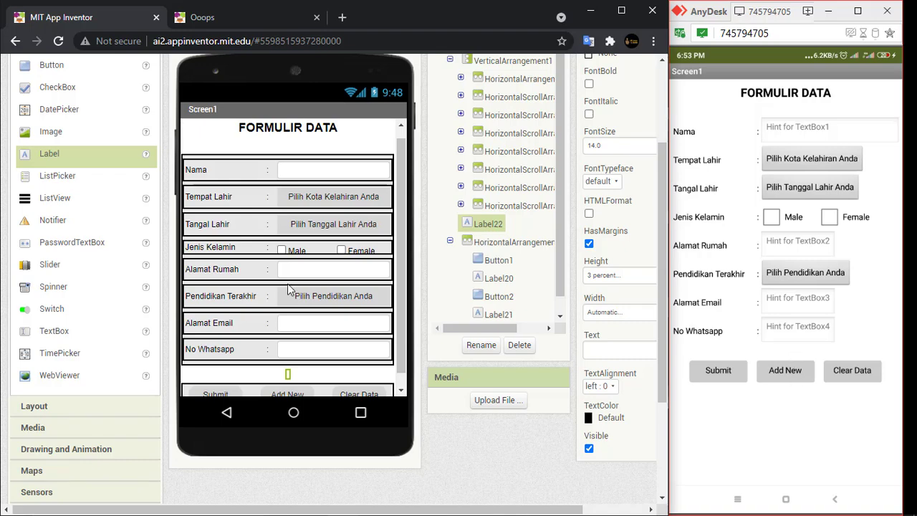
# Step: Add a vertical arrangement below the button row and set its width to fill parent
pyautogui.scroll(-5, 289, 290)
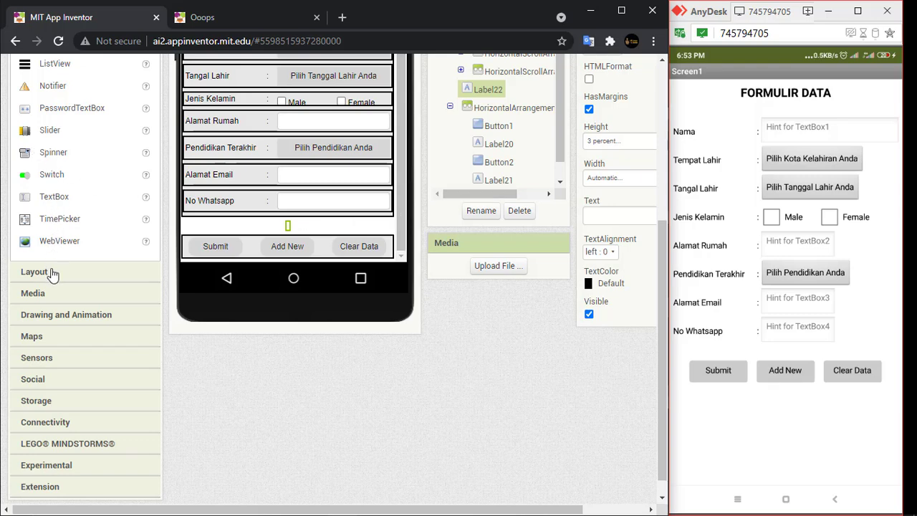
pyautogui.click(44, 276)
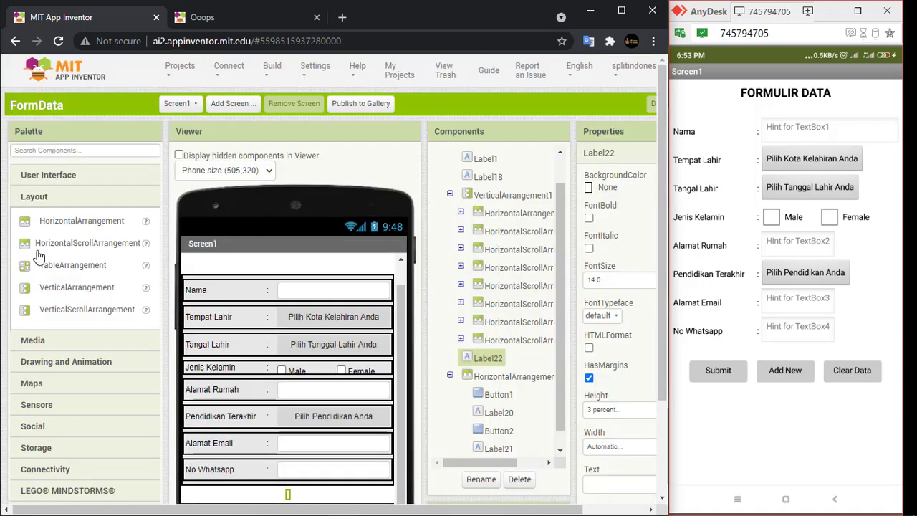
pyautogui.scroll(-1, 39, 233)
pyautogui.moveTo(43, 220); pyautogui.dragTo(250, 465)
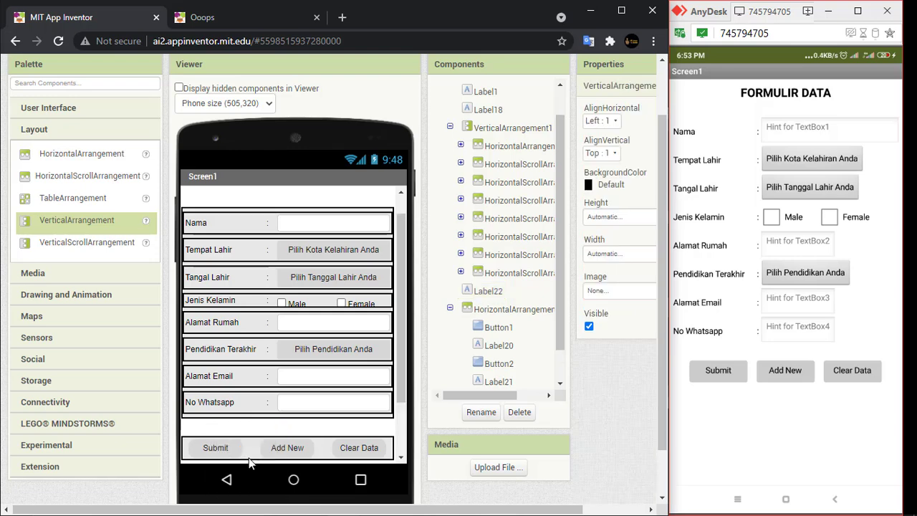
pyautogui.scroll(-2, 342, 383)
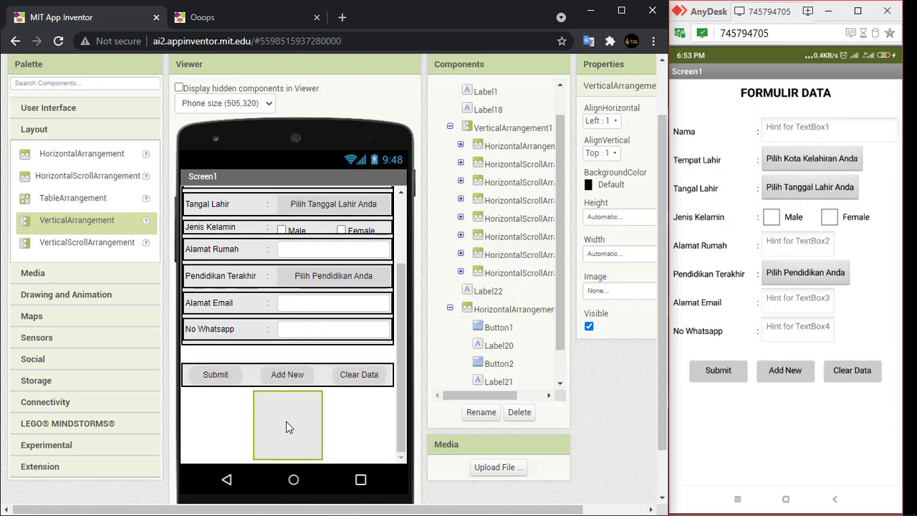
pyautogui.click(607, 254)
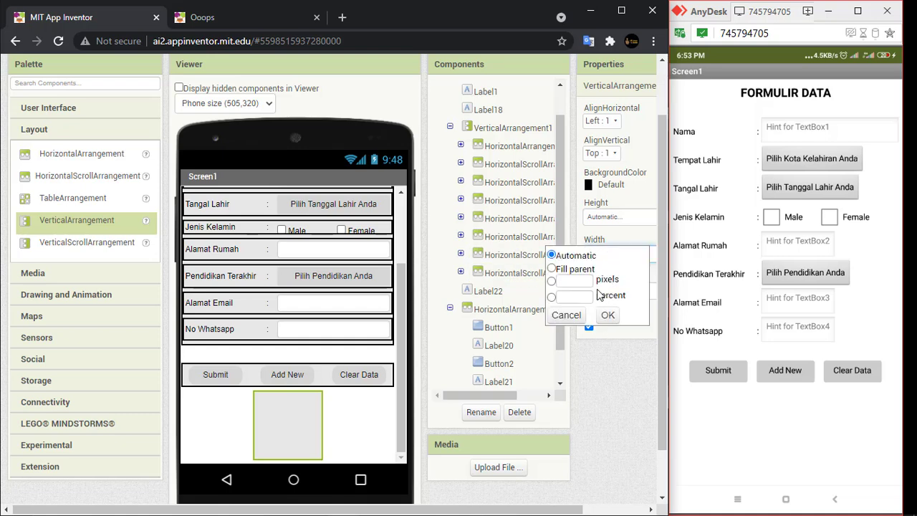
pyautogui.click(552, 266)
pyautogui.click(606, 313)
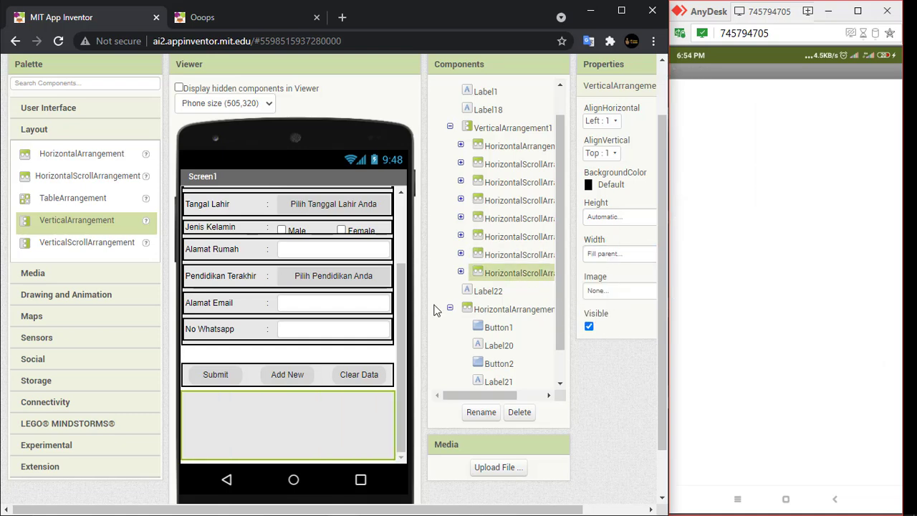
# Step: Add three labels inside the vertical arrangement below the button row
pyautogui.click(57, 109)
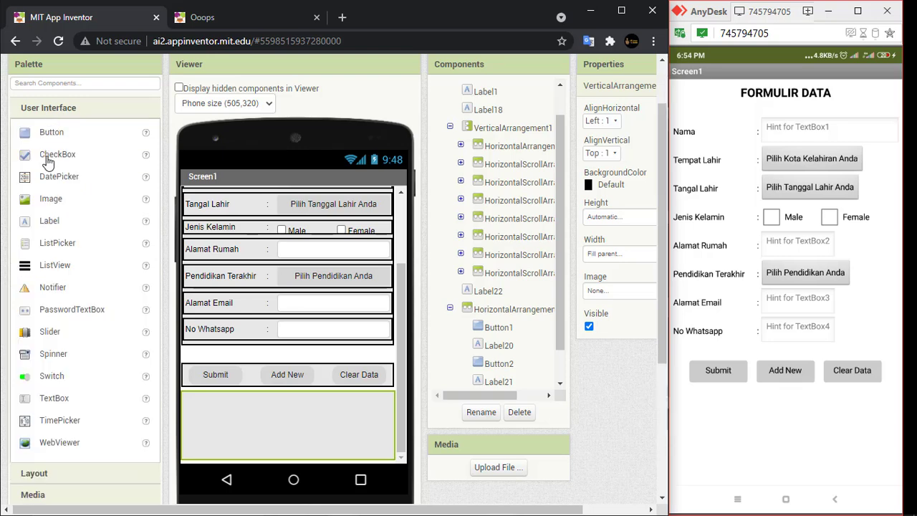
pyautogui.moveTo(49, 220); pyautogui.dragTo(228, 413)
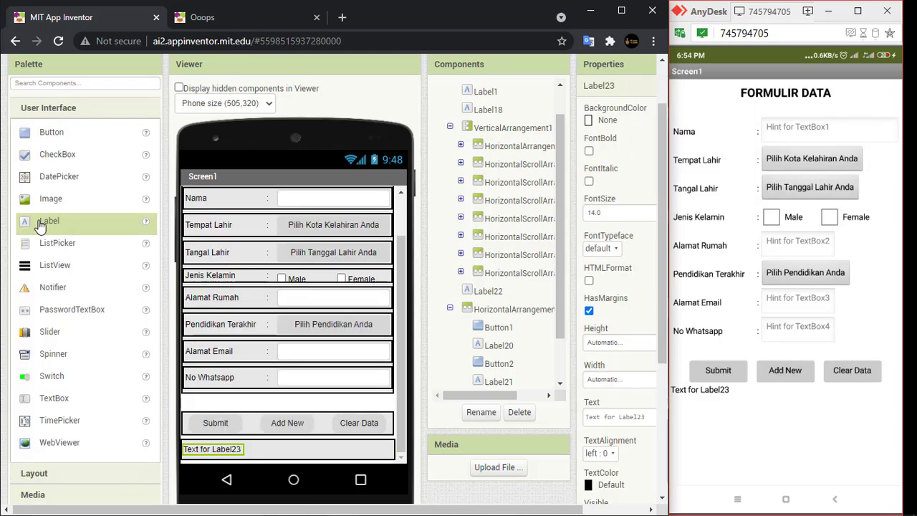
pyautogui.moveTo(40, 224); pyautogui.dragTo(266, 447)
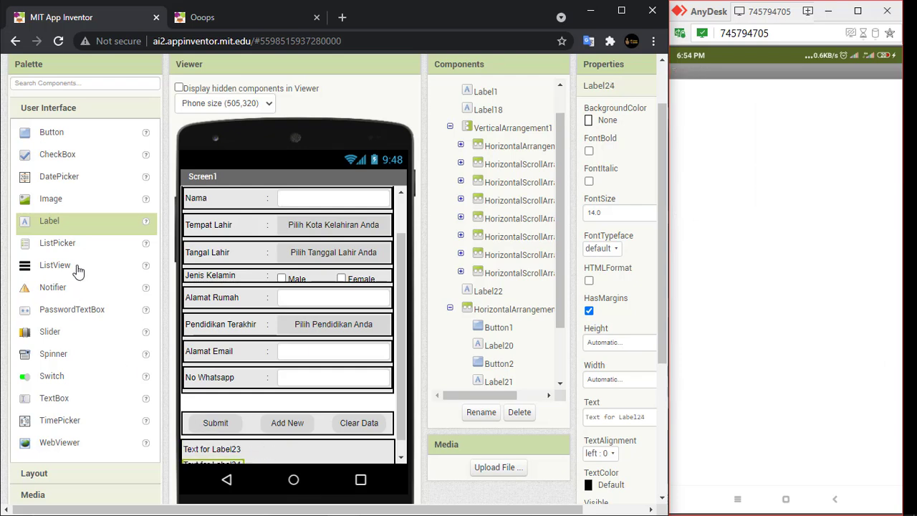
pyautogui.moveTo(57, 236); pyautogui.dragTo(248, 449)
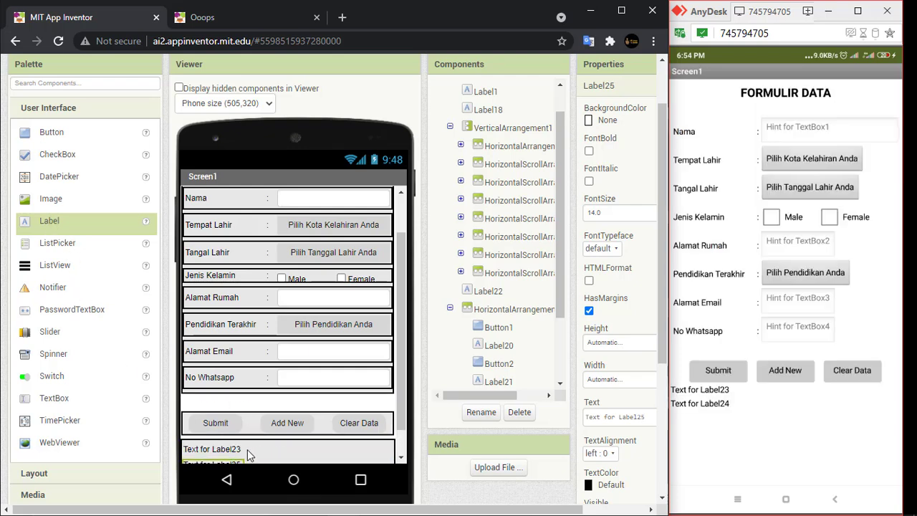
# Step: Set the text of Label23, the first label in the lower vertical arrangement, to "Data yang telah di Submit:"
pyautogui.scroll(-3, 513, 333)
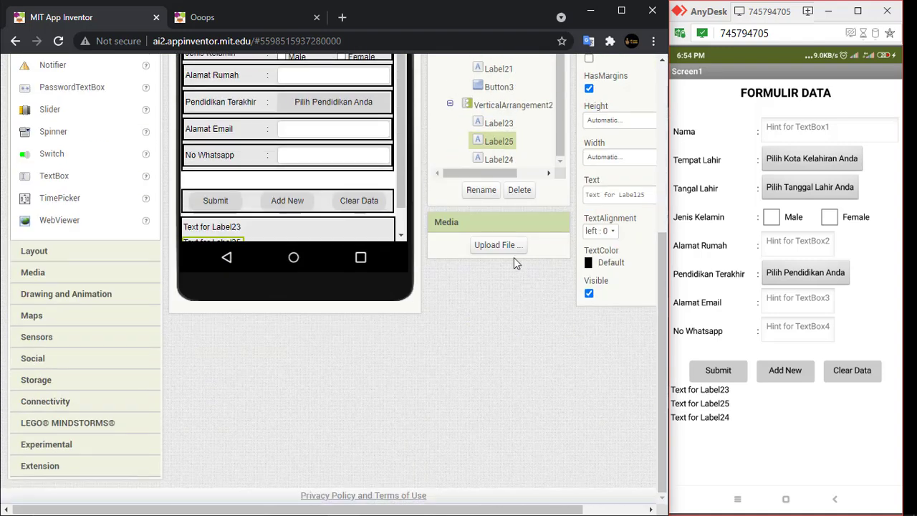
pyautogui.moveTo(663, 403); pyautogui.dragTo(662, 331)
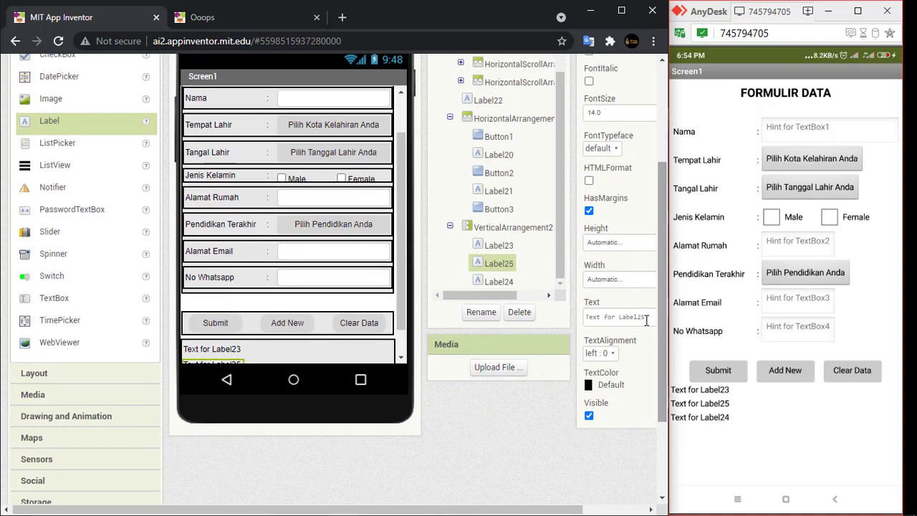
pyautogui.click(499, 245)
pyautogui.click(645, 317)
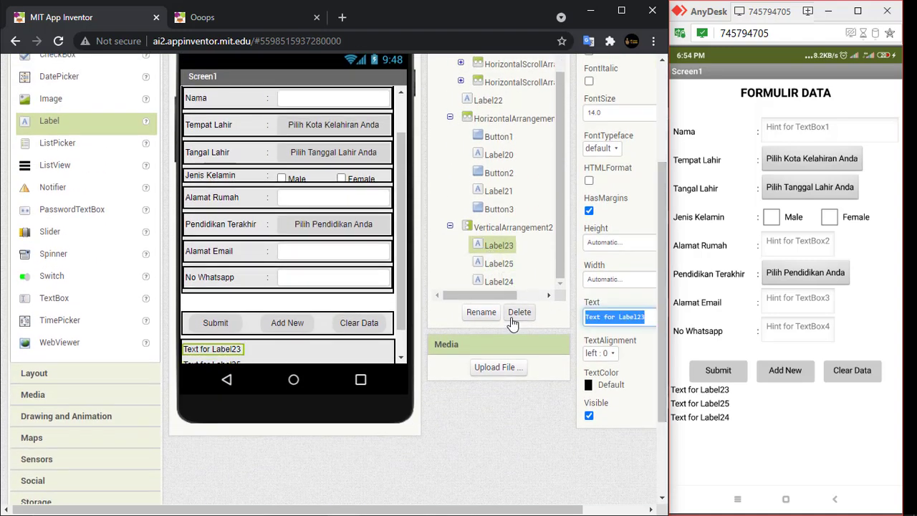
pyautogui.write('Data yang')
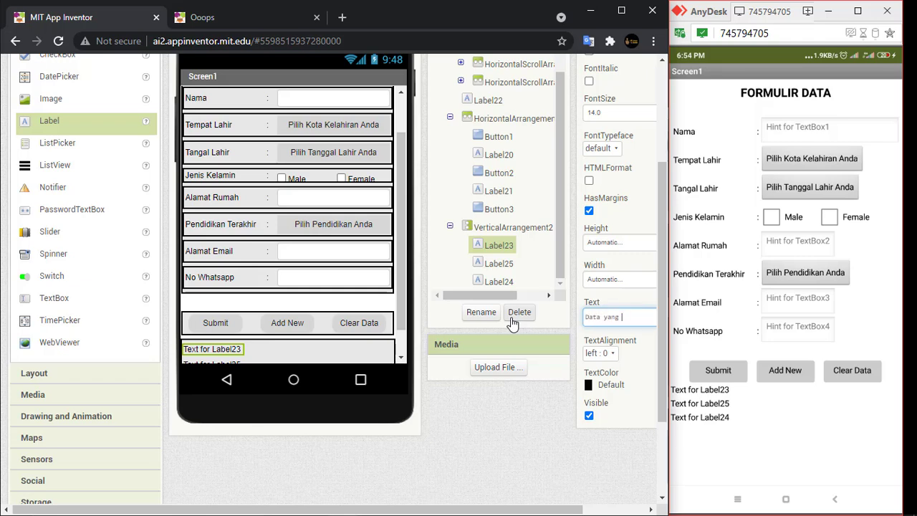
pyautogui.write(' telah')
pyautogui.write(' di')
pyautogui.write(' Subm')
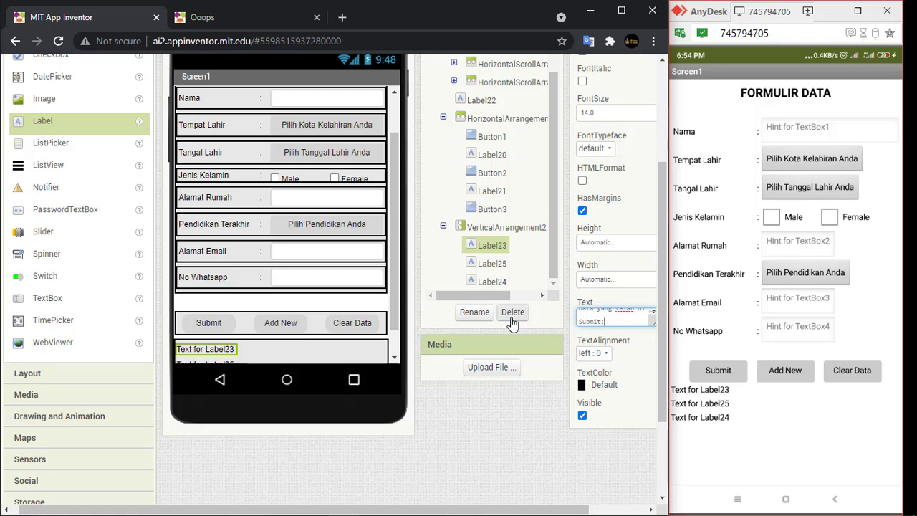
# Step: Clear the text of Label25, the middle label in the lower arrangement, and set its width to 2 percent
pyautogui.click(488, 263)
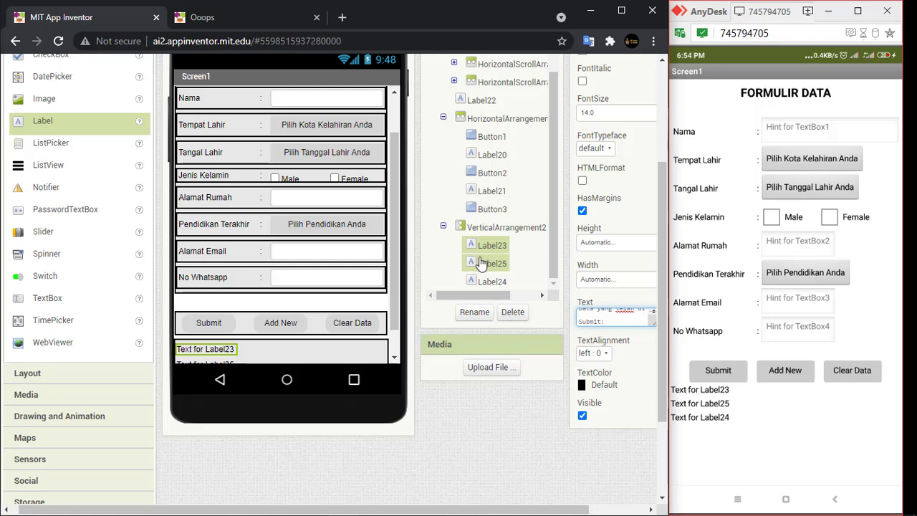
pyautogui.tripleClick(640, 316)
pyautogui.press('BackSpace')
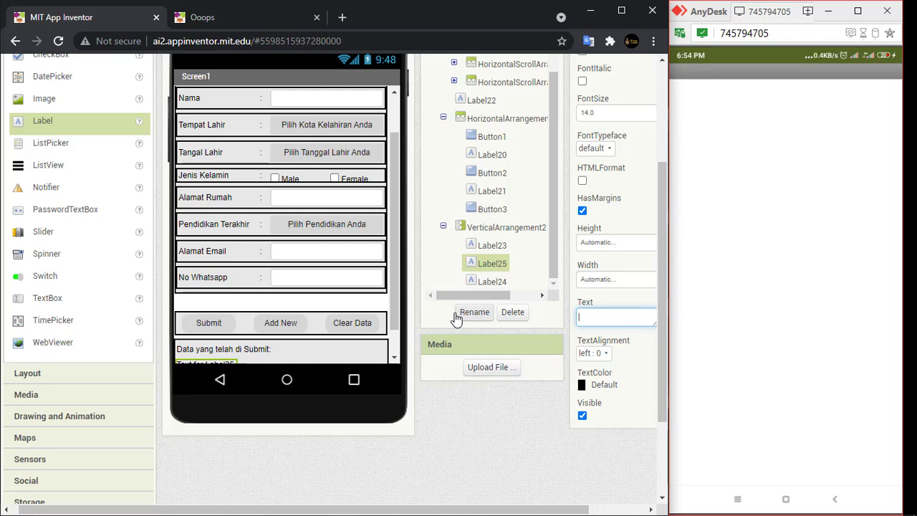
pyautogui.click(604, 279)
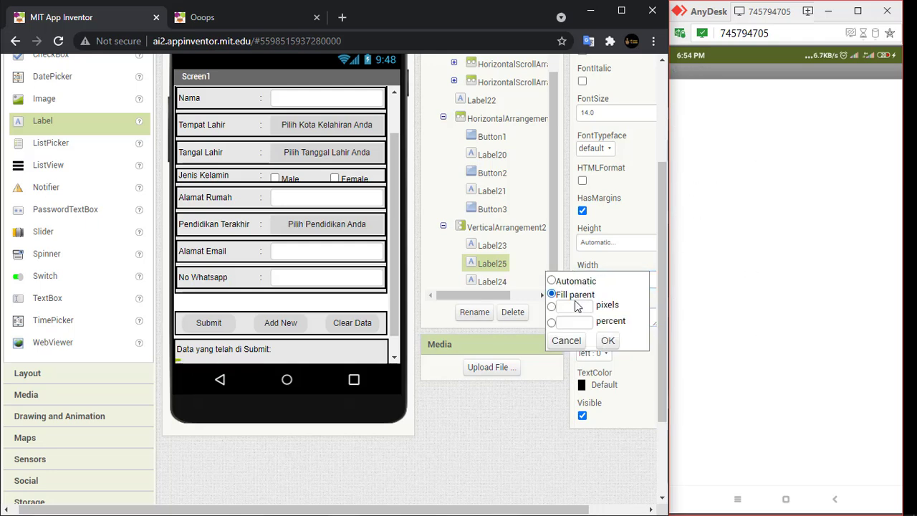
pyautogui.click(577, 306)
pyautogui.click(584, 322)
pyautogui.click(610, 341)
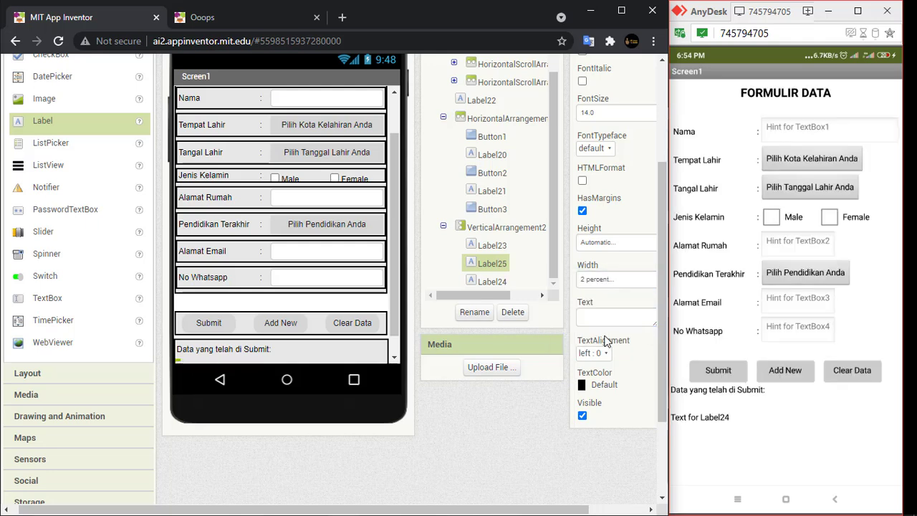
# Step: Clear the text of Label24, the last label in the lower arrangement
pyautogui.click(498, 281)
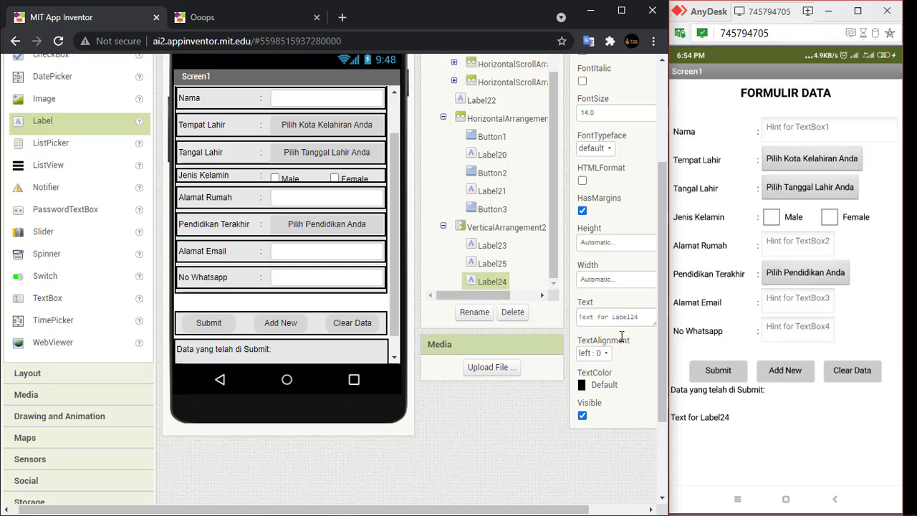
pyautogui.click(644, 317)
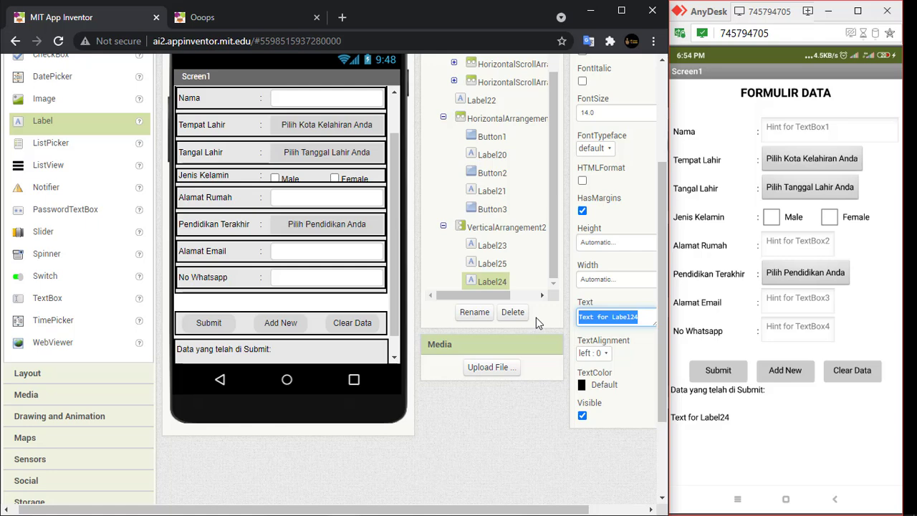
pyautogui.press('BackSpace')
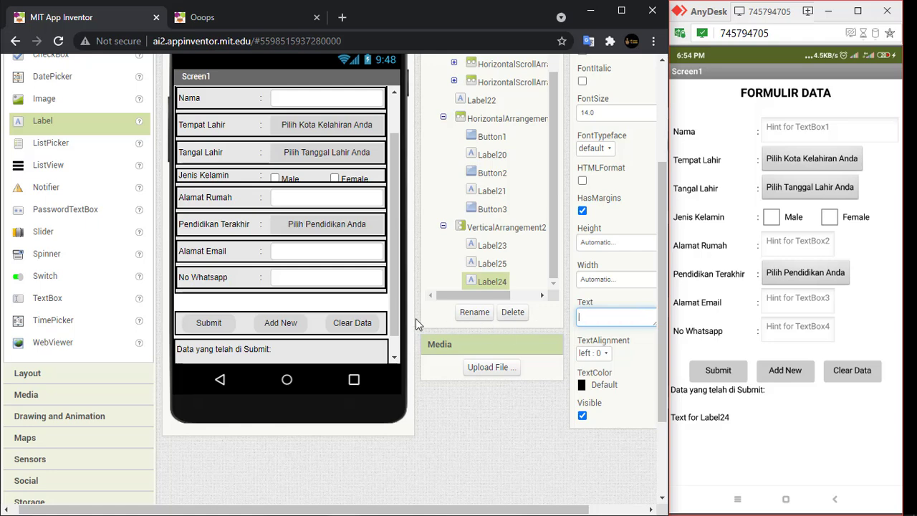
pyautogui.moveTo(396, 304); pyautogui.dragTo(395, 322)
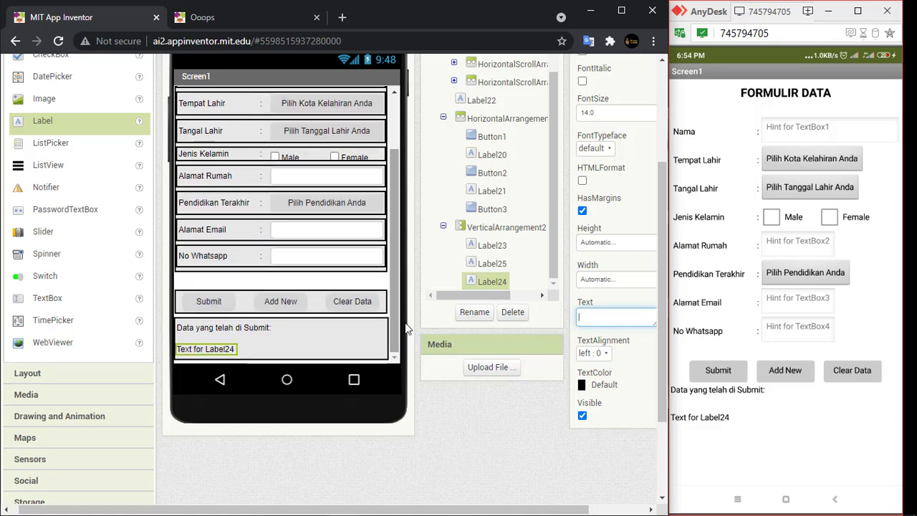
pyautogui.press('Return')
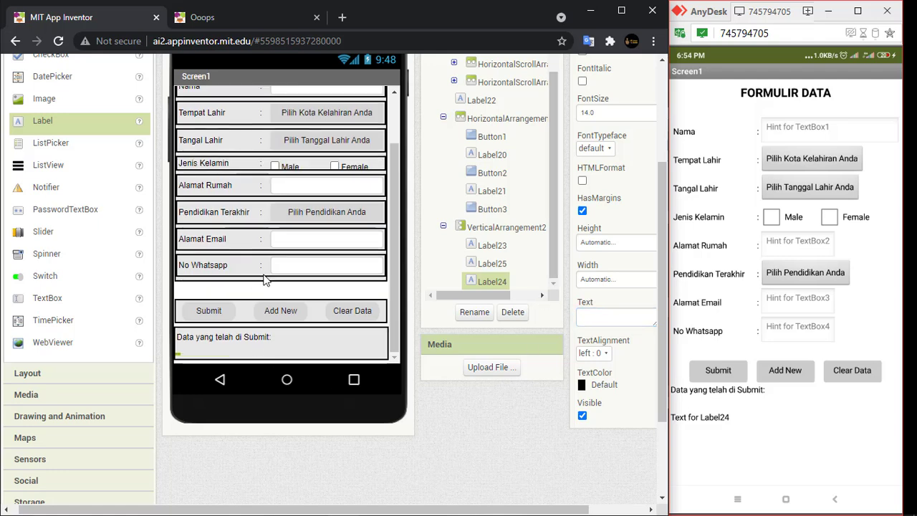
# Step: Add a label between the button row and the lower vertical arrangement and clear its text
pyautogui.scroll(2, 288, 257)
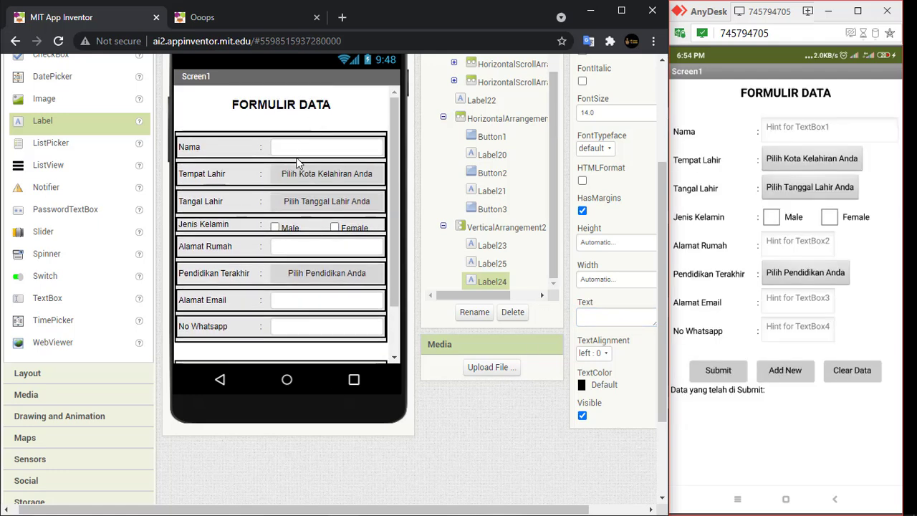
pyautogui.scroll(-2, 294, 265)
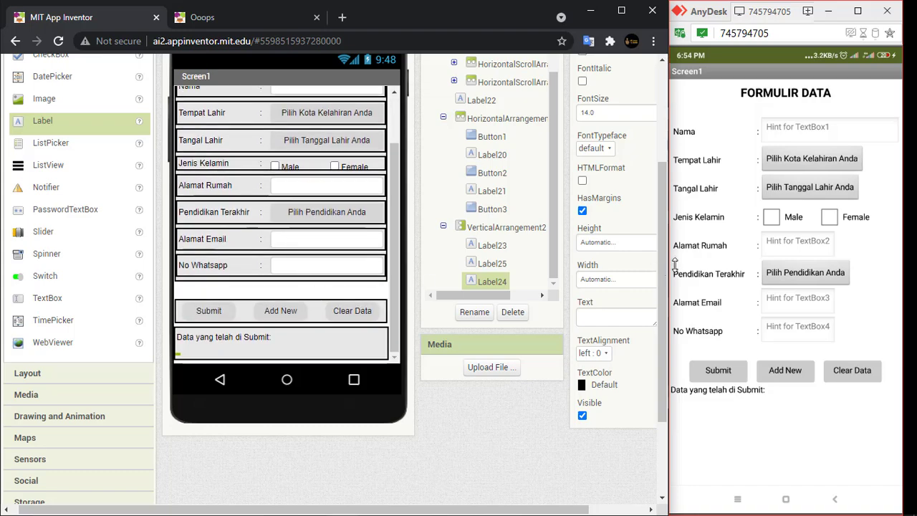
pyautogui.moveTo(663, 254); pyautogui.dragTo(661, 239)
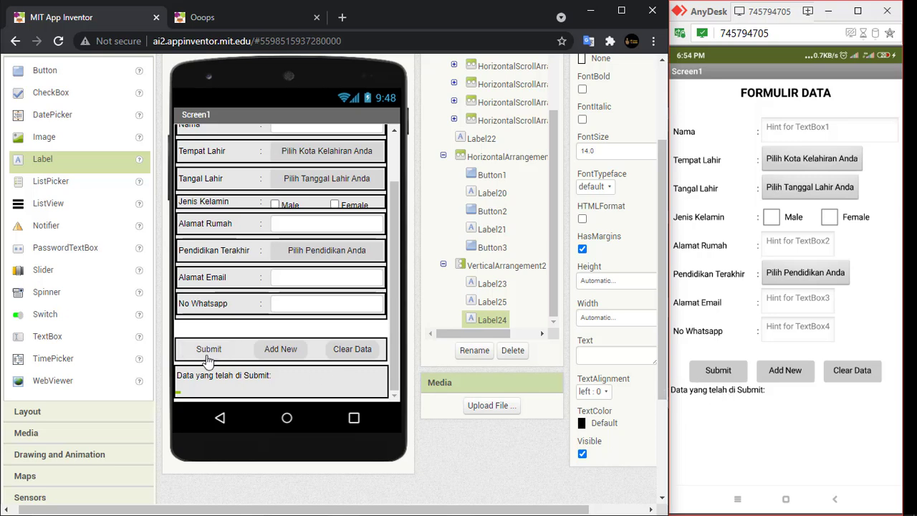
pyautogui.moveTo(140, 260); pyautogui.dragTo(279, 367)
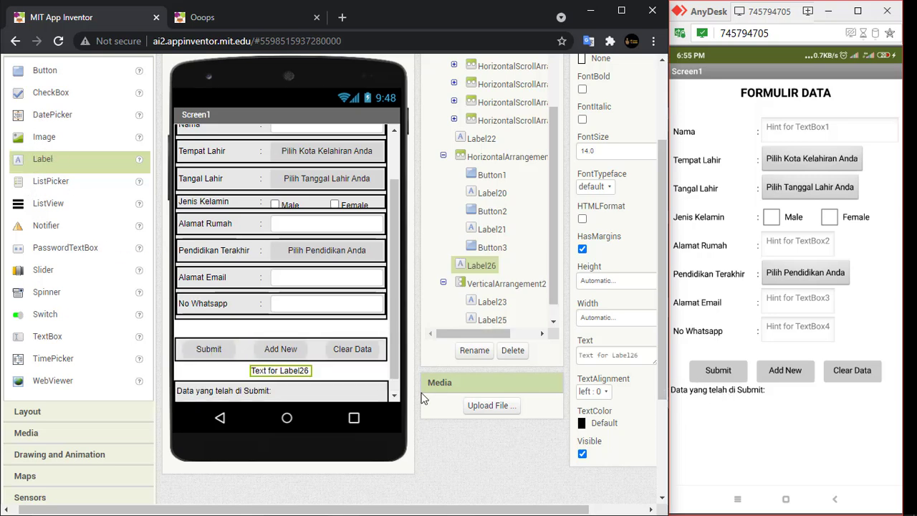
pyautogui.tripleClick(640, 357)
pyautogui.press('BackSpace')
# Step: Set the width of Label26, the blank label below the button row, to 2 percent
pyautogui.click(613, 317)
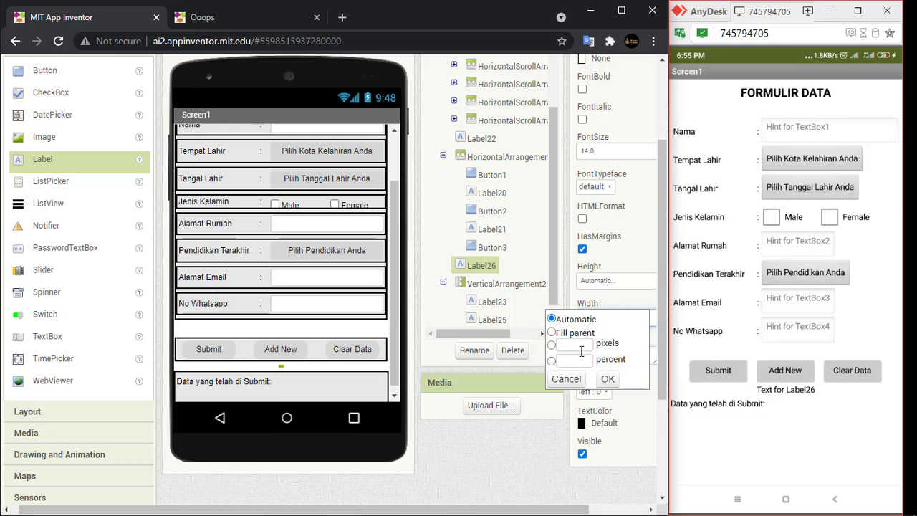
pyautogui.click(577, 360)
pyautogui.write('2')
pyautogui.click(608, 379)
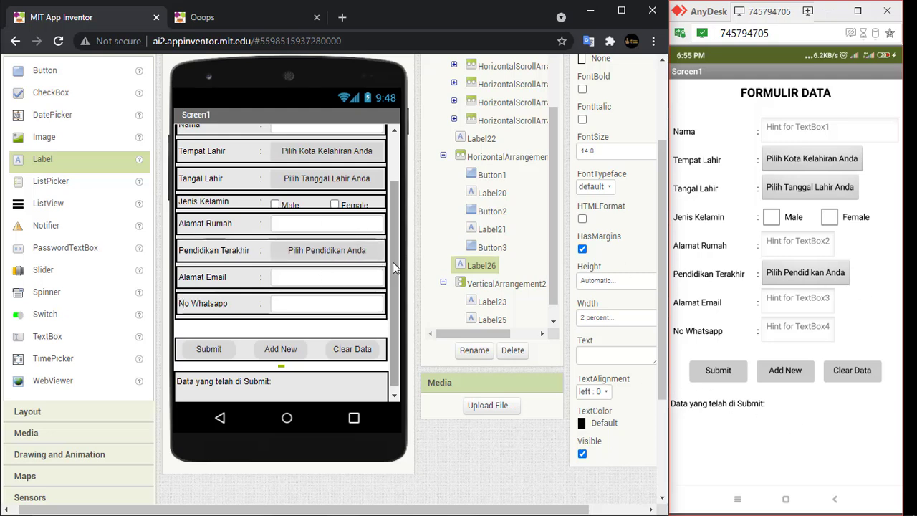
# Step: Set the Submit button's background colour to Blue
pyautogui.scroll(2, 395, 210)
pyautogui.scroll(-2, 395, 211)
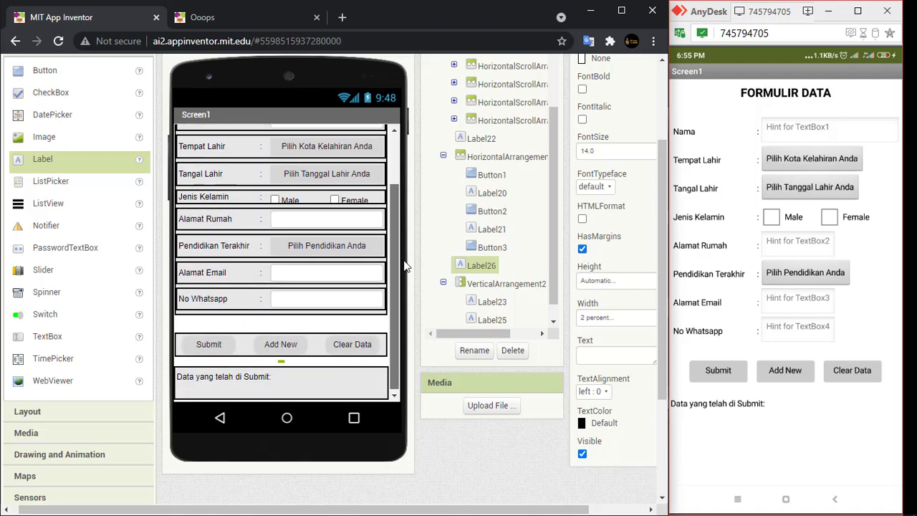
pyautogui.click(198, 344)
pyautogui.scroll(2, 643, 140)
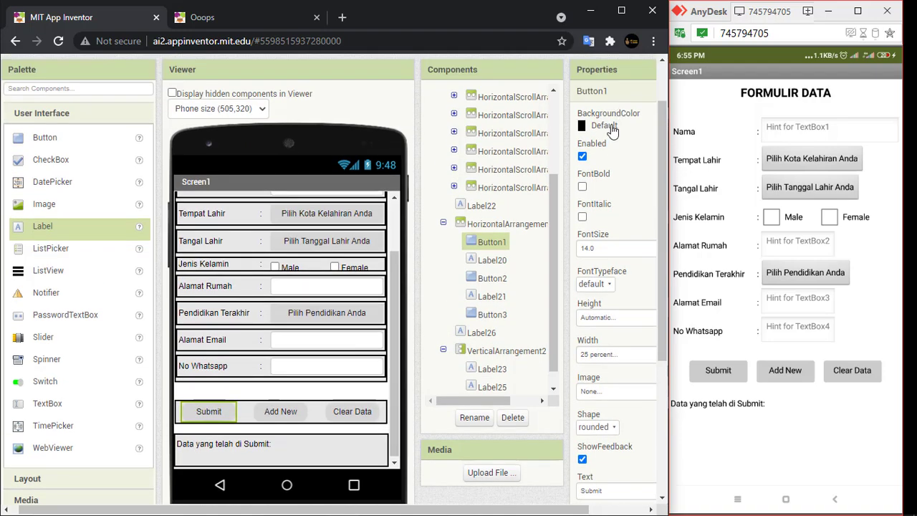
pyautogui.click(605, 127)
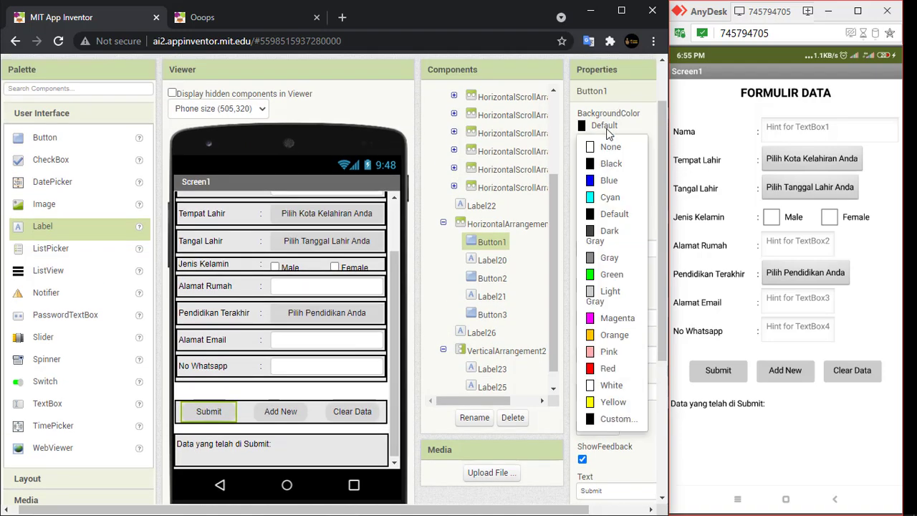
pyautogui.click(609, 185)
pyautogui.click(285, 415)
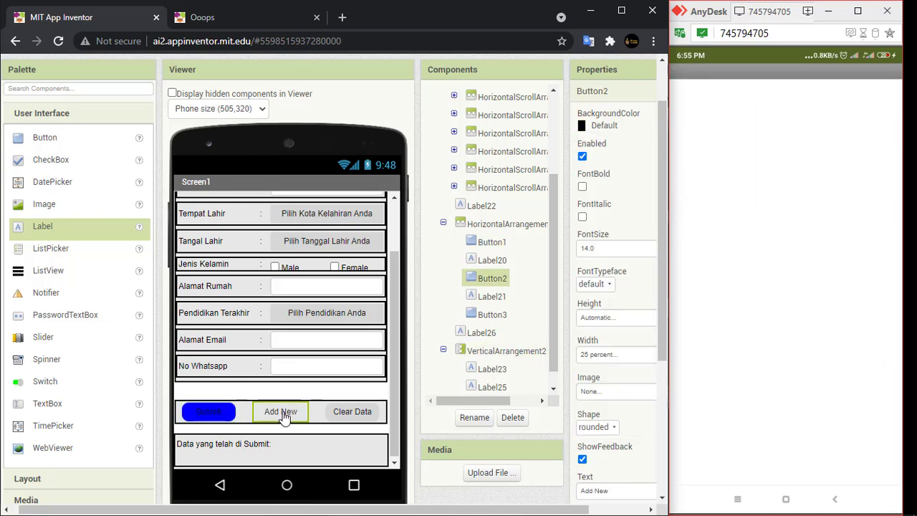
# Step: Give the Submit button the custom background colour #159effff and copy its colour code
pyautogui.click(208, 420)
pyautogui.click(596, 126)
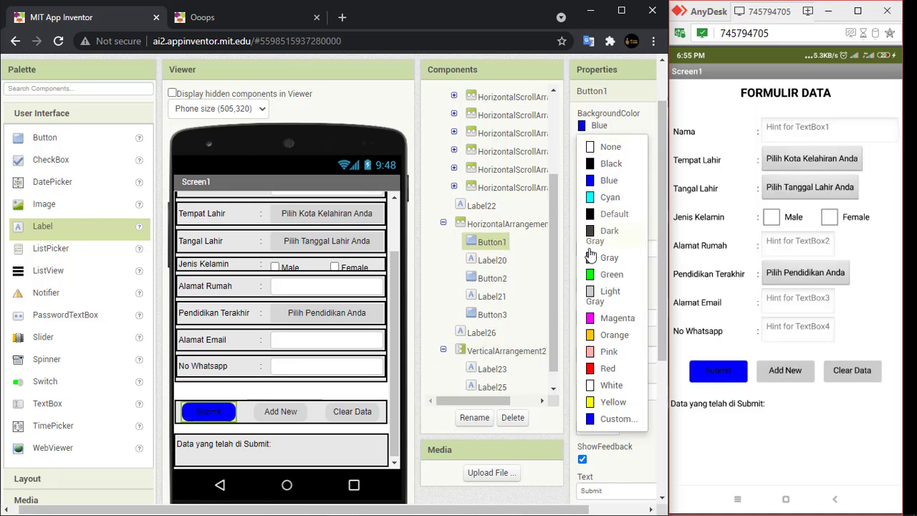
pyautogui.click(615, 422)
pyautogui.moveTo(631, 170)
pyautogui.mouseDown()
pyautogui.moveTo(632, 179)
pyautogui.moveTo(608, 155)
pyautogui.mouseUp()
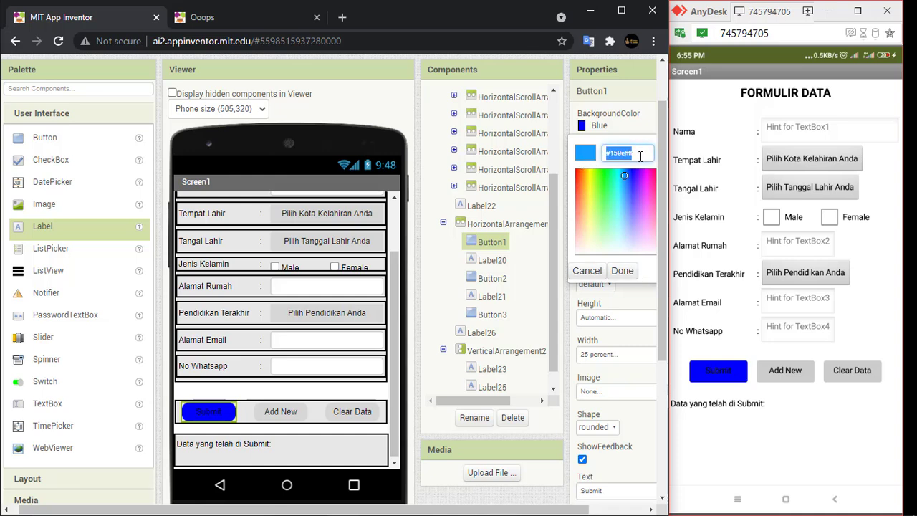
pyautogui.hotkey('ctrl', 'c')
pyautogui.click(622, 271)
# Step: Apply the copied custom colour #159effff to the Add New button's background
pyautogui.click(281, 412)
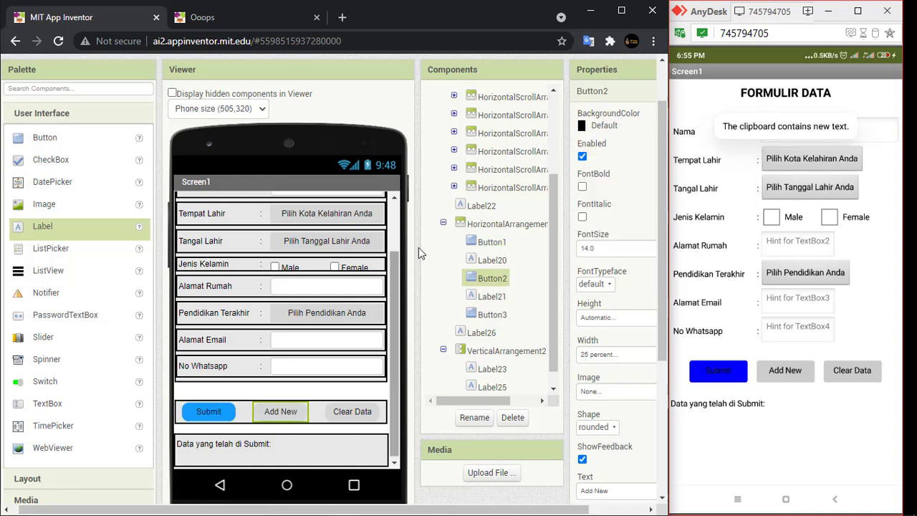
pyautogui.click(602, 125)
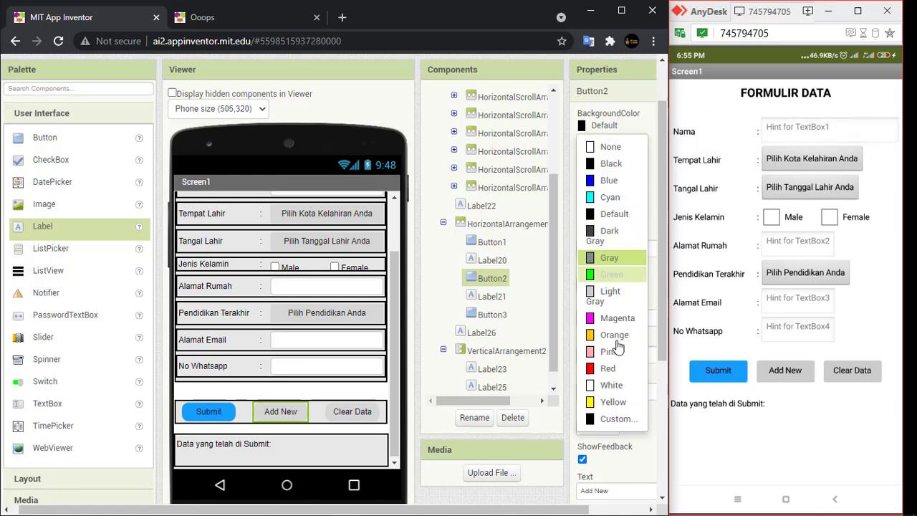
pyautogui.click(612, 420)
pyautogui.hotkey('ctrl', 'a')
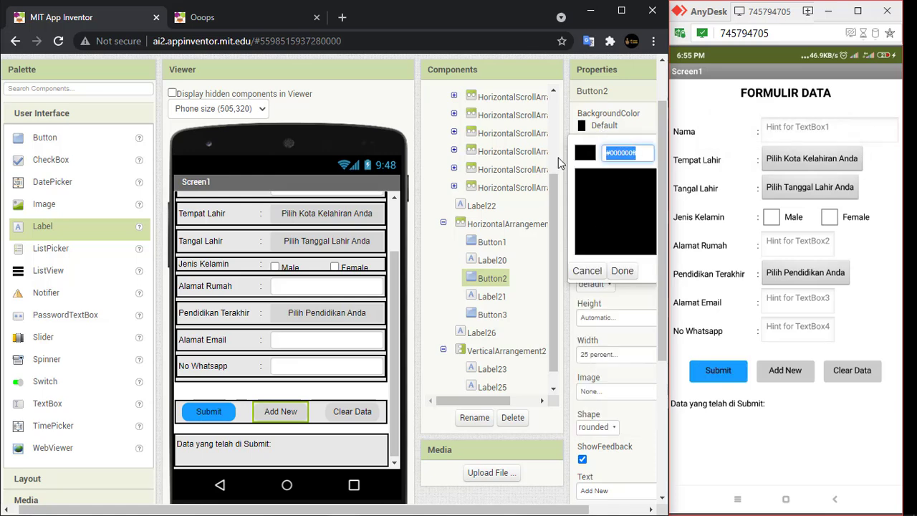
pyautogui.hotkey('ctrl', 'v')
pyautogui.click(623, 271)
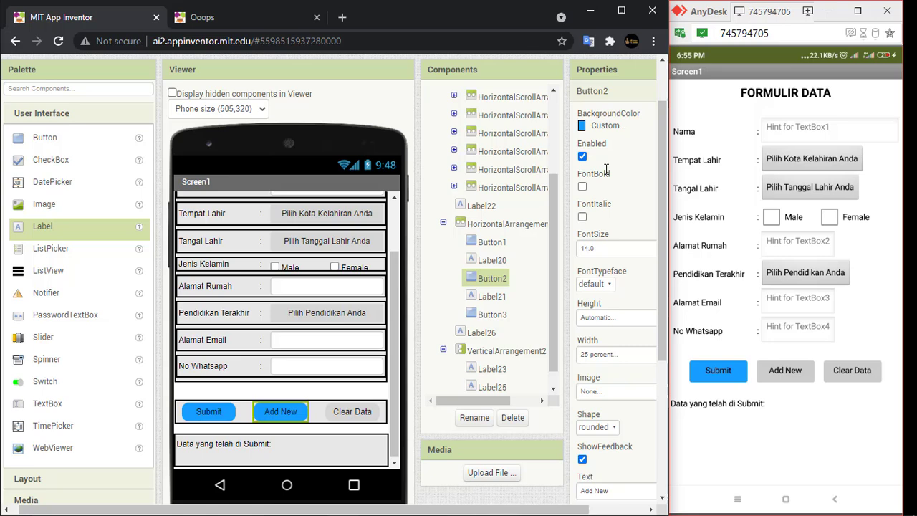
# Step: Apply the copied custom colour #159effff to the Clear Data button's background
pyautogui.click(351, 411)
pyautogui.click(606, 126)
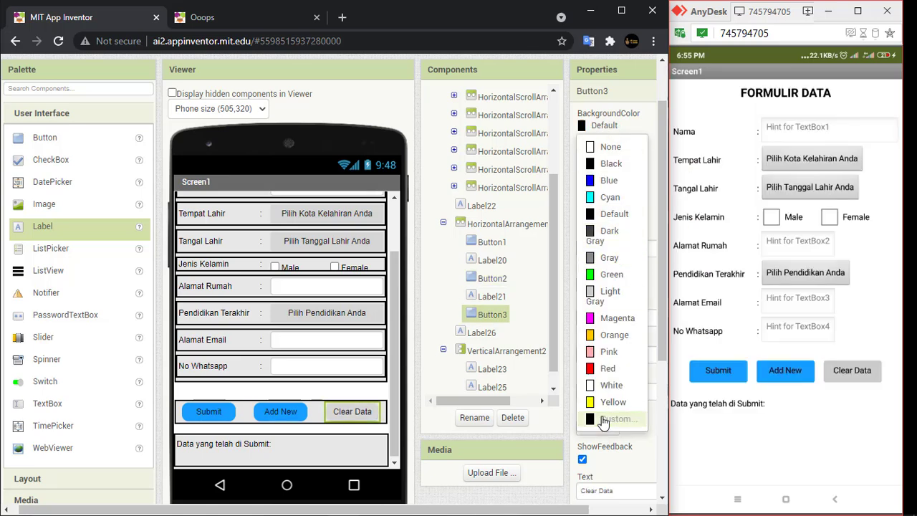
pyautogui.click(616, 419)
pyautogui.moveTo(642, 154); pyautogui.dragTo(579, 164)
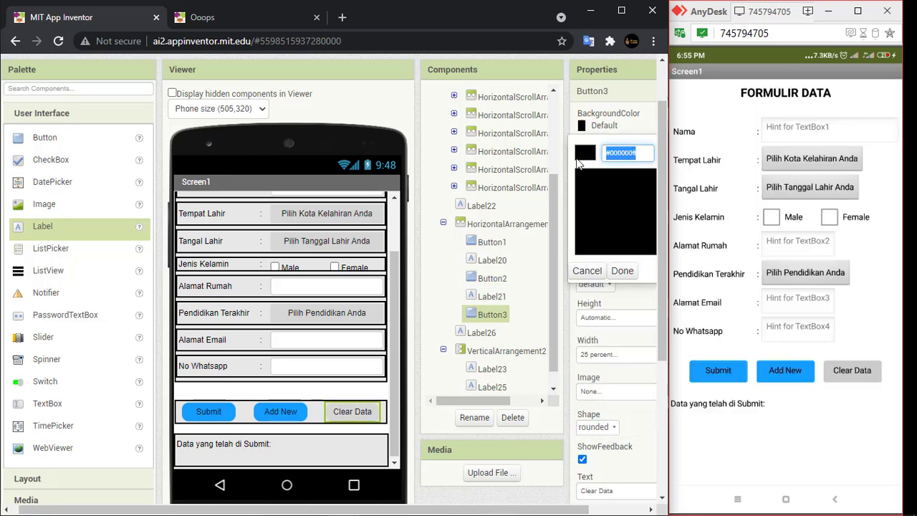
pyautogui.hotkey('ctrl', 'v')
pyautogui.click(622, 271)
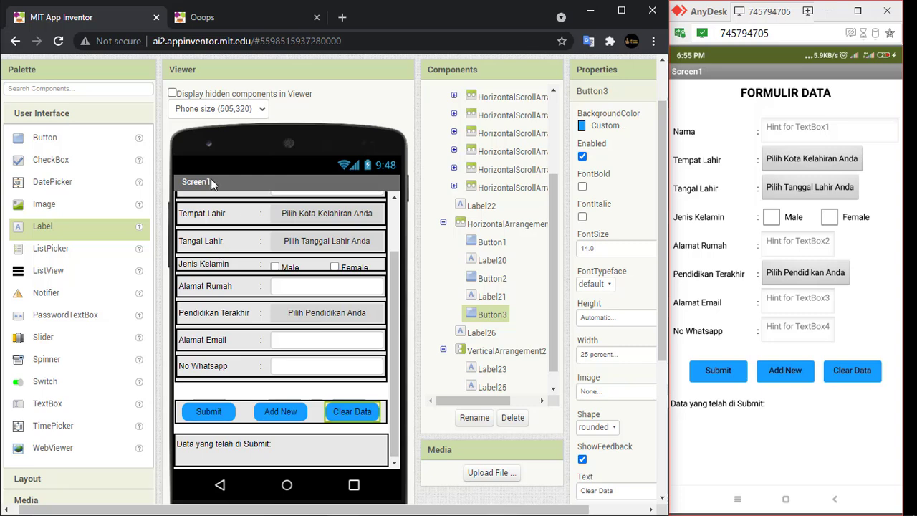
# Step: Review the form layout from the title to the submitted-data area, checking the button row in the designer and on the phone
pyautogui.scroll(2, 273, 281)
pyautogui.scroll(-2, 273, 281)
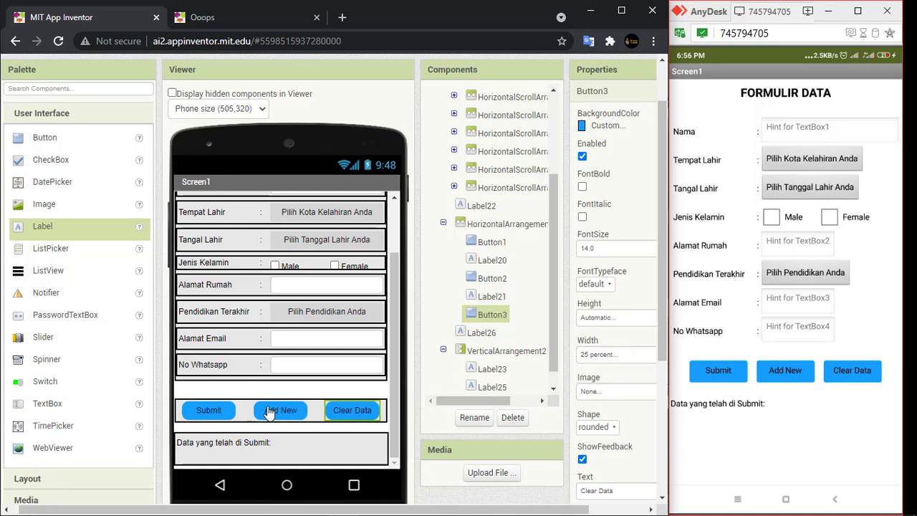
pyautogui.click(713, 380)
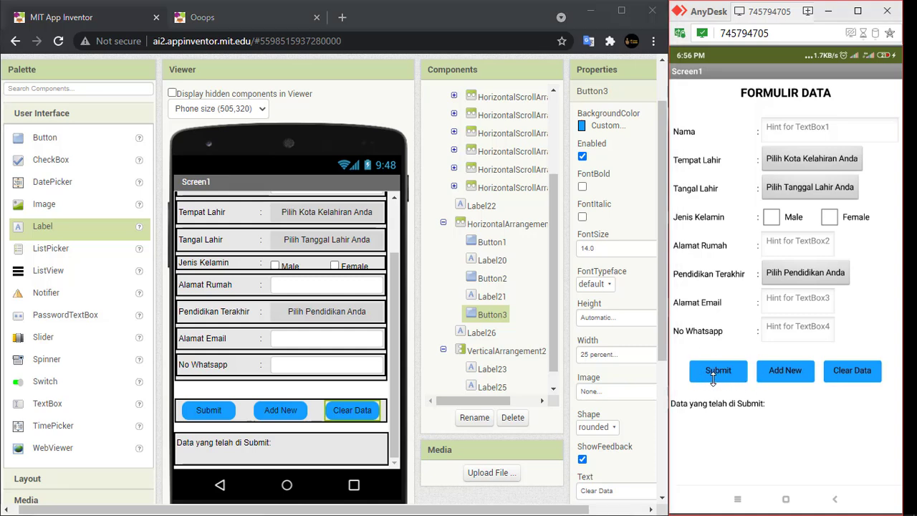
pyautogui.click(298, 409)
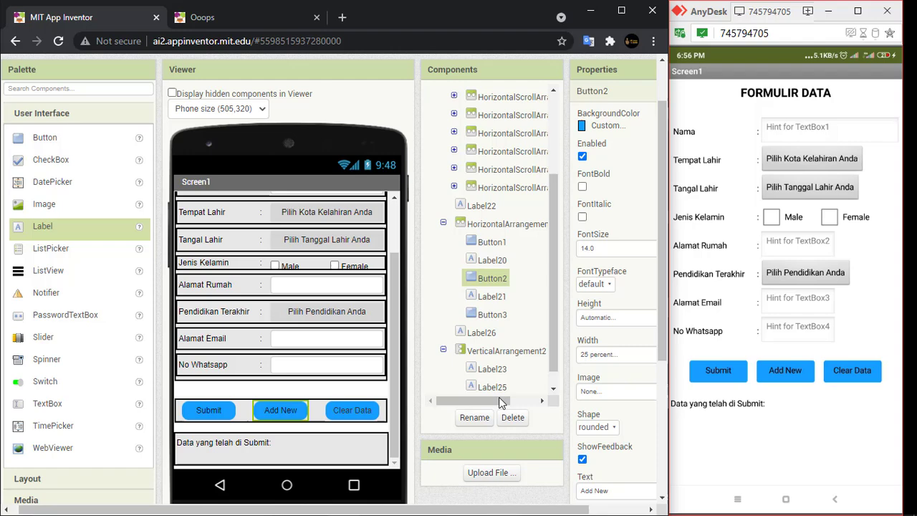
pyautogui.click(322, 421)
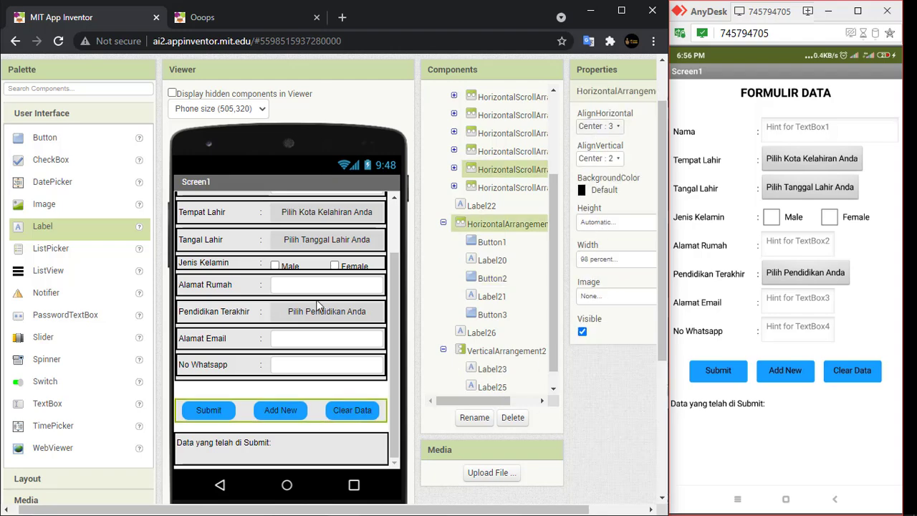
pyautogui.scroll(-1, 294, 363)
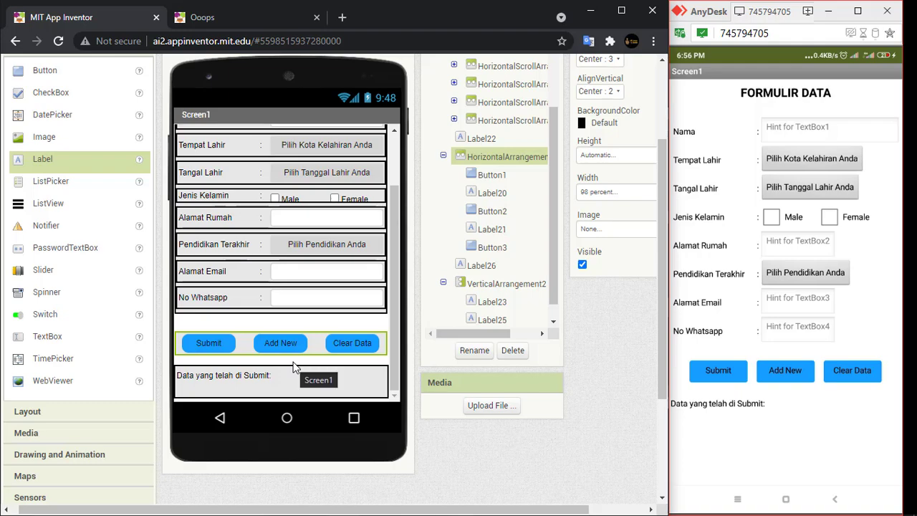
pyautogui.scroll(2, 324, 324)
pyautogui.scroll(-1, 380, 319)
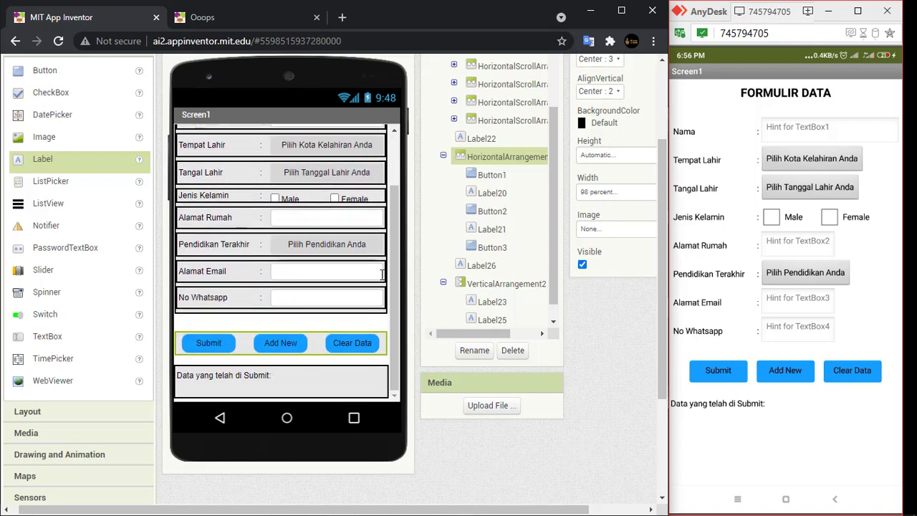
pyautogui.scroll(1, 391, 276)
pyautogui.scroll(2, 326, 312)
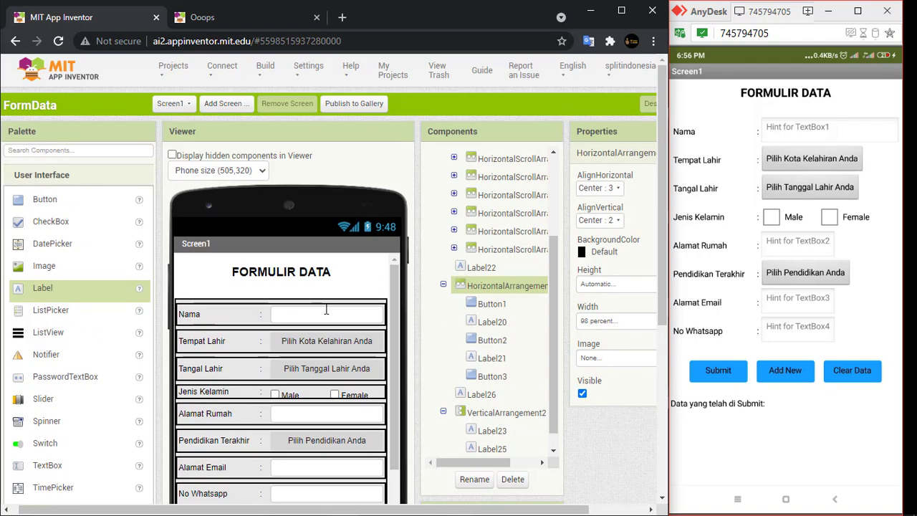
pyautogui.scroll(-1, 339, 312)
pyautogui.scroll(-1, 641, 248)
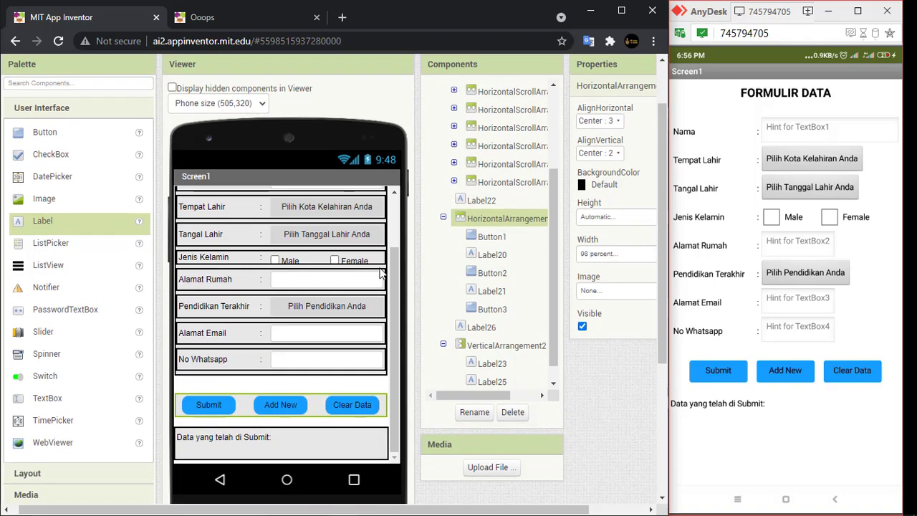
pyautogui.moveTo(393, 285); pyautogui.dragTo(410, 227)
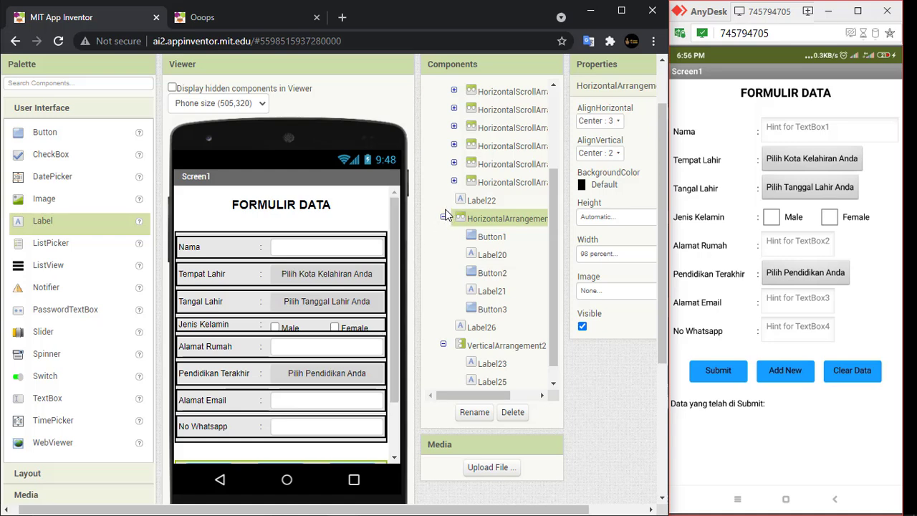
# Step: Collapse the button row in the component tree and rename the Nama text box as TextBoxNama
pyautogui.click(443, 217)
pyautogui.scroll(3, 466, 225)
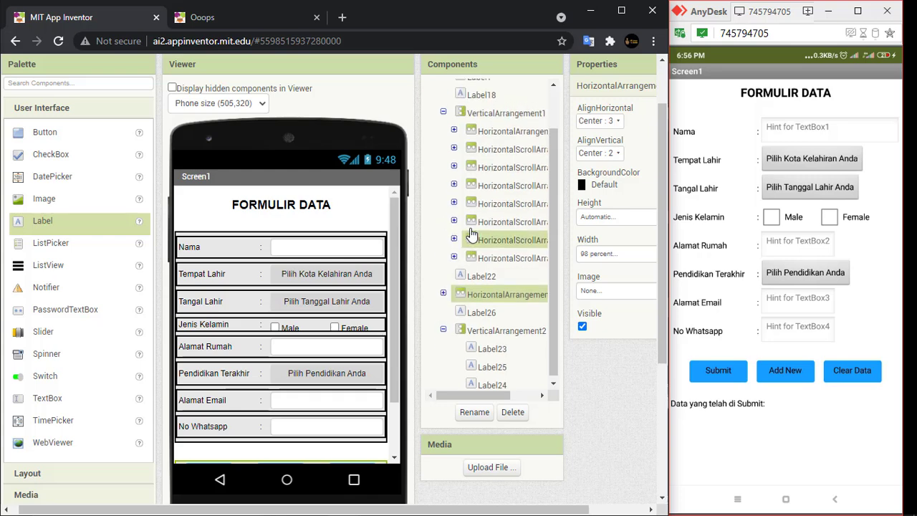
pyautogui.click(325, 250)
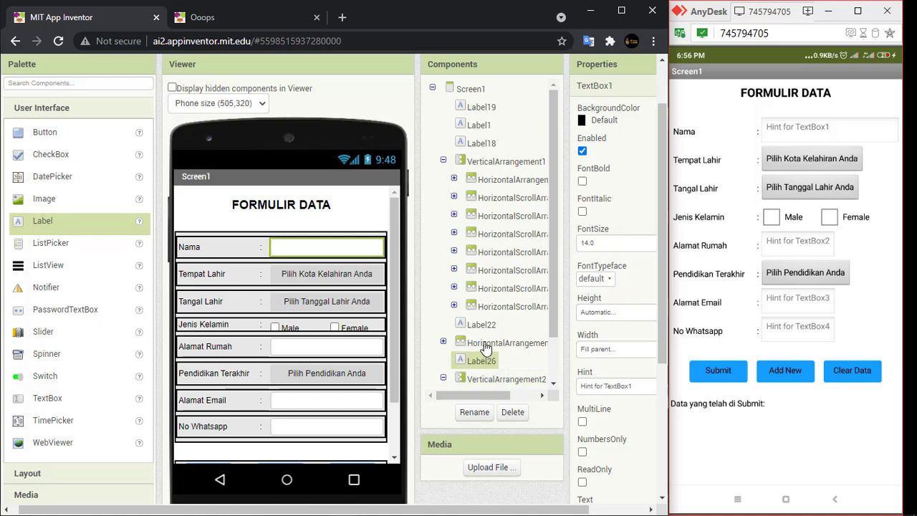
pyautogui.click(473, 414)
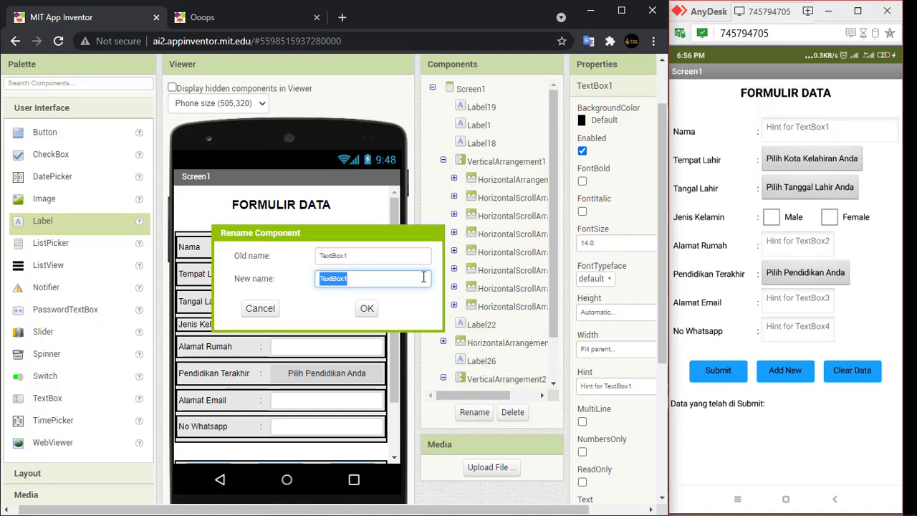
pyautogui.write('T')
pyautogui.write('Nama')
pyautogui.click(367, 310)
# Step: Select the Tempat Lahir list picker and expand the first three form rows in the component tree
pyautogui.click(326, 282)
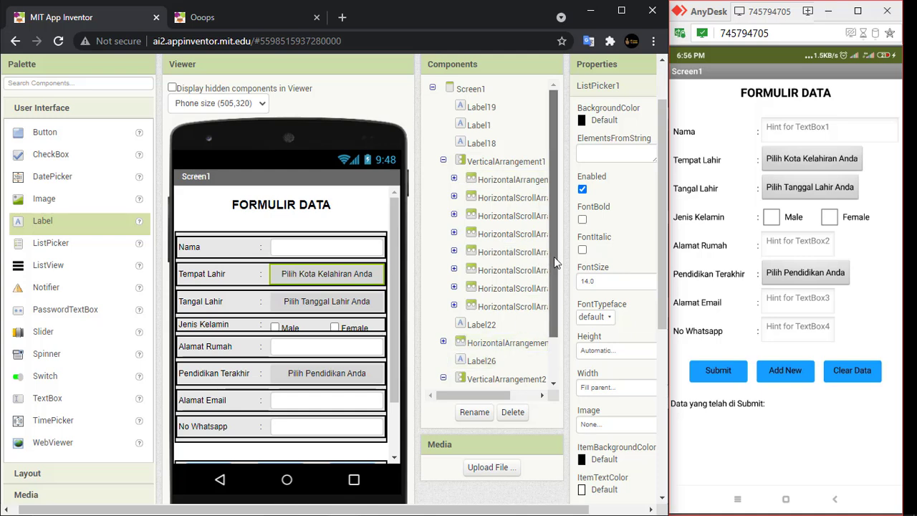
pyautogui.moveTo(557, 262); pyautogui.dragTo(554, 298)
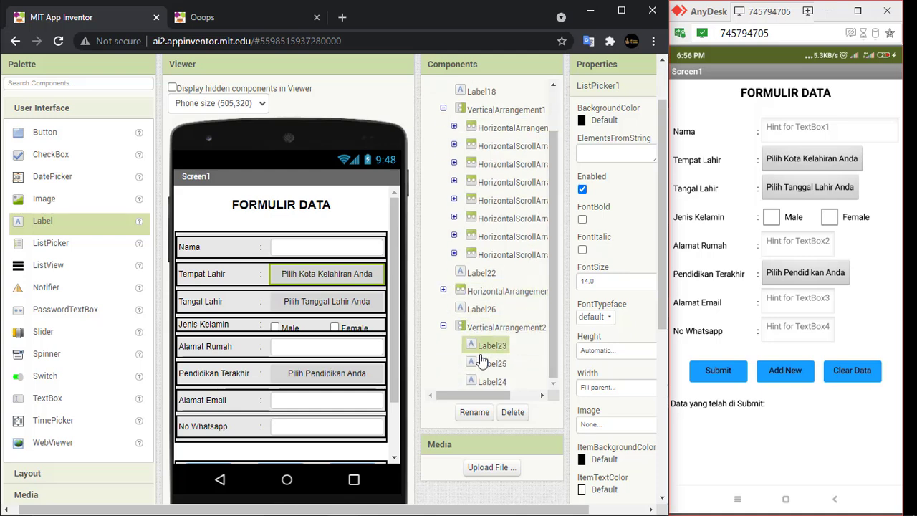
pyautogui.scroll(3, 488, 230)
pyautogui.click(454, 179)
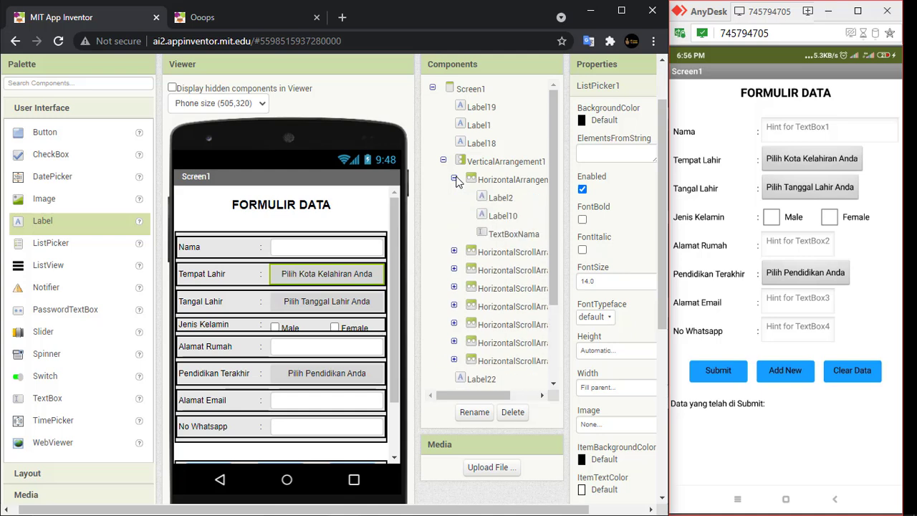
pyautogui.click(454, 250)
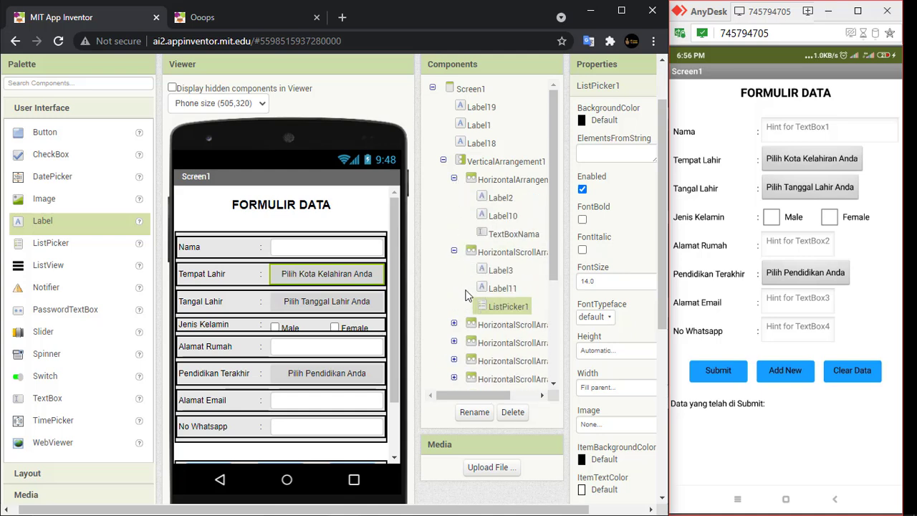
pyautogui.click(454, 323)
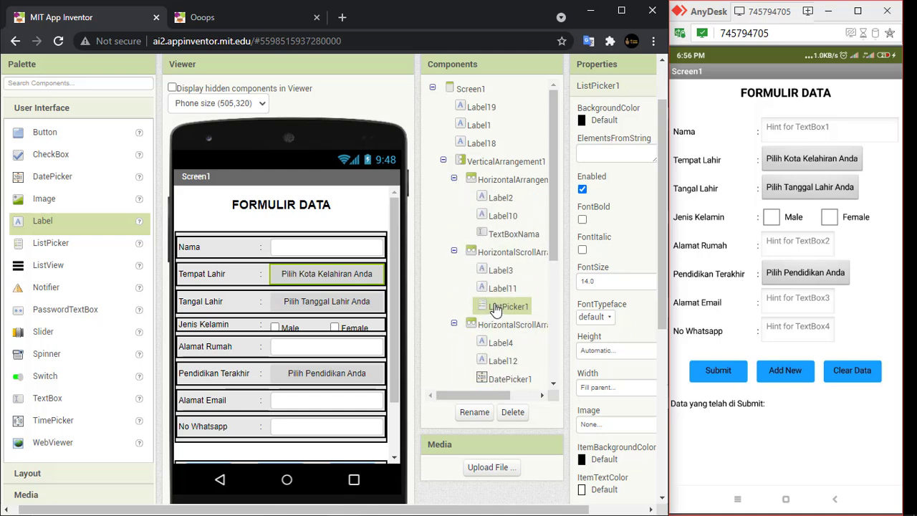
# Step: Rename the Tempat Lahir list picker as ListPickerKota
pyautogui.scroll(-2, 494, 287)
pyautogui.click(474, 412)
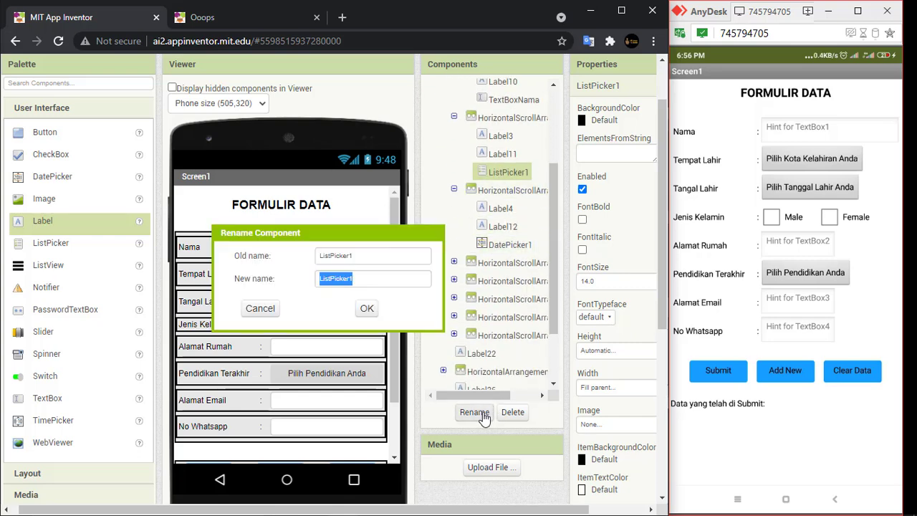
pyautogui.press('Right')
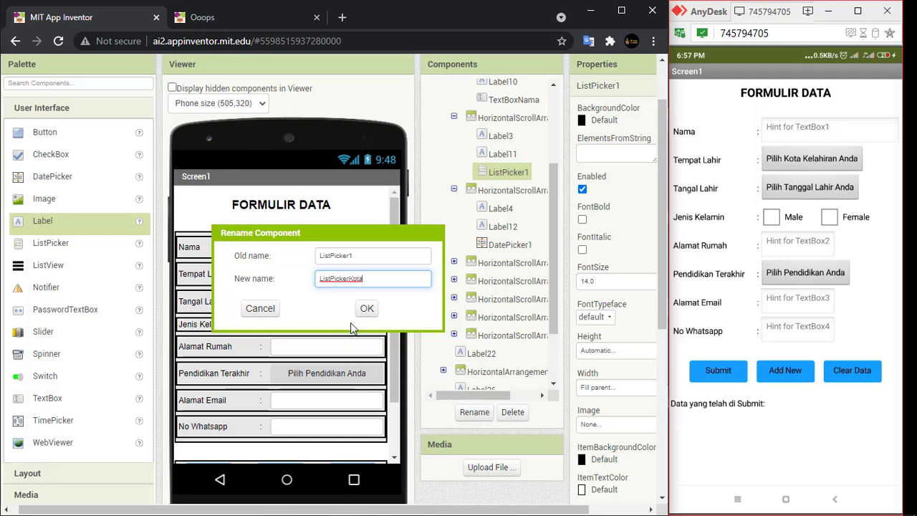
pyautogui.click(366, 308)
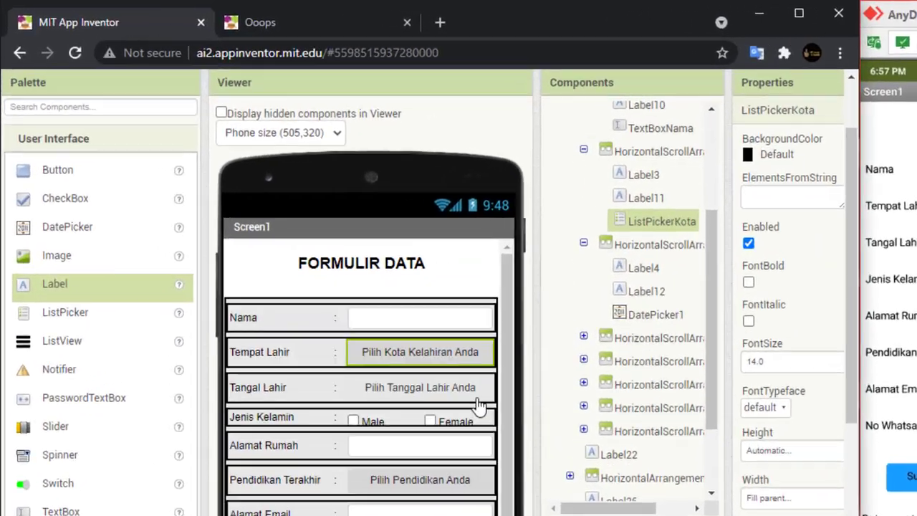
# Step: Rename the Tanggal Lahir row's date picker as DatePickerLahir
pyautogui.click(638, 315)
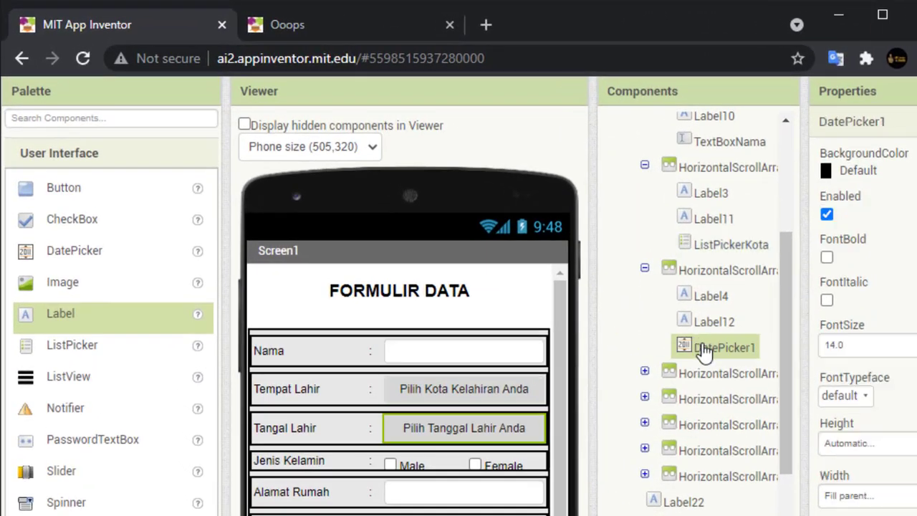
pyautogui.click(670, 513)
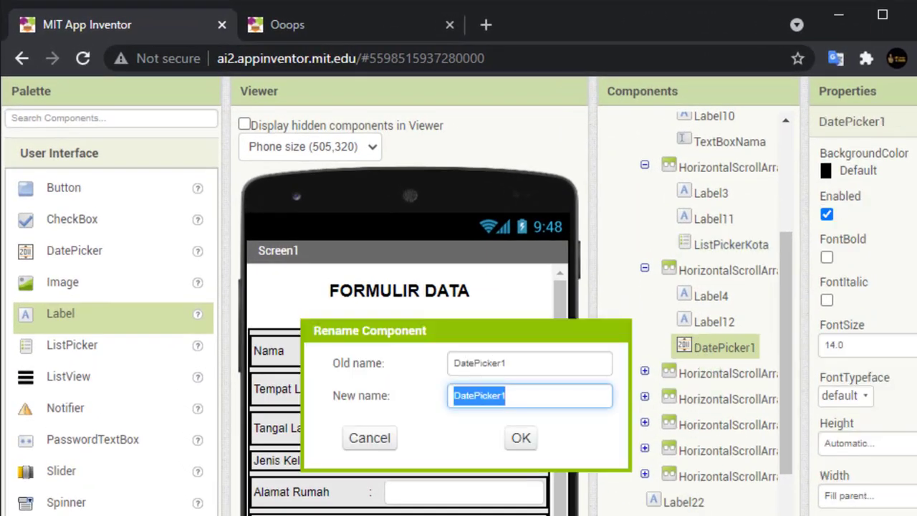
pyautogui.click(516, 398)
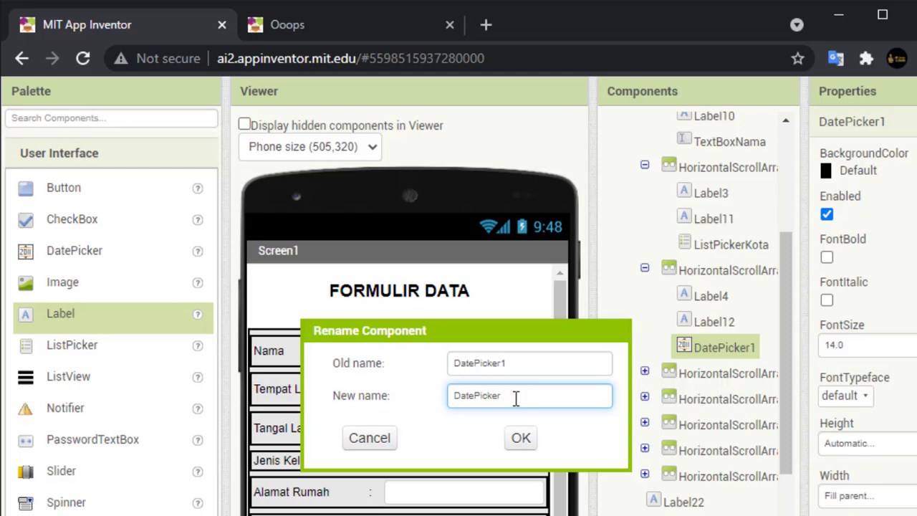
pyautogui.click(519, 440)
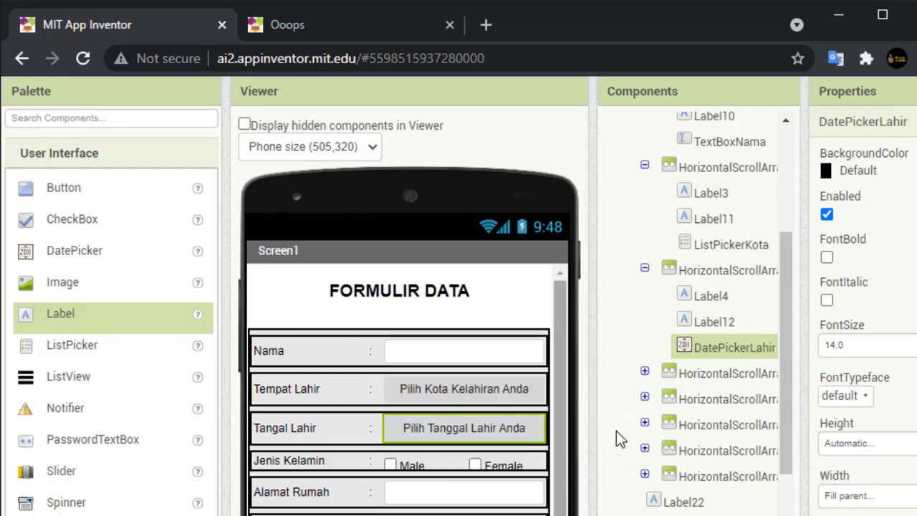
# Step: Expand the Jenis Kelamin row in the component tree and rename the Male check box as CheckBoxMale
pyautogui.click(645, 372)
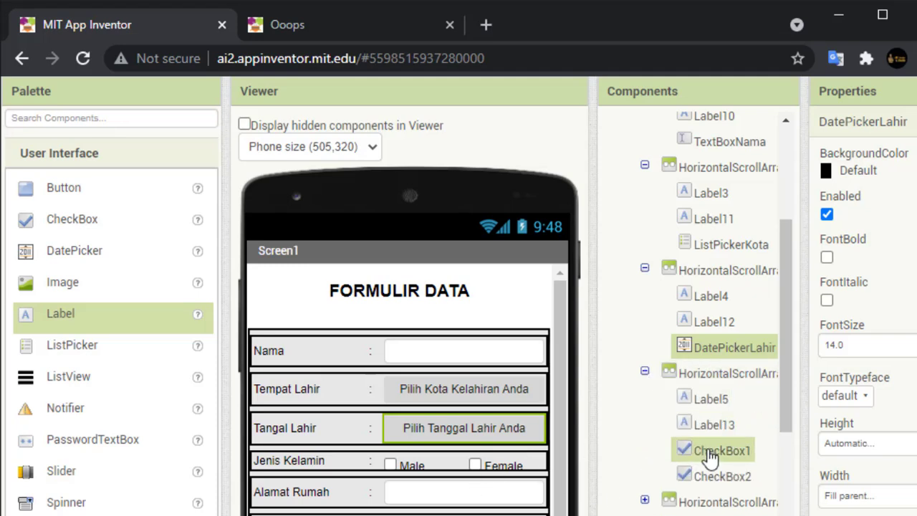
pyautogui.click(685, 450)
pyautogui.click(672, 515)
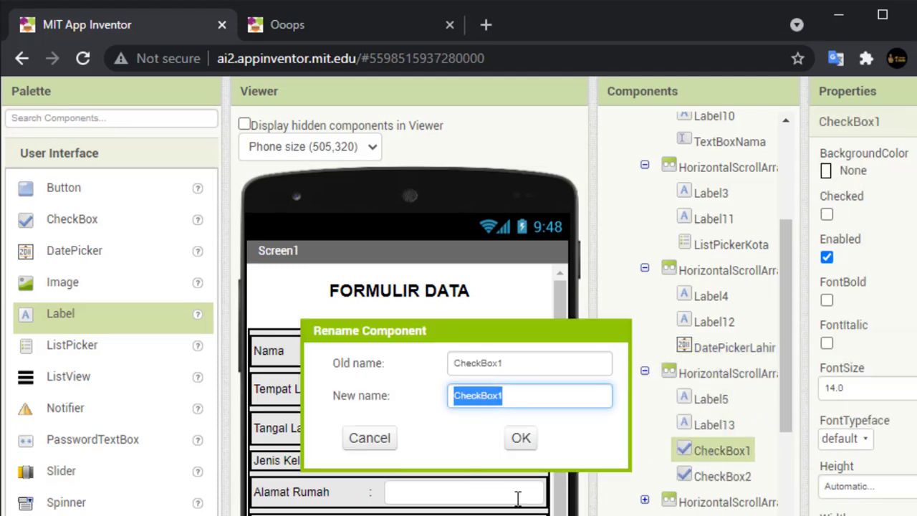
pyautogui.click(535, 398)
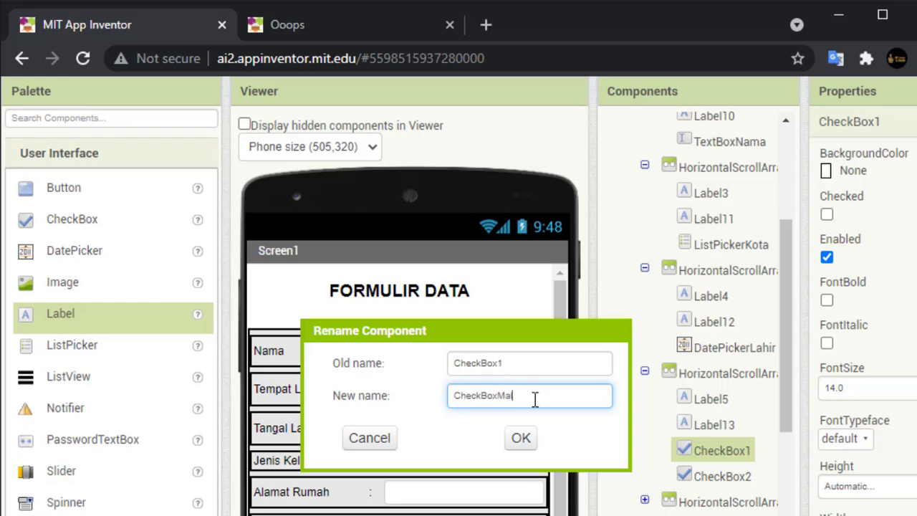
pyautogui.click(520, 438)
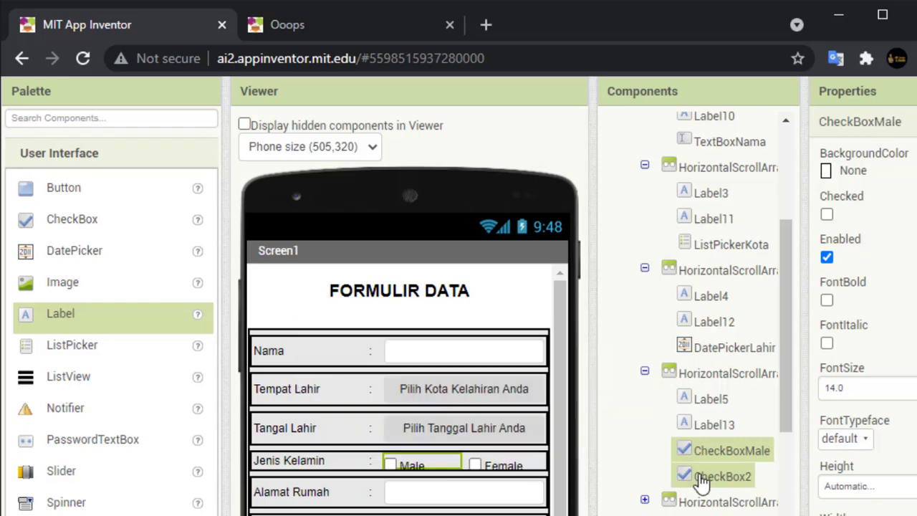
# Step: Rename the Female check box in the Jenis Kelamin row as CheckBoxFemale
pyautogui.click(718, 477)
pyautogui.click(672, 515)
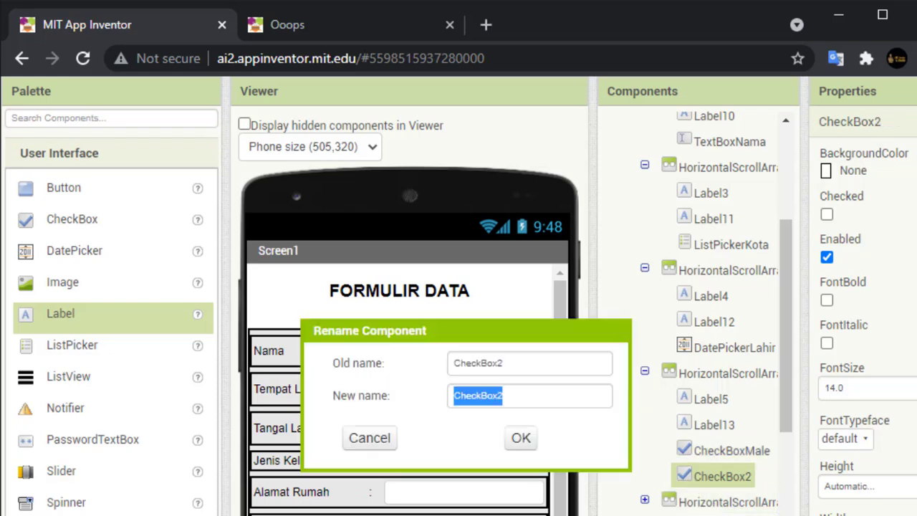
pyautogui.click(552, 394)
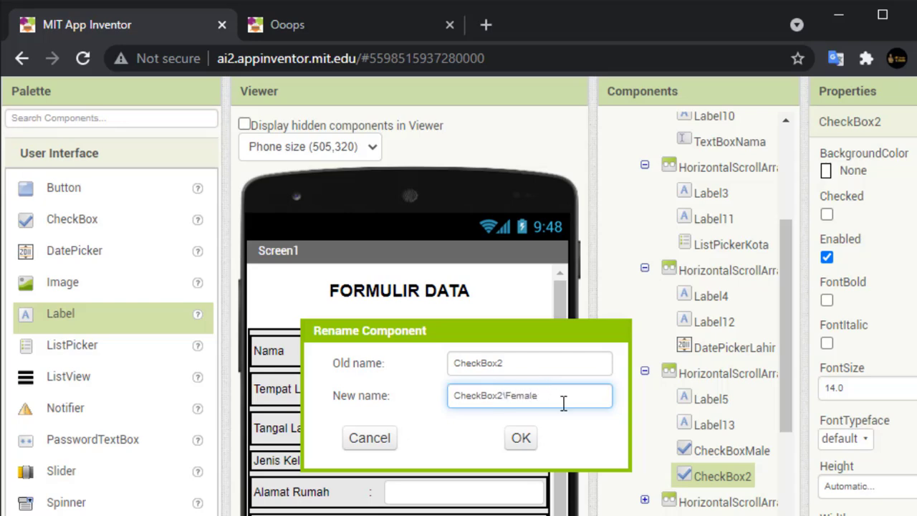
pyautogui.click(523, 439)
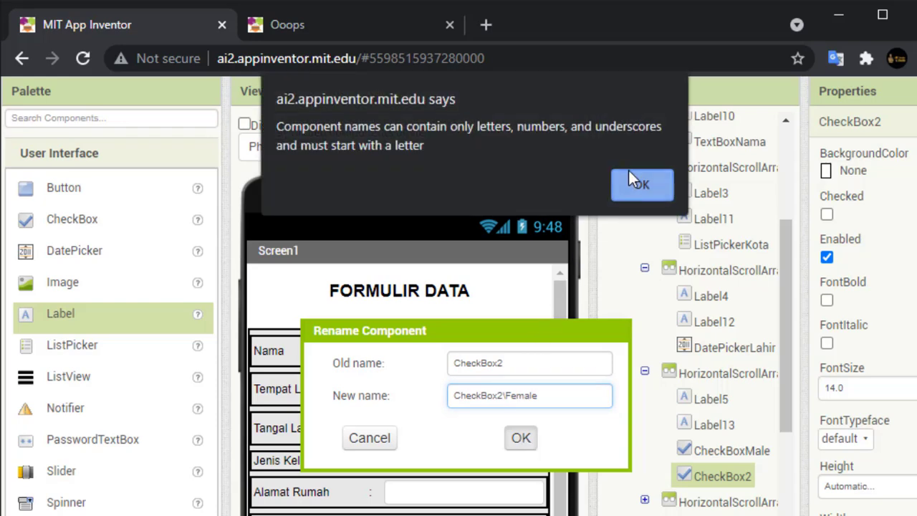
pyautogui.click(644, 183)
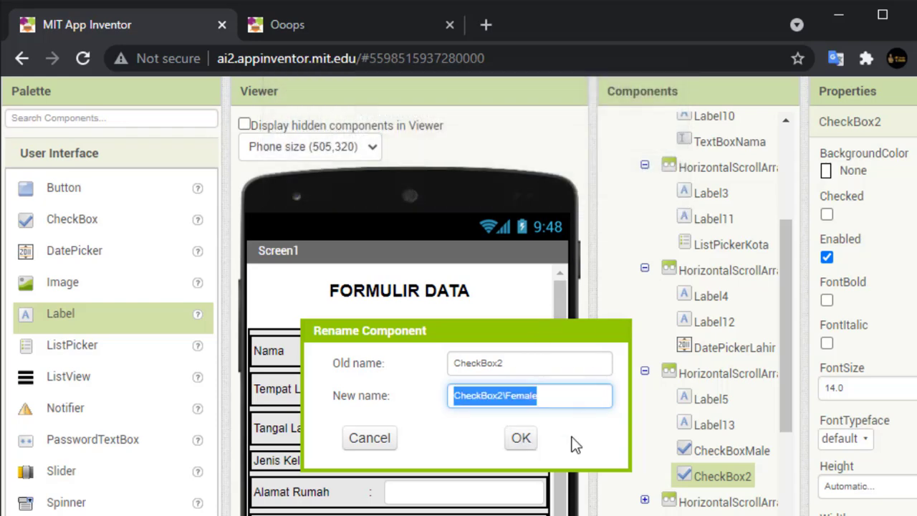
pyautogui.click(509, 395)
pyautogui.press('BackSpace')
pyautogui.press('BackSpace')
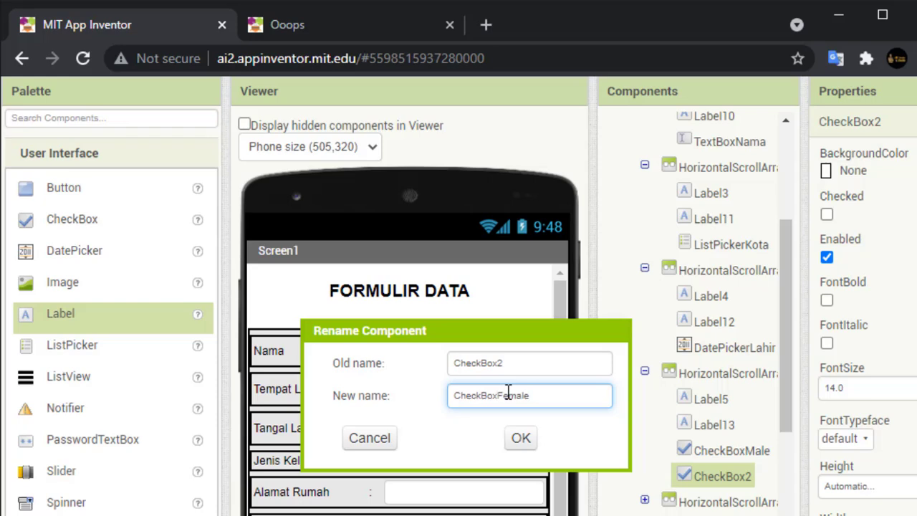
pyautogui.click(520, 438)
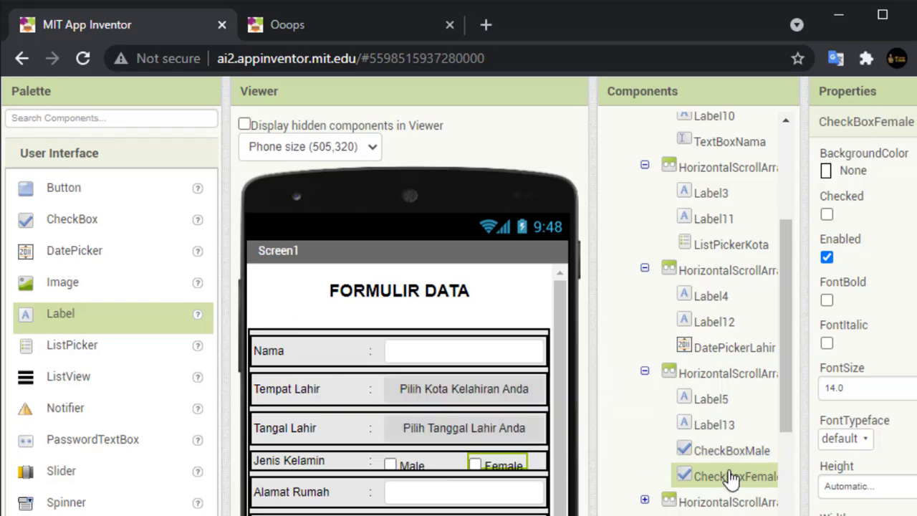
# Step: Rename the Alamat Rumah text box as TextBoxAlamat
pyautogui.click(519, 491)
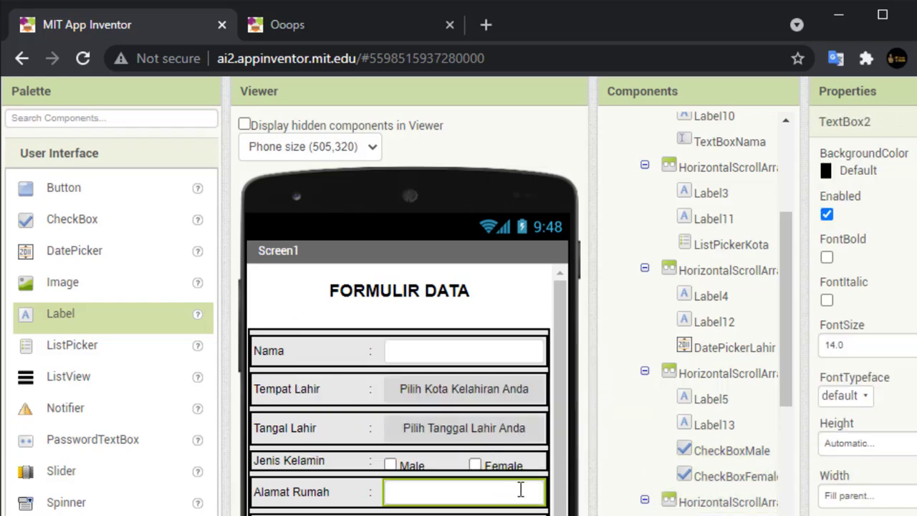
pyautogui.scroll(-1, 753, 463)
pyautogui.scroll(-2, 752, 463)
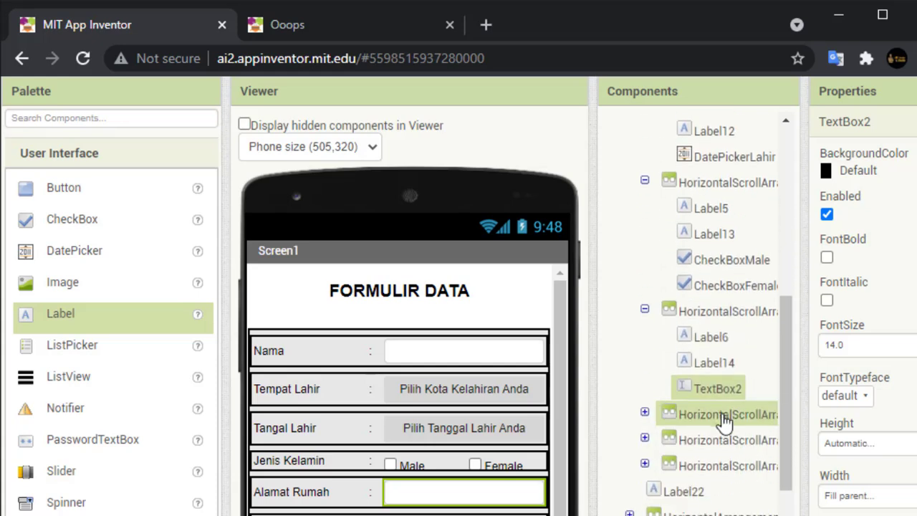
pyautogui.click(703, 388)
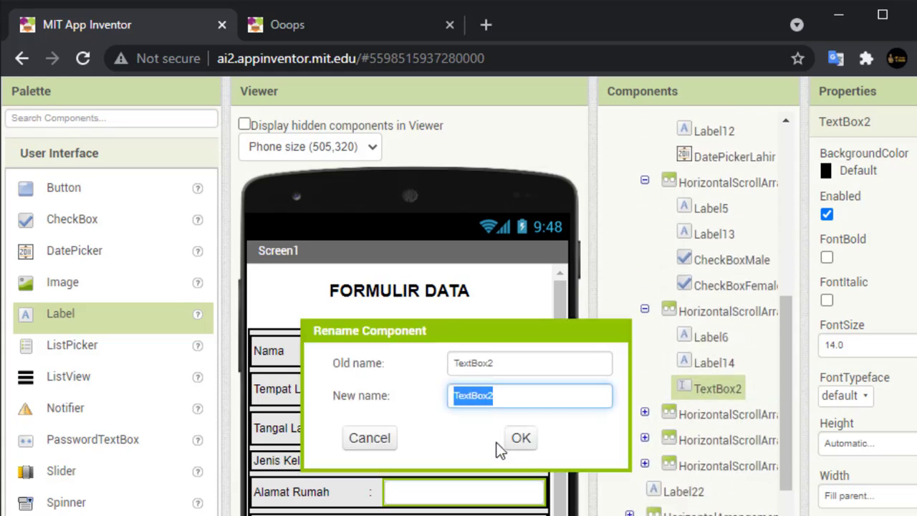
pyautogui.click(533, 395)
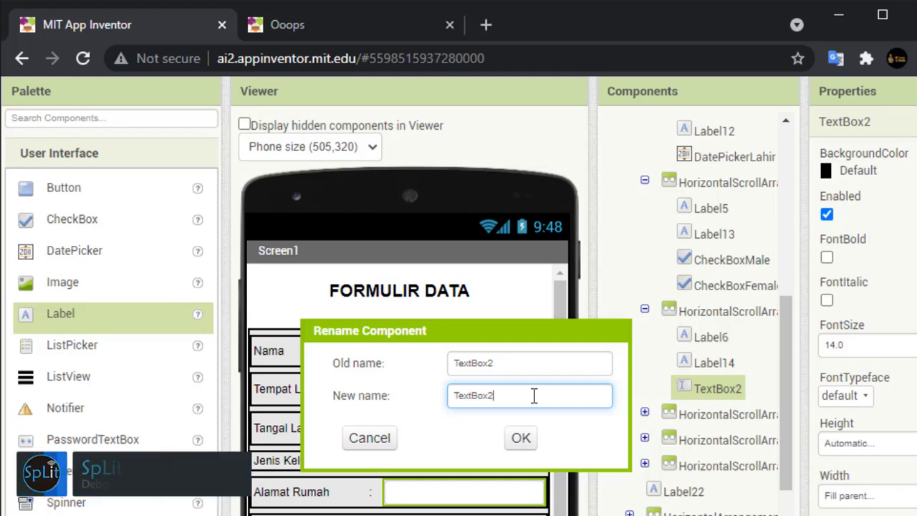
pyautogui.press('BackSpace')
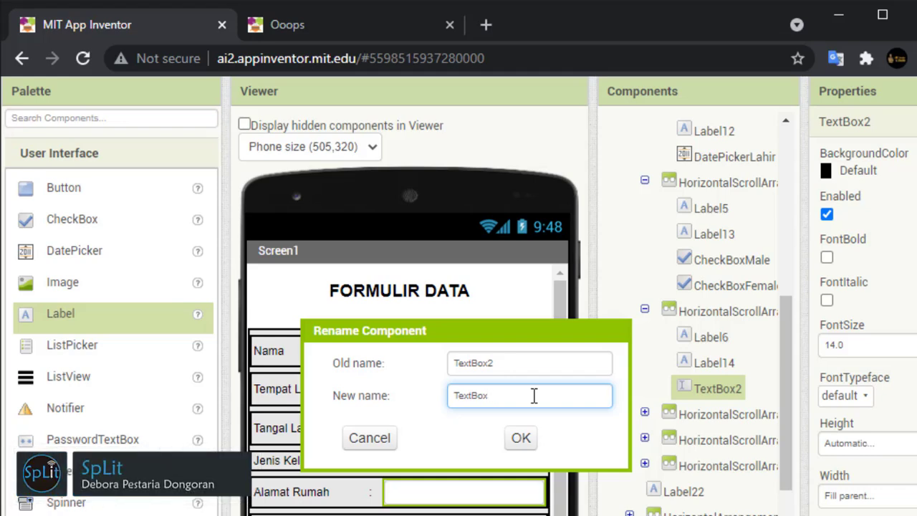
pyautogui.write('Alamat')
pyautogui.click(519, 440)
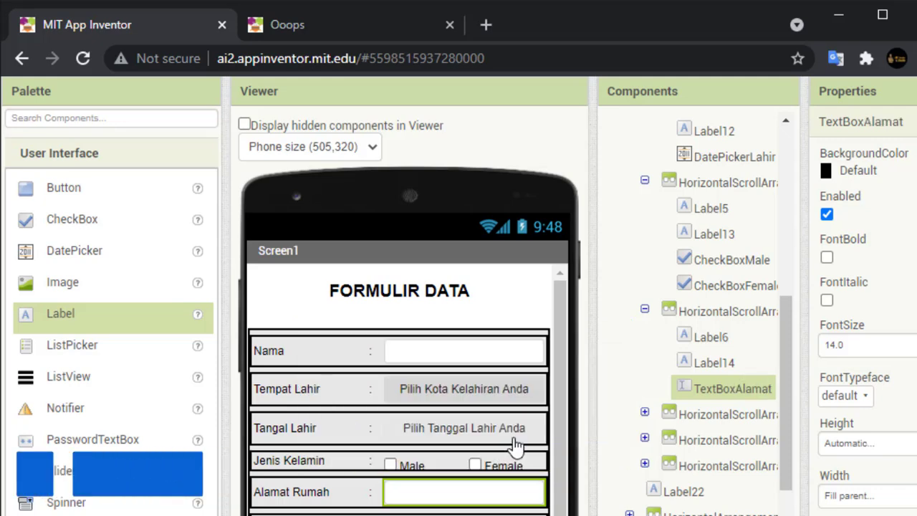
# Step: Rename the Pendidikan Terakhir row's list picker as ListPickerPendidikan
pyautogui.click(487, 515)
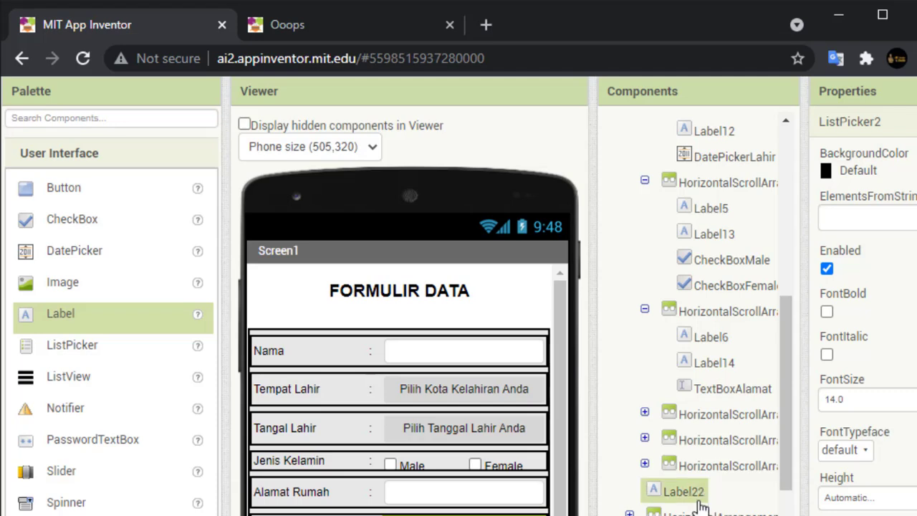
pyautogui.scroll(-2, 698, 494)
pyautogui.click(645, 311)
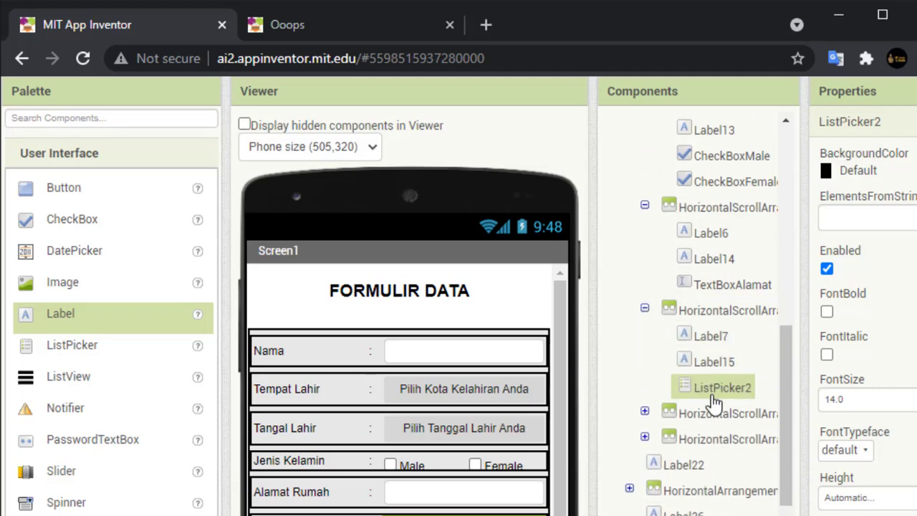
pyautogui.click(667, 515)
pyautogui.click(537, 400)
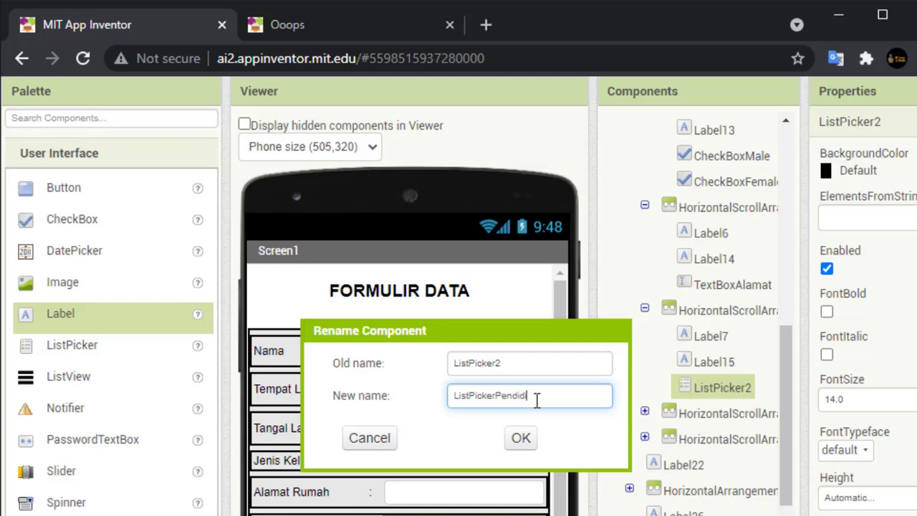
pyautogui.click(521, 438)
# Step: Expand the Alamat Email row in the component tree and rename its text box as TextBoxEmail
pyautogui.scroll(-1, 741, 358)
pyautogui.click(645, 334)
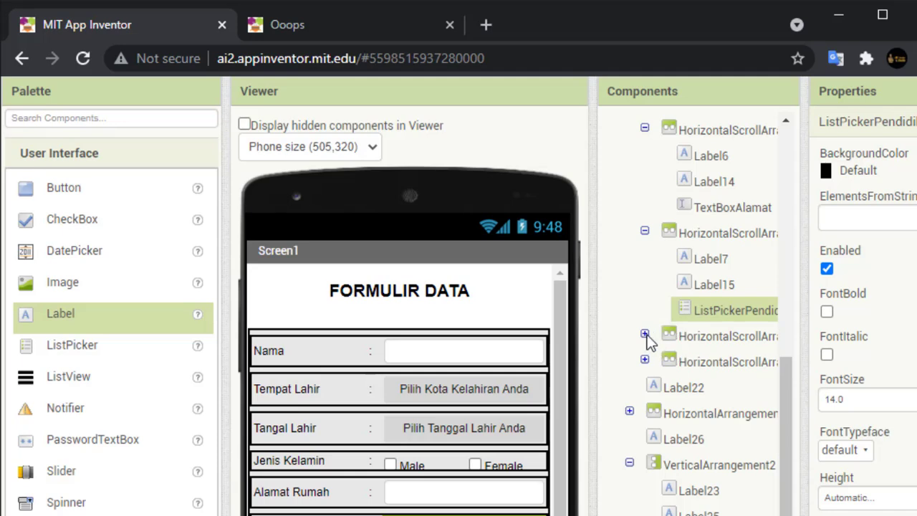
pyautogui.click(716, 413)
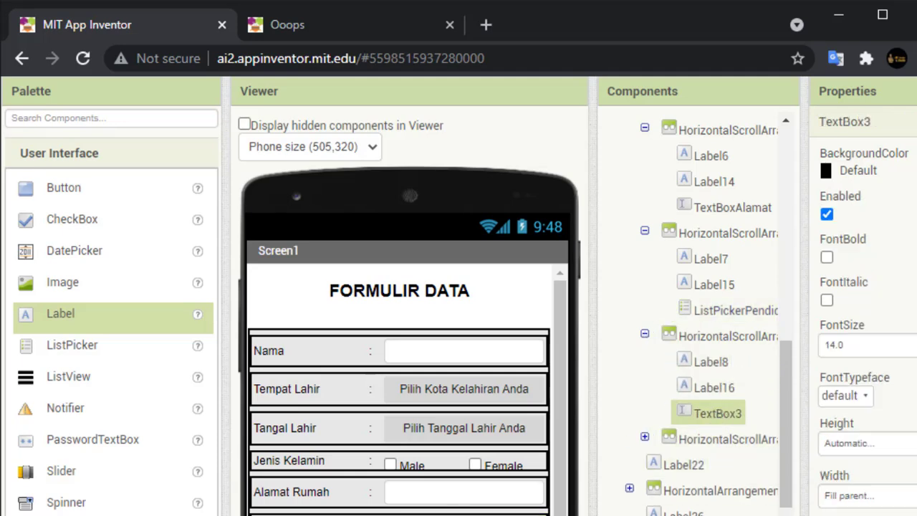
pyautogui.click(511, 402)
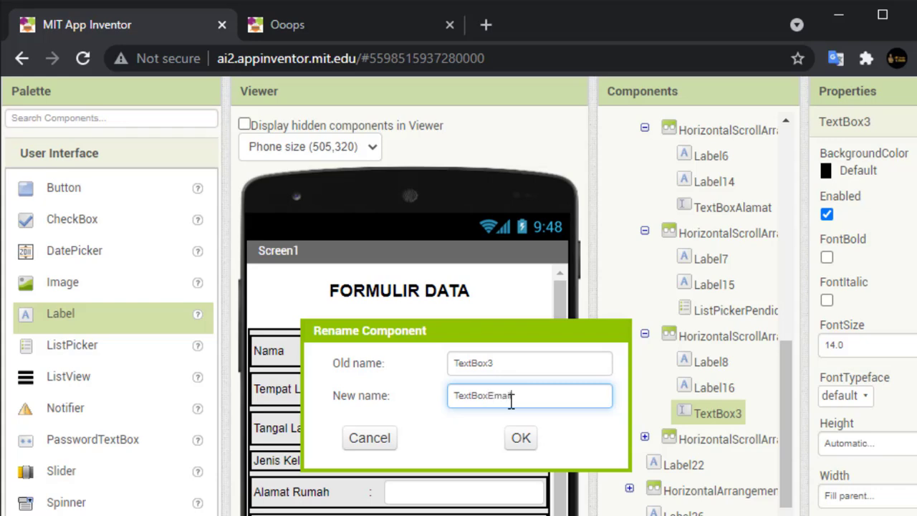
pyautogui.write('Email')
pyautogui.click(521, 437)
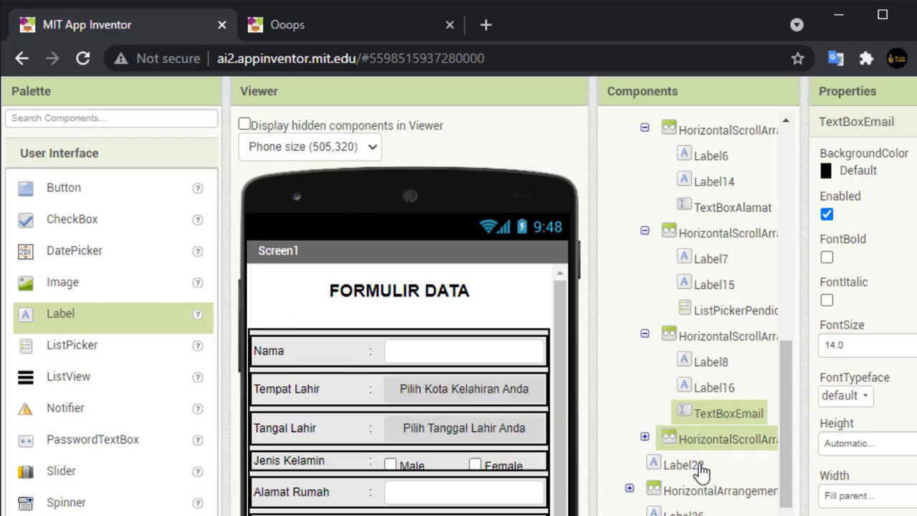
# Step: Expand the No Whatsapp row in the component tree and rename its text box as TextBoxWA
pyautogui.click(645, 438)
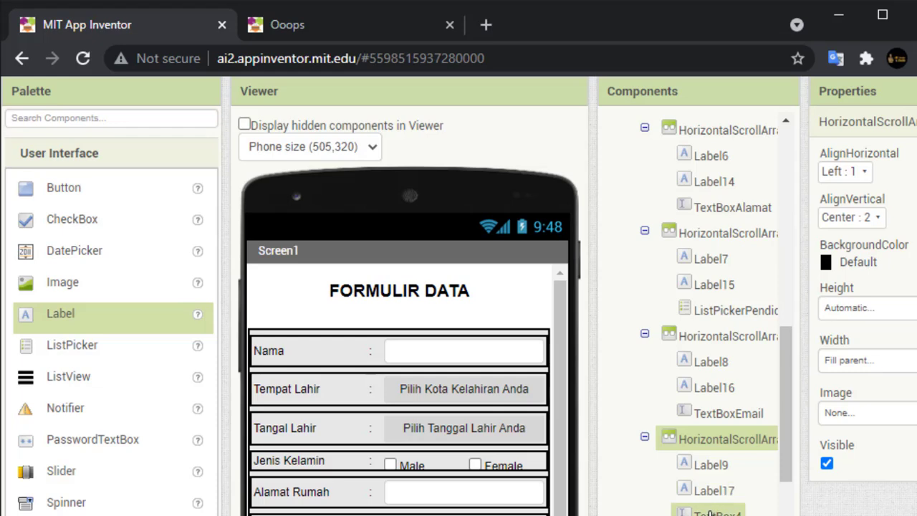
pyautogui.click(706, 513)
pyautogui.scroll(-2, 481, 502)
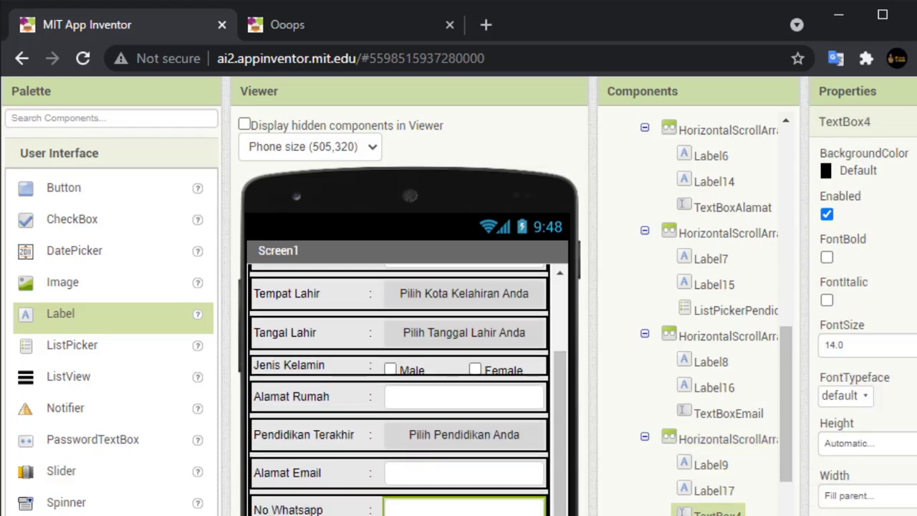
pyautogui.click(670, 515)
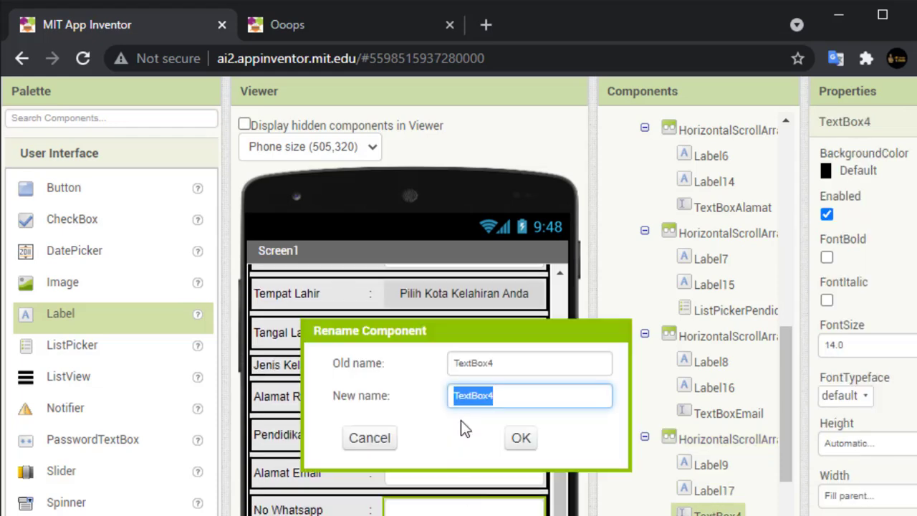
pyautogui.click(515, 399)
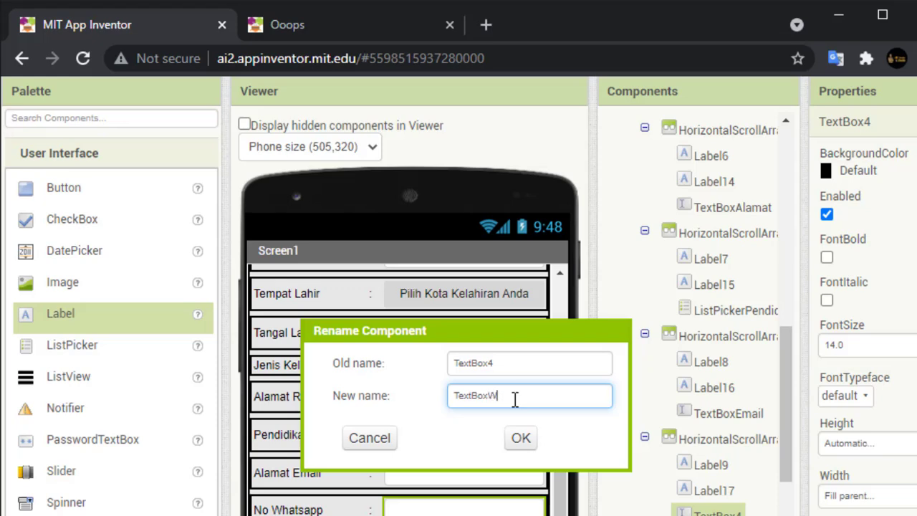
pyautogui.write('WA')
pyautogui.click(530, 438)
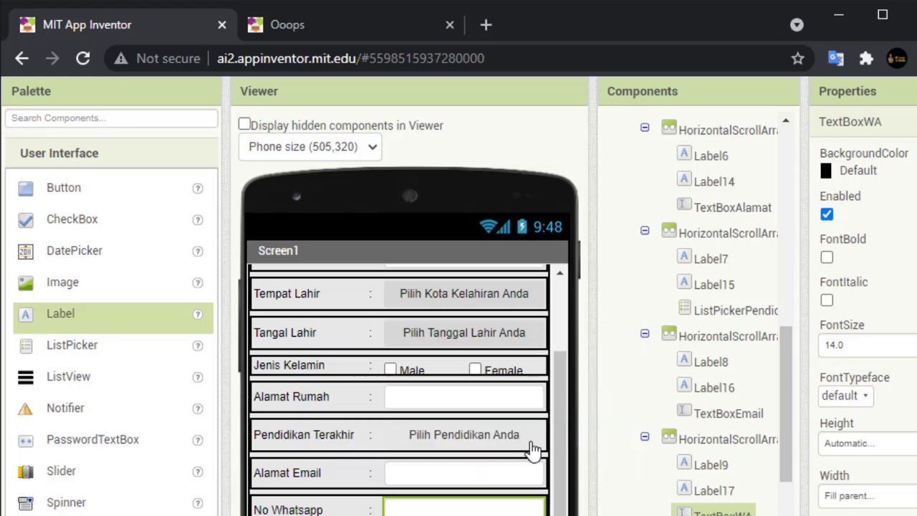
# Step: Expand the button row's horizontal arrangement in the component tree and rename the Submit button as ButtonSubmit
pyautogui.scroll(-2, 721, 483)
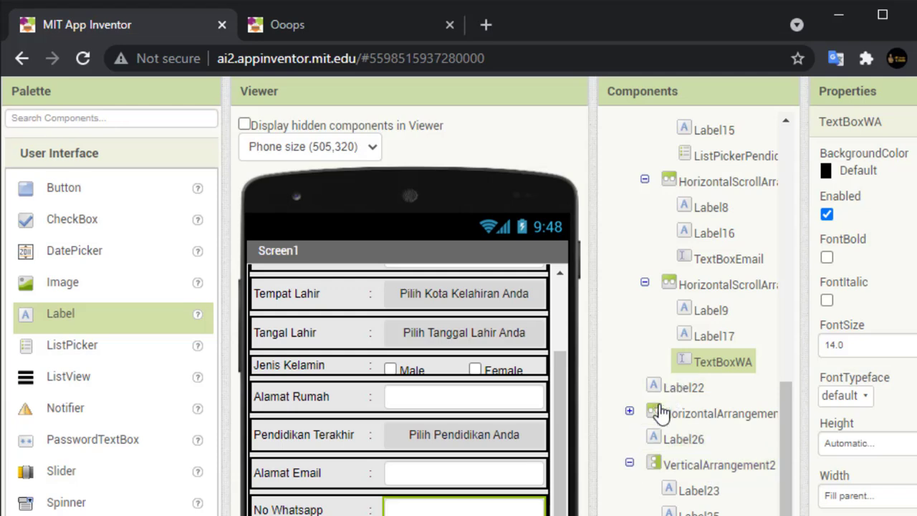
pyautogui.scroll(-2, 688, 408)
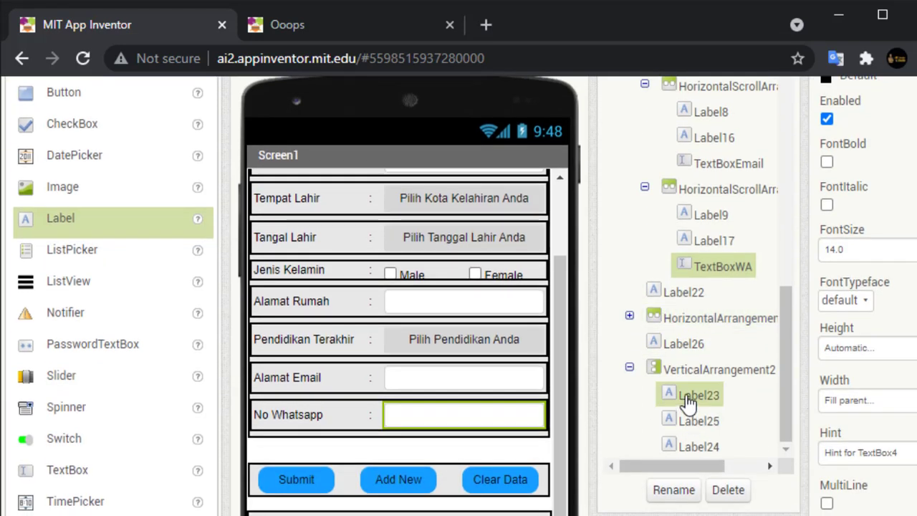
pyautogui.click(709, 394)
pyautogui.click(629, 316)
pyautogui.click(690, 344)
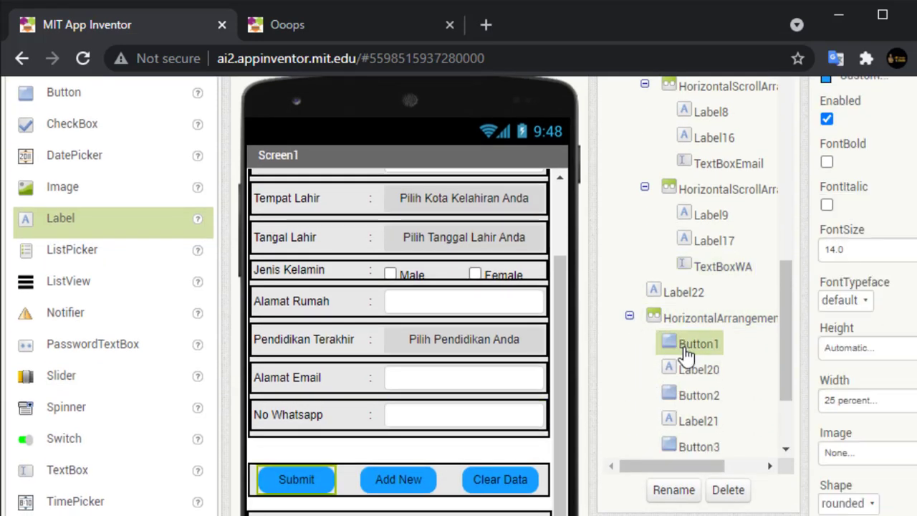
pyautogui.click(675, 490)
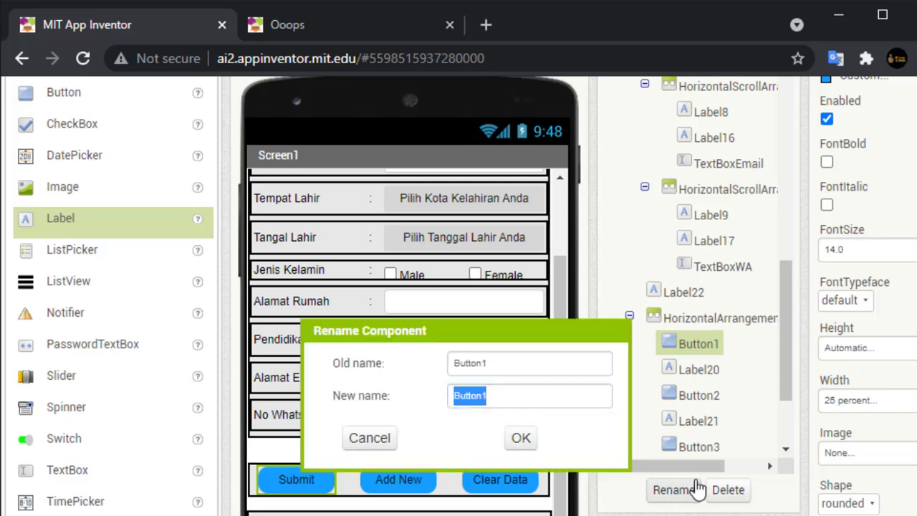
pyautogui.click(502, 396)
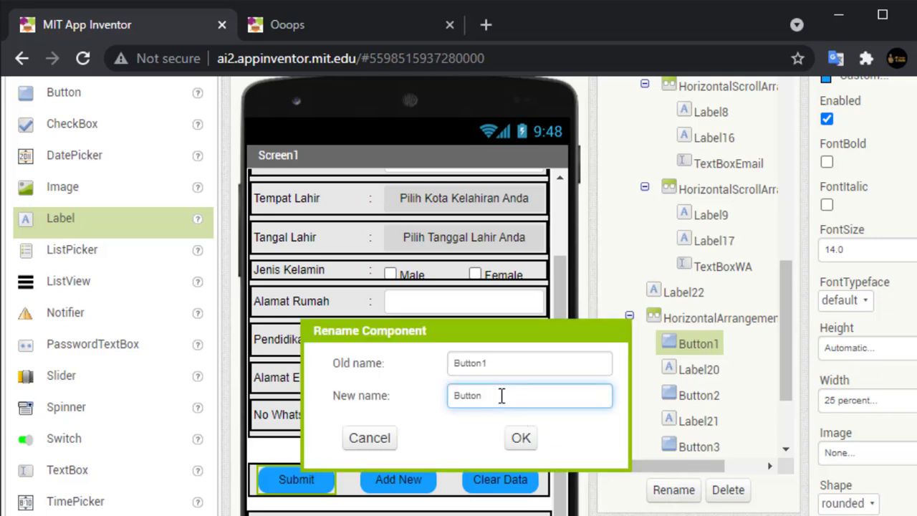
pyautogui.write('DS')
pyautogui.click(521, 438)
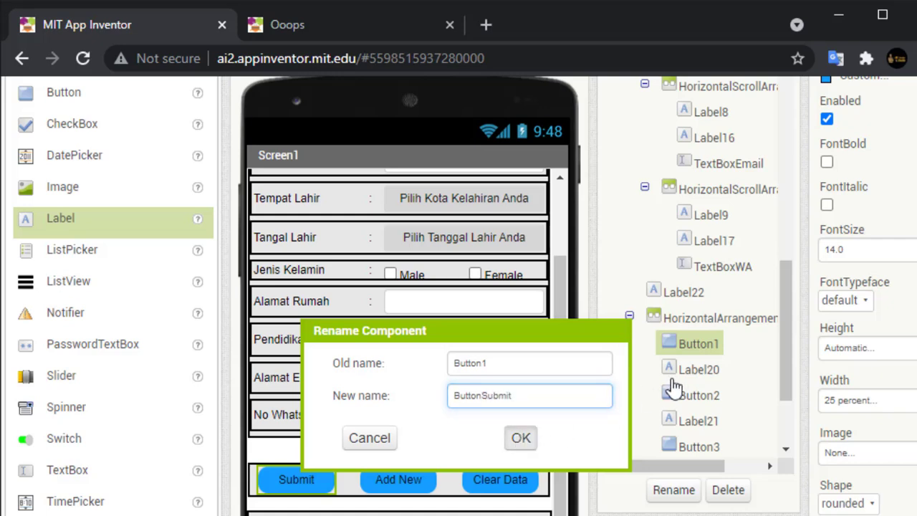
# Step: Rename the Add New button as ButtonADD
pyautogui.click(691, 396)
pyautogui.click(673, 490)
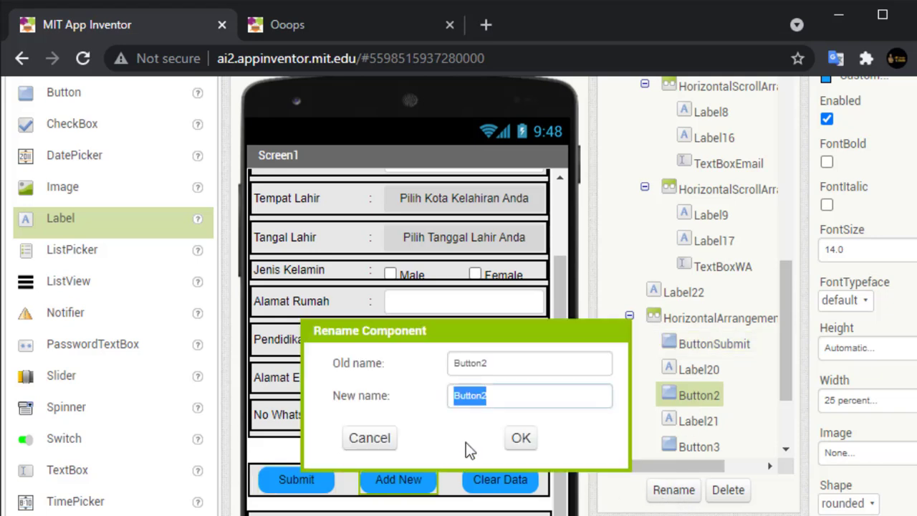
pyautogui.click(506, 401)
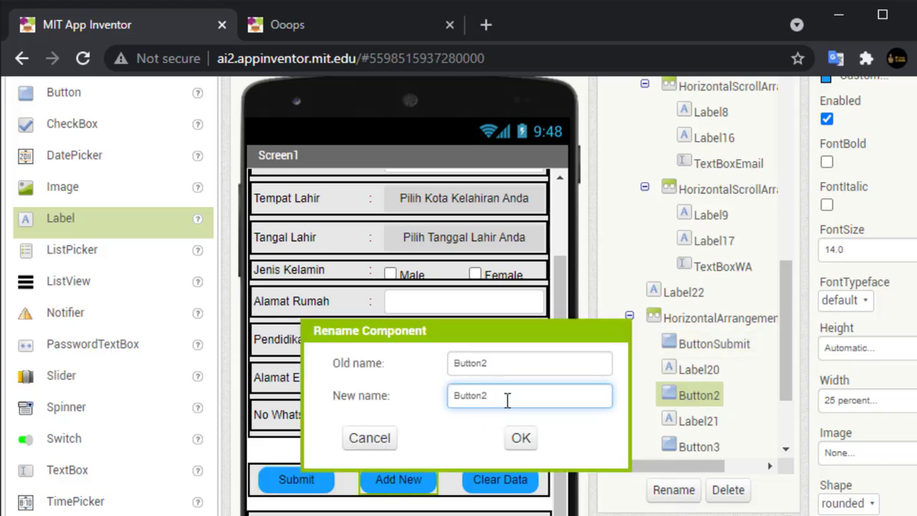
pyautogui.write('ADD')
pyautogui.click(520, 437)
# Step: Rename the Clear Data button as ButtonClear
pyautogui.click(703, 447)
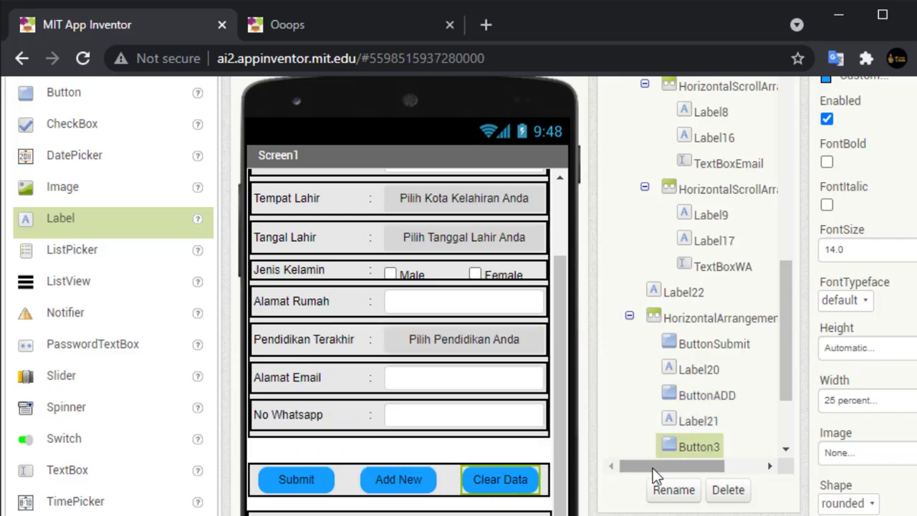
pyautogui.click(655, 491)
pyautogui.click(502, 399)
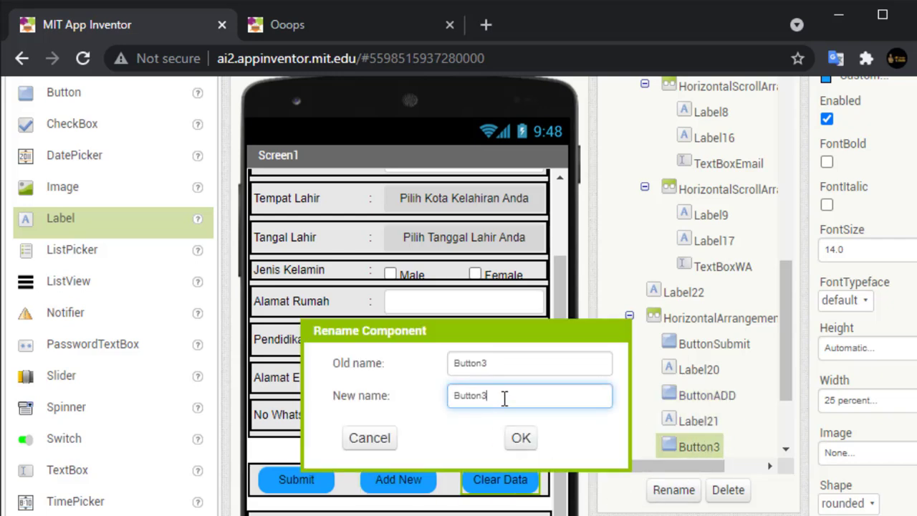
pyautogui.press('BackSpace')
pyautogui.write('Clear')
pyautogui.click(531, 443)
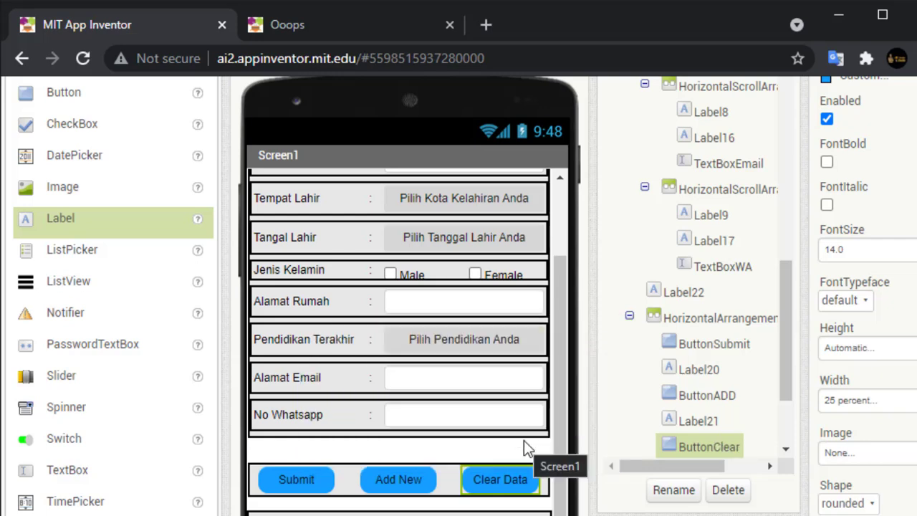
# Step: Rename Label24, the empty last label under "Data yang telah di Submit:", as LblInfo
pyautogui.scroll(-3, 734, 408)
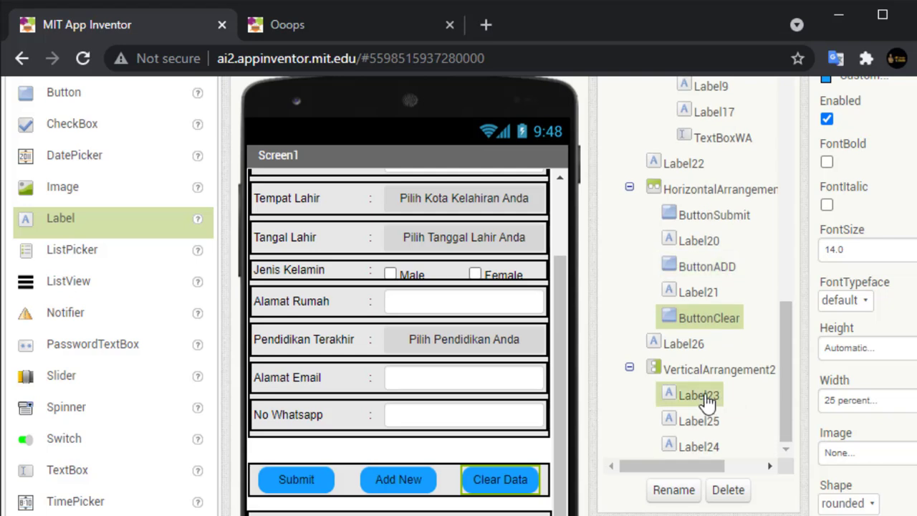
pyautogui.scroll(-2, 705, 399)
pyautogui.click(701, 353)
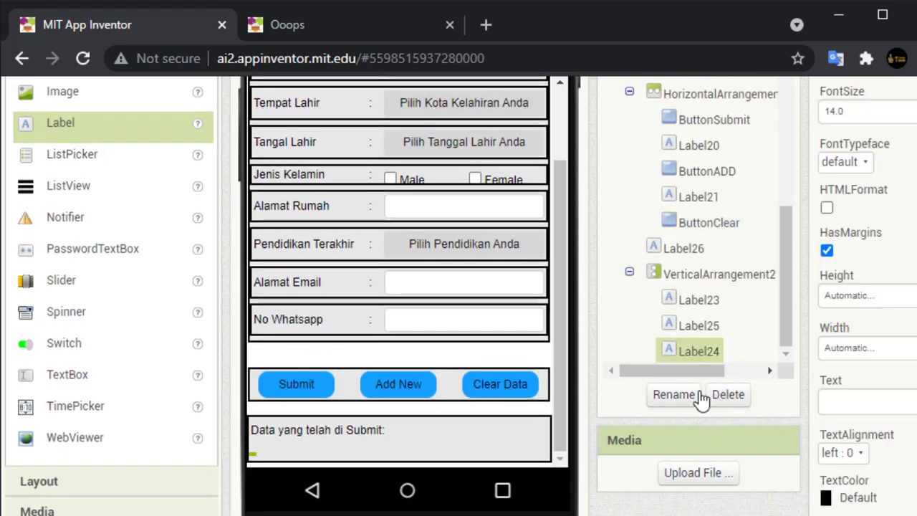
pyautogui.click(671, 396)
pyautogui.click(519, 396)
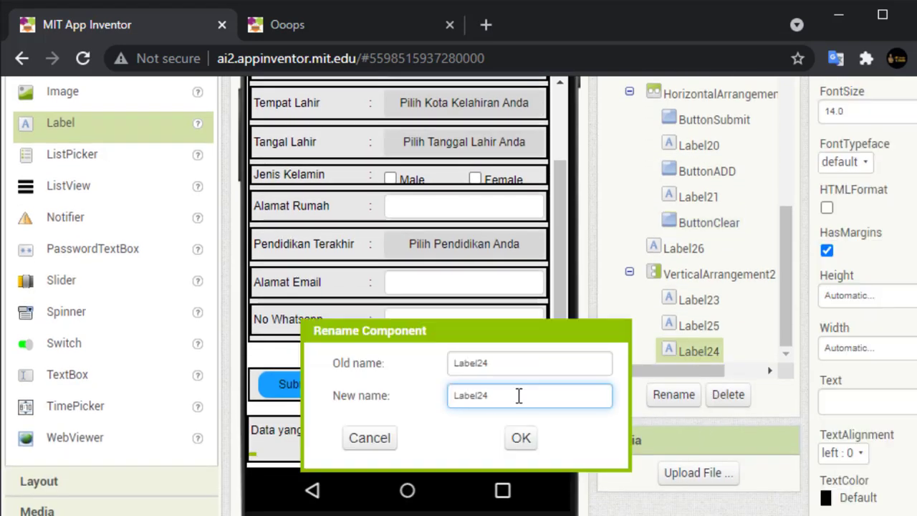
pyautogui.press('BackSpace')
pyautogui.press('BackSpace')
pyautogui.press('BackSpace')
pyautogui.write('bl')
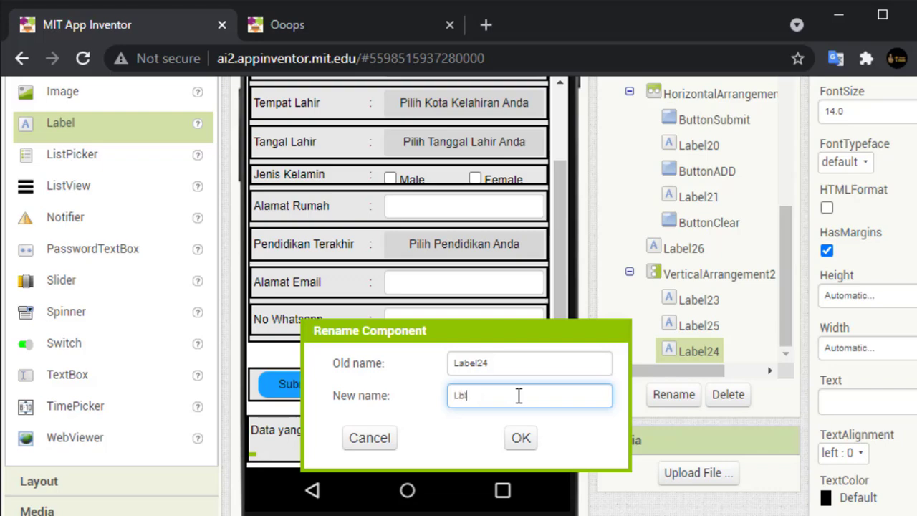
pyautogui.write('Info')
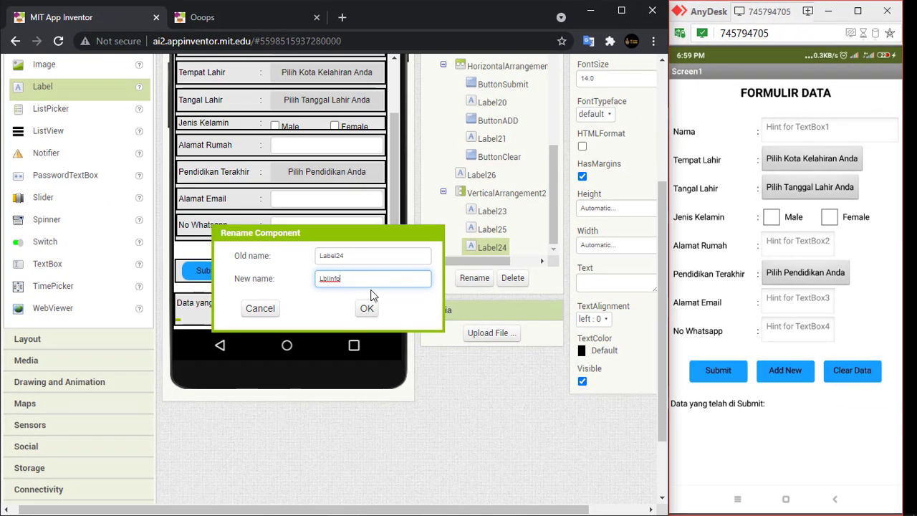
pyautogui.click(367, 308)
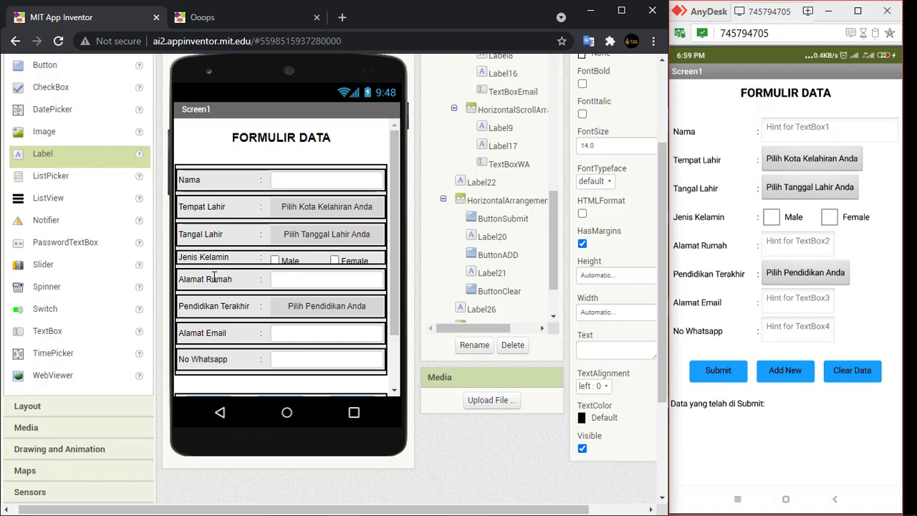
# Step: Review the complete form preview and the renamed components in the component tree
pyautogui.scroll(-2, 333, 248)
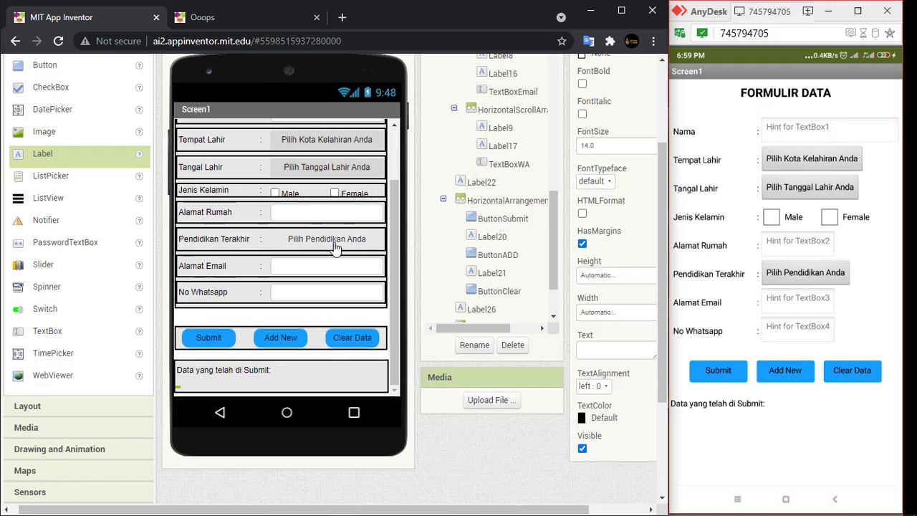
pyautogui.scroll(-1, 335, 247)
pyautogui.scroll(2, 337, 246)
pyautogui.scroll(4, 494, 263)
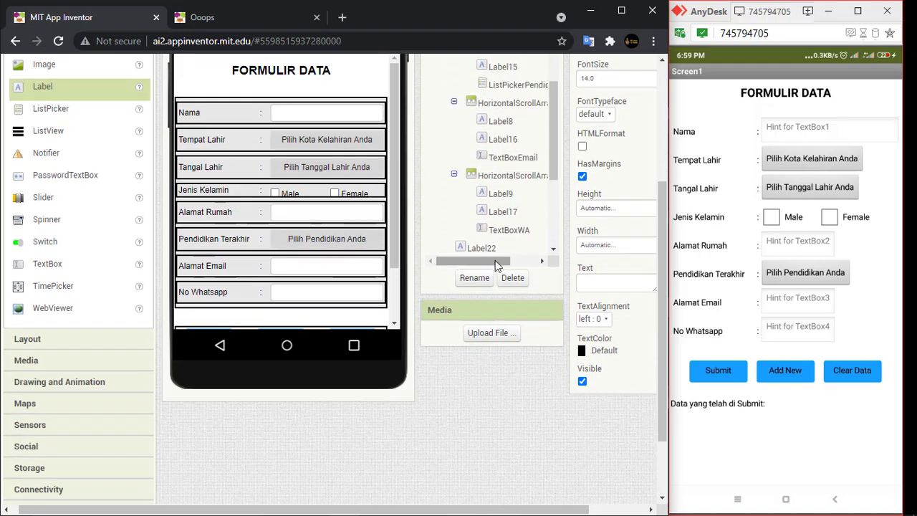
pyautogui.scroll(2, 587, 261)
pyautogui.scroll(-1, 587, 261)
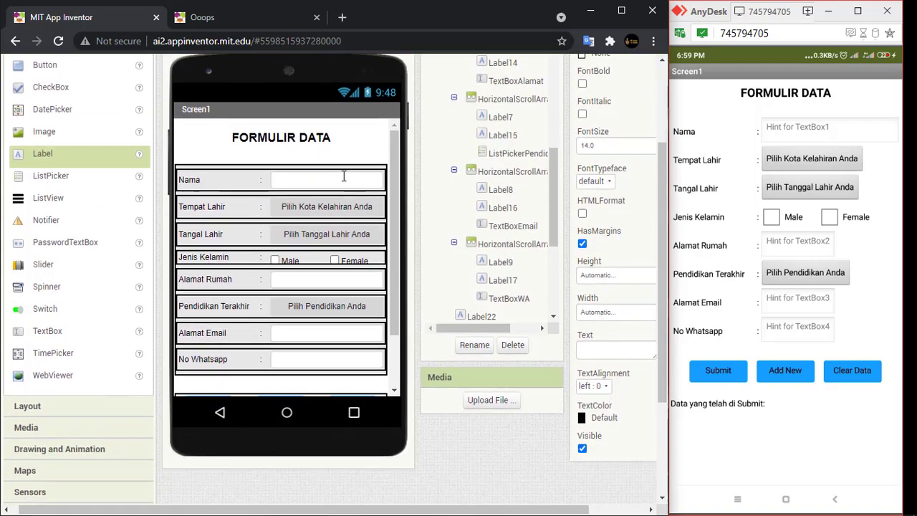
pyautogui.scroll(5, 475, 207)
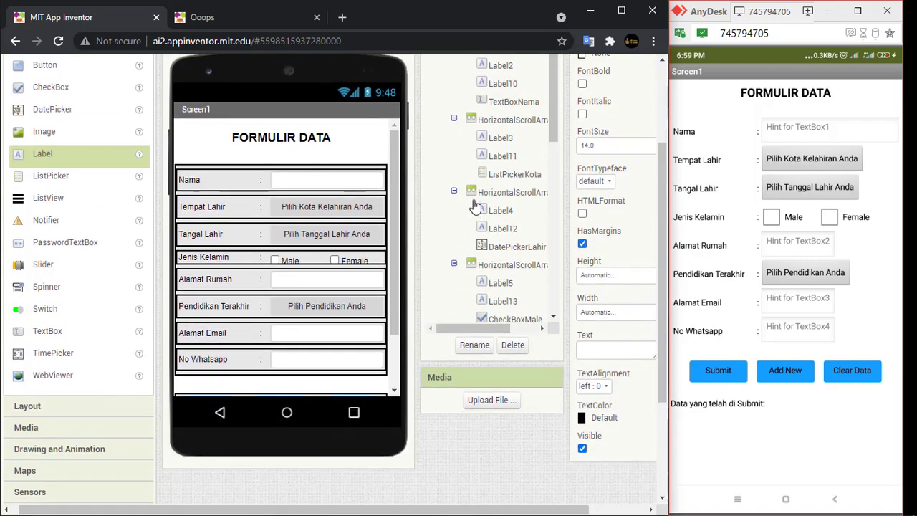
pyautogui.scroll(1, 512, 151)
# Step: Upload the image aaa from the Downloads folder as Screen1's background image
pyautogui.click(470, 88)
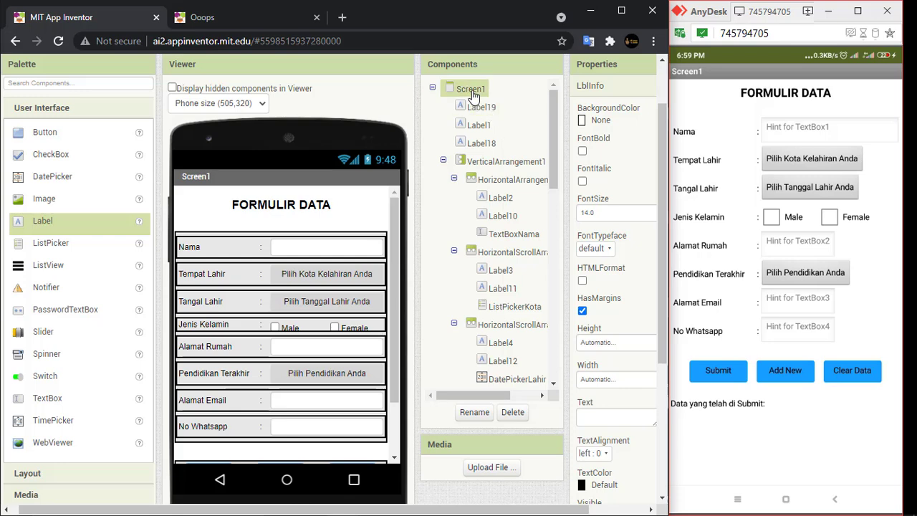
pyautogui.click(602, 324)
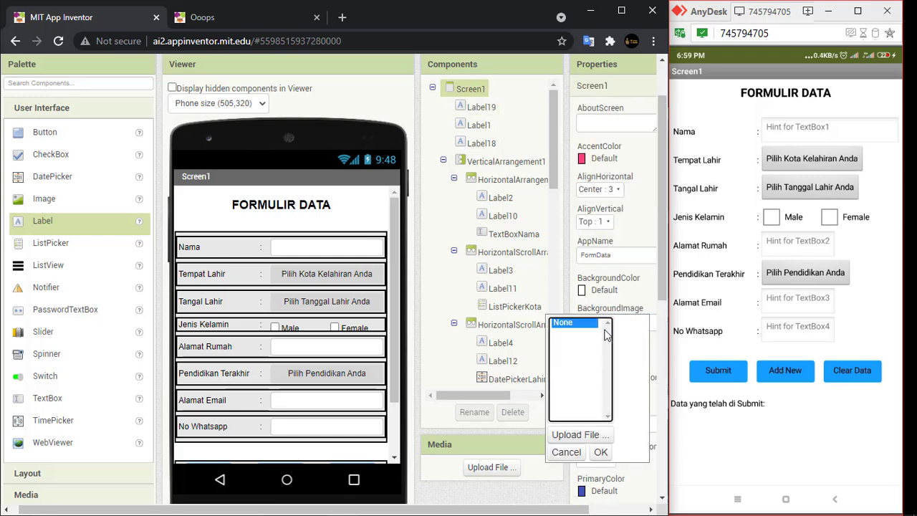
pyautogui.click(580, 434)
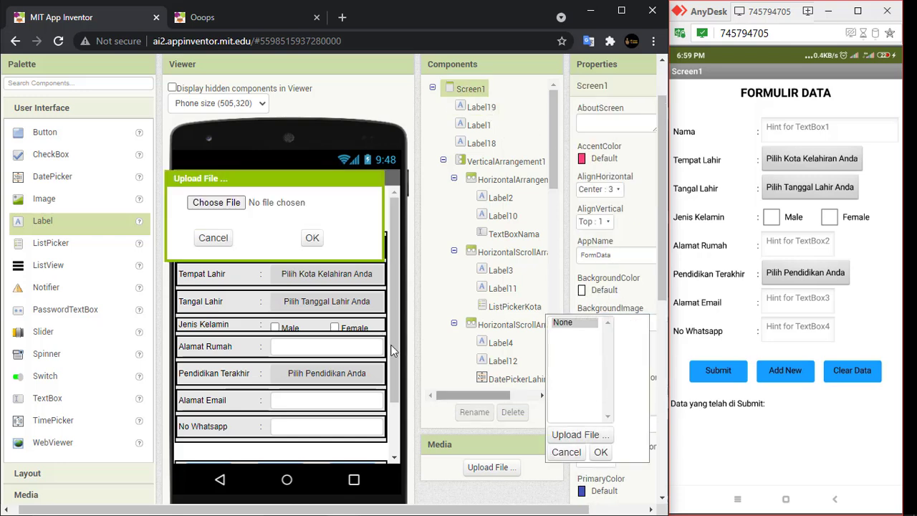
pyautogui.click(217, 204)
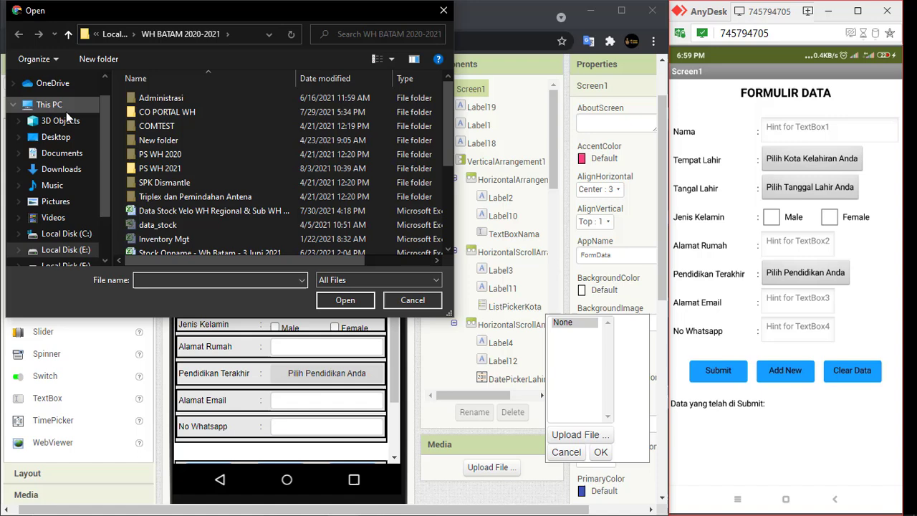
pyautogui.click(64, 169)
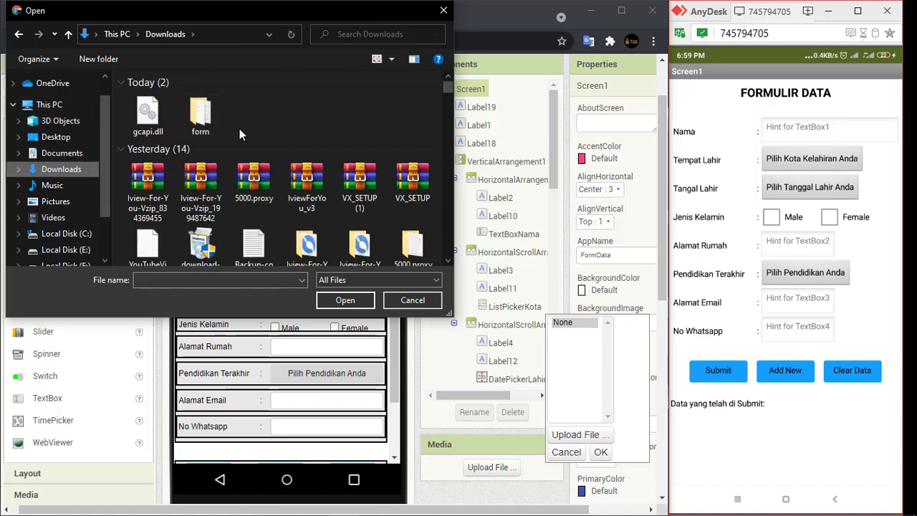
pyautogui.scroll(-5, 243, 158)
pyautogui.click(255, 215)
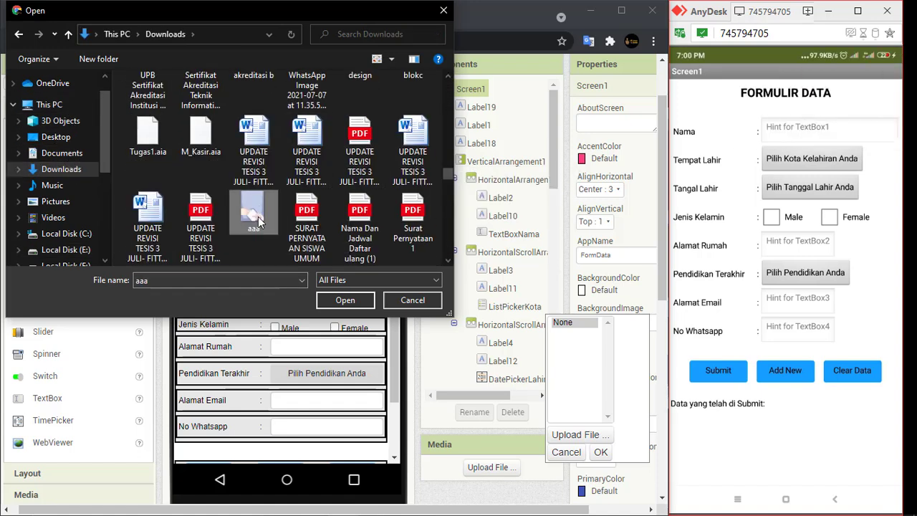
pyautogui.click(327, 300)
pyautogui.click(312, 238)
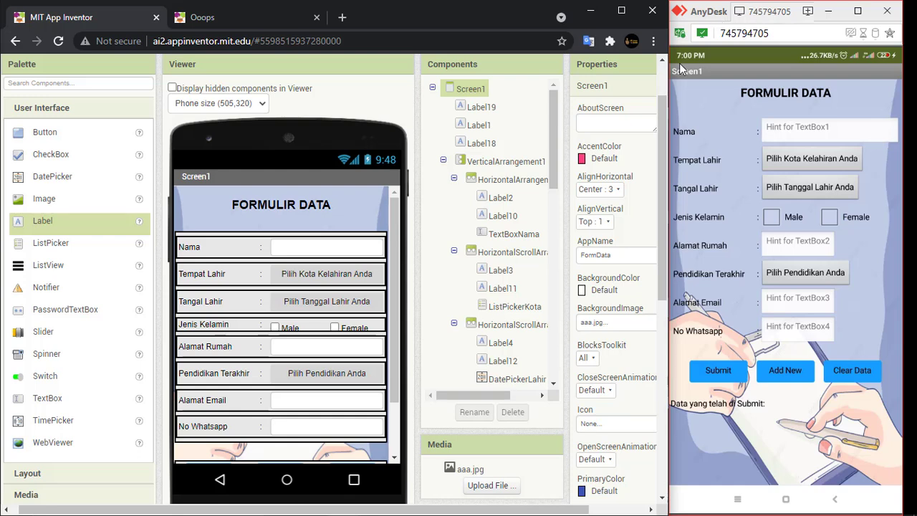
# Step: Set the hint of the Nama text box to "Ketik Nama Anda"
pyautogui.click(294, 246)
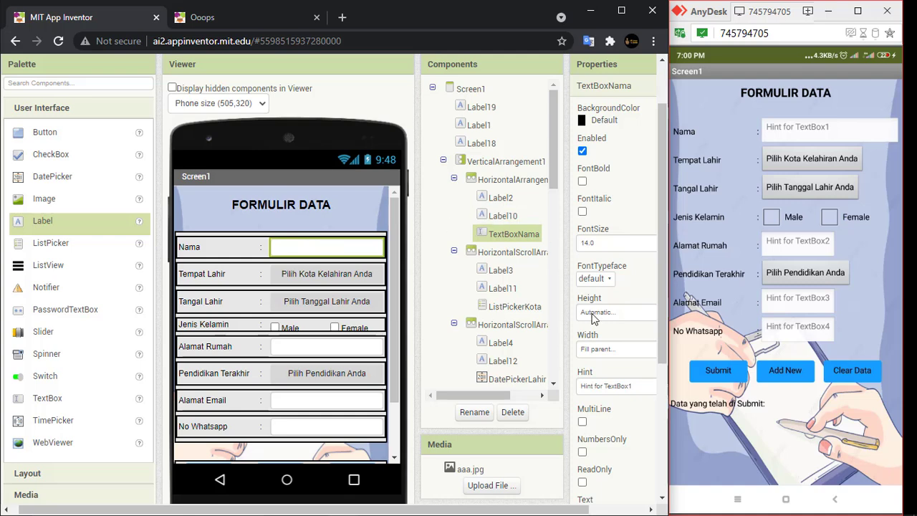
pyautogui.moveTo(632, 387); pyautogui.dragTo(566, 391)
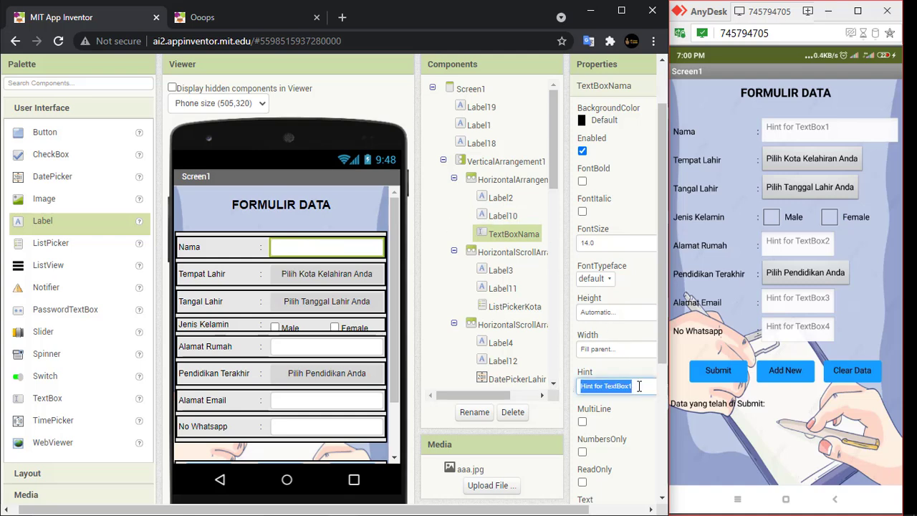
pyautogui.write('Ketik Nama Anda')
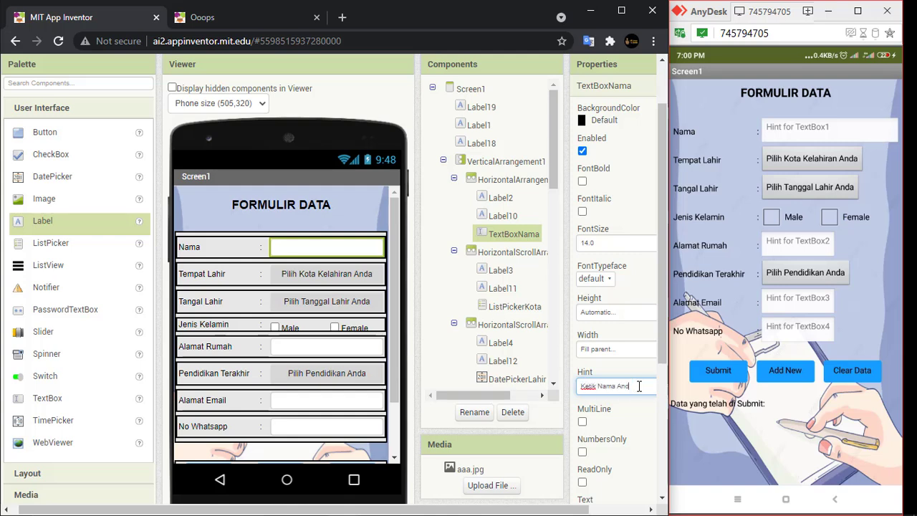
pyautogui.click(798, 244)
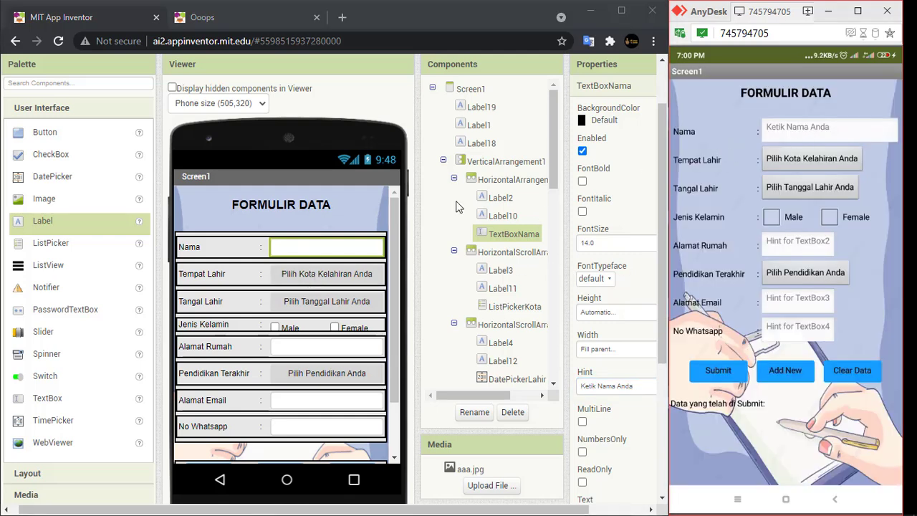
# Step: Set the hint of the Alamat Rumah text box to "Ketik Alamat Rumah Anda"
pyautogui.click(341, 348)
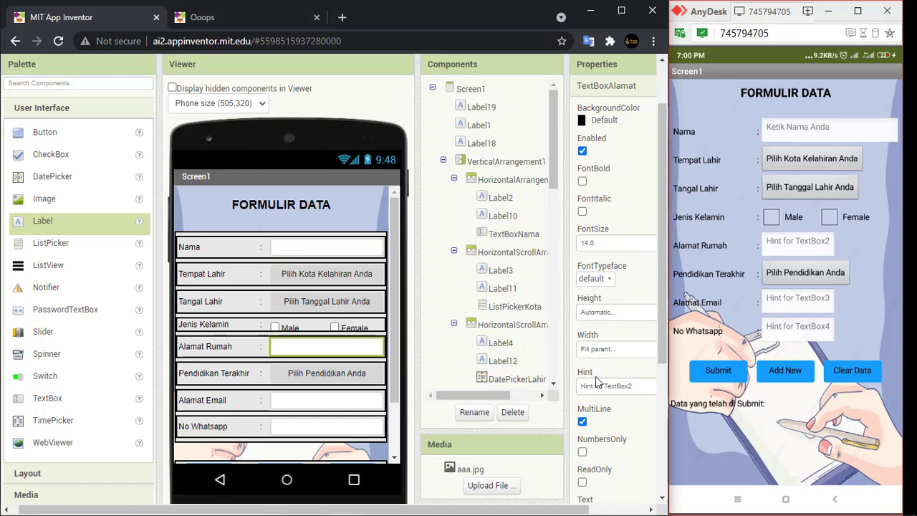
pyautogui.tripleClick(642, 387)
pyautogui.write('k')
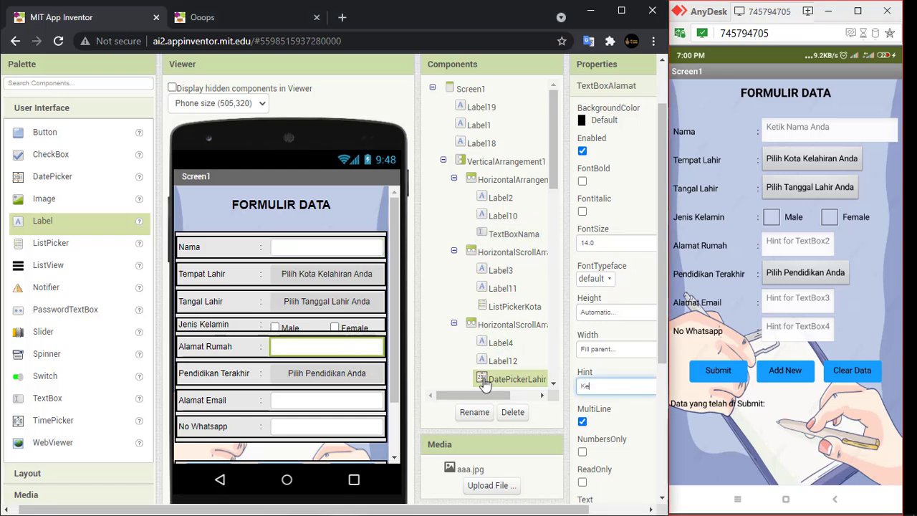
pyautogui.write('etik Alamat Rumah Anda')
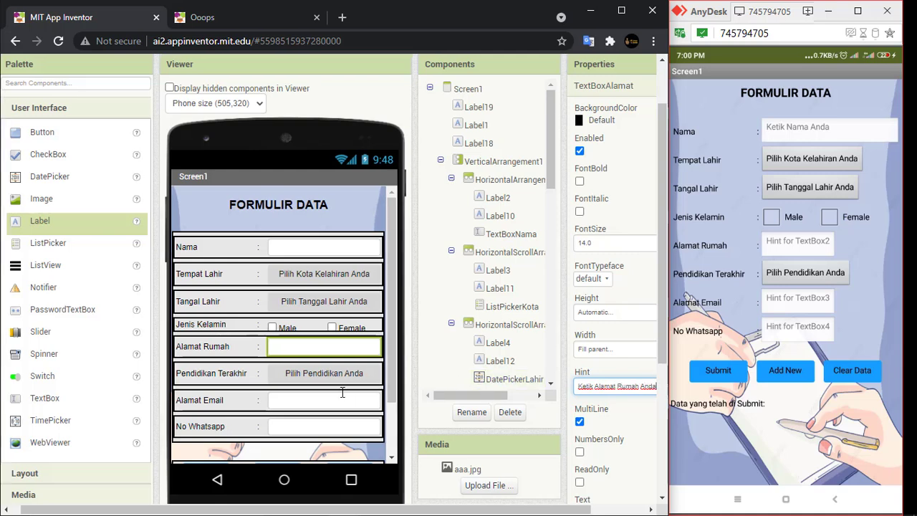
# Step: Set the hint of the Alamat Email text box to "Ketik Alamat Email Anda"
pyautogui.click(351, 400)
pyautogui.tripleClick(631, 386)
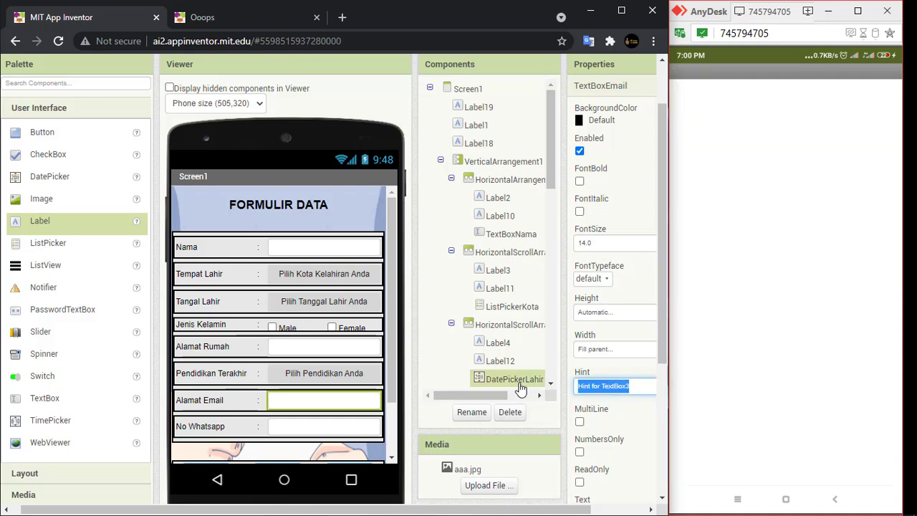
pyautogui.write('Ketik')
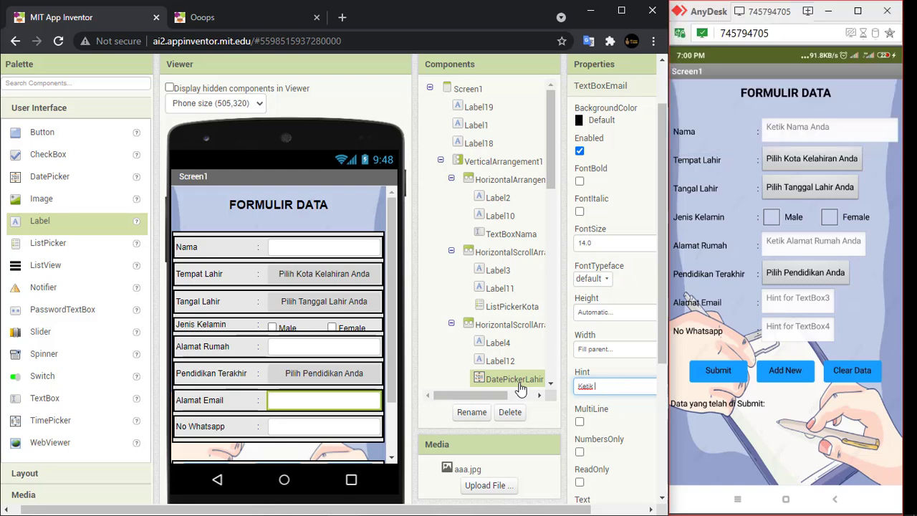
pyautogui.write(' Alamat Alamat Email Anda')
# Step: Set the hint of the No Whatsapp text box to "Ketika No Whatsapp Anda"
pyautogui.click(306, 424)
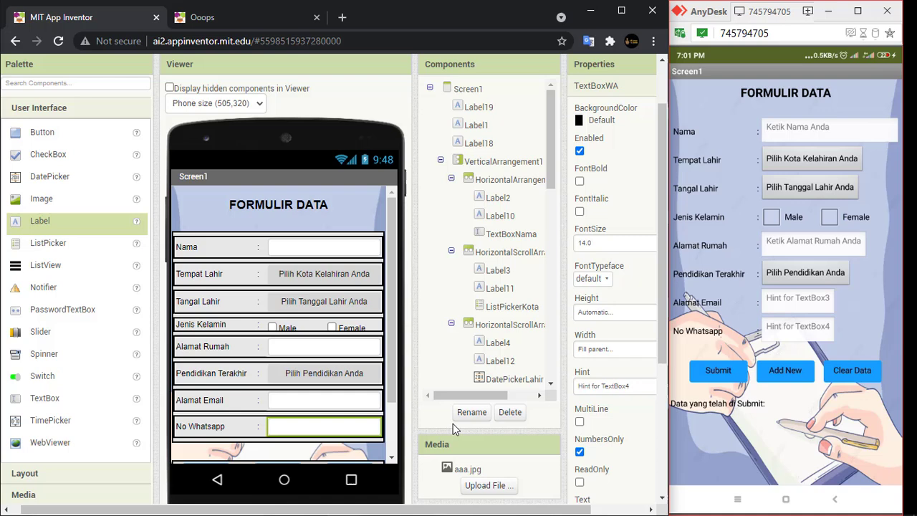
pyautogui.click(594, 387)
pyautogui.hotkey('ctrl', 'a')
pyautogui.write('K')
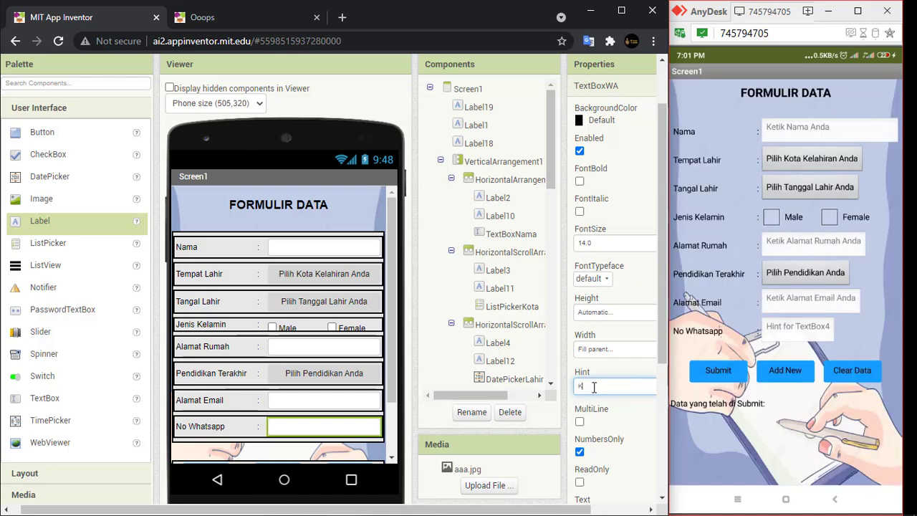
pyautogui.write('etik No Whatsapp And')
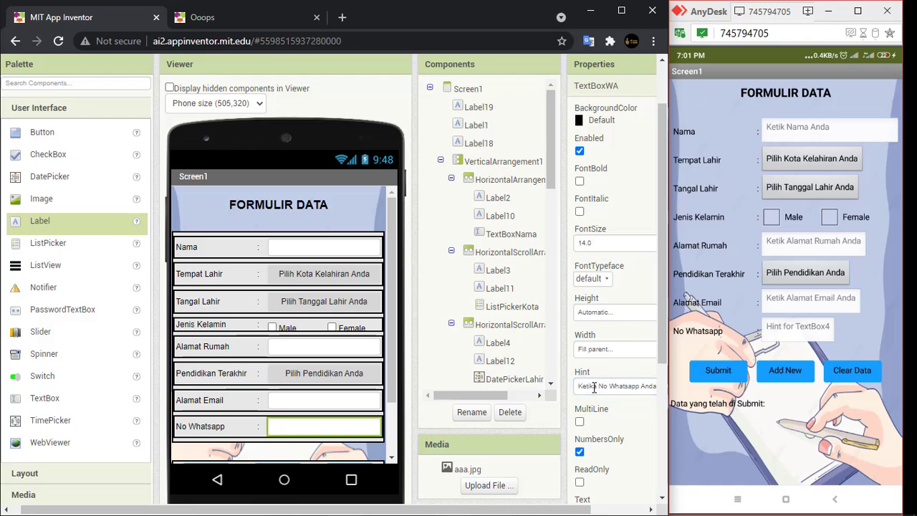
pyautogui.write('a')
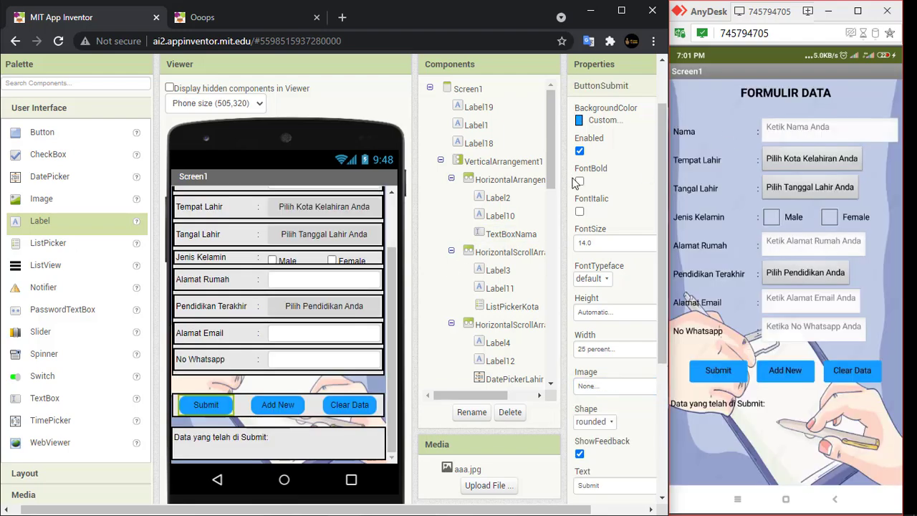
# Step: Make the Submit button's label bold and set its text color to White
pyautogui.click(580, 182)
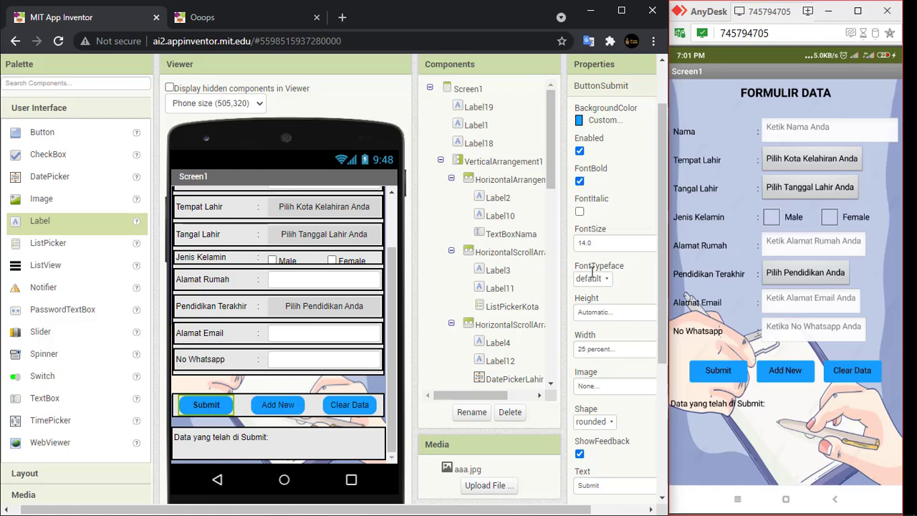
pyautogui.scroll(-3, 598, 285)
pyautogui.click(600, 351)
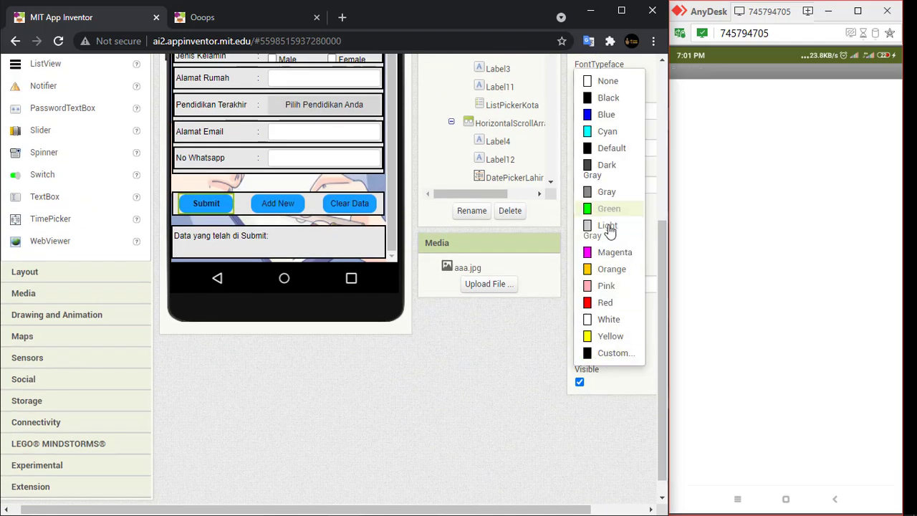
pyautogui.click(608, 319)
# Step: Make the Add New button's label bold and set its text color to White
pyautogui.click(277, 202)
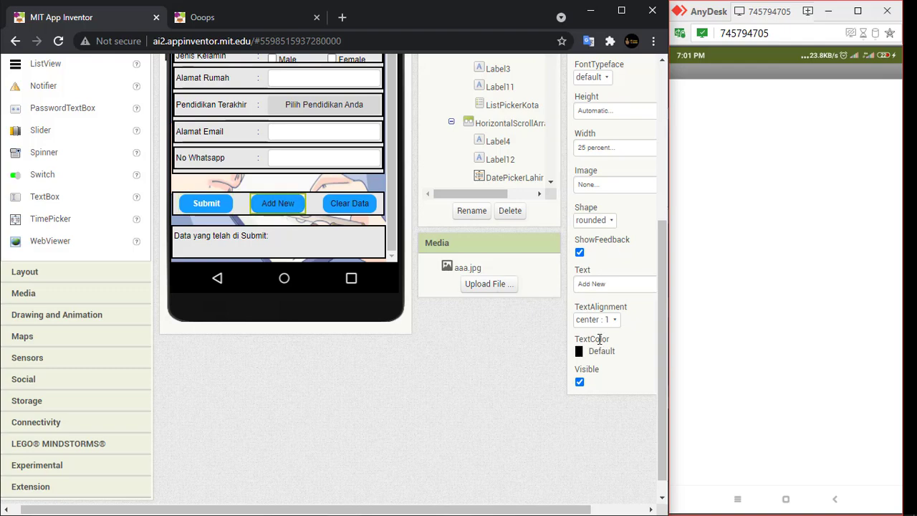
pyautogui.click(596, 320)
pyautogui.click(643, 311)
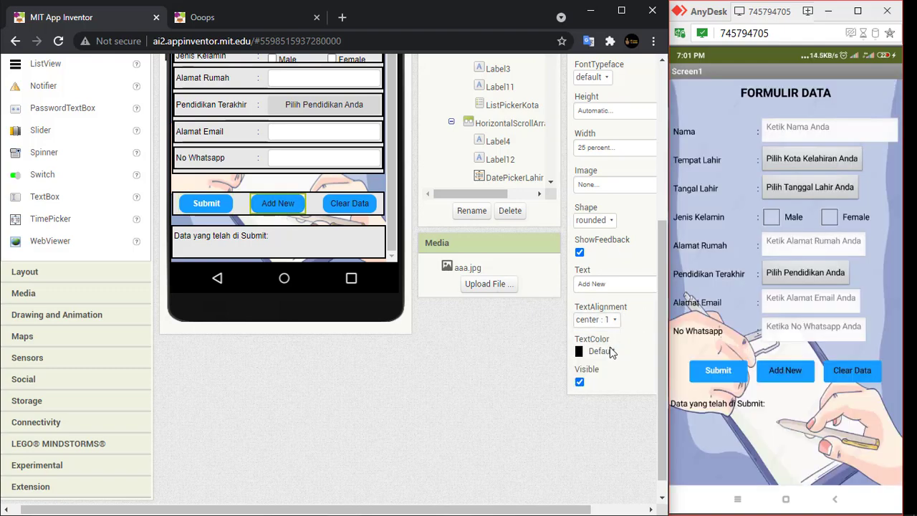
pyautogui.click(610, 347)
pyautogui.click(607, 320)
pyautogui.scroll(3, 602, 287)
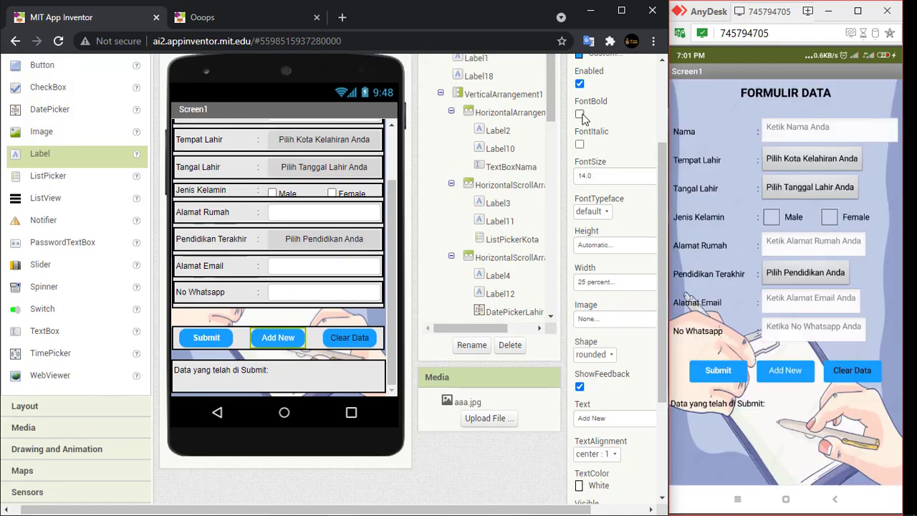
# Step: Make the Clear Data button's label bold and set its text color to White
pyautogui.click(351, 339)
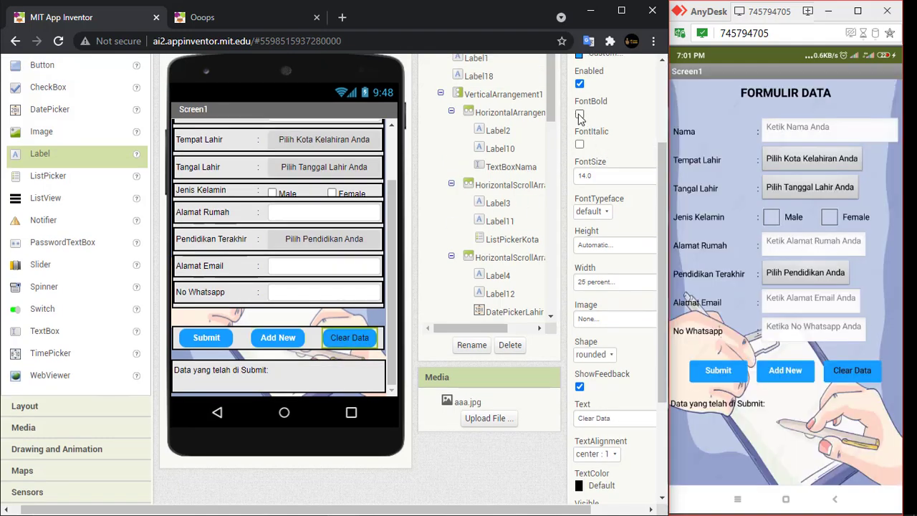
pyautogui.click(580, 114)
pyautogui.click(600, 485)
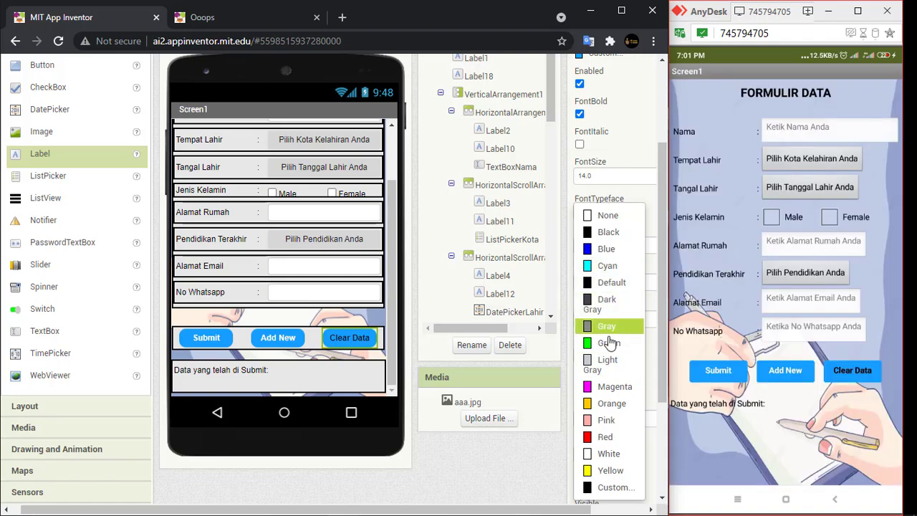
pyautogui.click(608, 454)
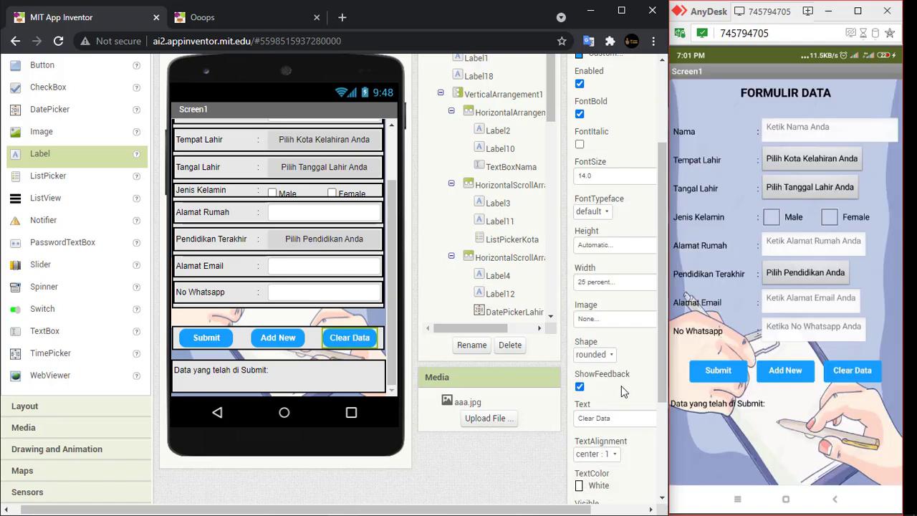
# Step: View the Blocks workspace of Screen1 and return to the form layout in the Designer
pyautogui.scroll(1, 621, 385)
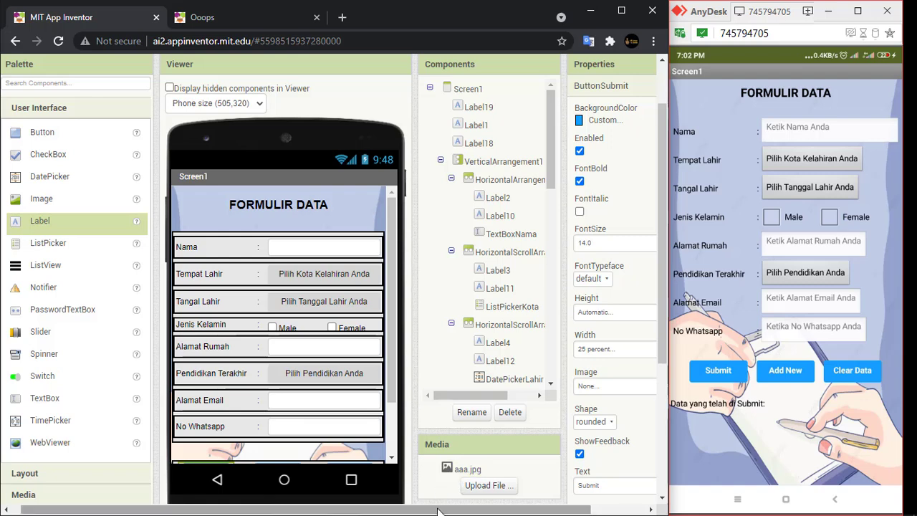
pyautogui.moveTo(508, 515); pyautogui.dragTo(562, 515)
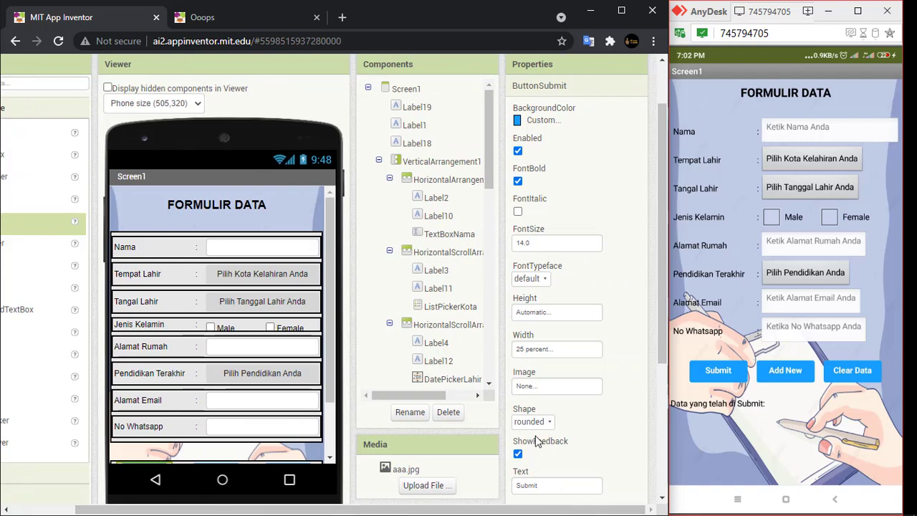
pyautogui.scroll(2, 598, 220)
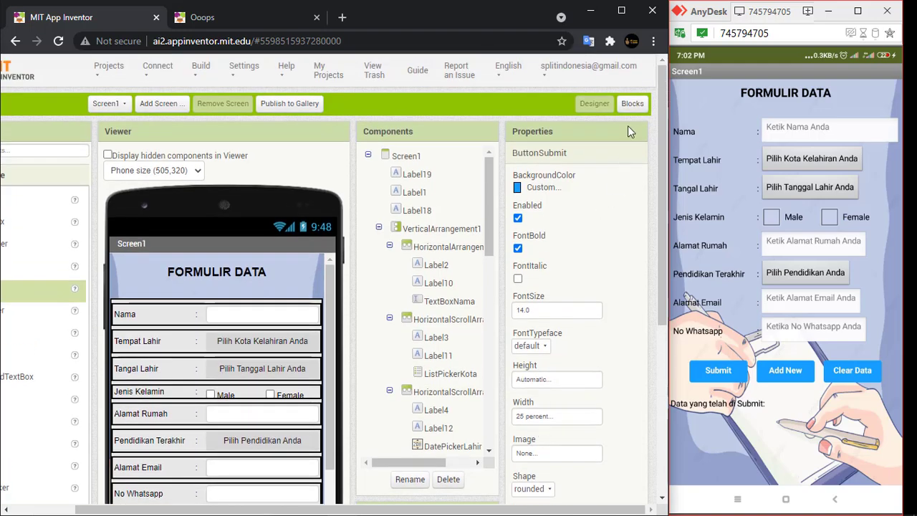
pyautogui.click(631, 106)
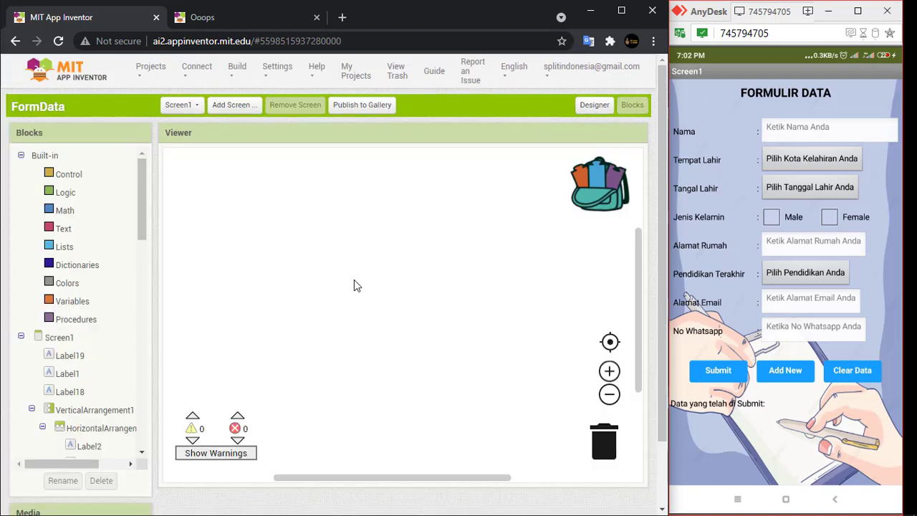
pyautogui.click(594, 105)
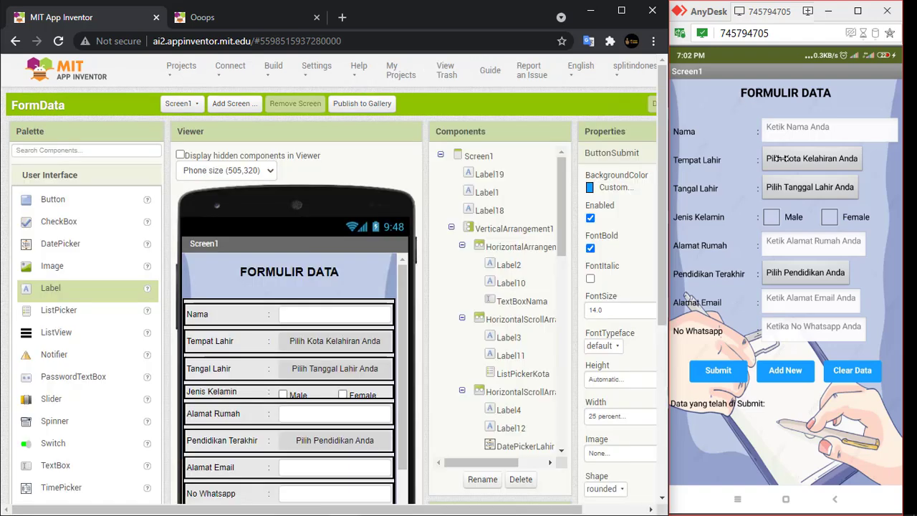
pyautogui.scroll(-2, 216, 246)
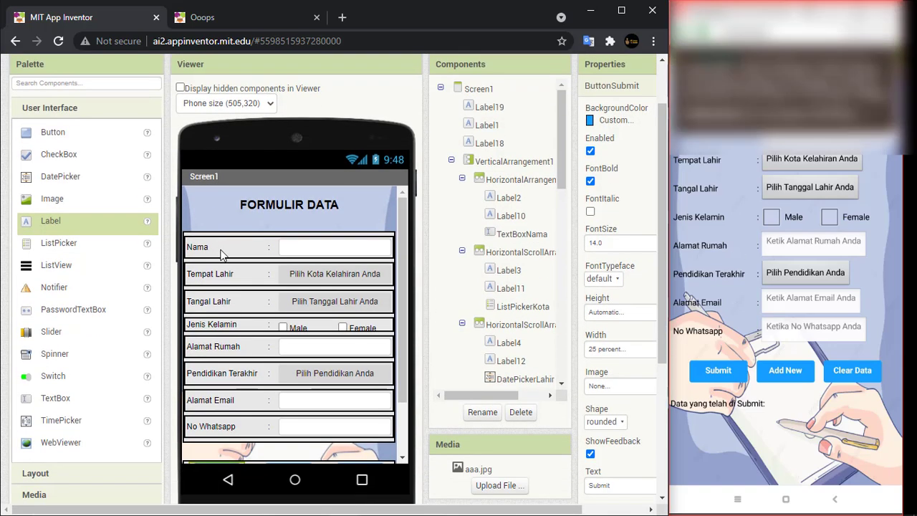